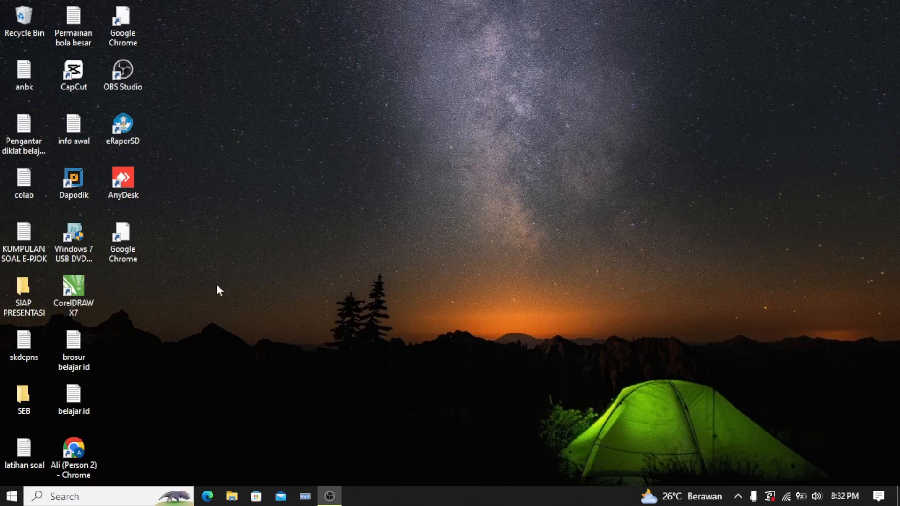
Open the local Dapodik application from the desktop, and search Google for dapodikdasmen in a new browser tab
{"action": "left_click", "coordinate": [80, 196]}
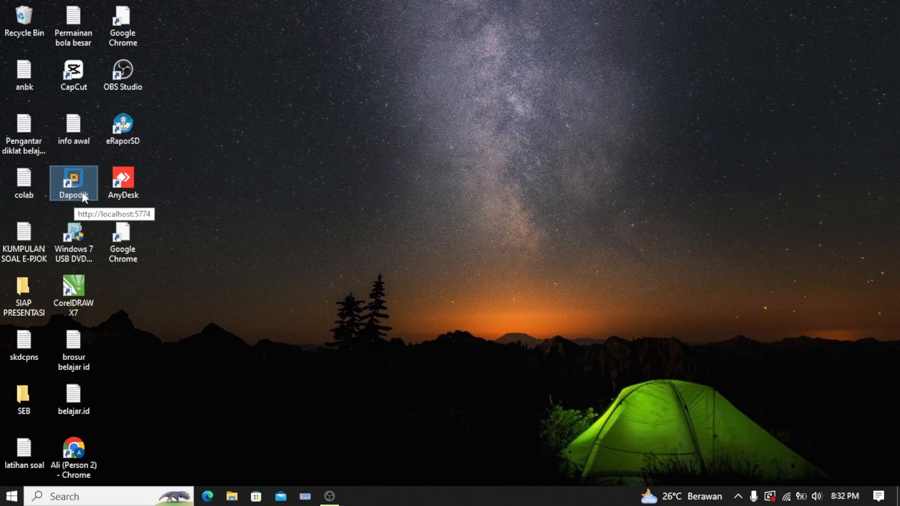
{"action": "double_click", "coordinate": [79, 192]}
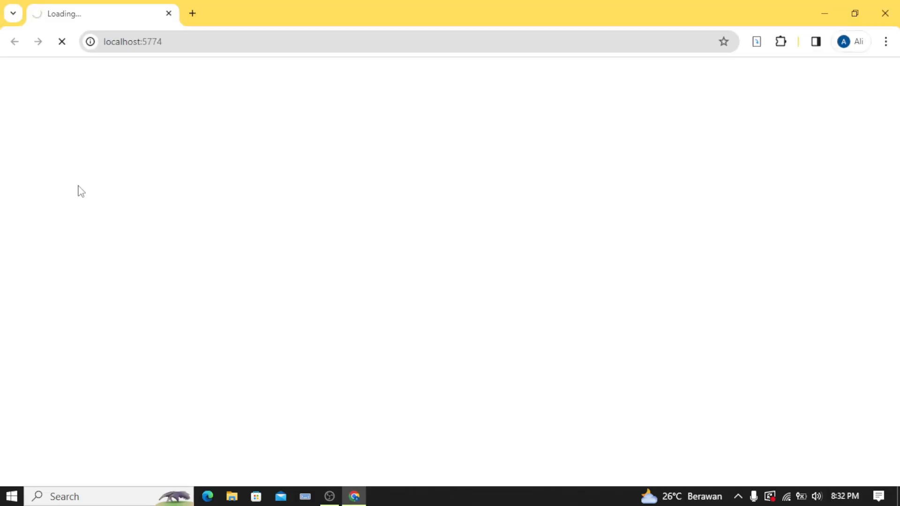
{"action": "left_click", "coordinate": [192, 13]}
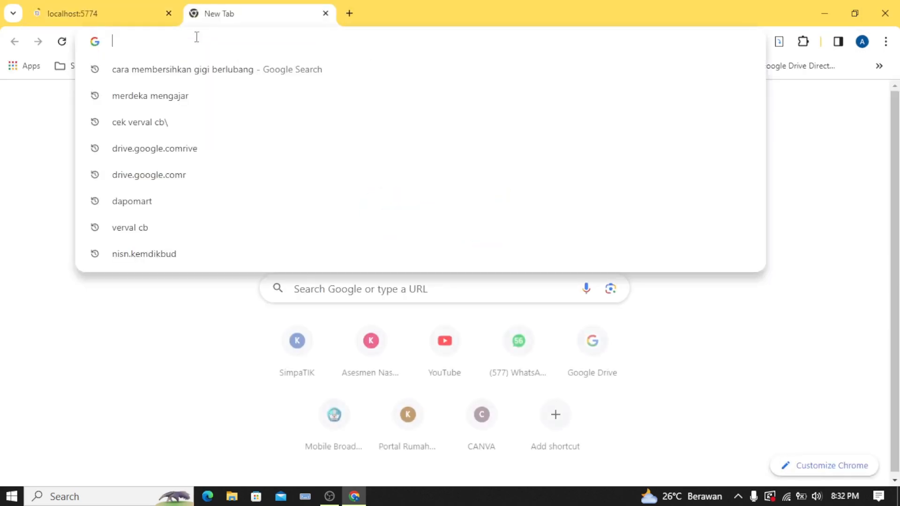
{"action": "type", "text": "dapodik"}
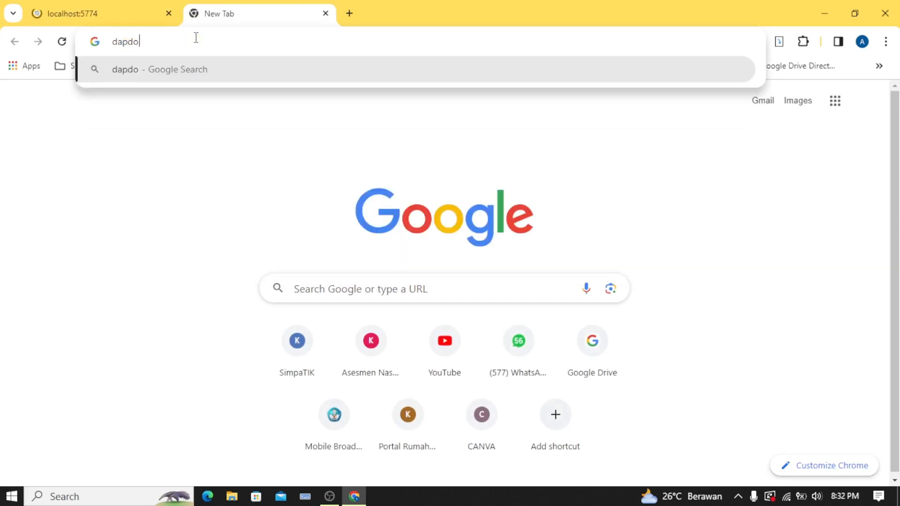
{"action": "key", "text": "BackSpace"}
{"action": "key", "text": "BackSpace"}
{"action": "key", "text": "BackSpace"}
{"action": "key", "text": "BackSpace"}
{"action": "type", "text": "od"}
{"action": "key", "text": "Return"}
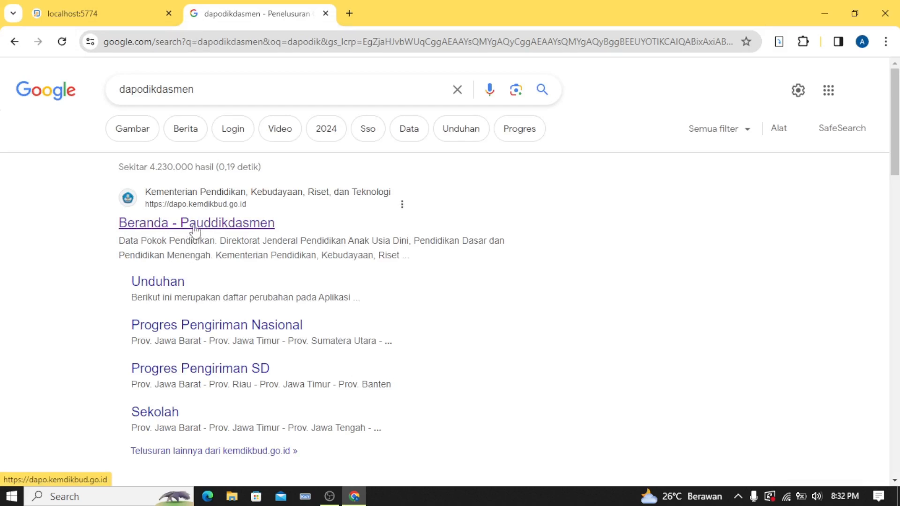
Open the Pauddikdasmen site from the search results and go to its Unduhan page's Dapodik 2024.c patch link
{"action": "left_click", "coordinate": [201, 226]}
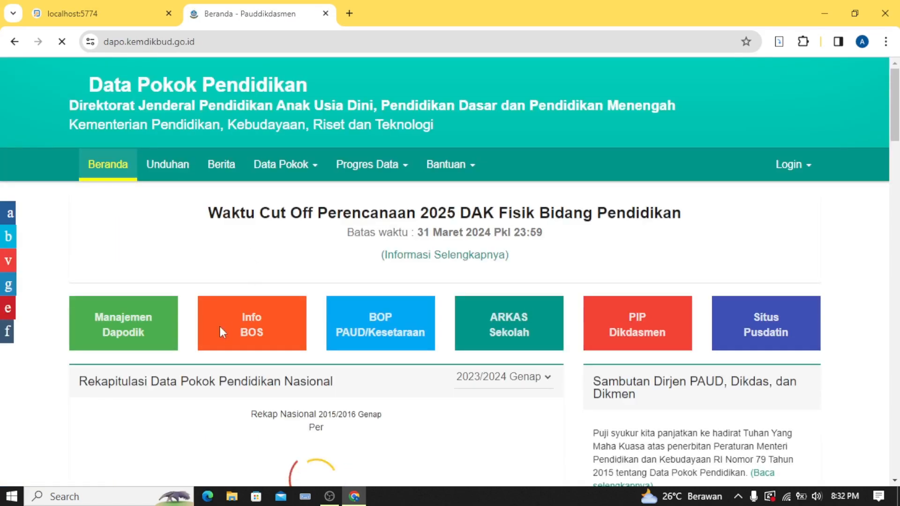
{"action": "scroll", "coordinate": [221, 297], "scroll_direction": "down", "scroll_amount": 3}
{"action": "scroll", "coordinate": [257, 287], "scroll_direction": "up", "scroll_amount": 4}
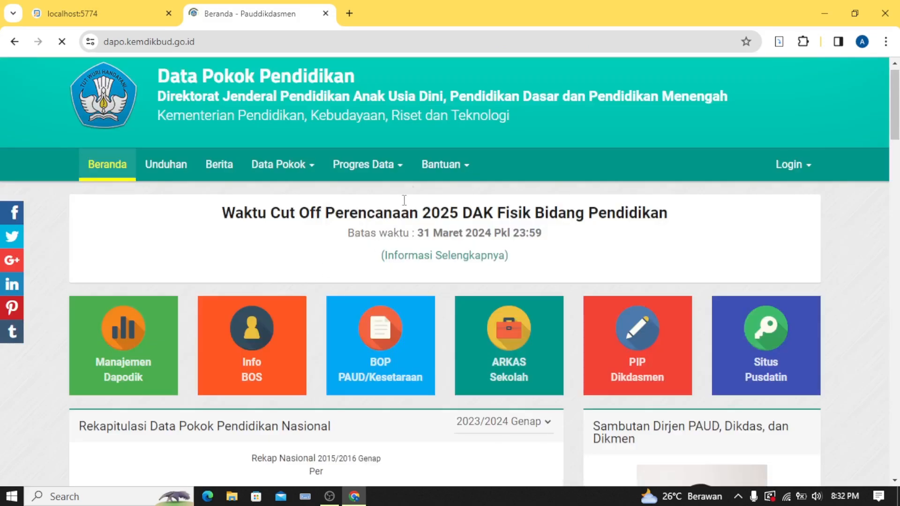
{"action": "left_click", "coordinate": [179, 171]}
{"action": "scroll", "coordinate": [213, 239], "scroll_direction": "down", "scroll_amount": 3}
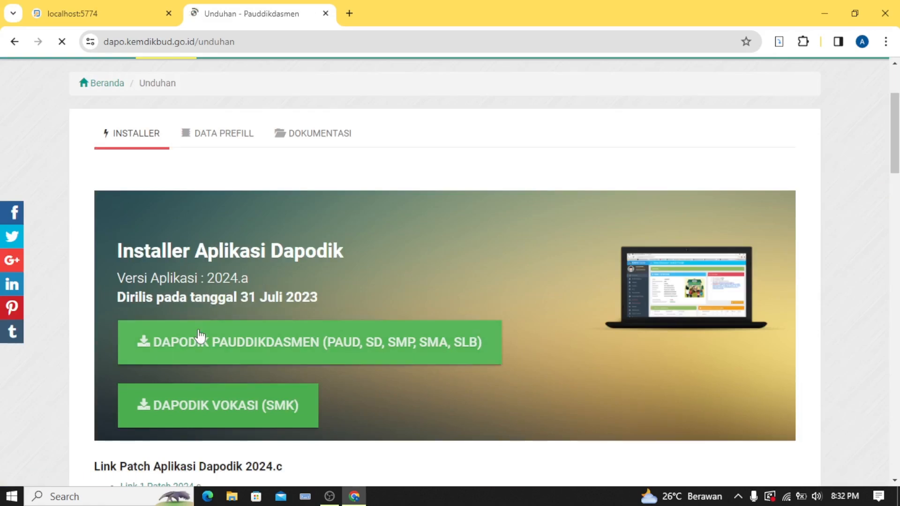
{"action": "scroll", "coordinate": [220, 246], "scroll_direction": "down", "scroll_amount": 1}
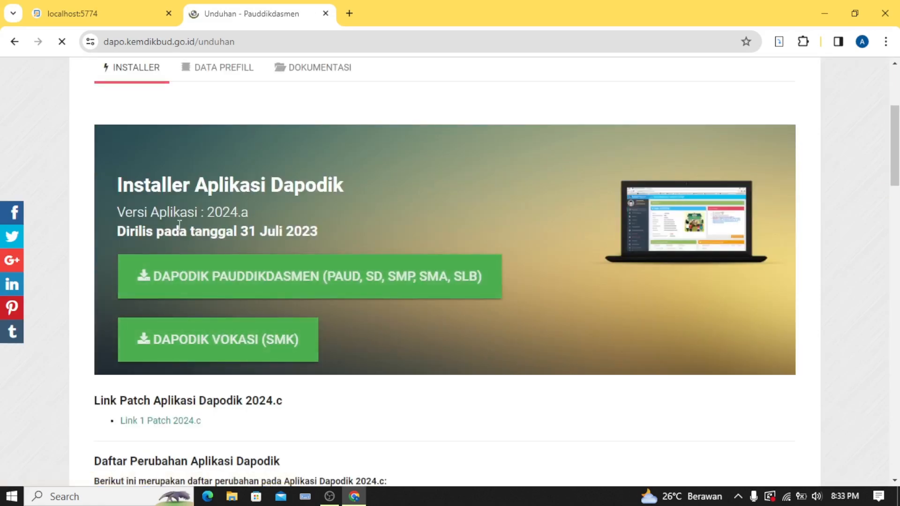
{"action": "scroll", "coordinate": [165, 216], "scroll_direction": "down", "scroll_amount": 3}
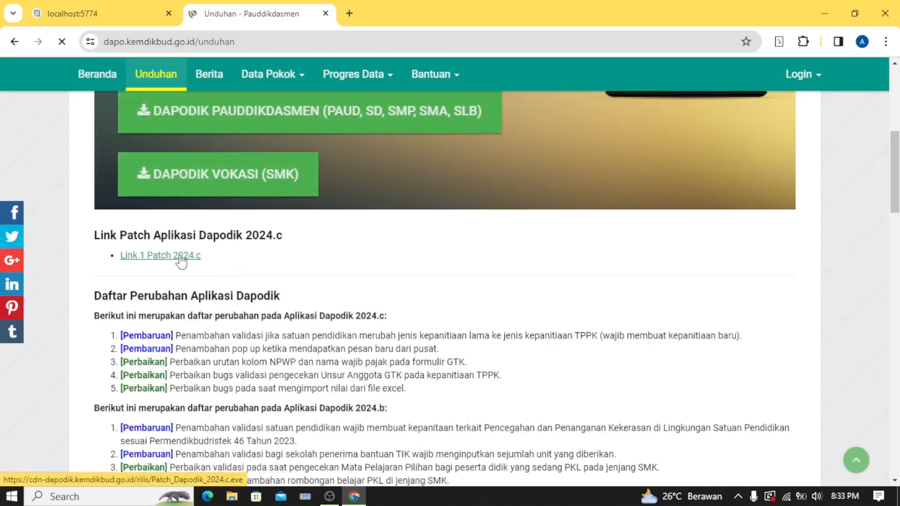
Open the Beranda page in a separate tab, dismiss the announcement and examine the Dapodik news on the 2024.c release
{"action": "right_click", "coordinate": [104, 85]}
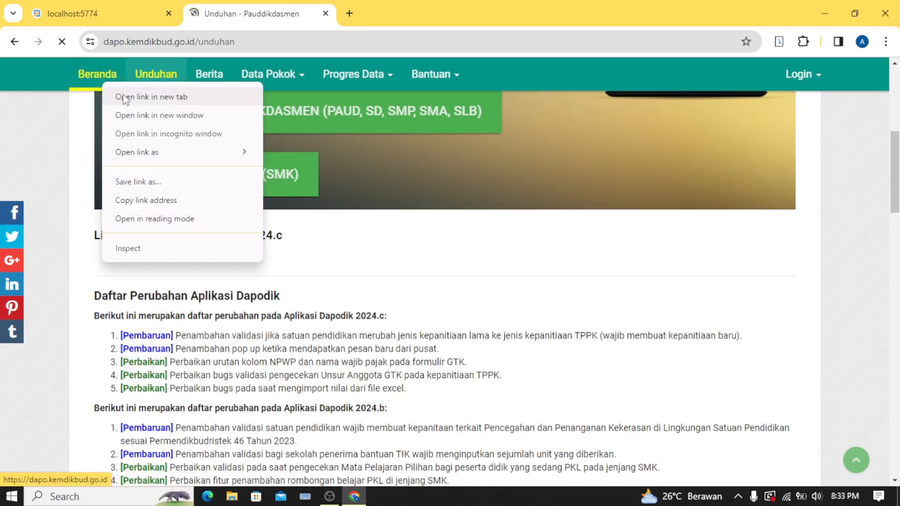
{"action": "left_click", "coordinate": [125, 97]}
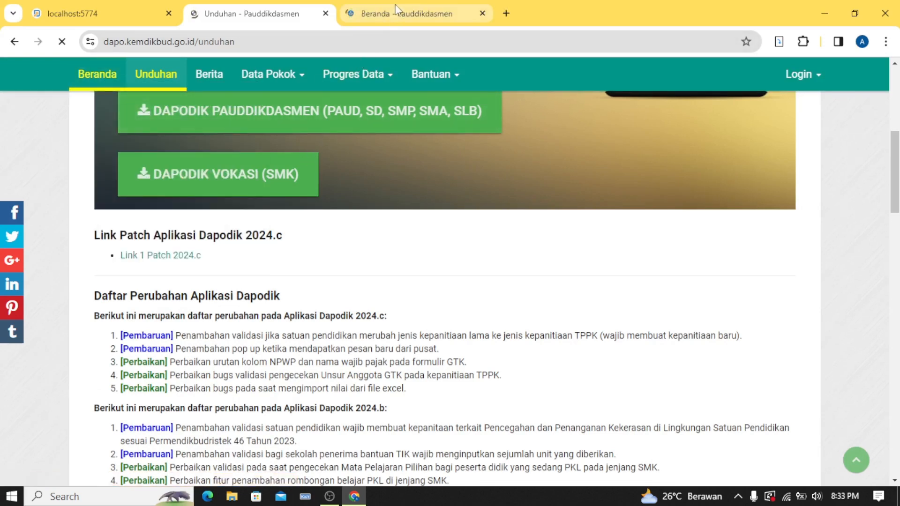
{"action": "left_click", "coordinate": [395, 9]}
{"action": "scroll", "coordinate": [272, 234], "scroll_direction": "down", "scroll_amount": 4}
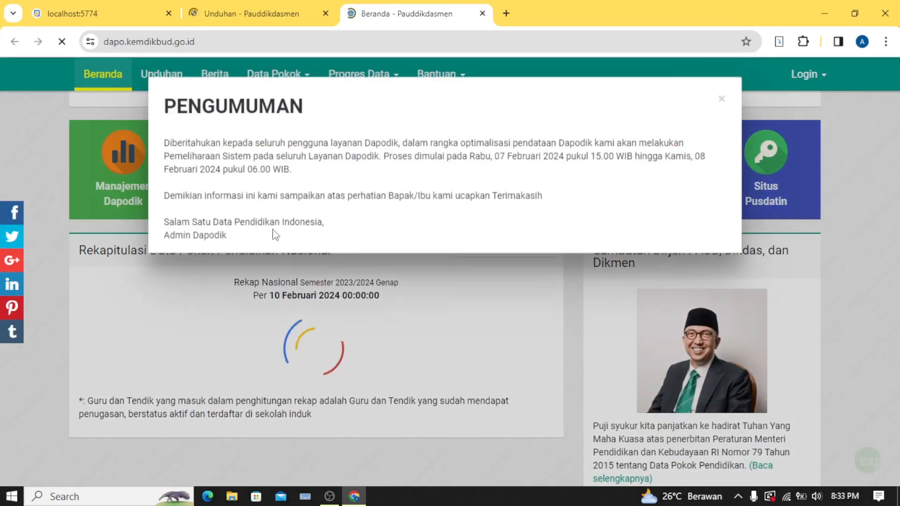
{"action": "left_click", "coordinate": [721, 103]}
{"action": "scroll", "coordinate": [333, 285], "scroll_direction": "down", "scroll_amount": 8}
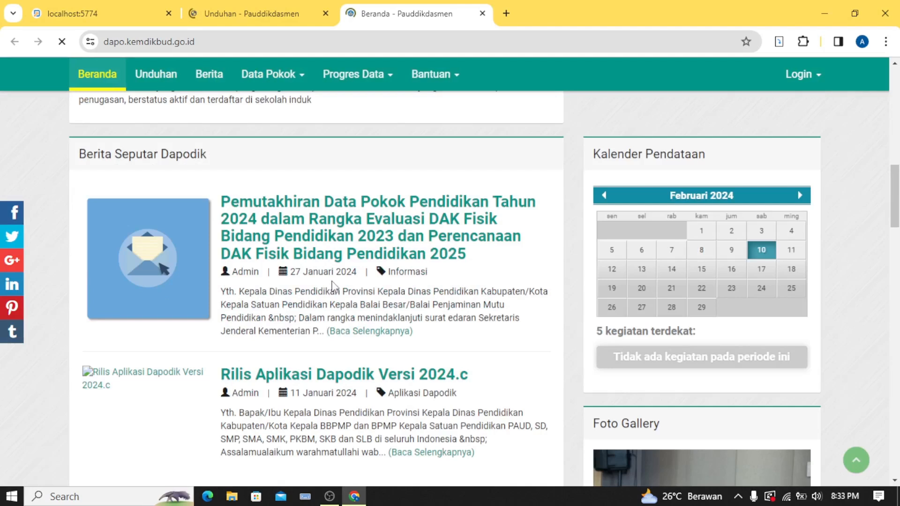
{"action": "scroll", "coordinate": [341, 270], "scroll_direction": "down", "scroll_amount": 1}
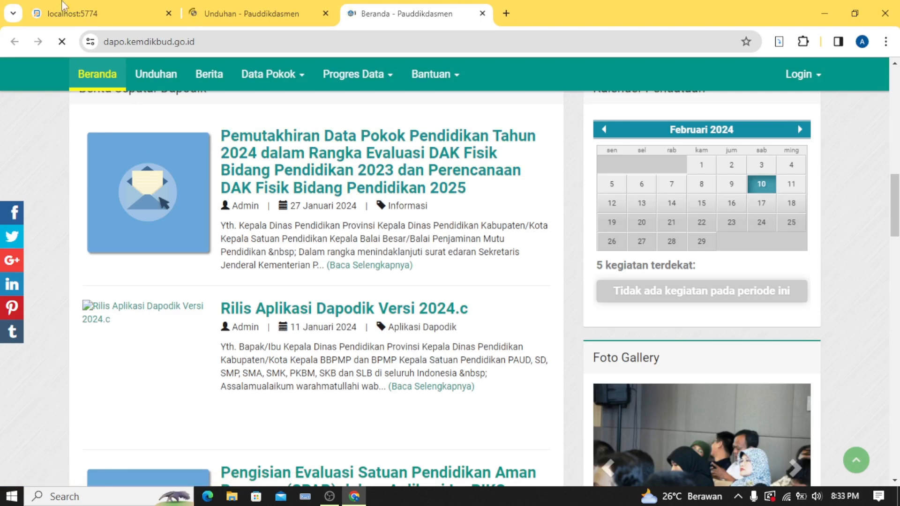
Sign in to the local Dapodik application for 2023/2024 Ganjil as Operator Sekolah and check the installed version
{"action": "left_click", "coordinate": [80, 12]}
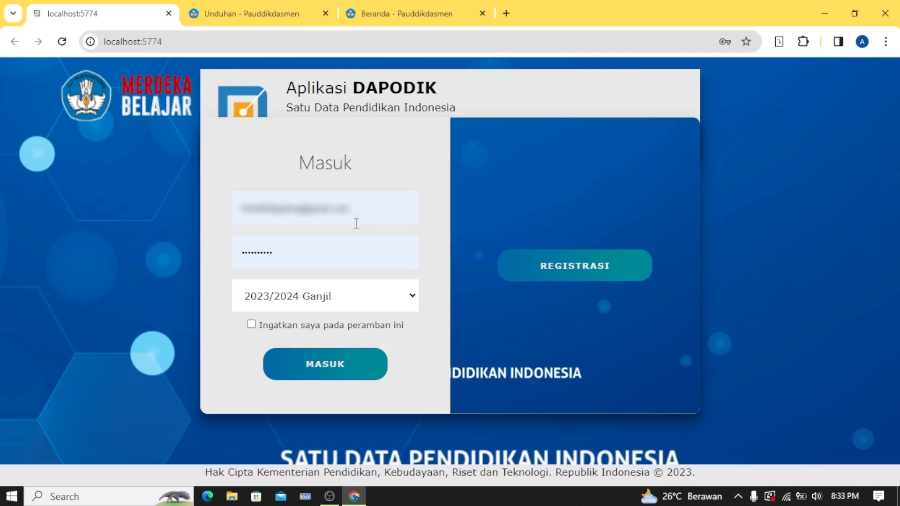
{"action": "left_click", "coordinate": [314, 372]}
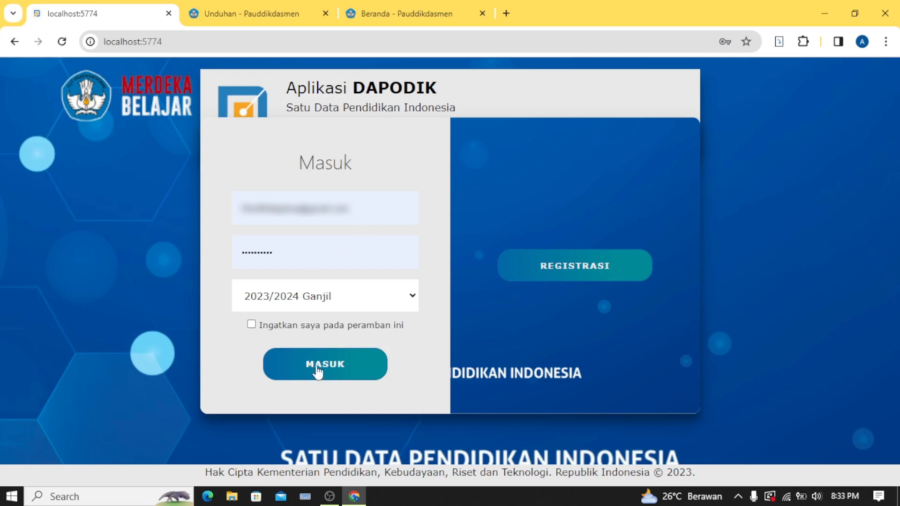
{"action": "left_click", "coordinate": [342, 373]}
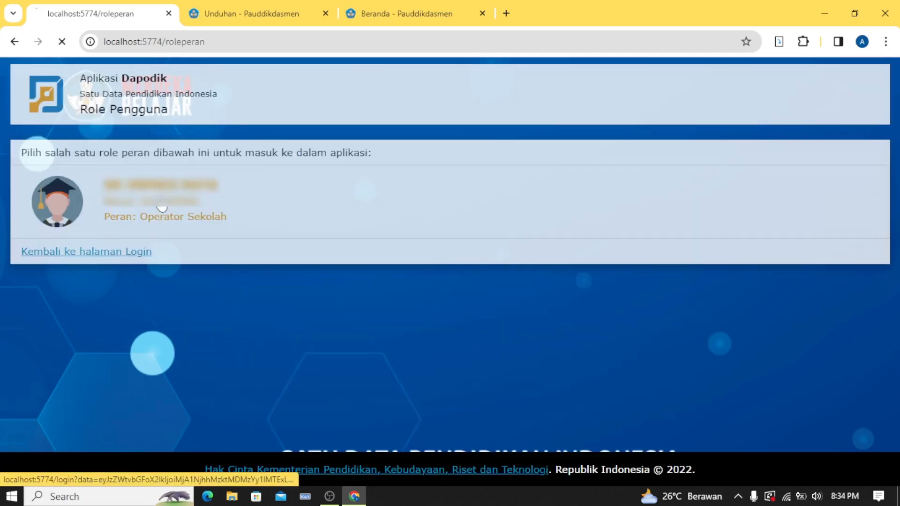
{"action": "left_click", "coordinate": [167, 229]}
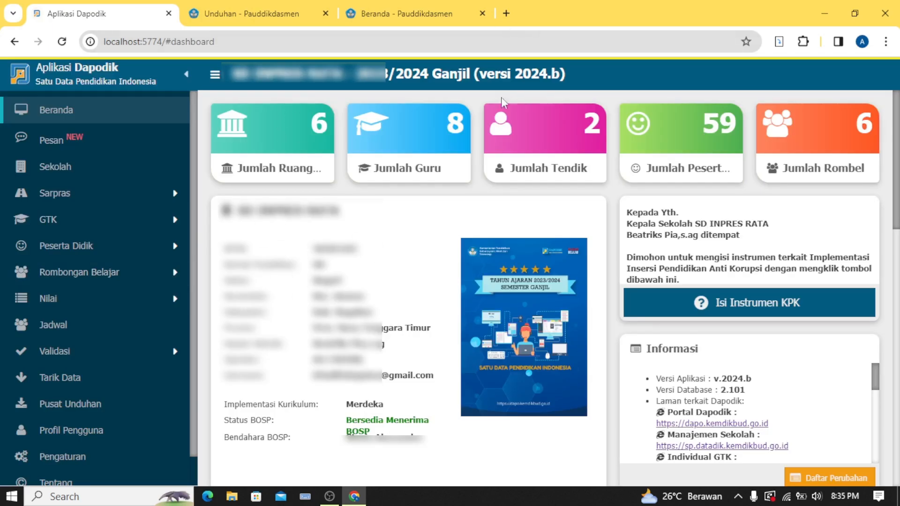
{"action": "left_click_drag", "start_coordinate": [521, 73], "coordinate": [566, 66]}
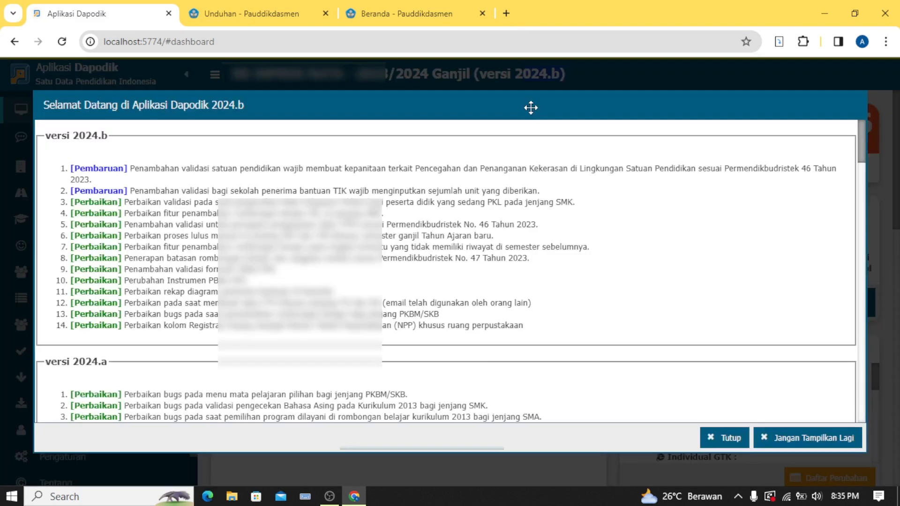
Download the Dapodik 2024.c patch from Link 1 on the Unduhan page
{"action": "left_click", "coordinate": [412, 19]}
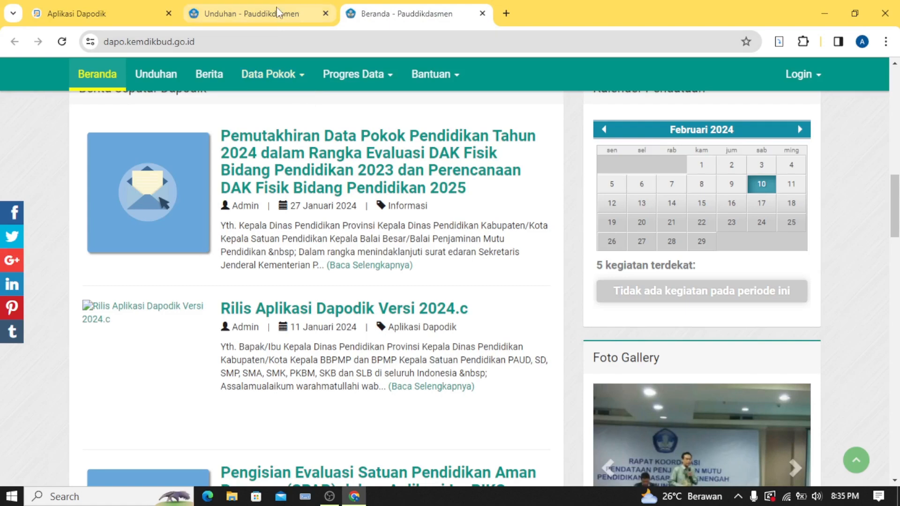
{"action": "left_click", "coordinate": [291, 15]}
{"action": "scroll", "coordinate": [200, 277], "scroll_direction": "down", "scroll_amount": 3}
{"action": "scroll", "coordinate": [181, 259], "scroll_direction": "up", "scroll_amount": 2}
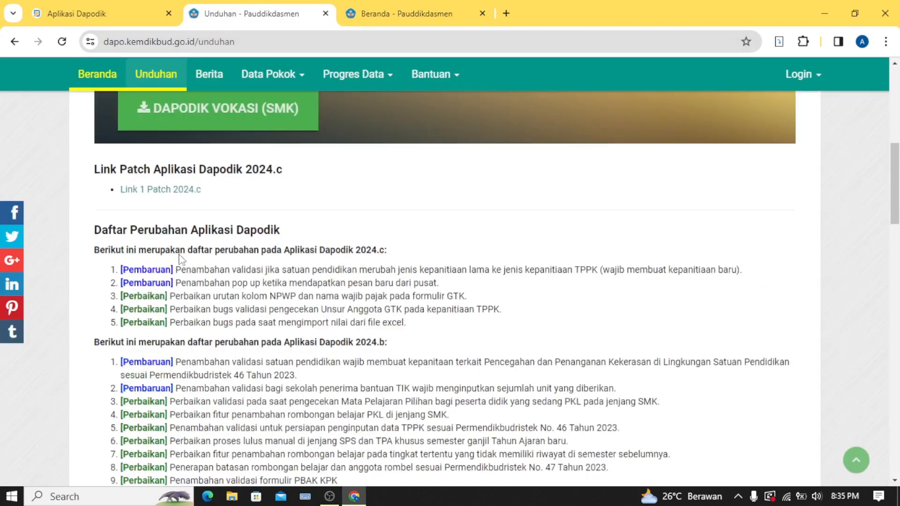
{"action": "left_click", "coordinate": [167, 191]}
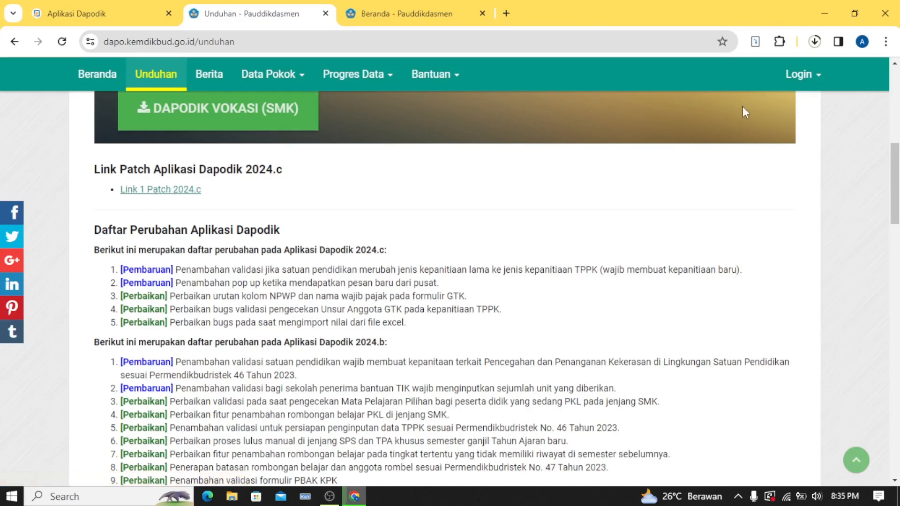
Run the downloaded Patch_Dapodik_2024.c.exe, accept the licence agreement and complete the installation
{"action": "left_click", "coordinate": [817, 46]}
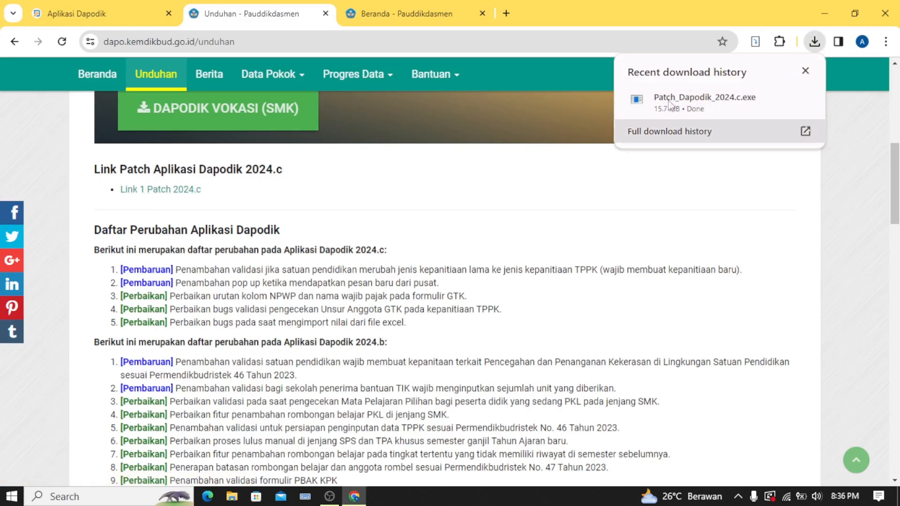
{"action": "left_click", "coordinate": [700, 108]}
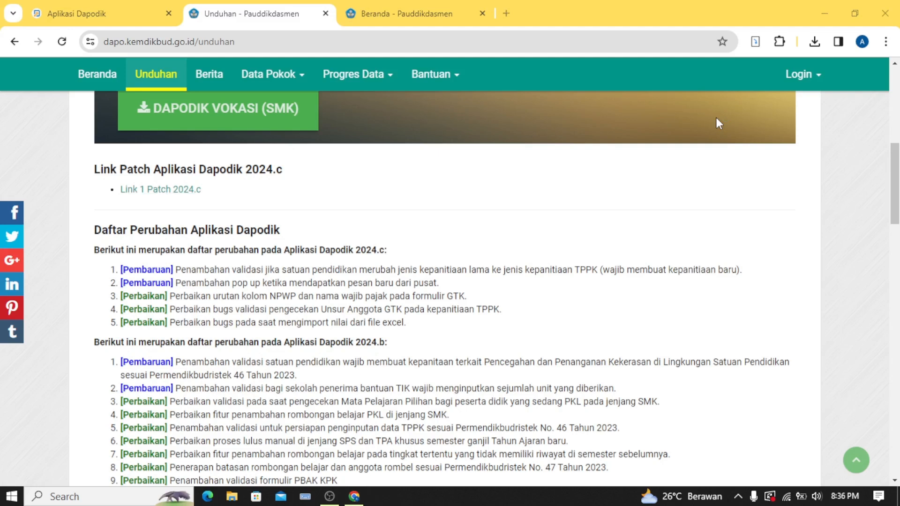
{"action": "left_click", "coordinate": [524, 359]}
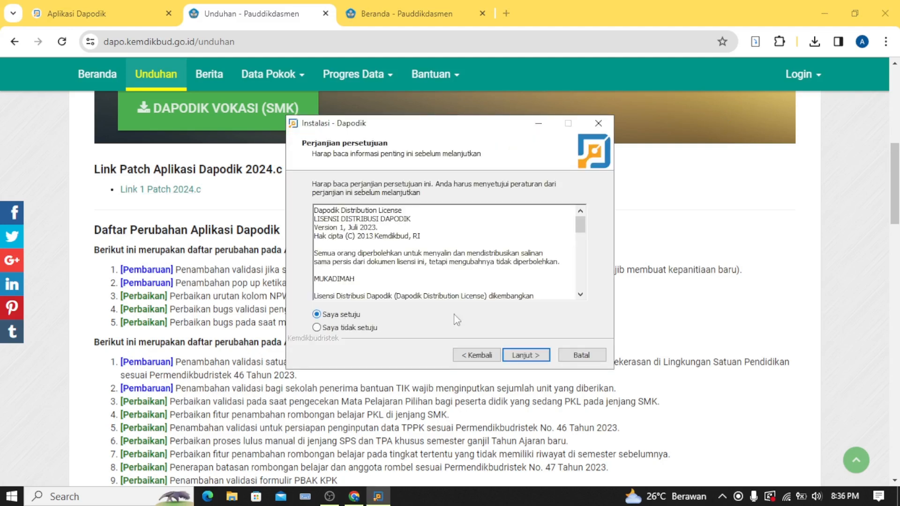
{"action": "left_click", "coordinate": [518, 356]}
{"action": "left_click", "coordinate": [524, 357]}
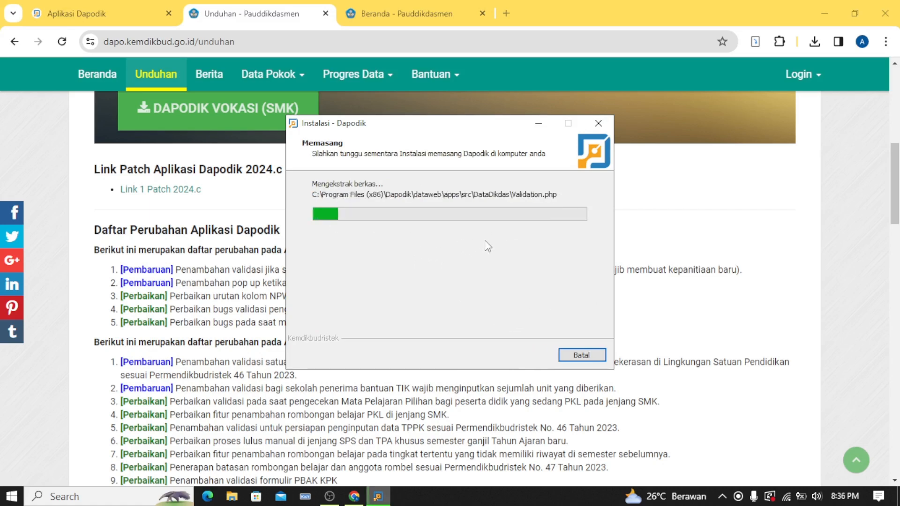
{"action": "left_click", "coordinate": [524, 355]}
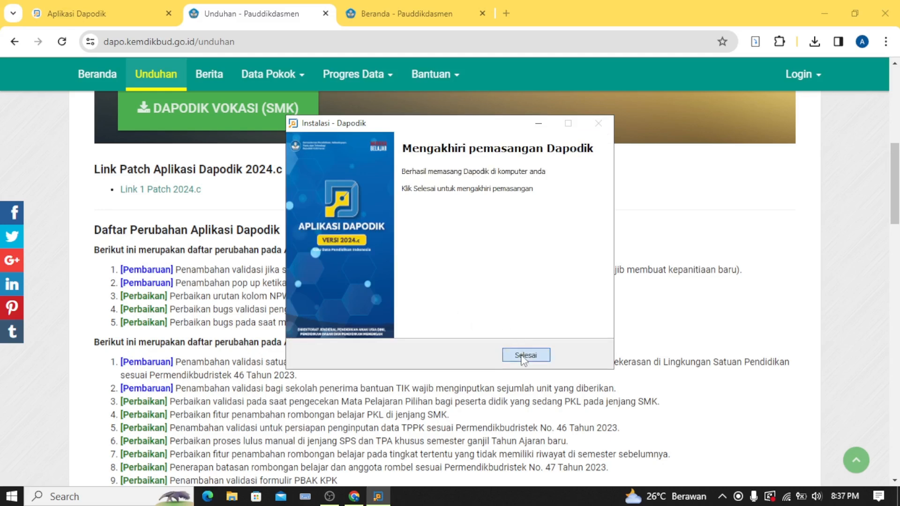
Return to the Dapodik dashboard, reload it on version 2024.c and dismiss the update notice and welcome windows
{"action": "left_click", "coordinate": [117, 14]}
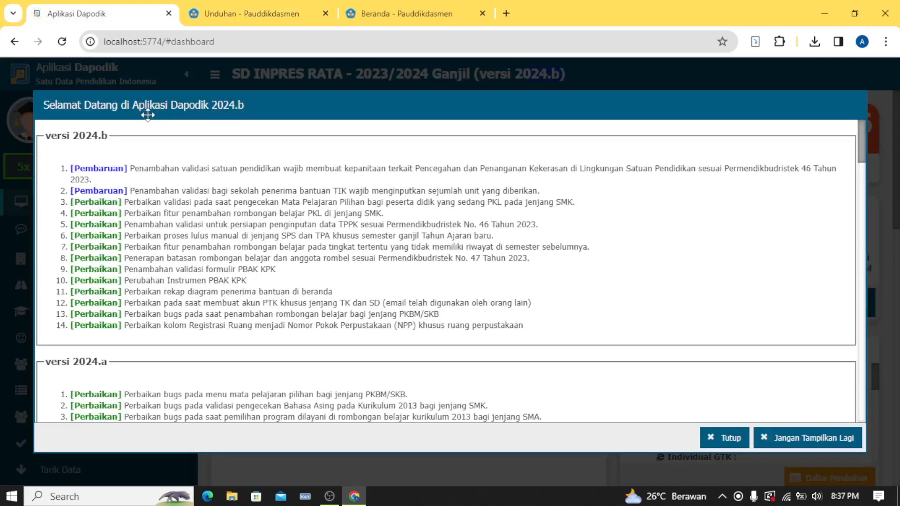
{"action": "left_click", "coordinate": [726, 437]}
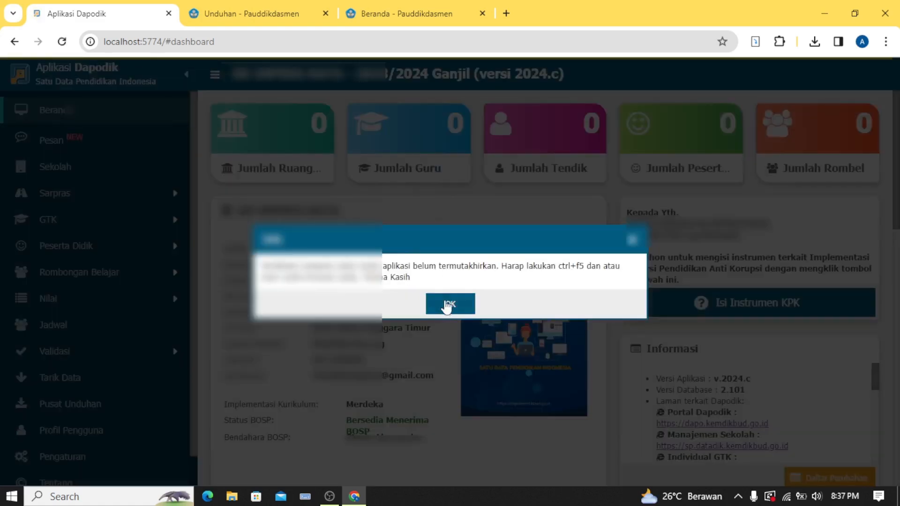
{"action": "left_click", "coordinate": [446, 304]}
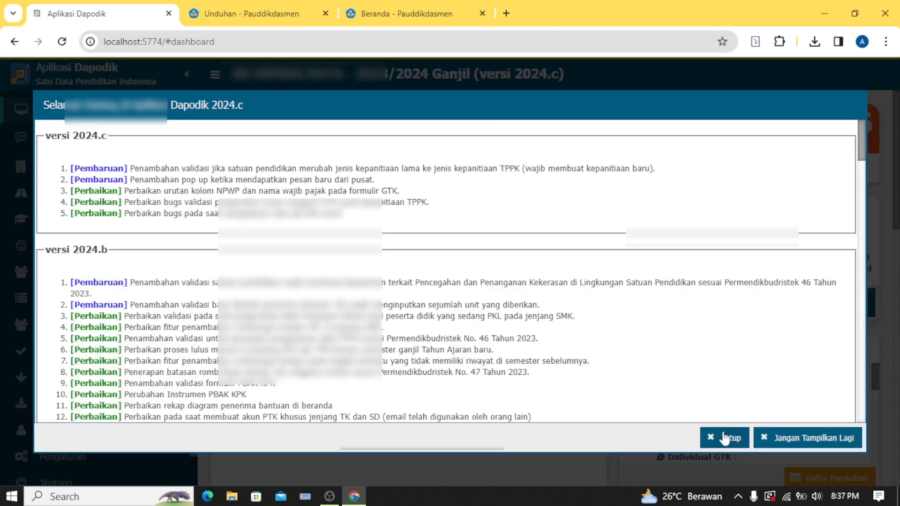
{"action": "left_click", "coordinate": [726, 438]}
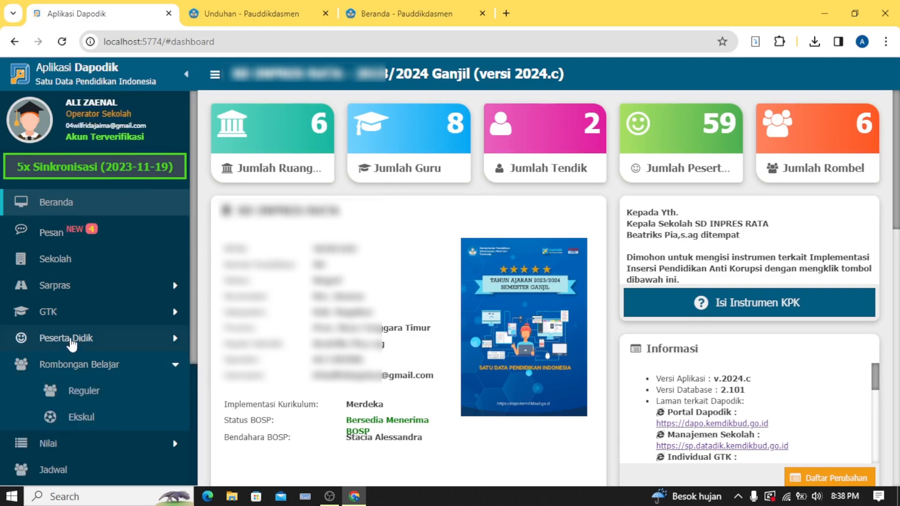
Log out of Dapodik and sign back in for semester 2023/2024 Genap with the remember-me option enabled
{"action": "scroll", "coordinate": [68, 370], "scroll_direction": "down", "scroll_amount": 4}
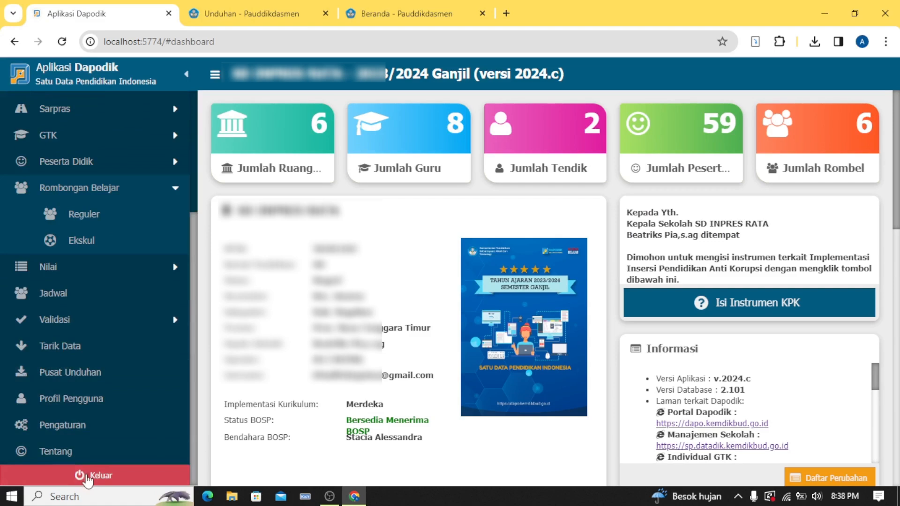
{"action": "left_click", "coordinate": [108, 476]}
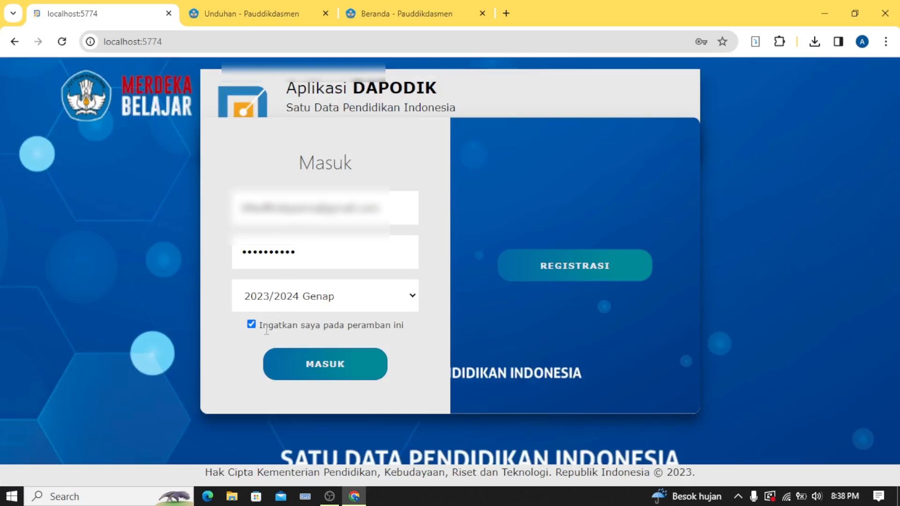
{"action": "left_click", "coordinate": [332, 368]}
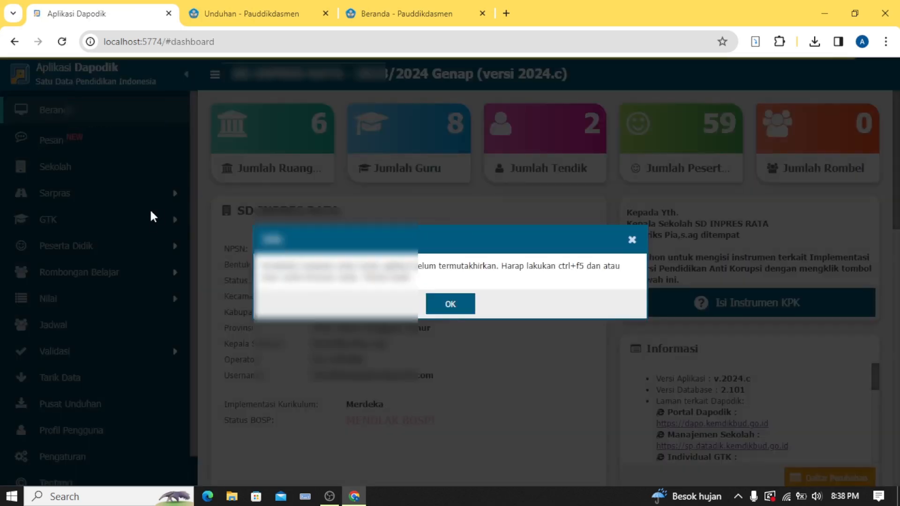
Acknowledge the notice about the outdated application and close the Dapodik 2024.c changelog window
{"action": "left_click", "coordinate": [446, 304]}
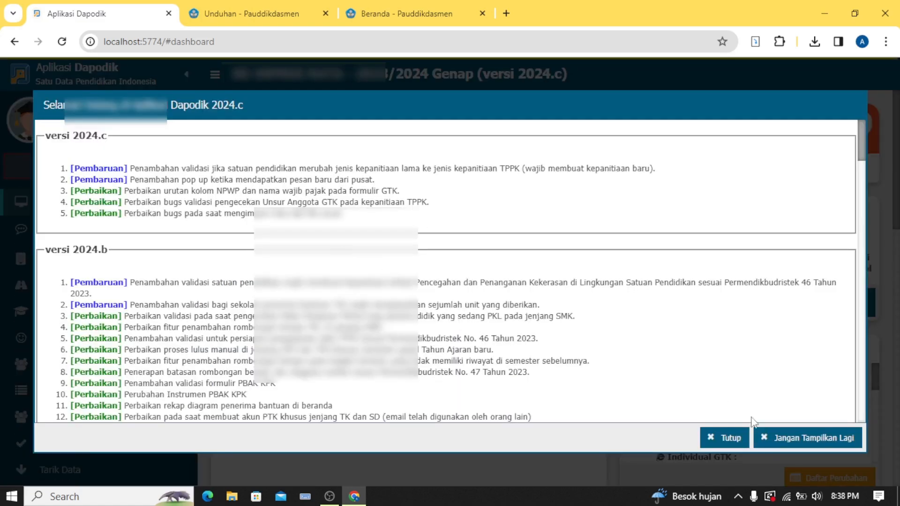
{"action": "left_click", "coordinate": [729, 443]}
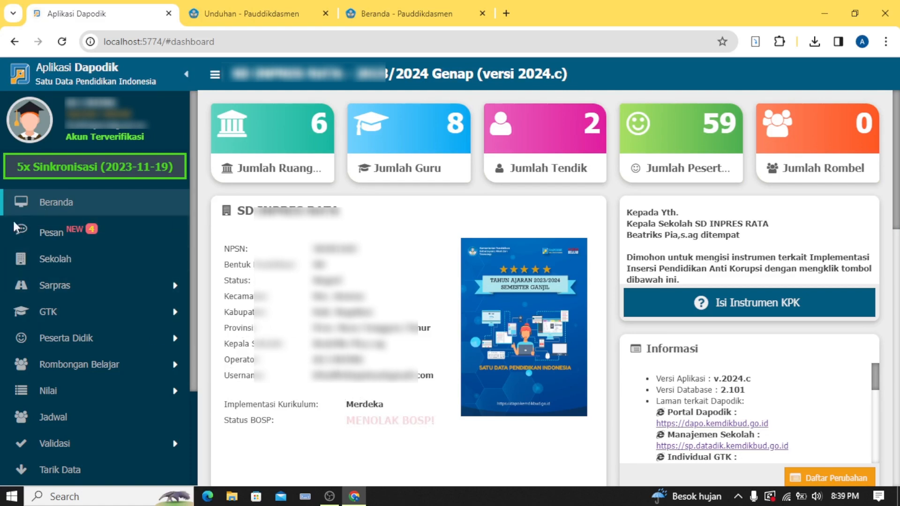
Open the Pesan page and read through the messages on the ARKAS 4 transition and TPPK formation
{"action": "left_click", "coordinate": [77, 232]}
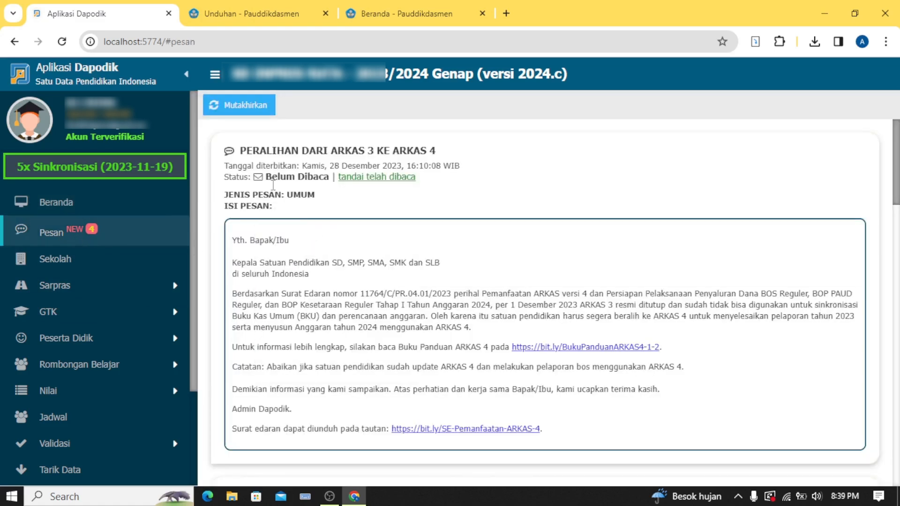
{"action": "scroll", "coordinate": [458, 268], "scroll_direction": "down", "scroll_amount": 5}
{"action": "scroll", "coordinate": [460, 272], "scroll_direction": "up", "scroll_amount": 4}
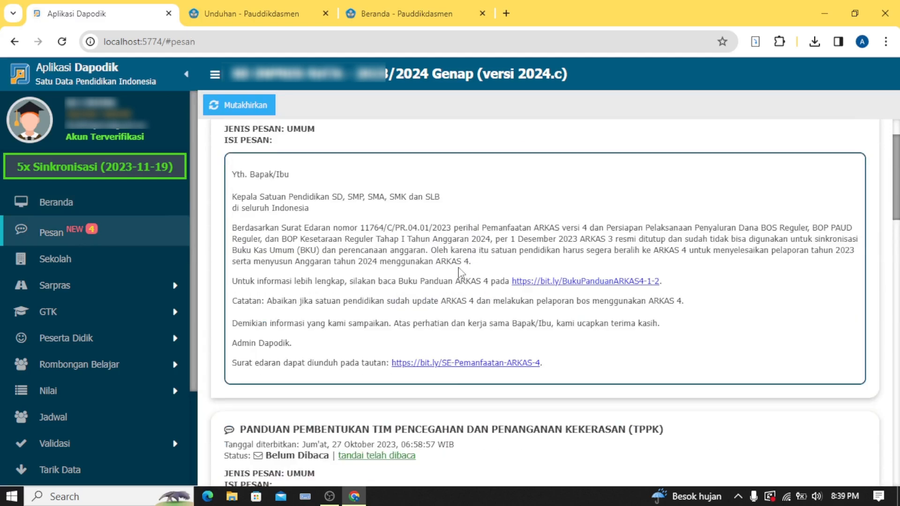
{"action": "scroll", "coordinate": [322, 277], "scroll_direction": "up", "scroll_amount": 1}
{"action": "scroll", "coordinate": [357, 258], "scroll_direction": "down", "scroll_amount": 1}
{"action": "scroll", "coordinate": [448, 245], "scroll_direction": "up", "scroll_amount": 1}
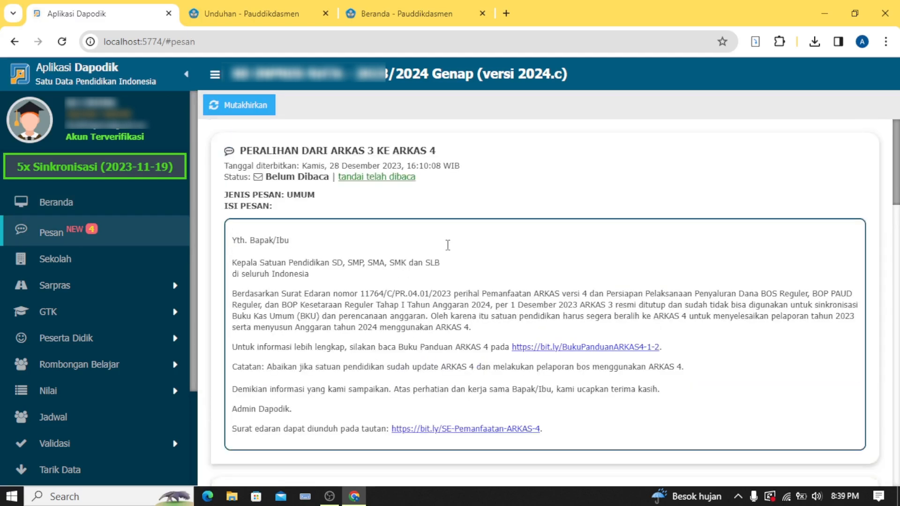
{"action": "scroll", "coordinate": [344, 249], "scroll_direction": "down", "scroll_amount": 2}
{"action": "scroll", "coordinate": [357, 295], "scroll_direction": "down", "scroll_amount": 1}
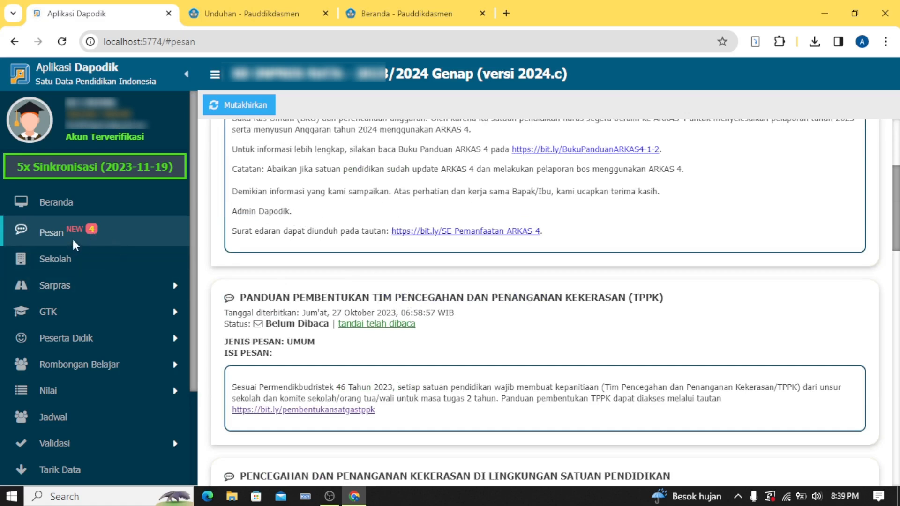
Open the Sekolah page and review the school's identity, location, administration and contact sections
{"action": "left_click", "coordinate": [60, 266]}
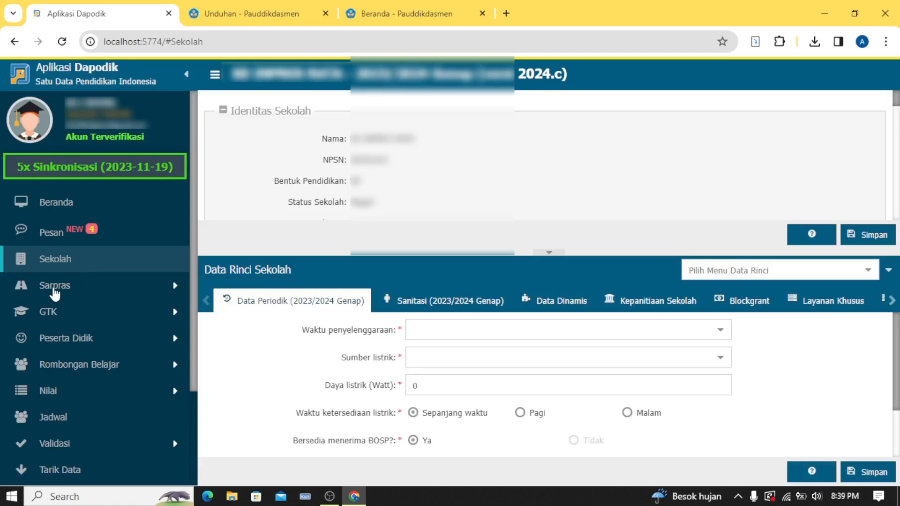
{"action": "scroll", "coordinate": [433, 152], "scroll_direction": "down", "scroll_amount": 3}
{"action": "scroll", "coordinate": [432, 154], "scroll_direction": "up", "scroll_amount": 2}
{"action": "scroll", "coordinate": [432, 154], "scroll_direction": "down", "scroll_amount": 5}
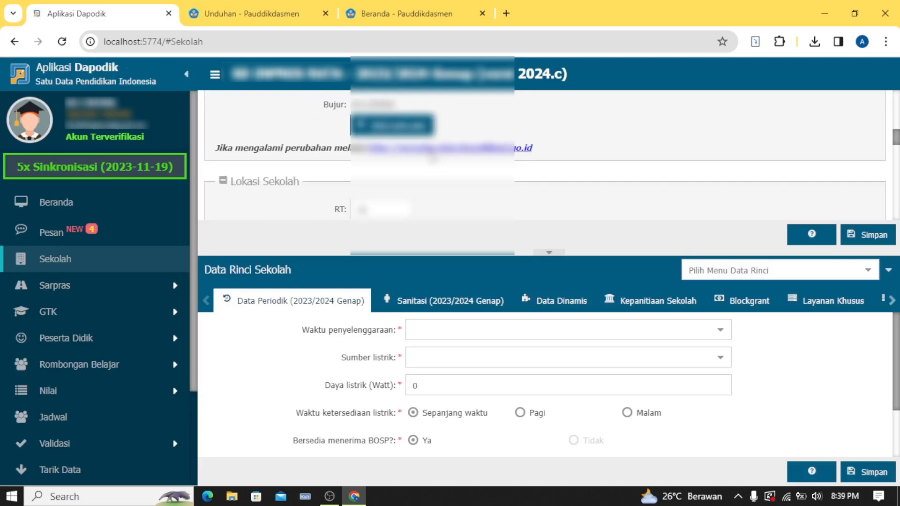
{"action": "scroll", "coordinate": [442, 136], "scroll_direction": "down", "scroll_amount": 2}
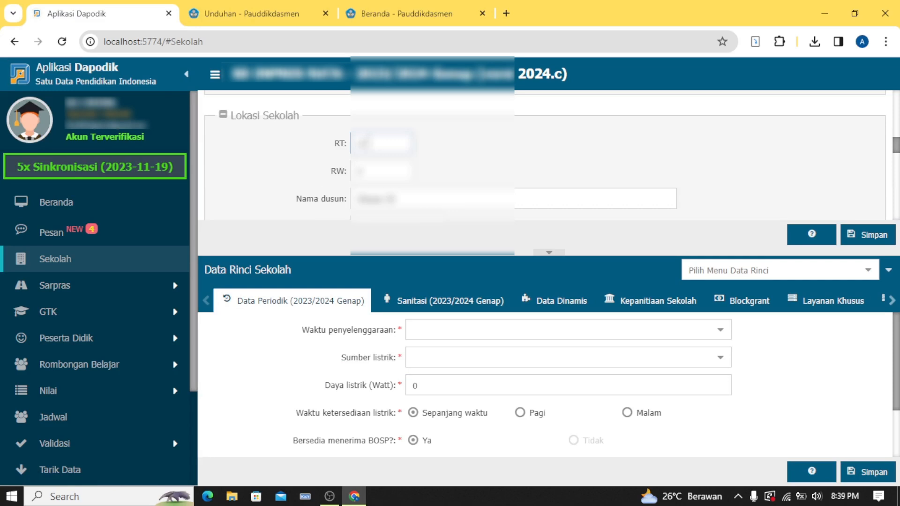
{"action": "scroll", "coordinate": [446, 162], "scroll_direction": "down", "scroll_amount": 4}
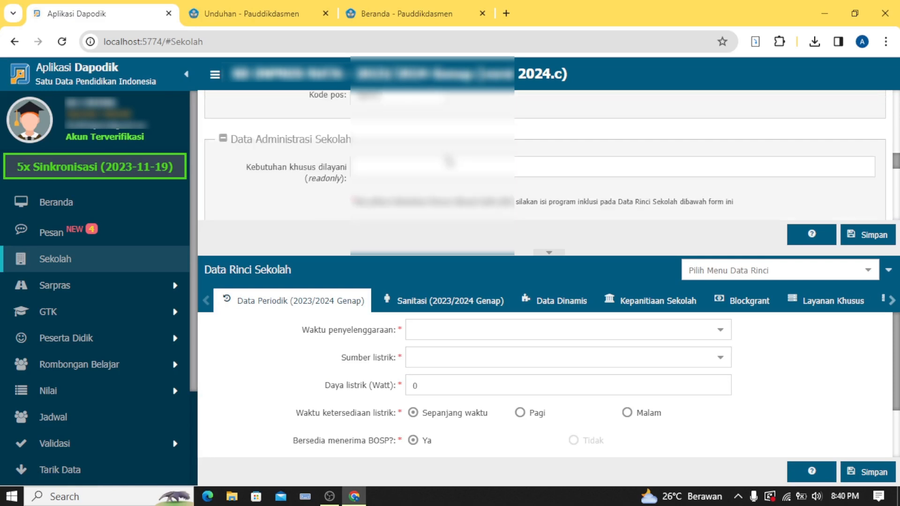
{"action": "scroll", "coordinate": [448, 161], "scroll_direction": "down", "scroll_amount": 4}
{"action": "scroll", "coordinate": [472, 162], "scroll_direction": "down", "scroll_amount": 2}
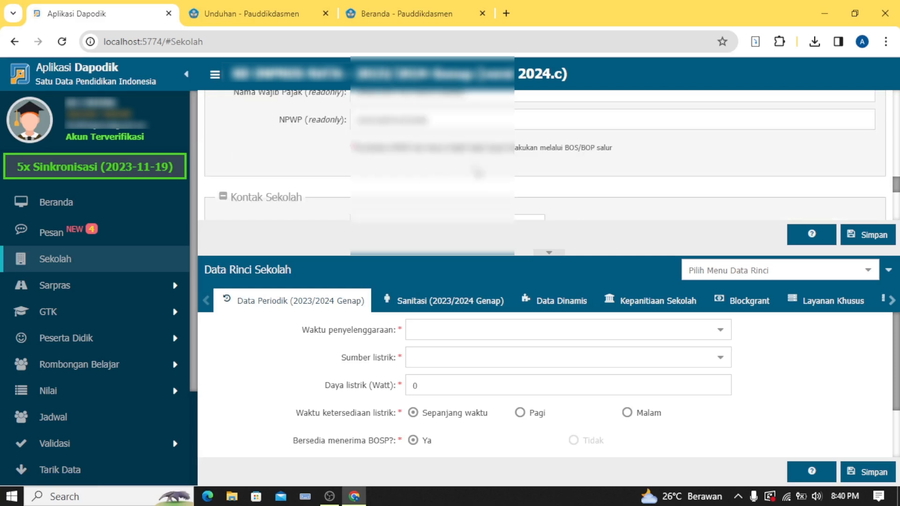
{"action": "scroll", "coordinate": [502, 162], "scroll_direction": "down", "scroll_amount": 3}
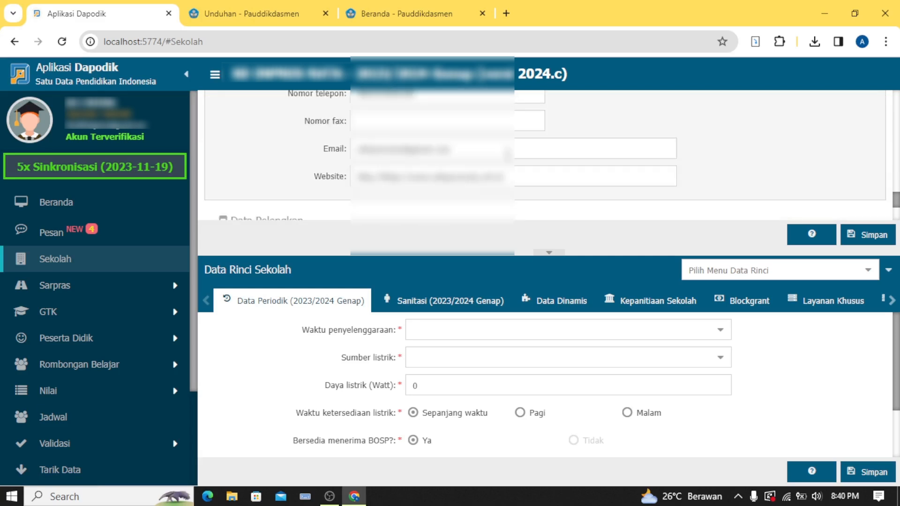
{"action": "scroll", "coordinate": [528, 143], "scroll_direction": "down", "scroll_amount": 2}
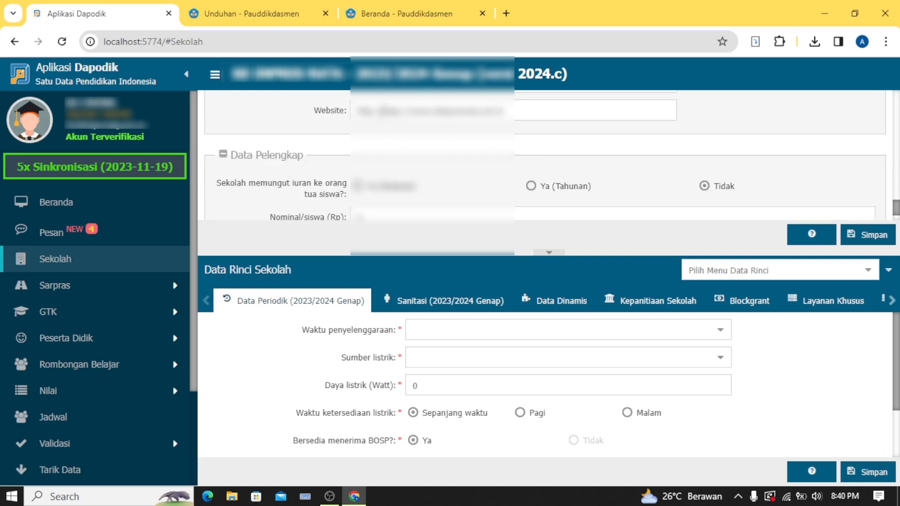
Remove the extra prefix from the start of the school's website address and check the Data Pelengkap section
{"action": "left_click_drag", "start_coordinate": [381, 112], "coordinate": [341, 121]}
{"action": "key", "text": "BackSpace"}
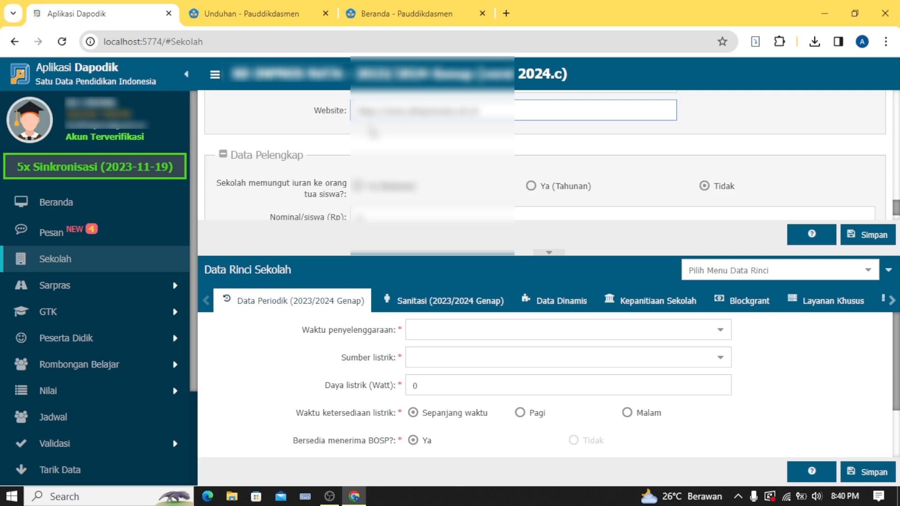
{"action": "scroll", "coordinate": [375, 132], "scroll_direction": "down", "scroll_amount": 1}
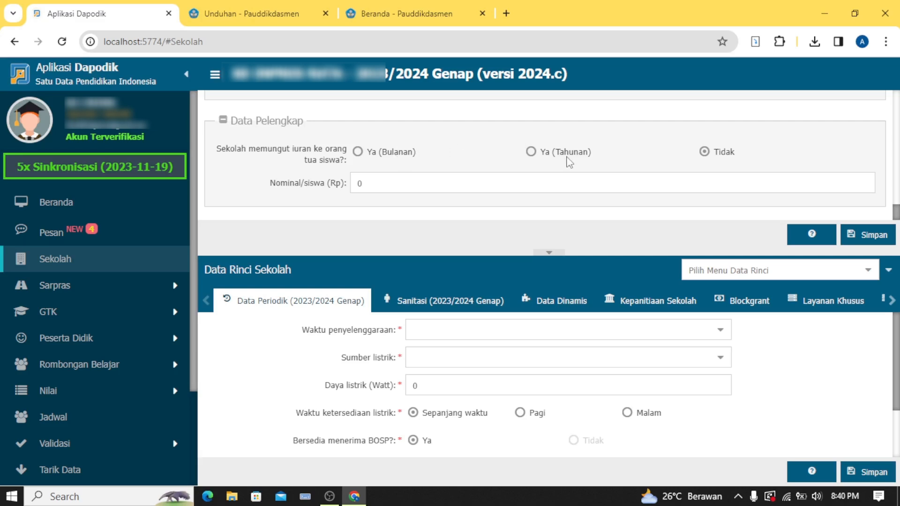
{"action": "scroll", "coordinate": [605, 326], "scroll_direction": "down", "scroll_amount": 2}
{"action": "scroll", "coordinate": [553, 347], "scroll_direction": "up", "scroll_amount": 2}
In Data Periodik (2023/2024 Genap), set Waktu penyelenggaraan to Pagi/6 hari and Sumber listrik to PLN
{"action": "left_click", "coordinate": [429, 334]}
{"action": "left_click", "coordinate": [724, 334]}
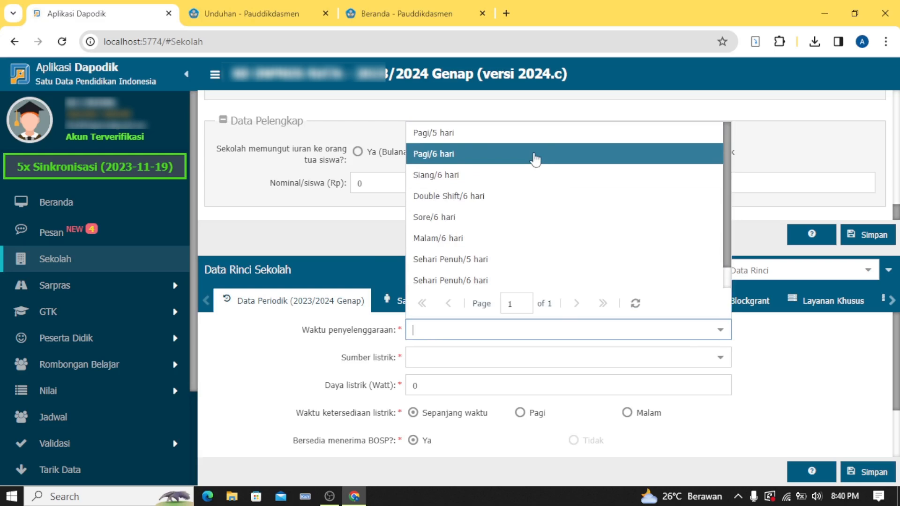
{"action": "left_click", "coordinate": [533, 155]}
{"action": "left_click", "coordinate": [716, 362]}
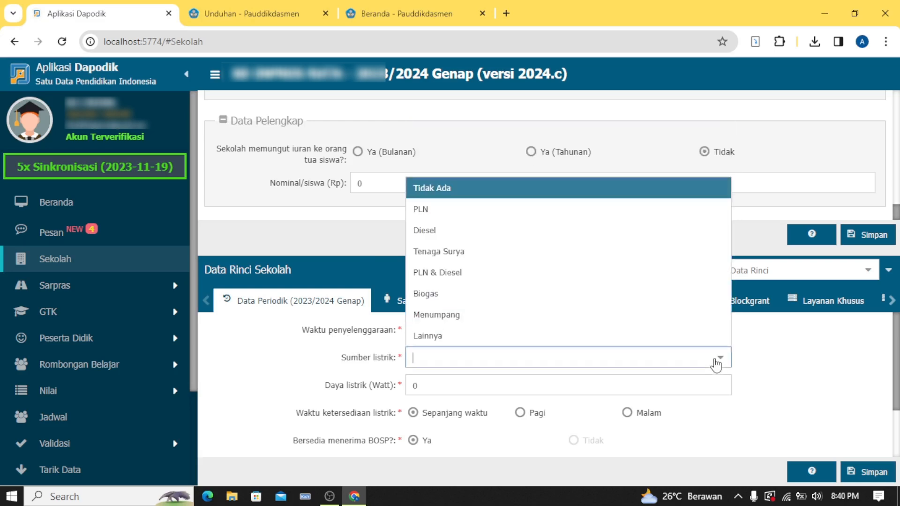
{"action": "left_click", "coordinate": [600, 210]}
{"action": "scroll", "coordinate": [637, 364], "scroll_direction": "down", "scroll_amount": 1}
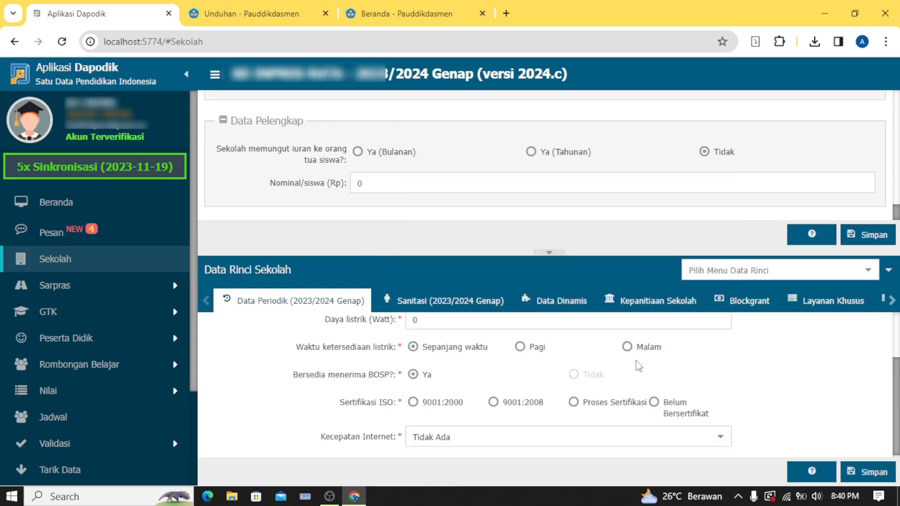
Enter 4.400 for Daya listrik, choose Ya for Bersedia menerima BOSP and set Sertifikasi ISO to Belum Bersertifikat
{"action": "scroll", "coordinate": [461, 374], "scroll_direction": "up", "scroll_amount": 1}
{"action": "left_click", "coordinate": [435, 384]}
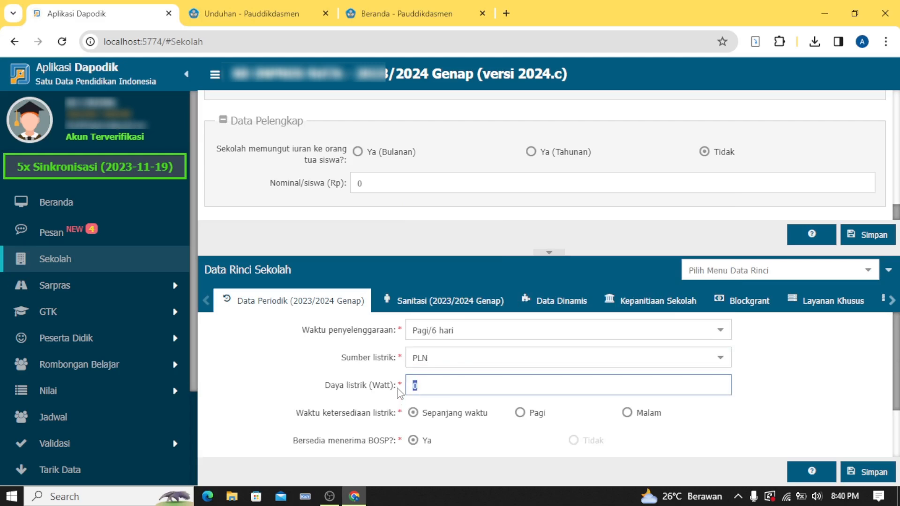
{"action": "type", "text": "4.400"}
{"action": "left_click_drag", "start_coordinate": [897, 354], "coordinate": [898, 407]}
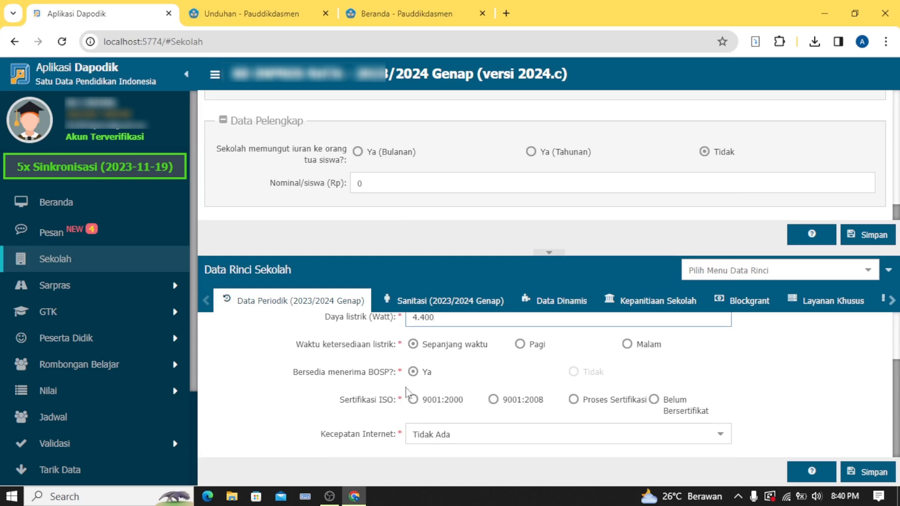
{"action": "left_click", "coordinate": [414, 373]}
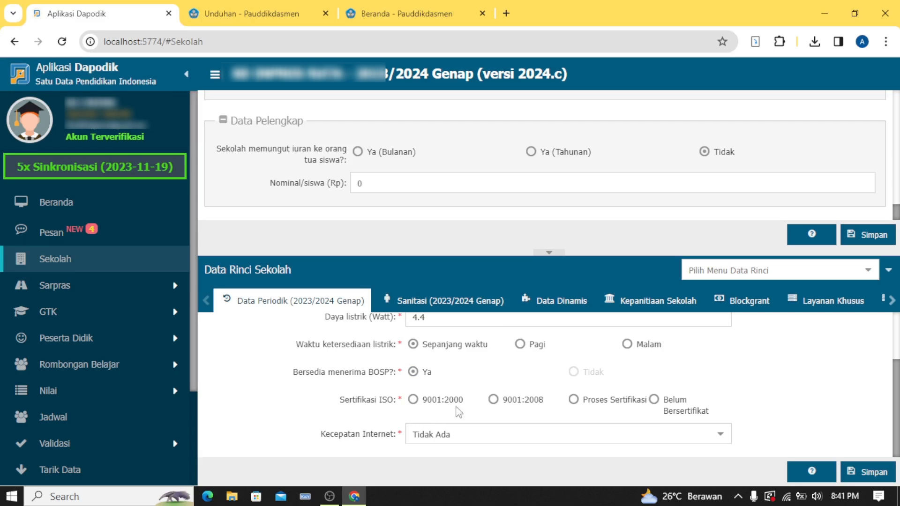
{"action": "left_click", "coordinate": [656, 400]}
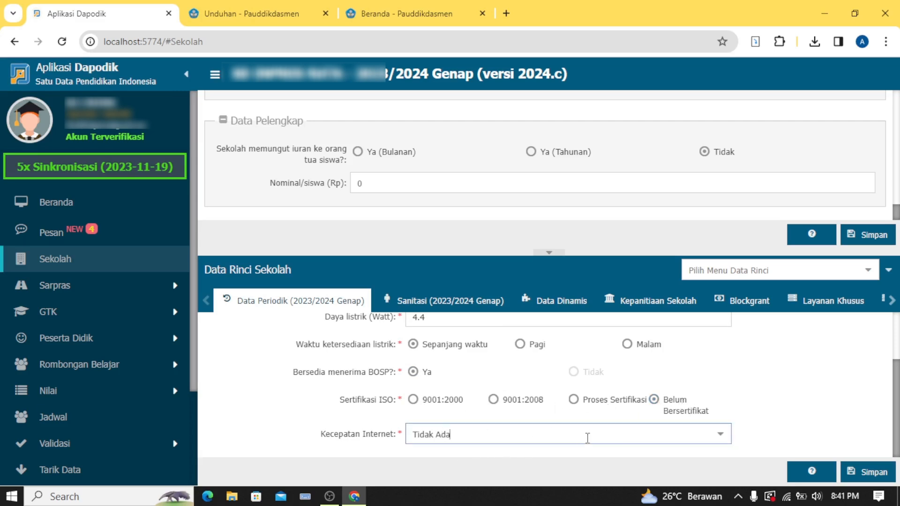
Look through the speed options available for Kecepatan Internet in Data Periodik
{"action": "left_click", "coordinate": [720, 434]}
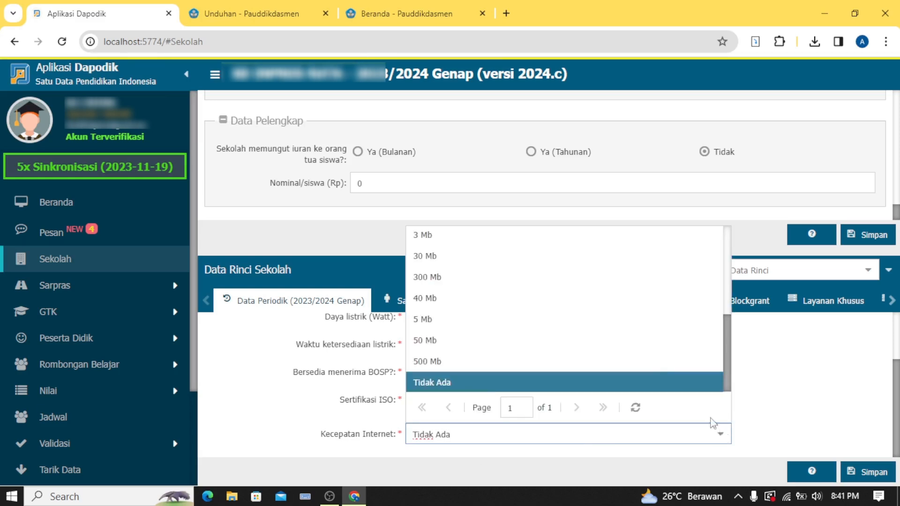
{"action": "scroll", "coordinate": [627, 314], "scroll_direction": "up", "scroll_amount": 3}
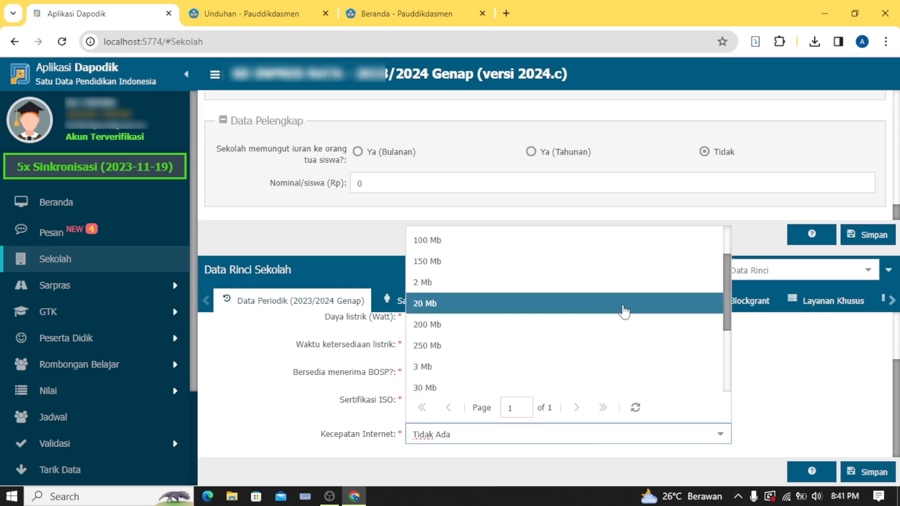
{"action": "scroll", "coordinate": [624, 311], "scroll_direction": "down", "scroll_amount": 3}
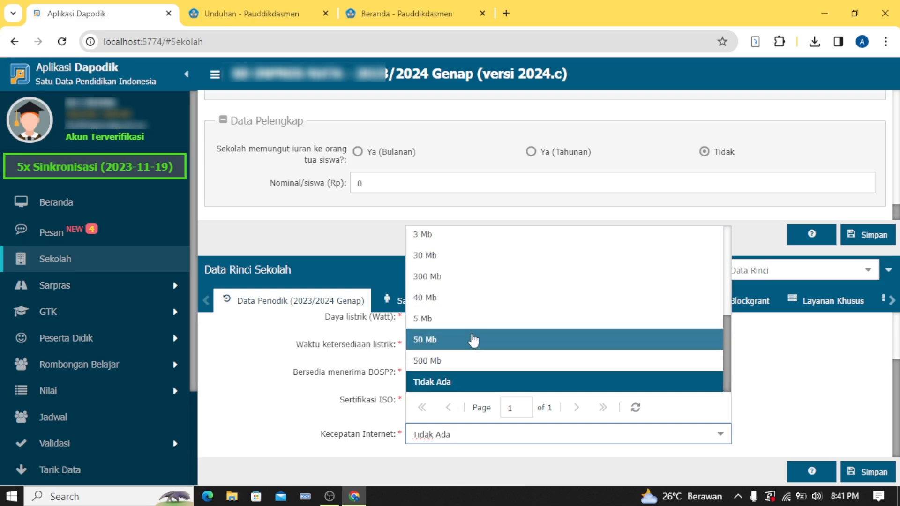
{"action": "scroll", "coordinate": [473, 340], "scroll_direction": "up", "scroll_amount": 1}
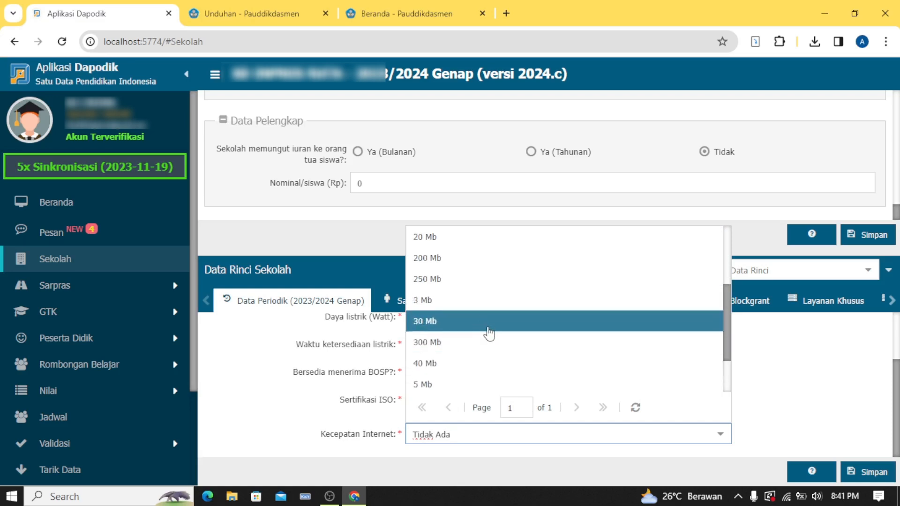
{"action": "scroll", "coordinate": [488, 333], "scroll_direction": "down", "scroll_amount": 1}
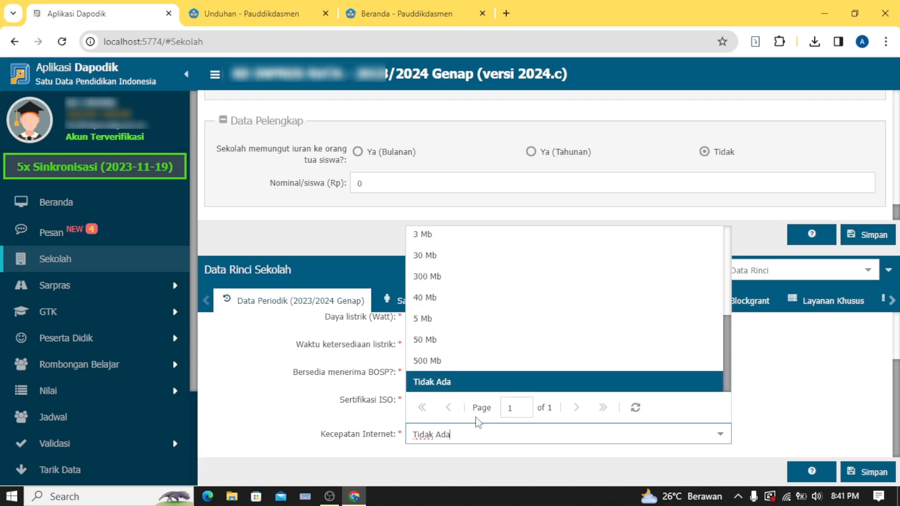
{"action": "left_click", "coordinate": [243, 396]}
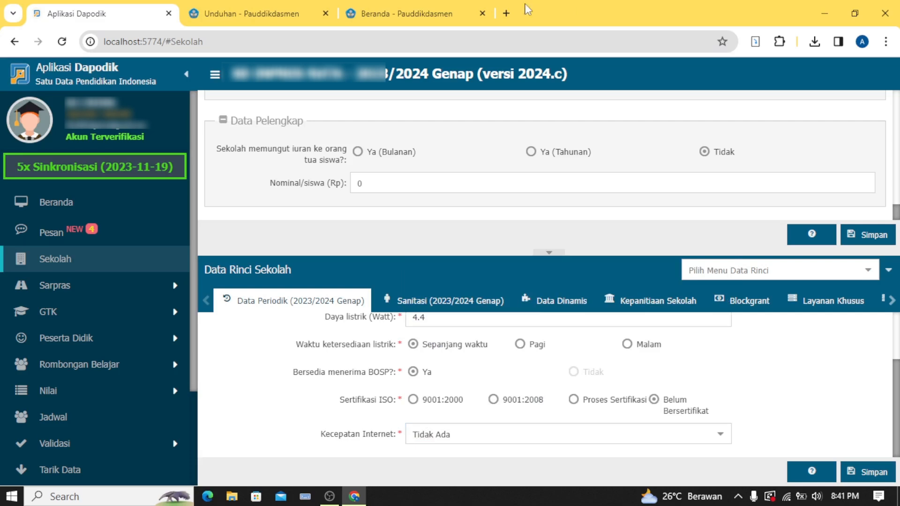
Search Google for speedtest in a new browser tab and run the built-in internet speed test
{"action": "left_click", "coordinate": [507, 14]}
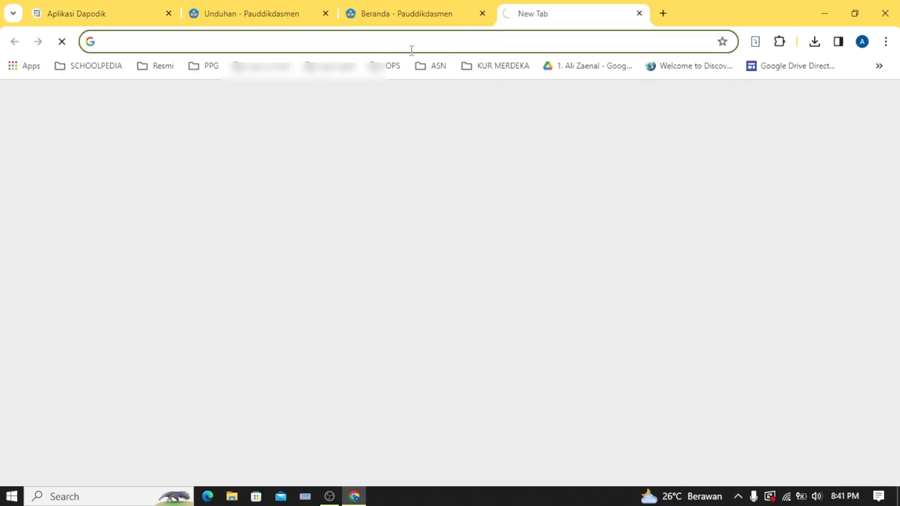
{"action": "left_click", "coordinate": [380, 41]}
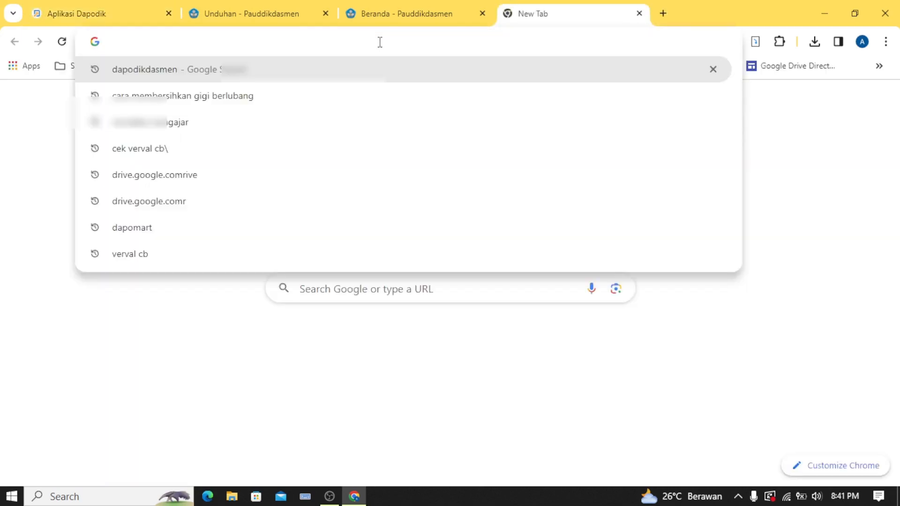
{"action": "type", "text": "spee"}
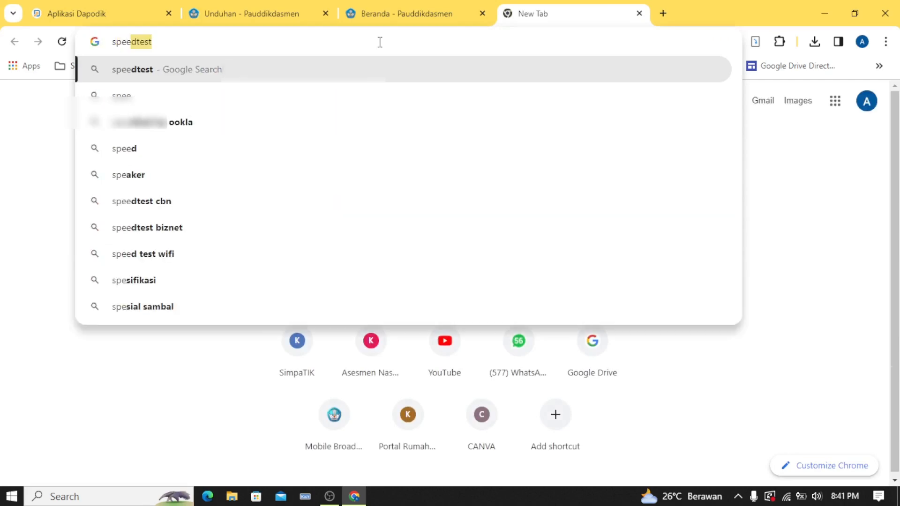
{"action": "type", "text": "dtest"}
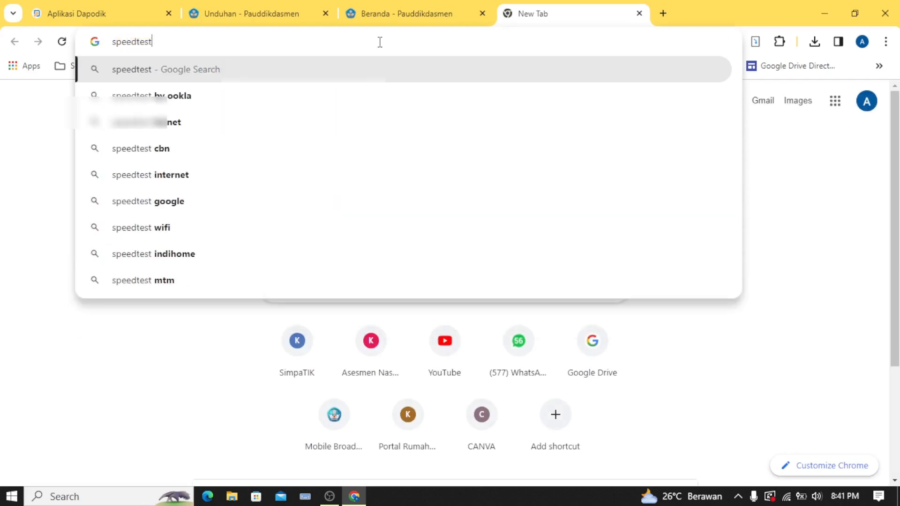
{"action": "key", "text": "Return"}
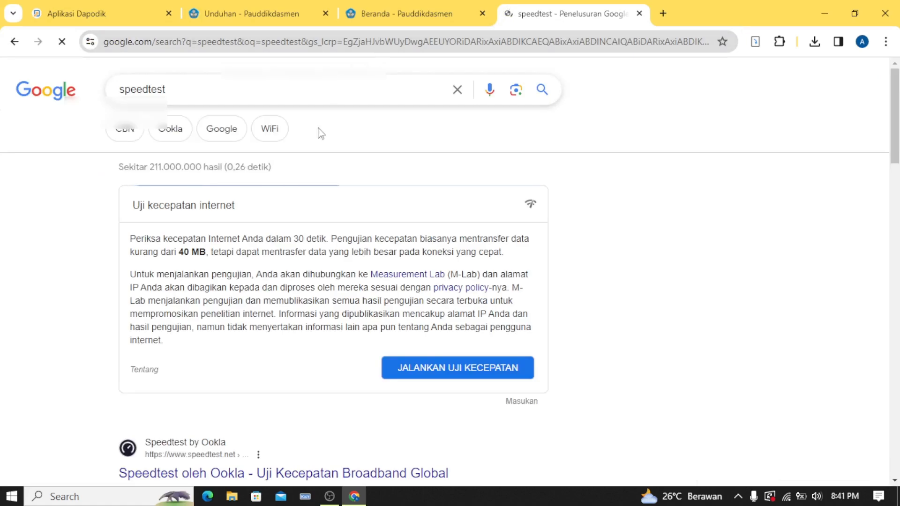
{"action": "scroll", "coordinate": [173, 397], "scroll_direction": "down", "scroll_amount": 3}
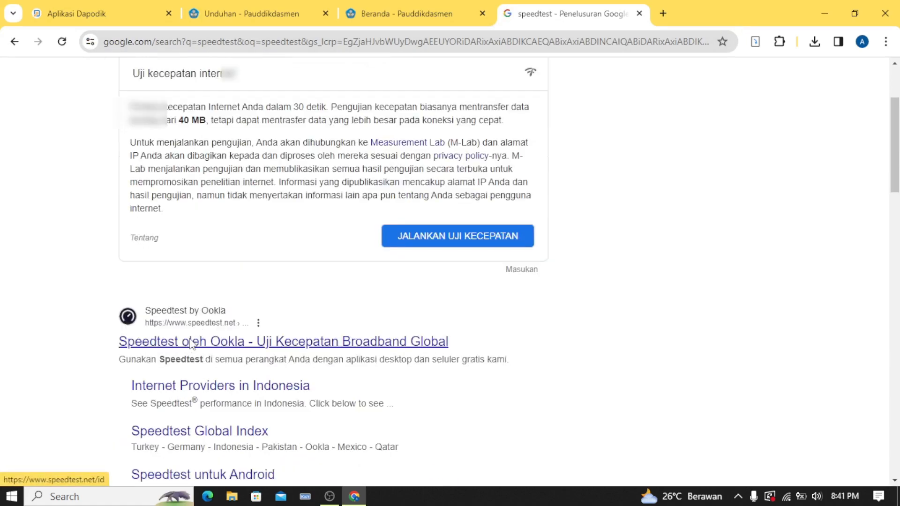
{"action": "left_click", "coordinate": [432, 241]}
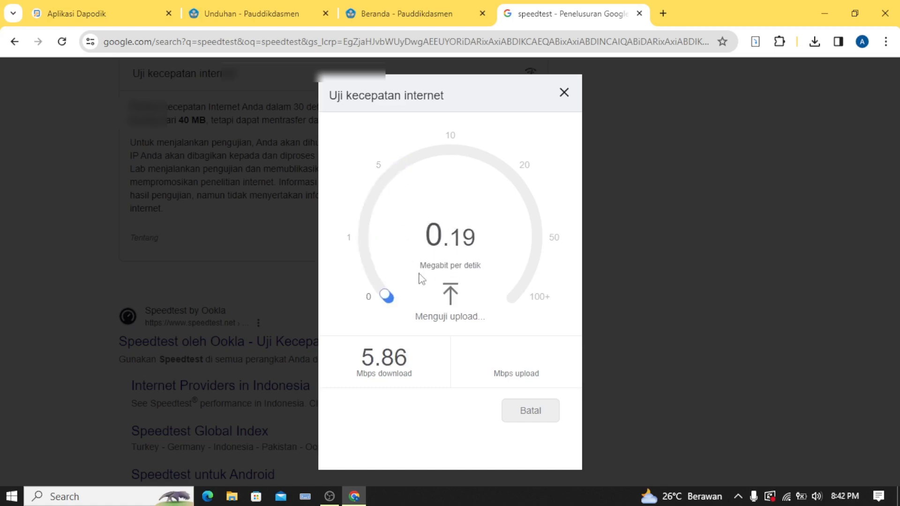
Return to the Dapodik application, set Kecepatan Internet to 5 Mb and save the Data Periodik form
{"action": "left_click", "coordinate": [119, 14]}
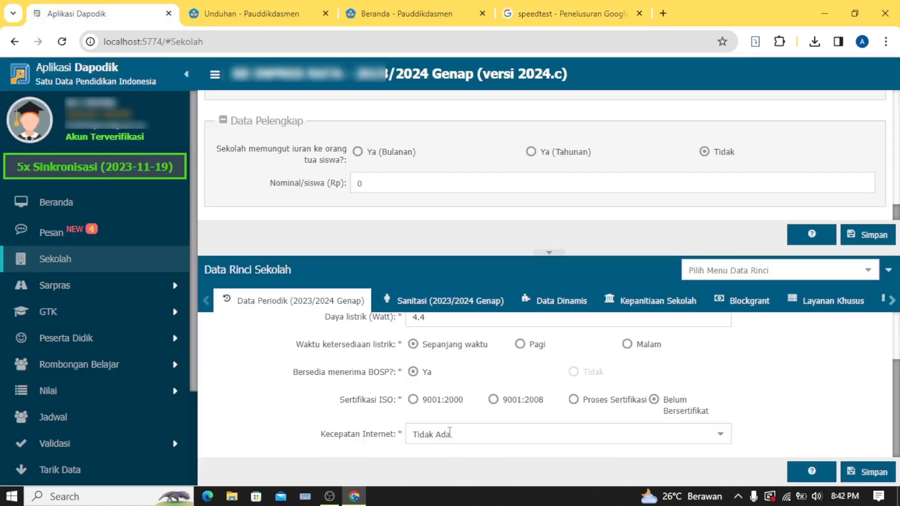
{"action": "left_click", "coordinate": [722, 432]}
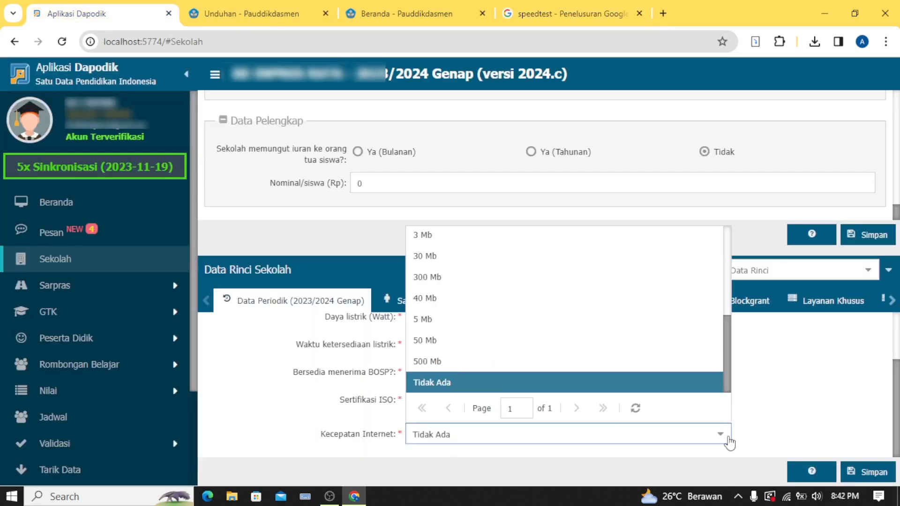
{"action": "left_click", "coordinate": [497, 327]}
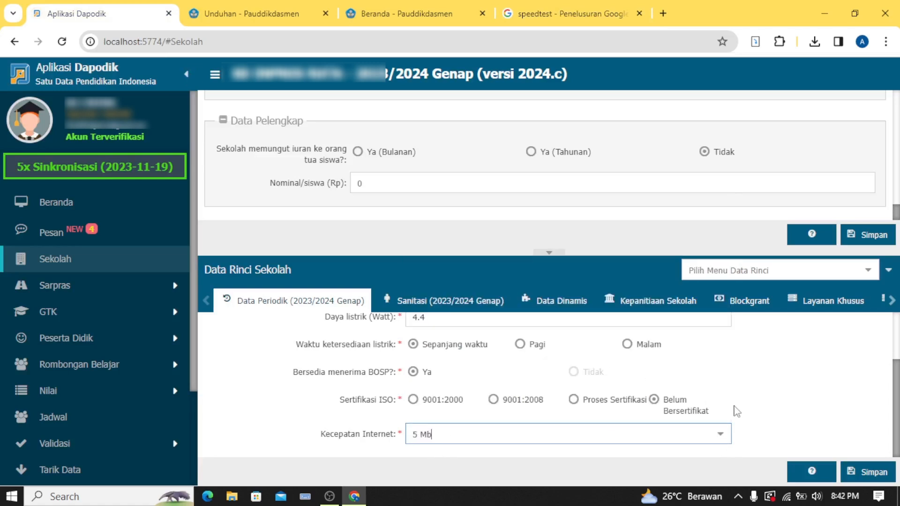
{"action": "left_click", "coordinate": [866, 474]}
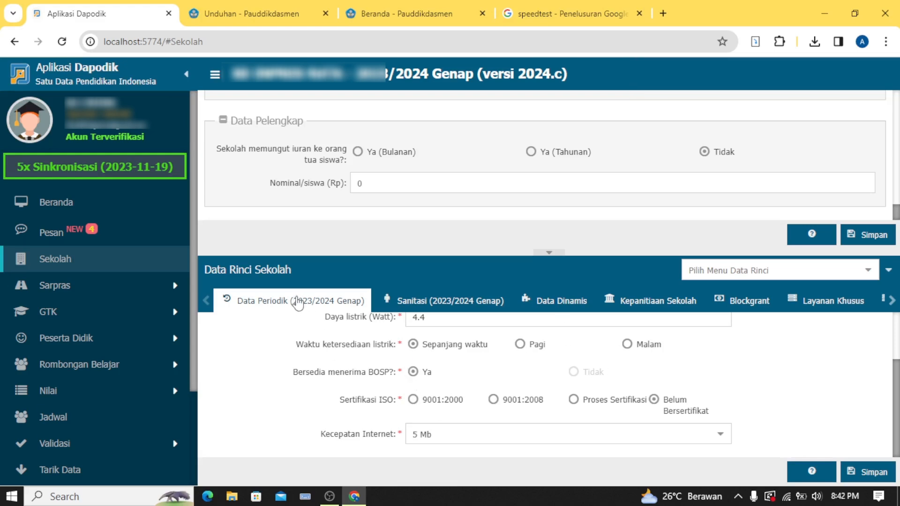
In Sanitasi (2023/2024 Genap), set Sumber air to Sumur terlindungi
{"action": "left_click", "coordinate": [452, 304]}
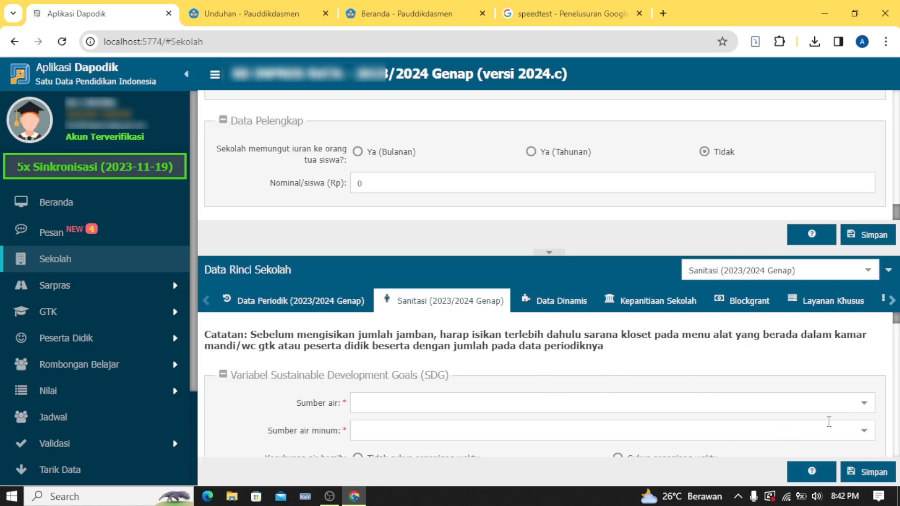
{"action": "left_click", "coordinate": [863, 404]}
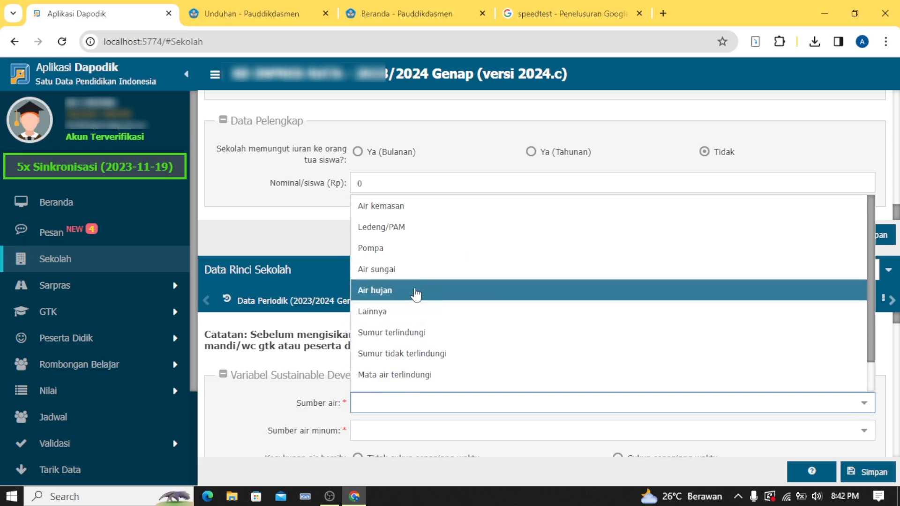
{"action": "left_click", "coordinate": [407, 332]}
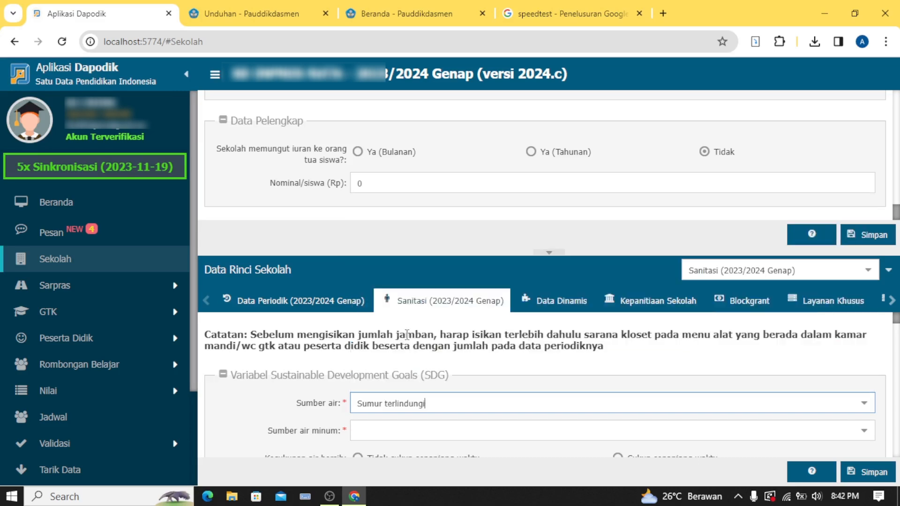
Set Sumber air minum to Disediakan oleh siswa and Kecukupan air bersih to Cukup sepanjang waktu
{"action": "scroll", "coordinate": [660, 368], "scroll_direction": "down", "scroll_amount": 1}
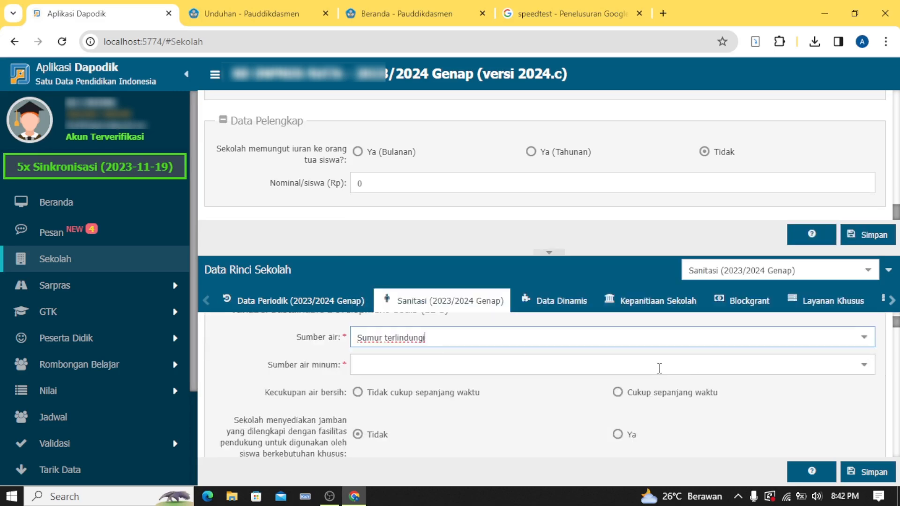
{"action": "left_click", "coordinate": [864, 366]}
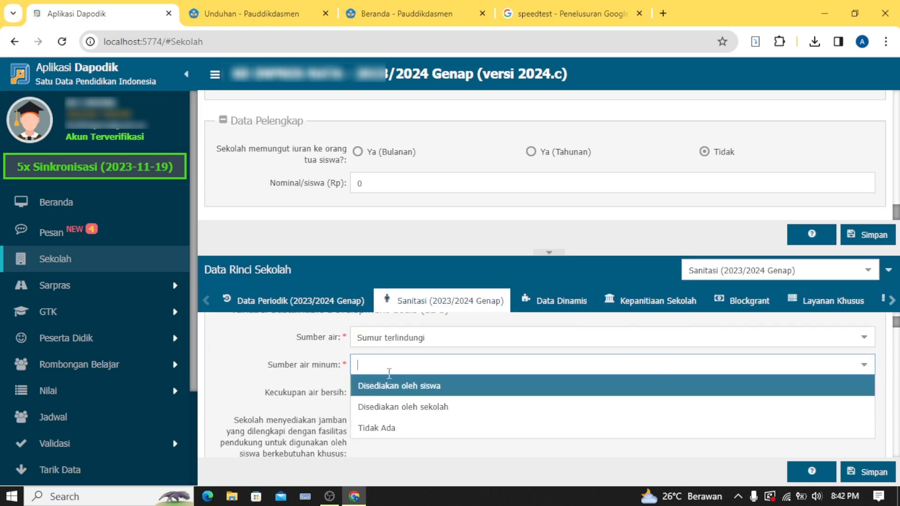
{"action": "left_click", "coordinate": [427, 430]}
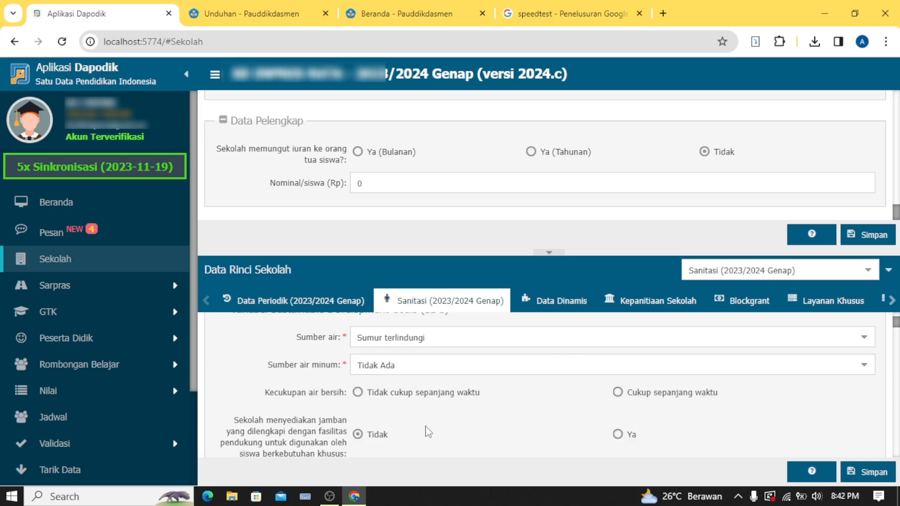
{"action": "left_click", "coordinate": [861, 367]}
{"action": "left_click", "coordinate": [648, 383]}
{"action": "scroll", "coordinate": [679, 368], "scroll_direction": "down", "scroll_amount": 2}
{"action": "scroll", "coordinate": [604, 386], "scroll_direction": "up", "scroll_amount": 2}
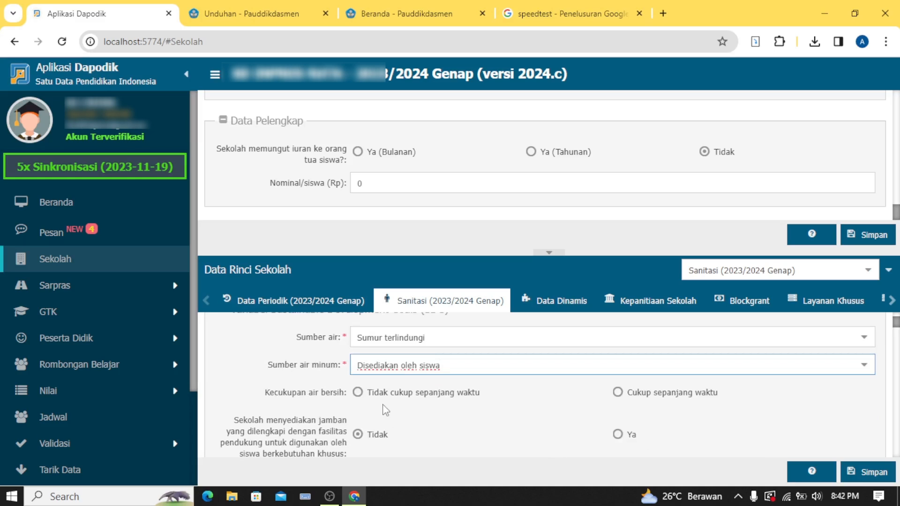
{"action": "left_click", "coordinate": [618, 391]}
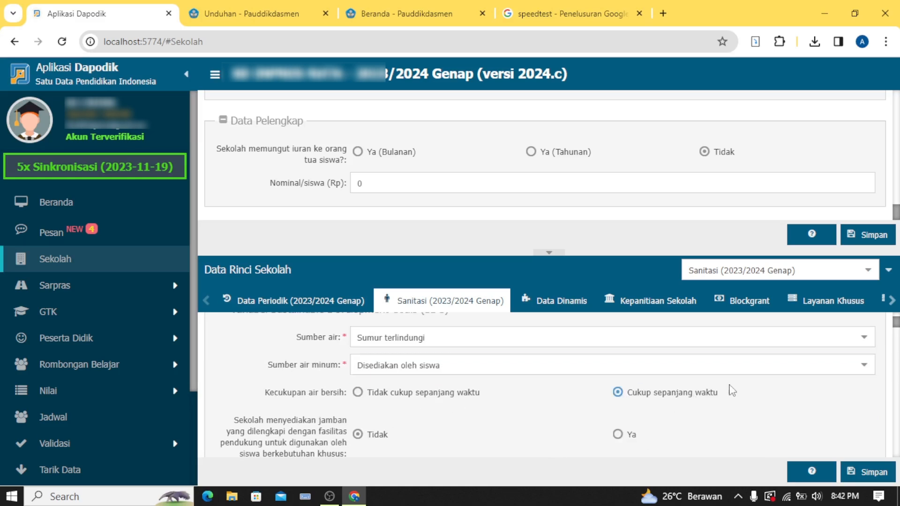
Review the remaining Sanitasi questions, from special-needs toilets and Tipe jamban to the readonly toilet counts taken from Sarpras
{"action": "scroll", "coordinate": [732, 413], "scroll_direction": "down", "scroll_amount": 1}
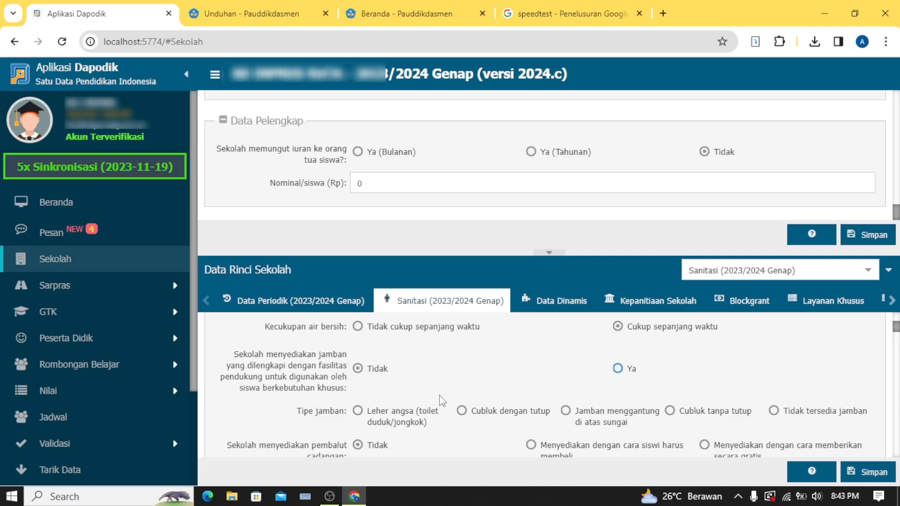
{"action": "scroll", "coordinate": [510, 396], "scroll_direction": "down", "scroll_amount": 1}
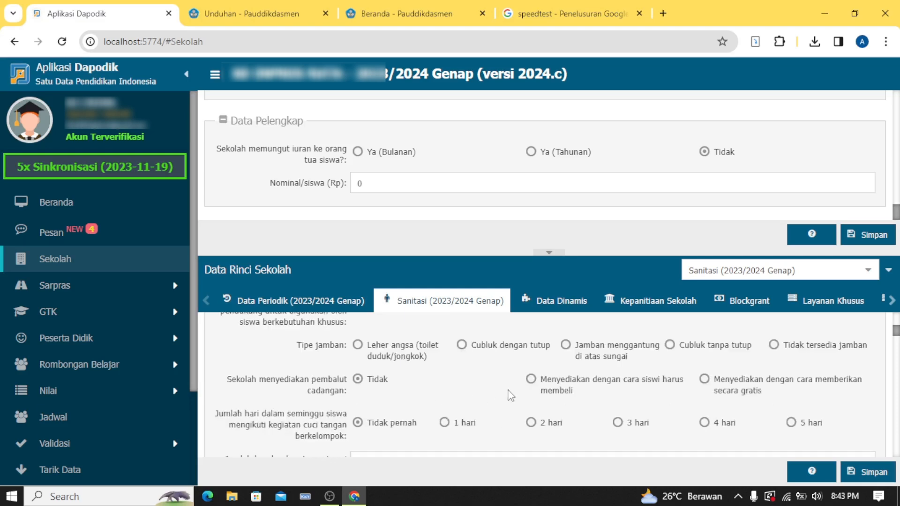
{"action": "scroll", "coordinate": [572, 413], "scroll_direction": "down", "scroll_amount": 2}
{"action": "scroll", "coordinate": [553, 398], "scroll_direction": "up", "scroll_amount": 4}
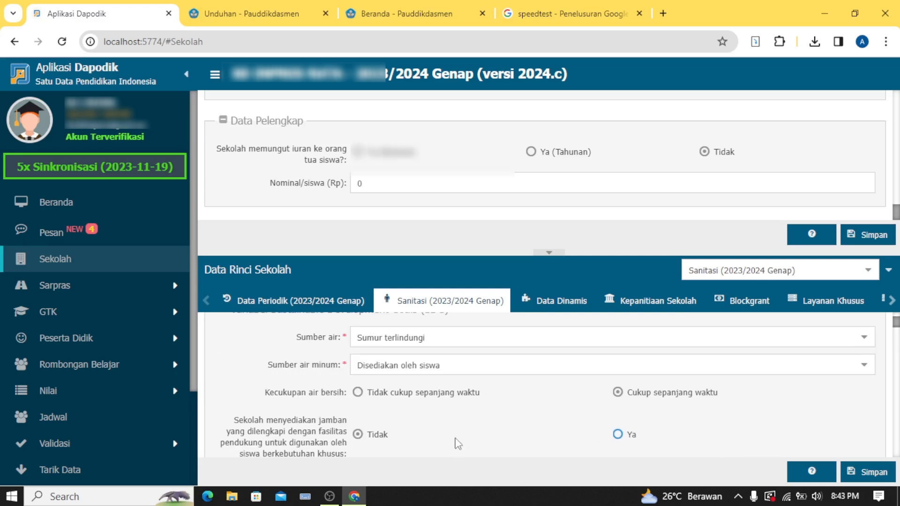
{"action": "scroll", "coordinate": [516, 413], "scroll_direction": "down", "scroll_amount": 8}
{"action": "scroll", "coordinate": [618, 371], "scroll_direction": "down", "scroll_amount": 6}
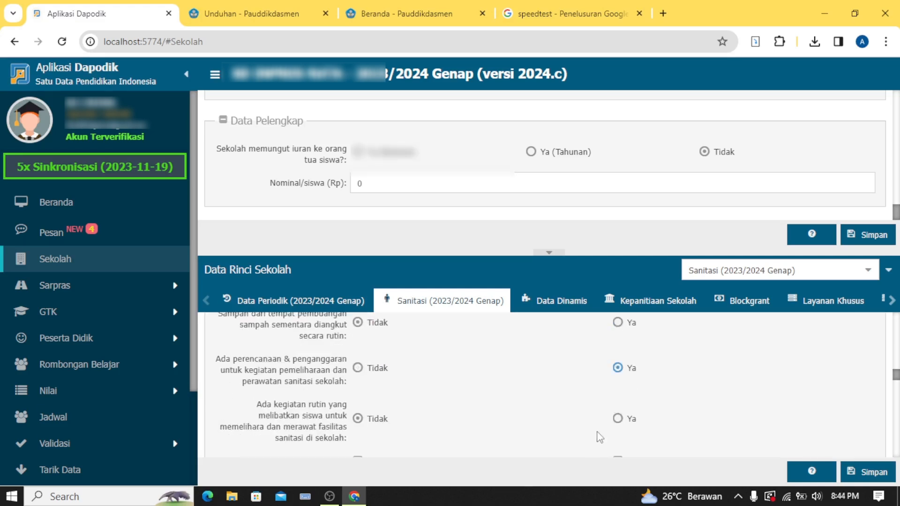
{"action": "scroll", "coordinate": [515, 422], "scroll_direction": "up", "scroll_amount": 2}
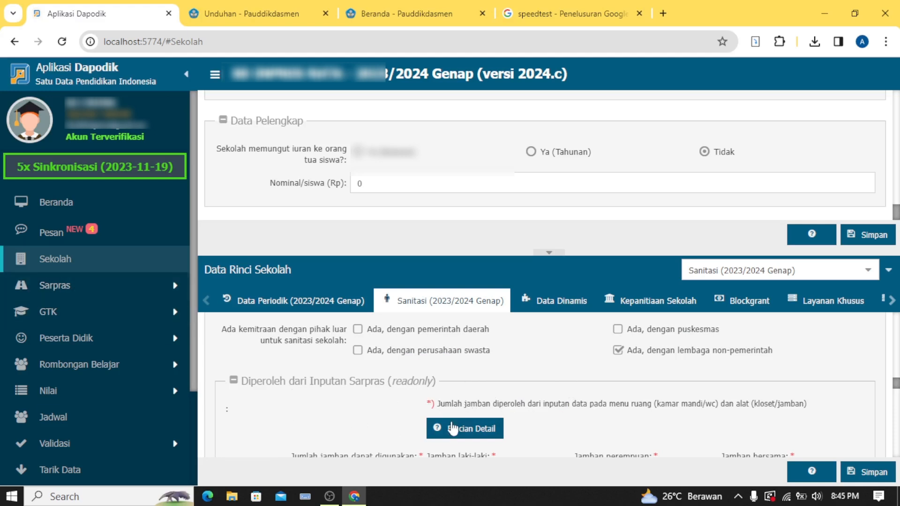
{"action": "scroll", "coordinate": [547, 406], "scroll_direction": "down", "scroll_amount": 1}
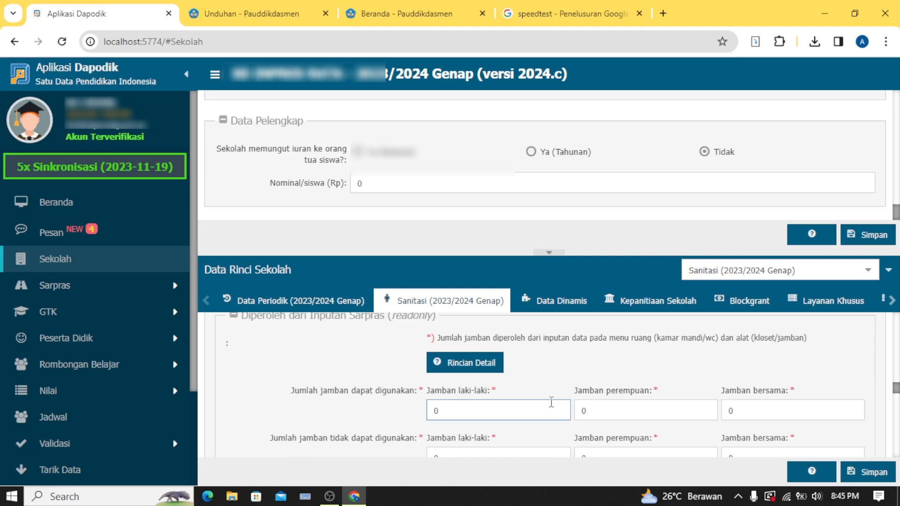
{"action": "scroll", "coordinate": [566, 380], "scroll_direction": "down", "scroll_amount": 2}
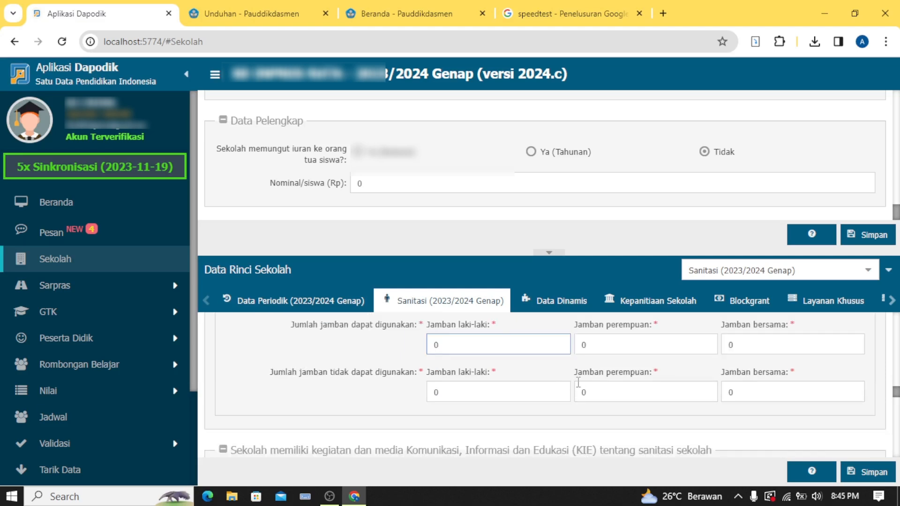
Go through the KIE answers on school sanitation to the last topic and save the Sanitasi data
{"action": "scroll", "coordinate": [571, 388], "scroll_direction": "down", "scroll_amount": 1}
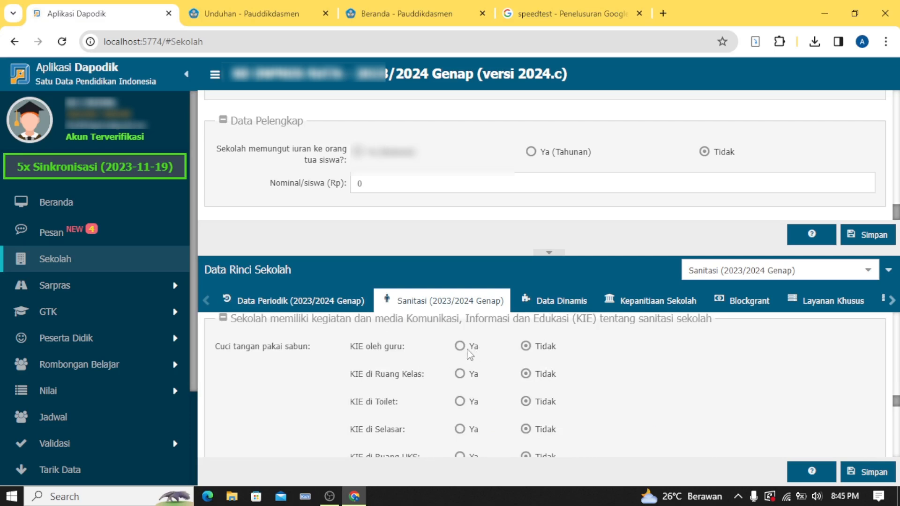
{"action": "scroll", "coordinate": [524, 341], "scroll_direction": "down", "scroll_amount": 7}
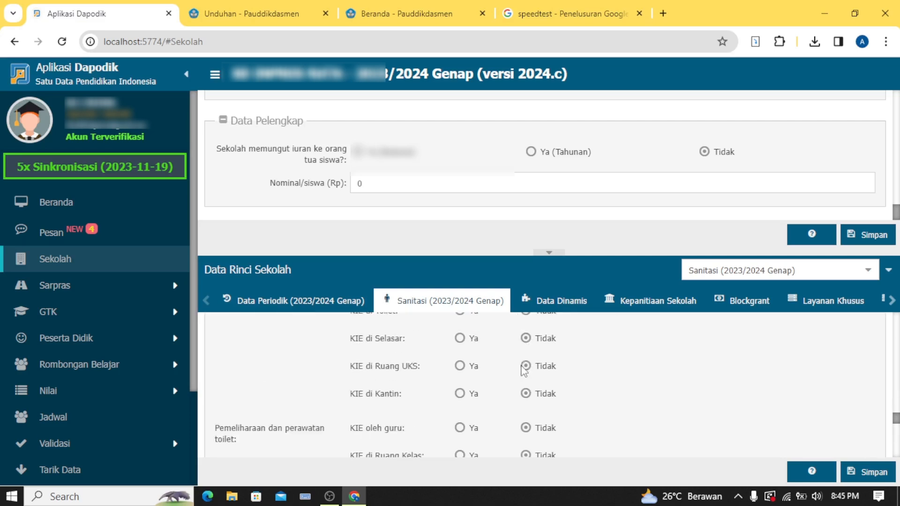
{"action": "scroll", "coordinate": [526, 371], "scroll_direction": "up", "scroll_amount": 1}
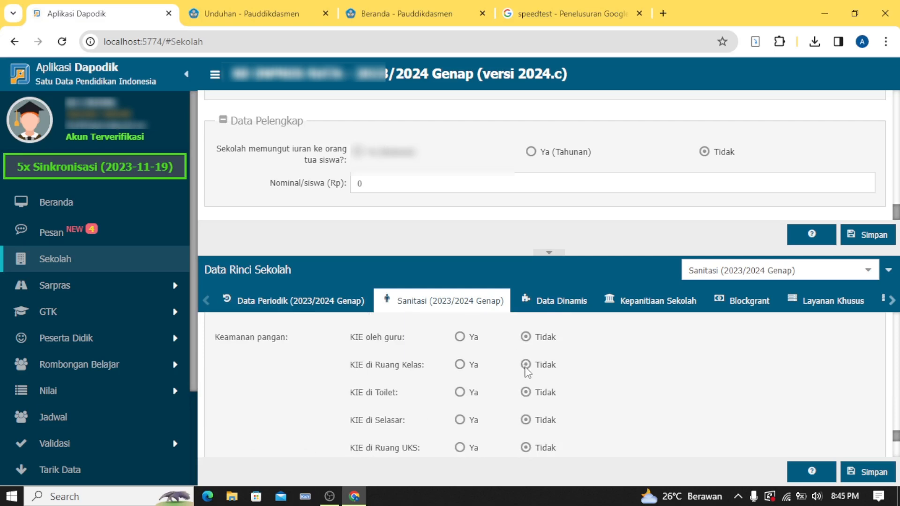
{"action": "scroll", "coordinate": [527, 372], "scroll_direction": "down", "scroll_amount": 2}
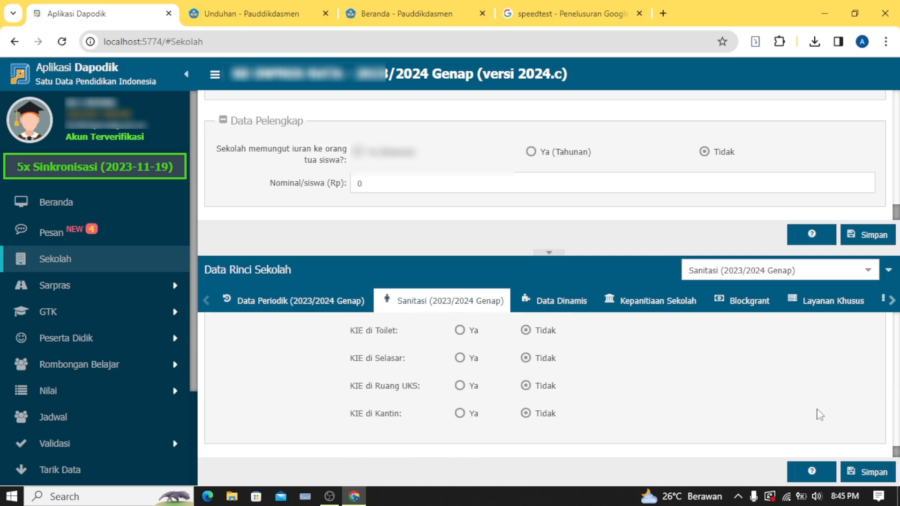
{"action": "left_click", "coordinate": [849, 476]}
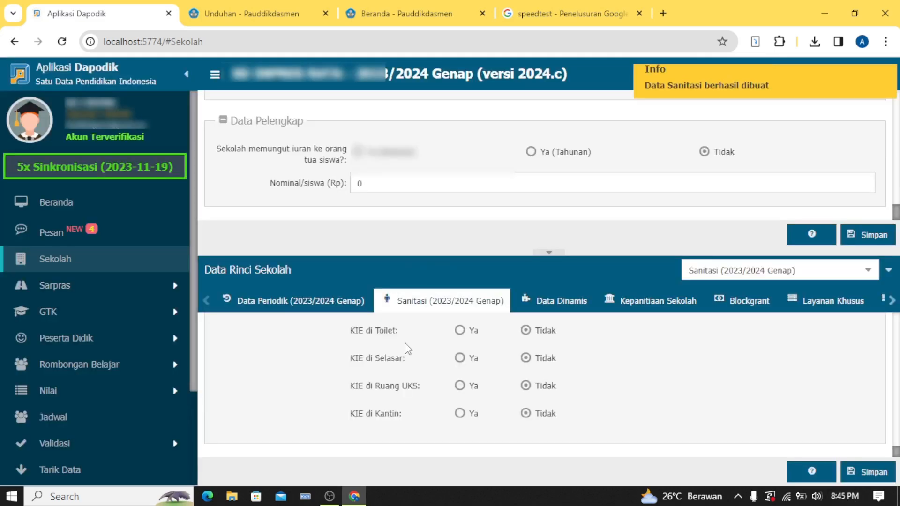
Check which Pertanyaan entries can be added in Data Dinamis, and close the form without adding anything
{"action": "left_click", "coordinate": [535, 305]}
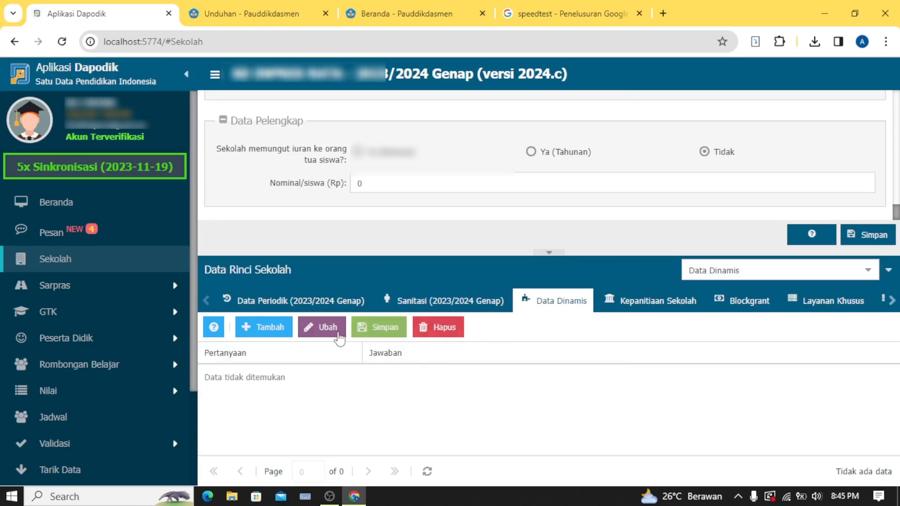
{"action": "left_click", "coordinate": [262, 333]}
{"action": "left_click", "coordinate": [609, 226]}
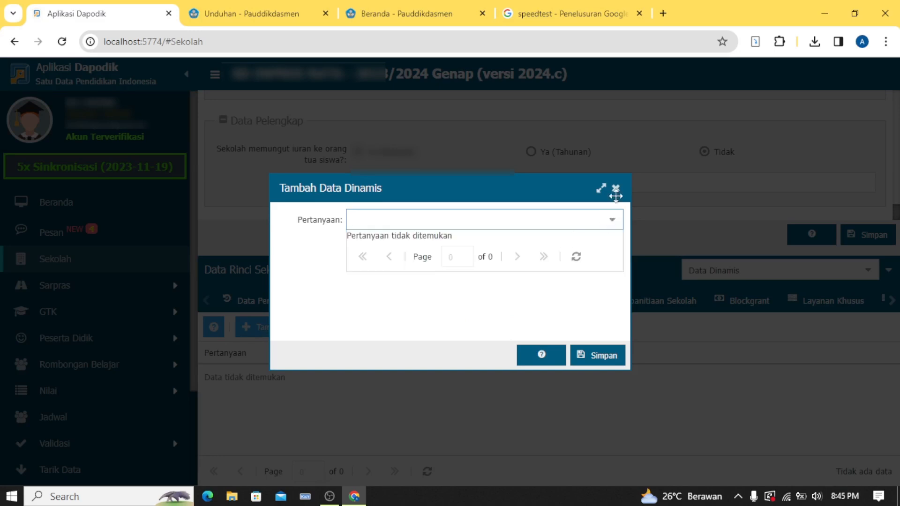
{"action": "left_click", "coordinate": [615, 189]}
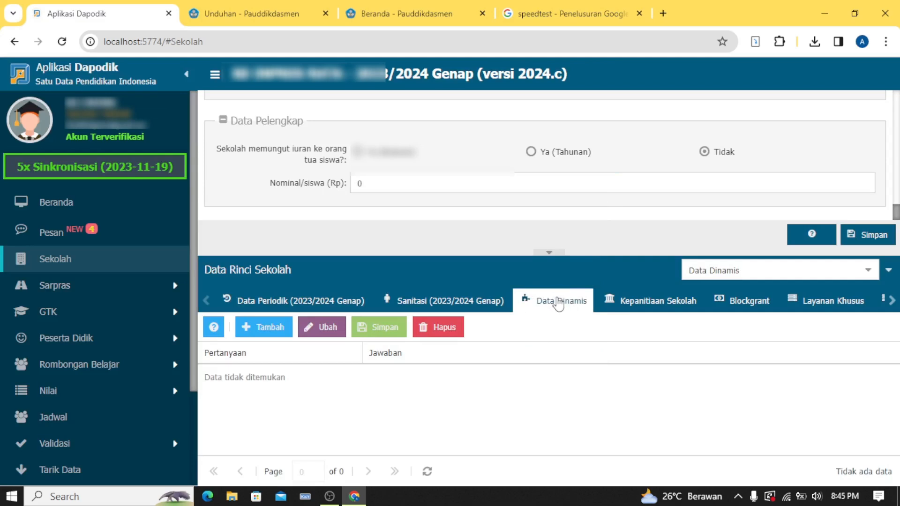
View the Kepanitiaan Sekolah records and look over the further sections available in Data Rinci Sekolah
{"action": "left_click", "coordinate": [642, 309]}
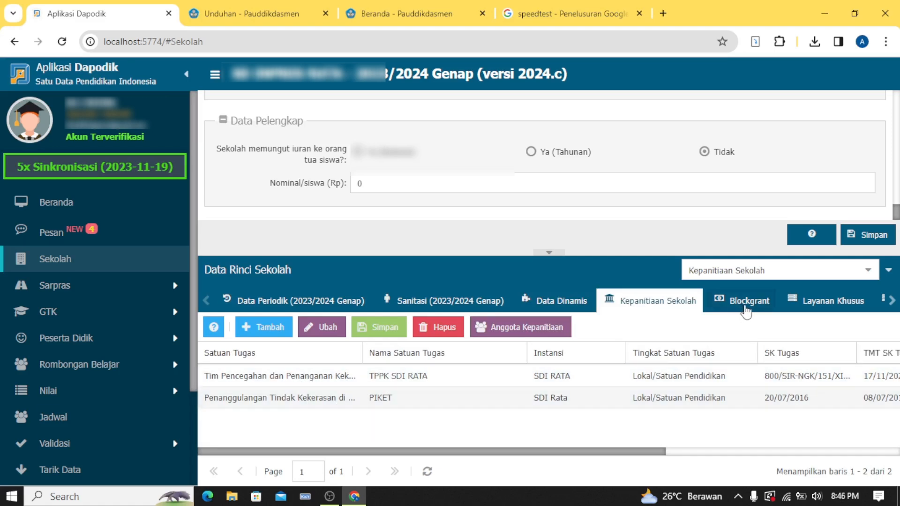
{"action": "left_click", "coordinate": [893, 301]}
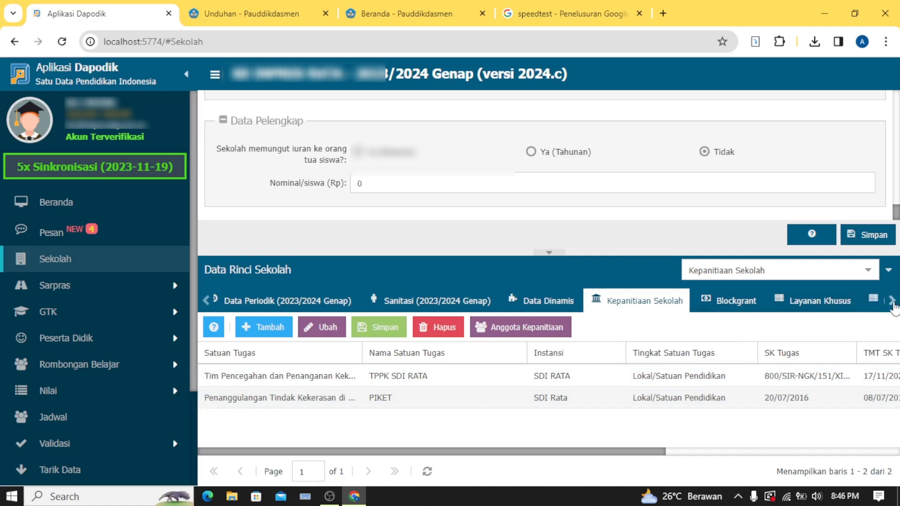
{"action": "left_click", "coordinate": [894, 303]}
{"action": "left_click", "coordinate": [893, 303]}
{"action": "left_click", "coordinate": [893, 303]}
{"action": "left_click", "coordinate": [893, 304]}
{"action": "left_click", "coordinate": [893, 304]}
{"action": "left_click", "coordinate": [894, 304]}
{"action": "left_click", "coordinate": [893, 304]}
{"action": "left_click", "coordinate": [893, 304]}
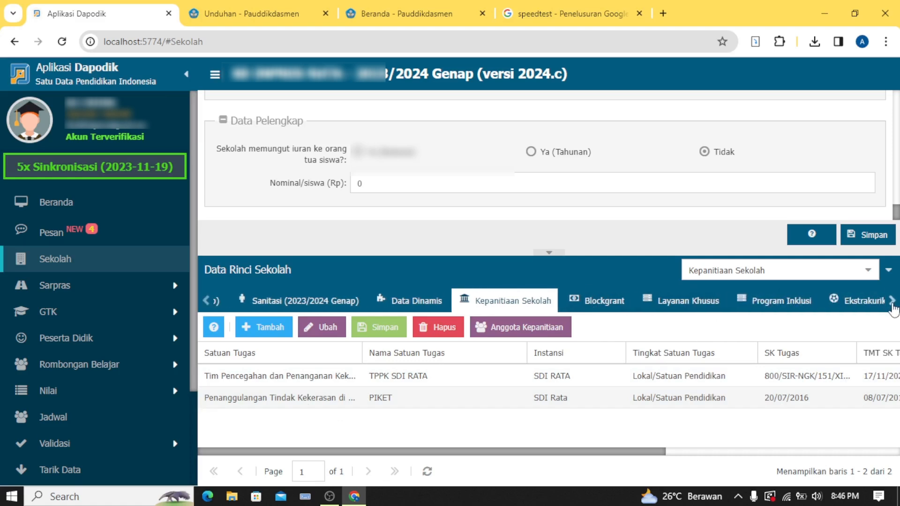
{"action": "left_click", "coordinate": [894, 305]}
{"action": "left_click", "coordinate": [894, 305]}
{"action": "left_click", "coordinate": [894, 305]}
{"action": "left_click", "coordinate": [893, 305]}
{"action": "left_click", "coordinate": [893, 305]}
{"action": "left_click", "coordinate": [893, 305]}
{"action": "left_click", "coordinate": [893, 305]}
{"action": "left_click", "coordinate": [893, 305]}
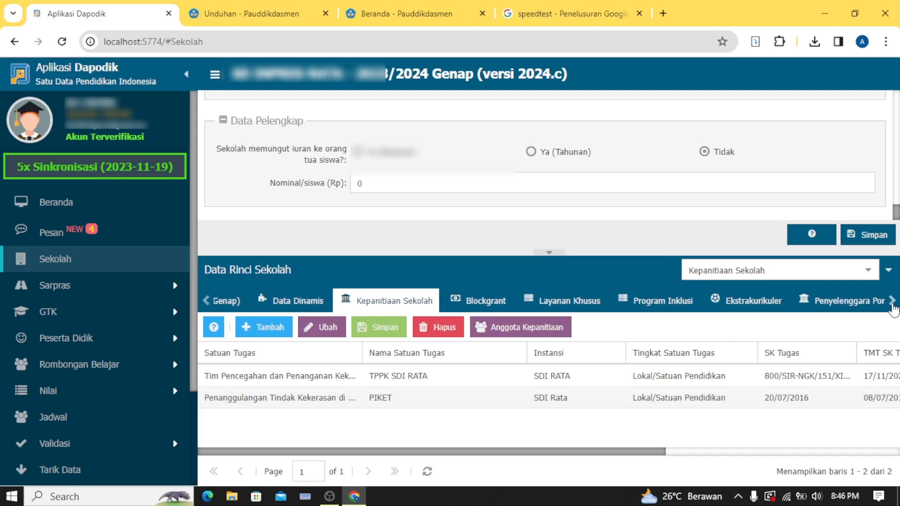
{"action": "left_click", "coordinate": [893, 305]}
{"action": "left_click", "coordinate": [894, 305]}
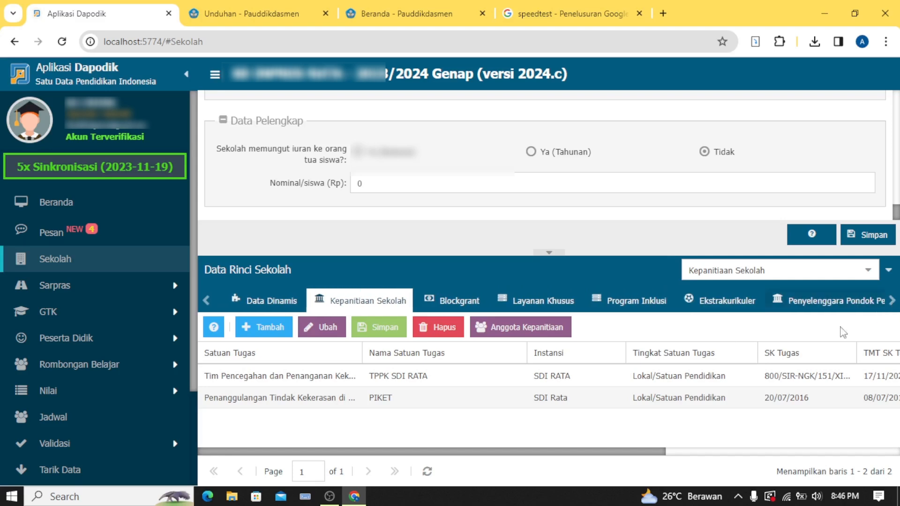
Check the Ekstrakurikuler, Penyelenggara Pondok Pesantren and Akreditasi sections of Data Rinci Sekolah, and save the school data
{"action": "left_click", "coordinate": [694, 303]}
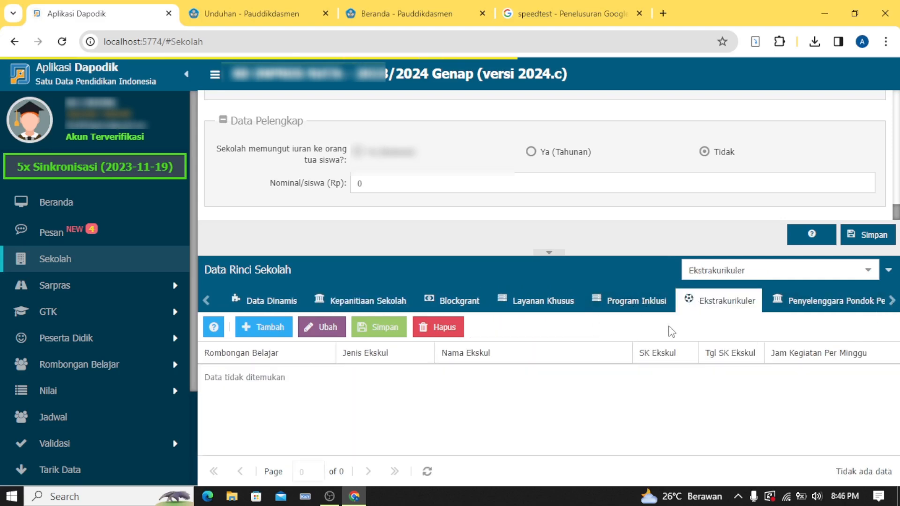
{"action": "left_click", "coordinate": [843, 302]}
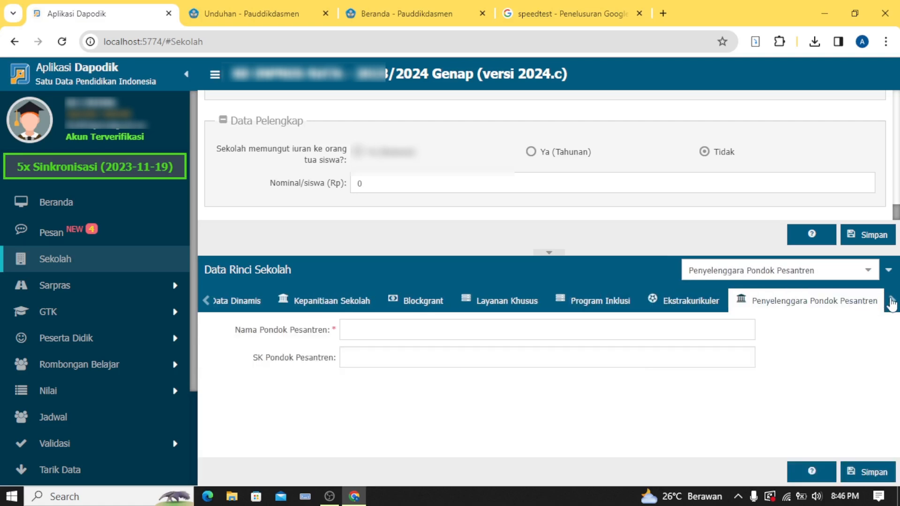
{"action": "left_click", "coordinate": [893, 305]}
{"action": "left_click", "coordinate": [892, 304]}
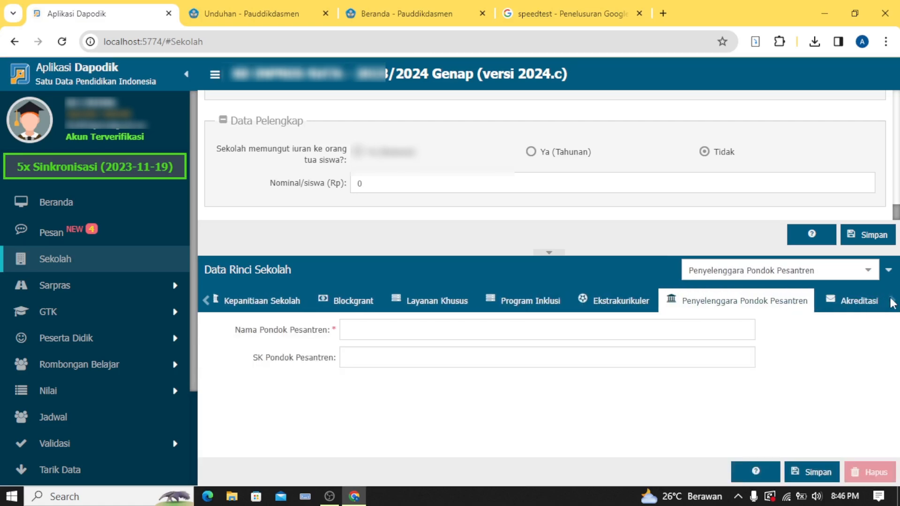
{"action": "left_click", "coordinate": [834, 306]}
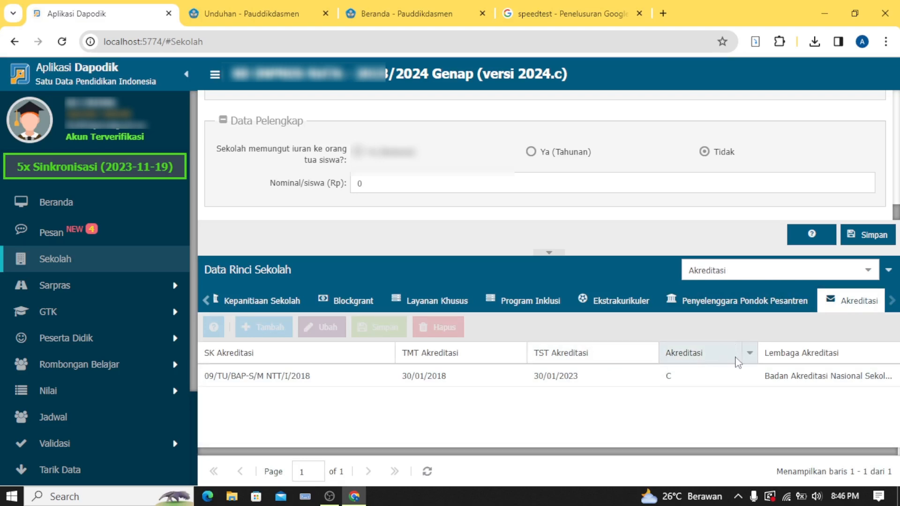
{"action": "left_click", "coordinate": [864, 240]}
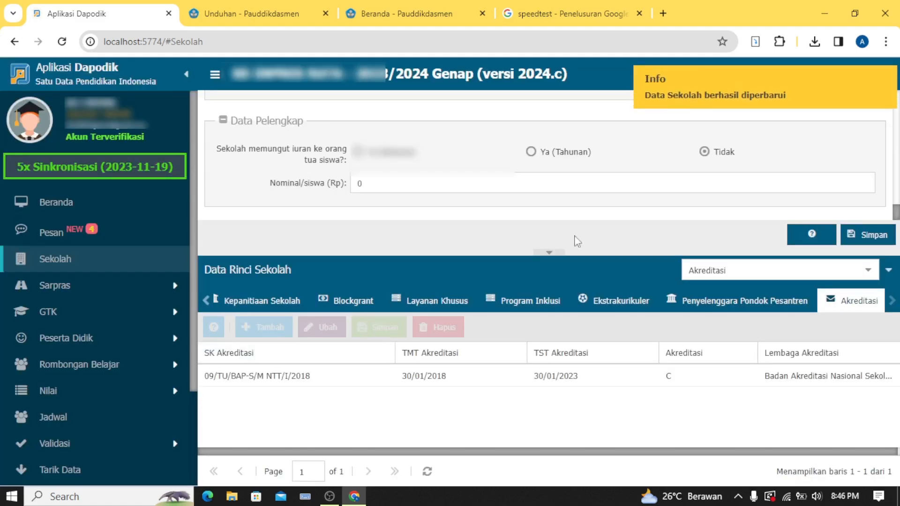
Return to Beranda, reload the page to refresh the school summary, and close the update notice and version 2024.c change list
{"action": "left_click", "coordinate": [65, 206]}
{"action": "scroll", "coordinate": [469, 328], "scroll_direction": "down", "scroll_amount": 3}
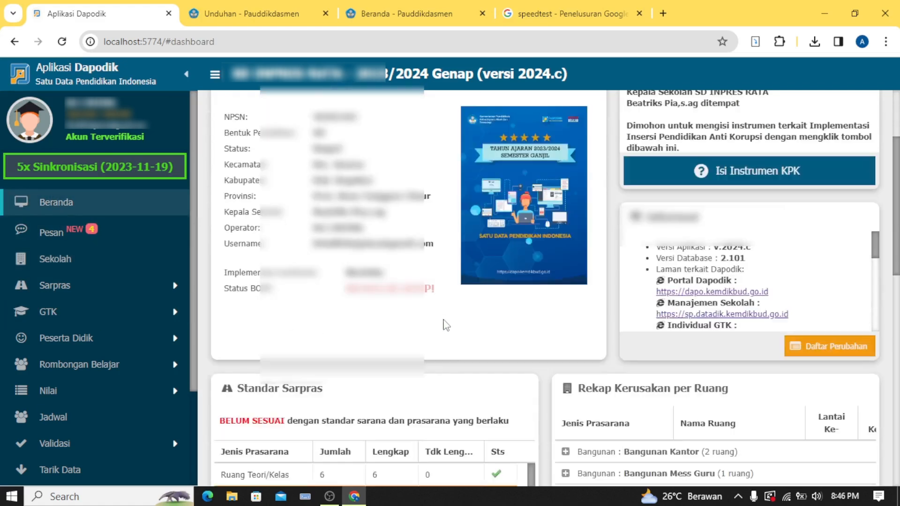
{"action": "scroll", "coordinate": [446, 325], "scroll_direction": "up", "scroll_amount": 2}
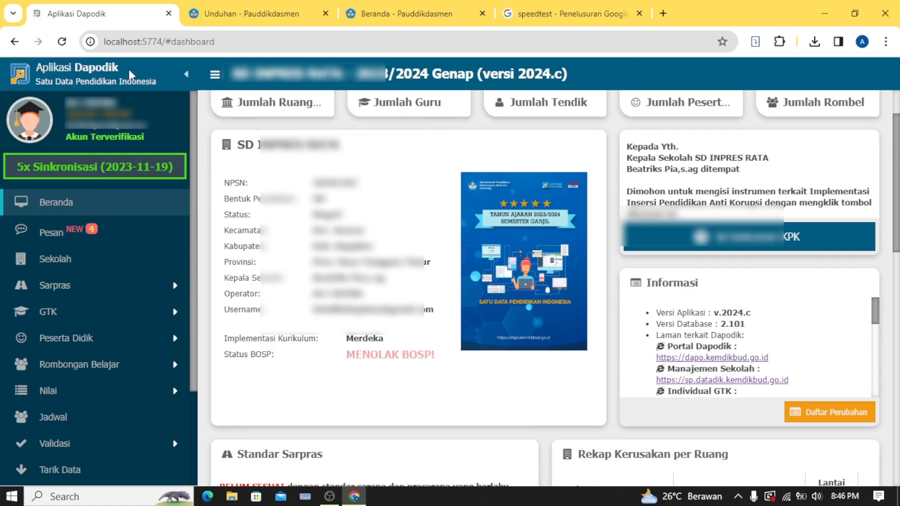
{"action": "left_click", "coordinate": [62, 42]}
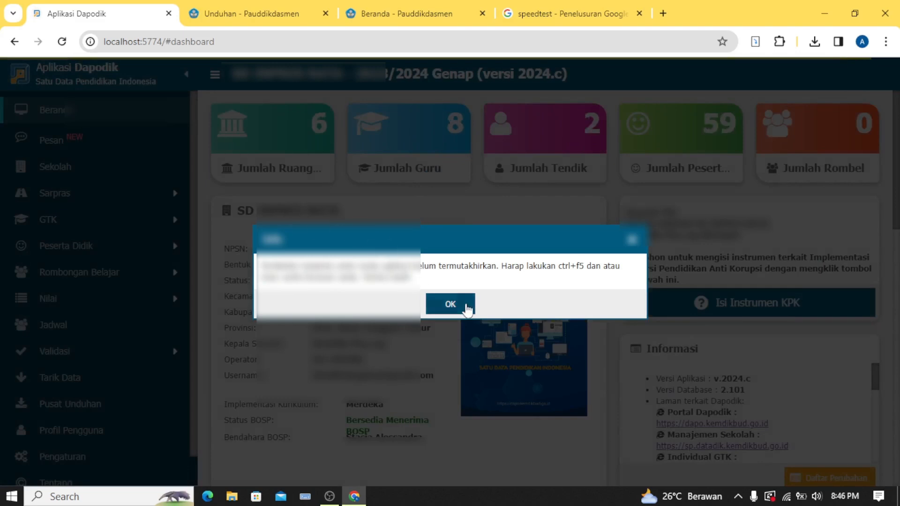
{"action": "left_click", "coordinate": [467, 309]}
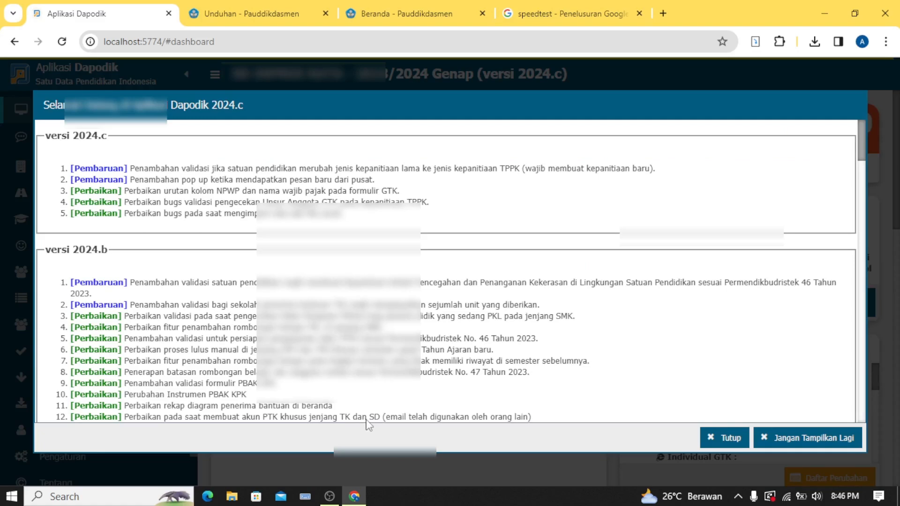
{"action": "left_click", "coordinate": [721, 440]}
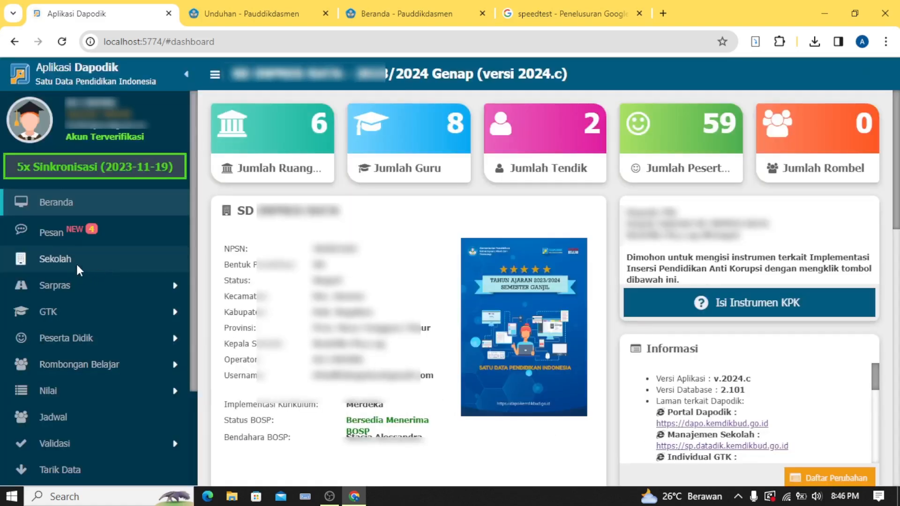
Review the Sarpras Tanah & Bangunan data by selecting the school's land and looking through all buildings recorded on it
{"action": "left_click", "coordinate": [79, 293]}
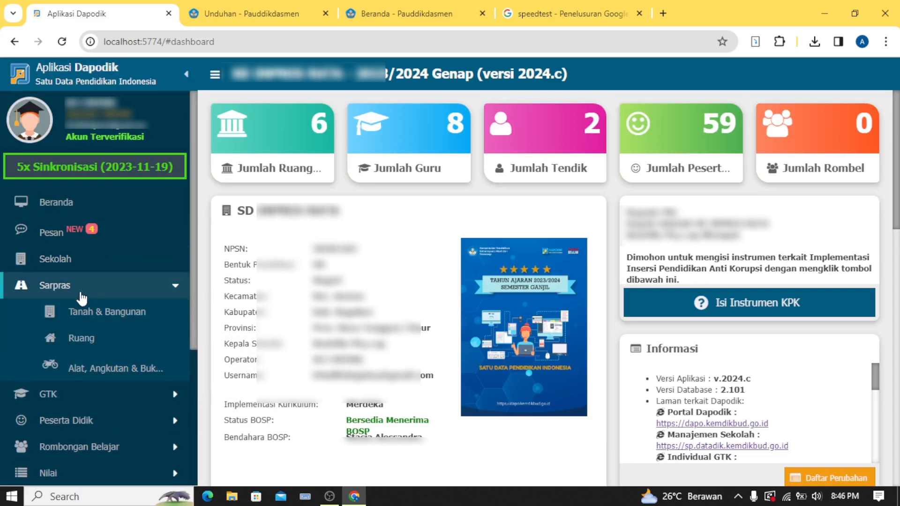
{"action": "left_click", "coordinate": [85, 291]}
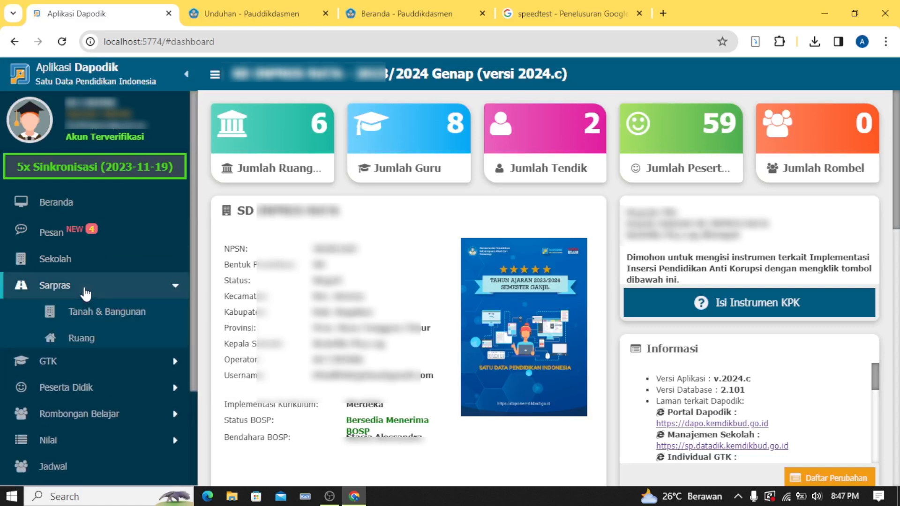
{"action": "left_click", "coordinate": [89, 313]}
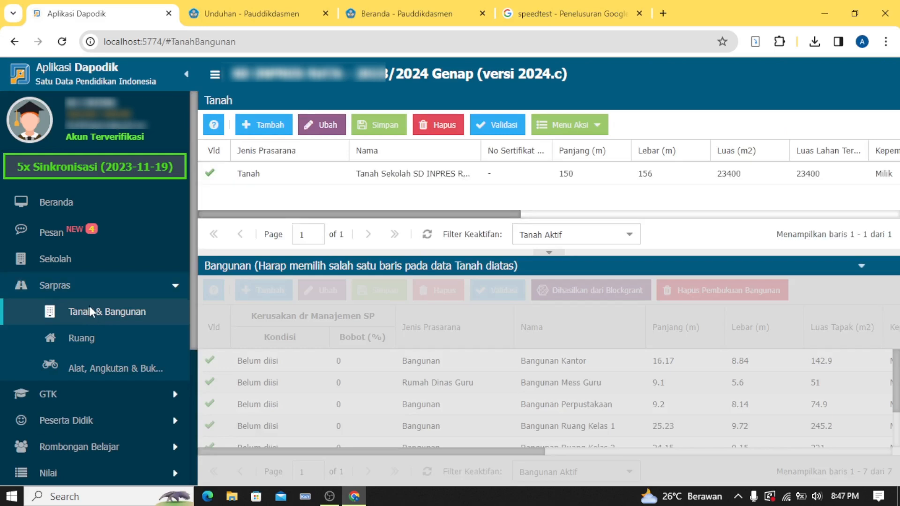
{"action": "left_click", "coordinate": [282, 171]}
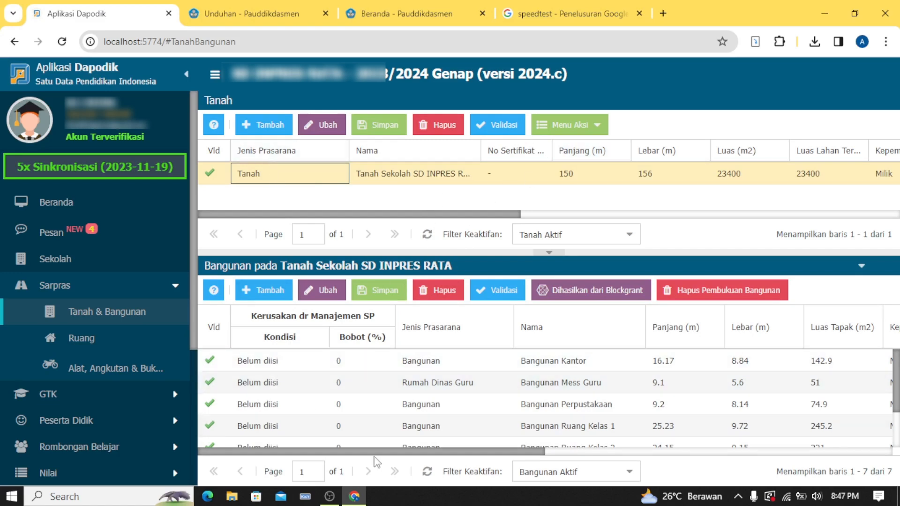
{"action": "left_click", "coordinate": [281, 362]}
{"action": "scroll", "coordinate": [499, 388], "scroll_direction": "down", "scroll_amount": 3}
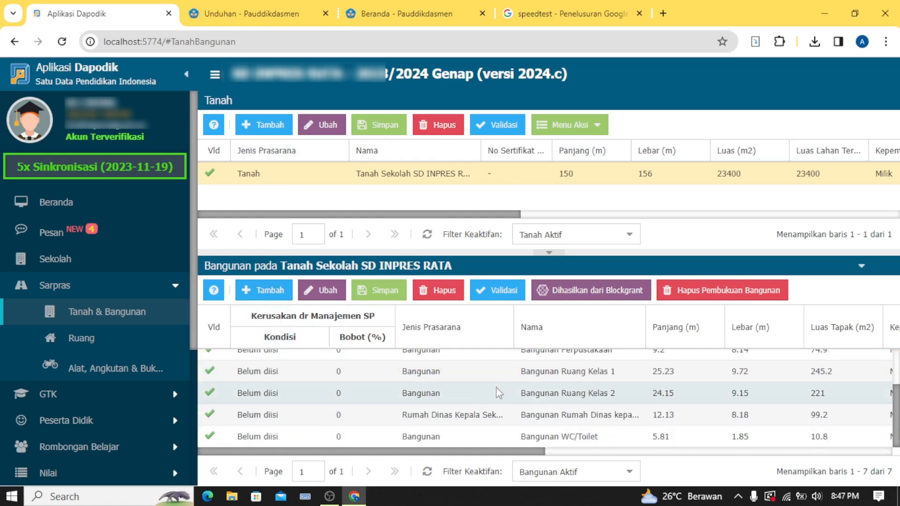
{"action": "scroll", "coordinate": [496, 388], "scroll_direction": "up", "scroll_amount": 3}
{"action": "mouse_move", "coordinate": [482, 457]}
{"action": "left_mouse_down"}
{"action": "mouse_move", "coordinate": [746, 444]}
{"action": "mouse_move", "coordinate": [478, 453]}
{"action": "left_mouse_up"}
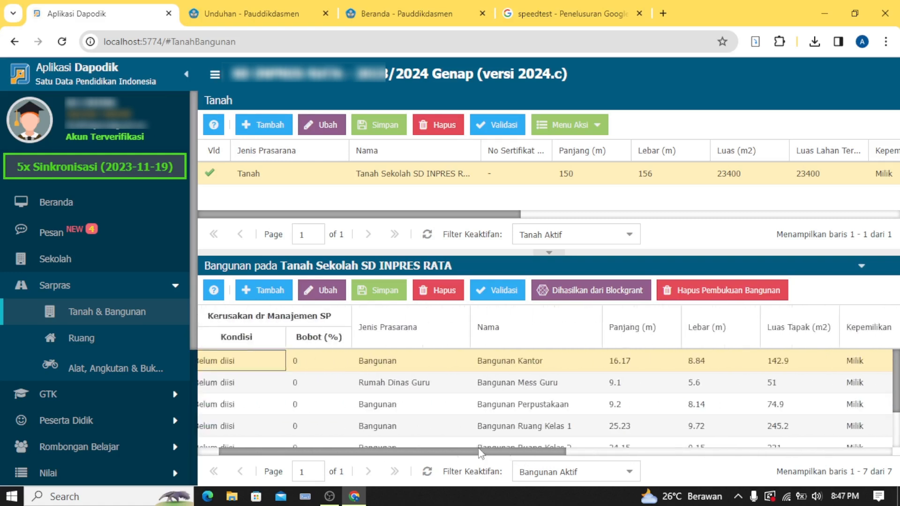
{"action": "scroll", "coordinate": [409, 359], "scroll_direction": "down", "scroll_amount": 3}
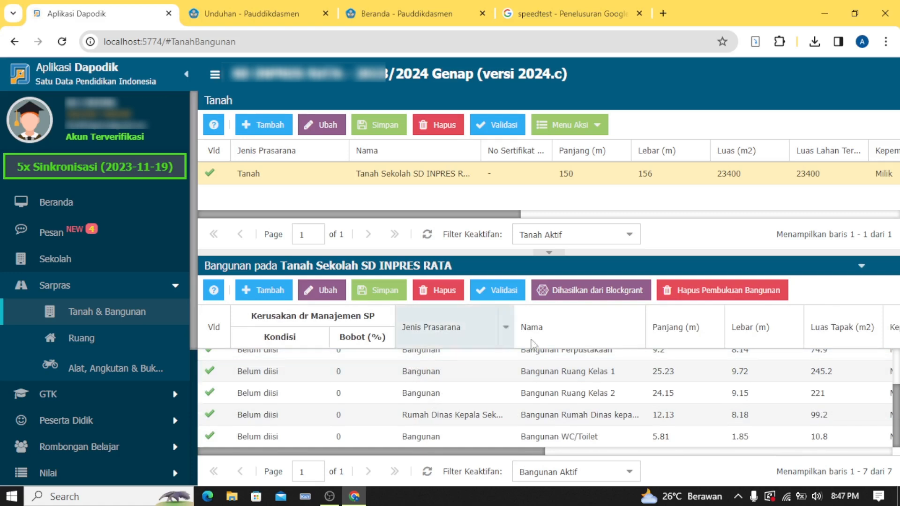
Look through the Ruang categories in Sarpras, from Ruang Kelas to Ruang Penunjang
{"action": "left_click", "coordinate": [98, 339]}
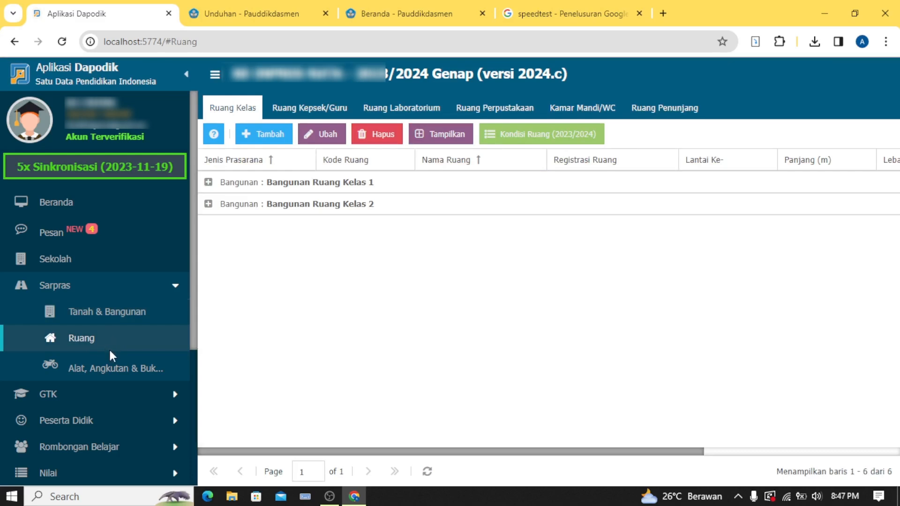
{"action": "left_click", "coordinate": [282, 109]}
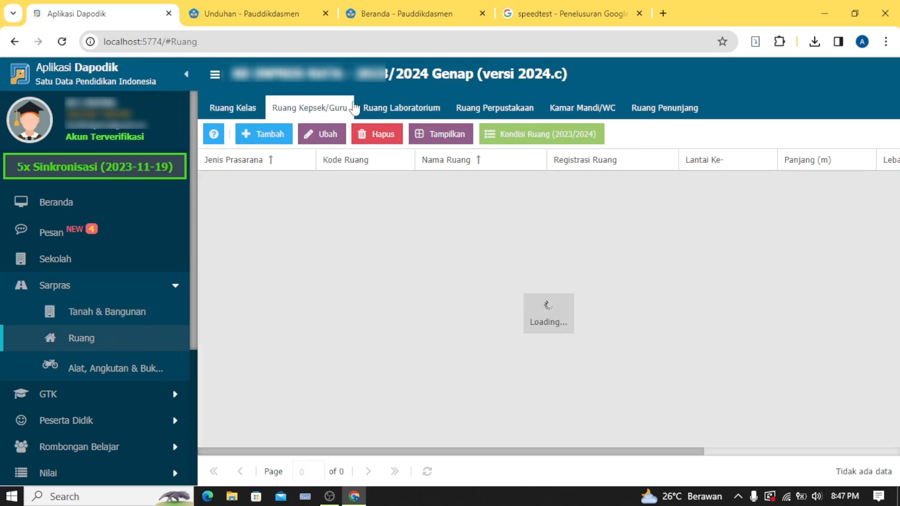
{"action": "left_click", "coordinate": [412, 110]}
{"action": "left_click", "coordinate": [512, 111]}
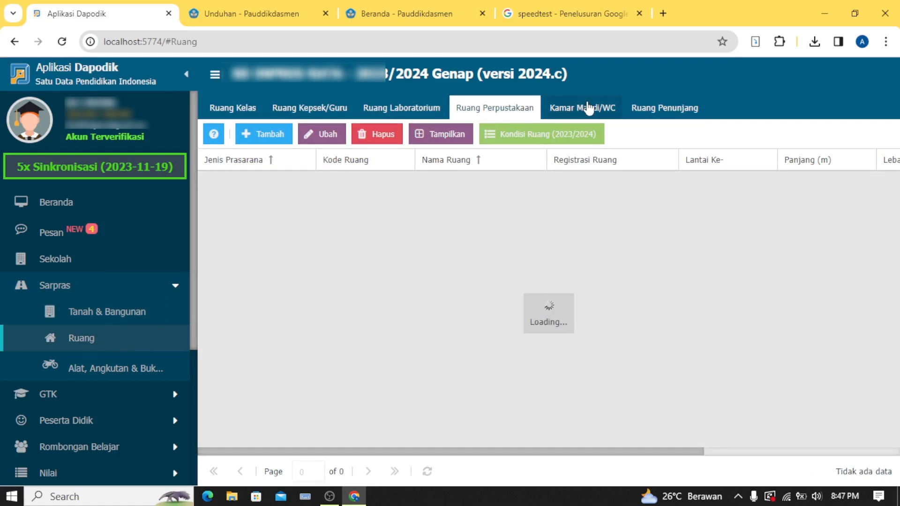
{"action": "left_click", "coordinate": [585, 109]}
{"action": "left_click", "coordinate": [664, 112]}
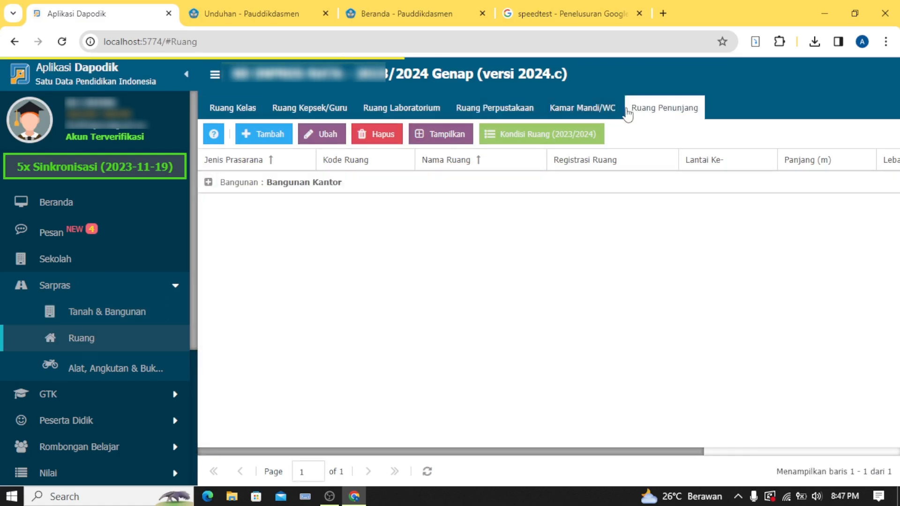
View the Kamar Mandi/WC rooms listed under Bangunan WC/Toilet, and open the Alat, Angkutan & Buku data
{"action": "left_click", "coordinate": [591, 114]}
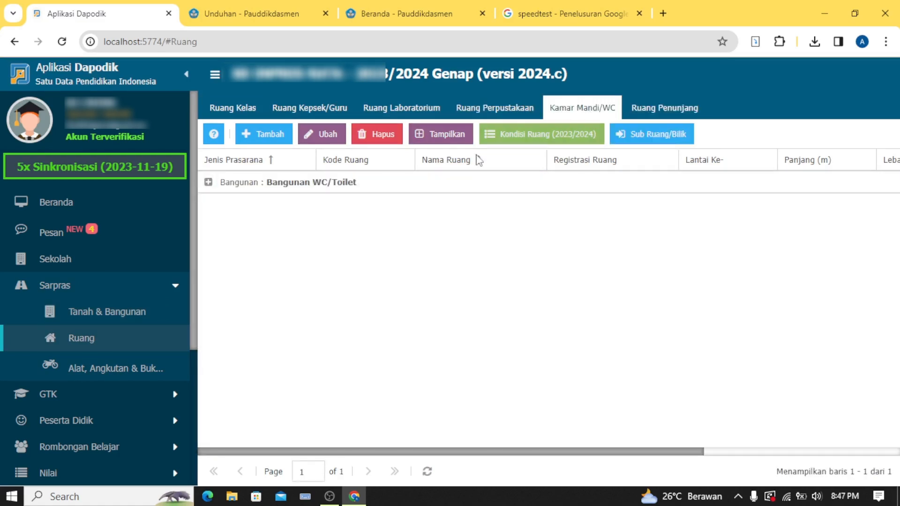
{"action": "left_click", "coordinate": [275, 186]}
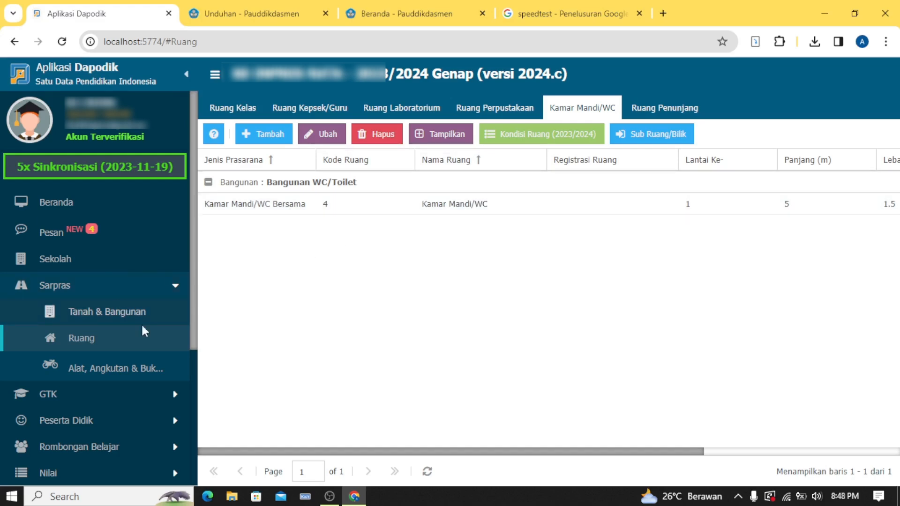
{"action": "scroll", "coordinate": [100, 324], "scroll_direction": "down", "scroll_amount": 2}
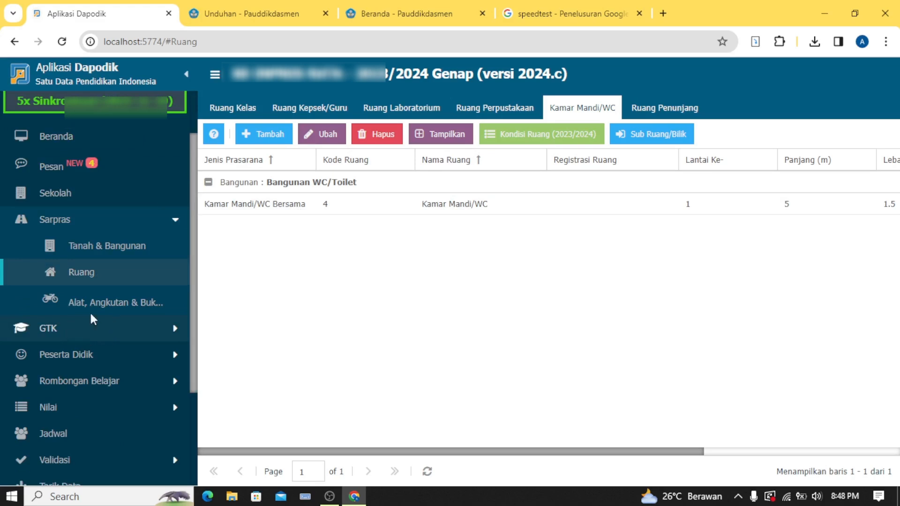
{"action": "left_click", "coordinate": [129, 303]}
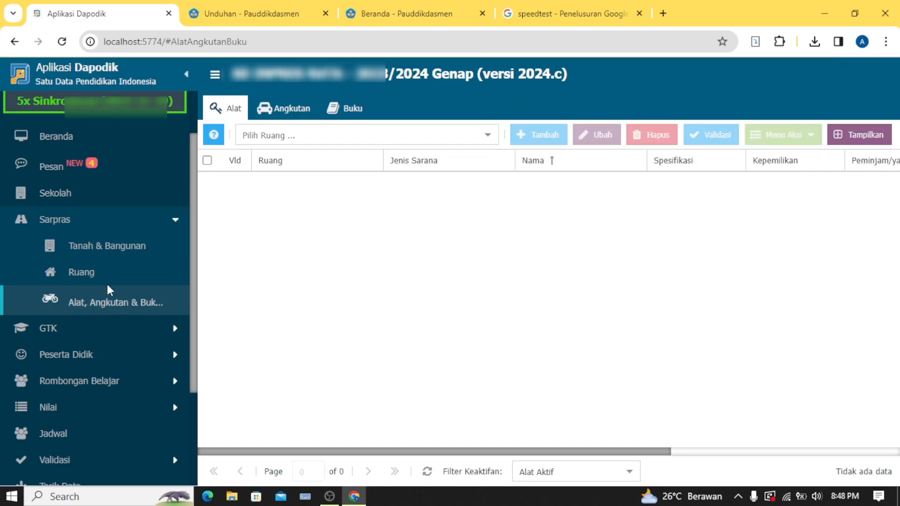
Open the Guru list under GTK, dismiss its notice, and check Penugasan for the first teacher
{"action": "scroll", "coordinate": [108, 287], "scroll_direction": "down", "scroll_amount": 2}
{"action": "left_click", "coordinate": [104, 267]}
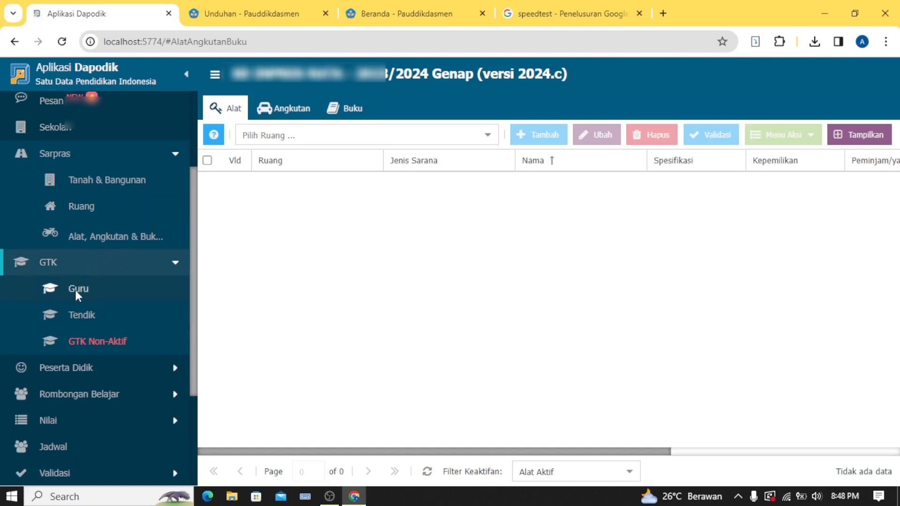
{"action": "left_click", "coordinate": [80, 288]}
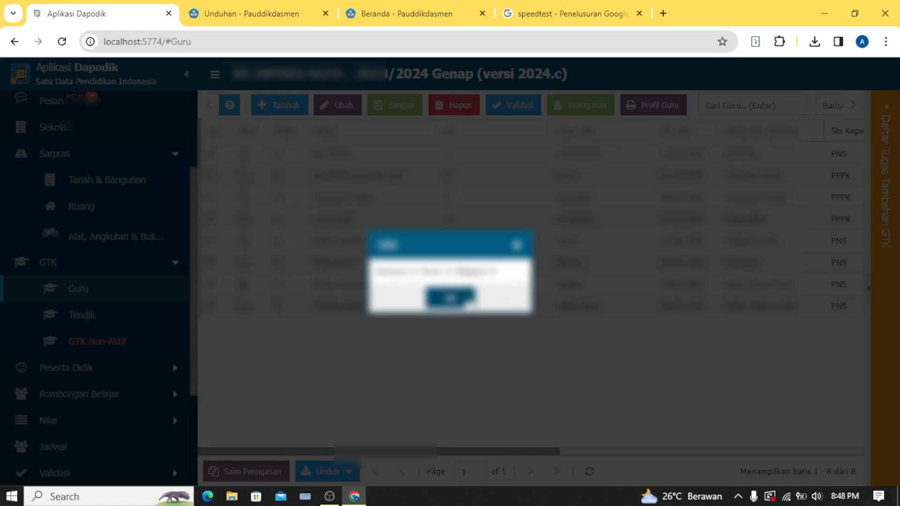
{"action": "left_click", "coordinate": [450, 297]}
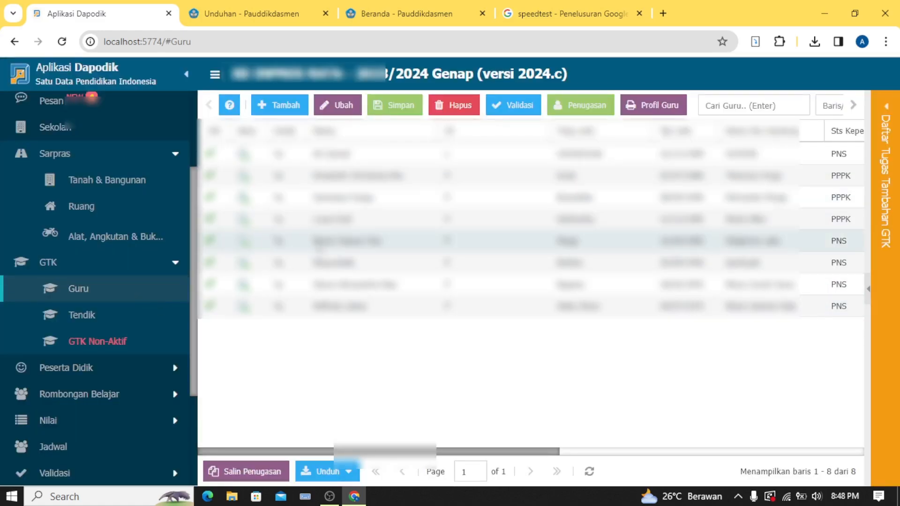
{"action": "left_click", "coordinate": [96, 323]}
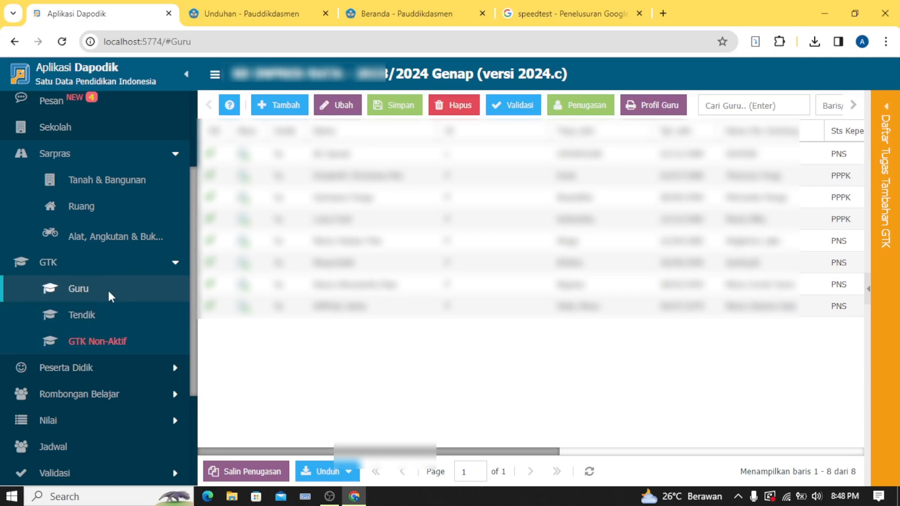
{"action": "left_click", "coordinate": [432, 162]}
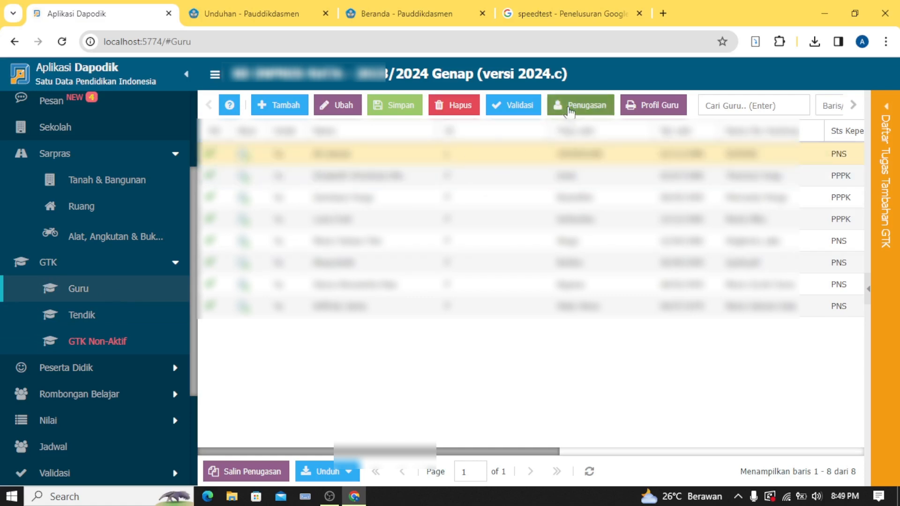
{"action": "left_click", "coordinate": [575, 105]}
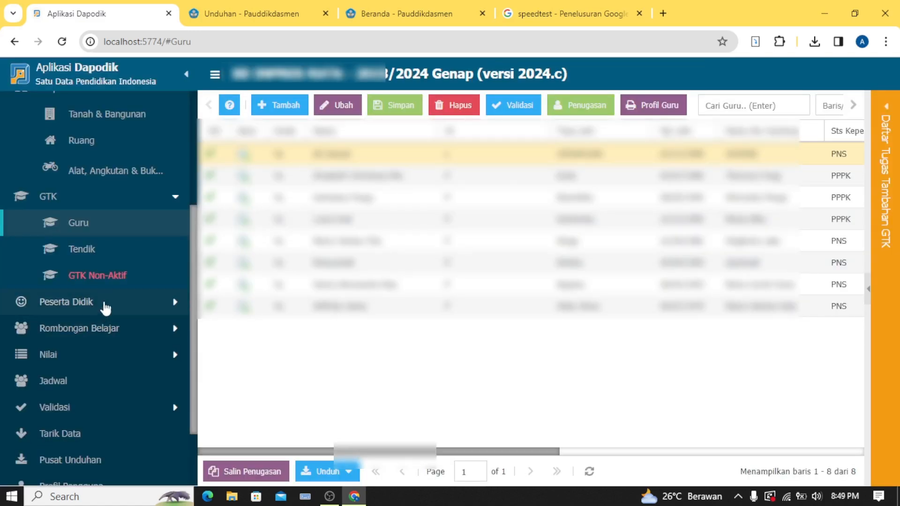
Open the Peserta Didik list, dismiss the information notice, and look through the student records
{"action": "left_click", "coordinate": [98, 302]}
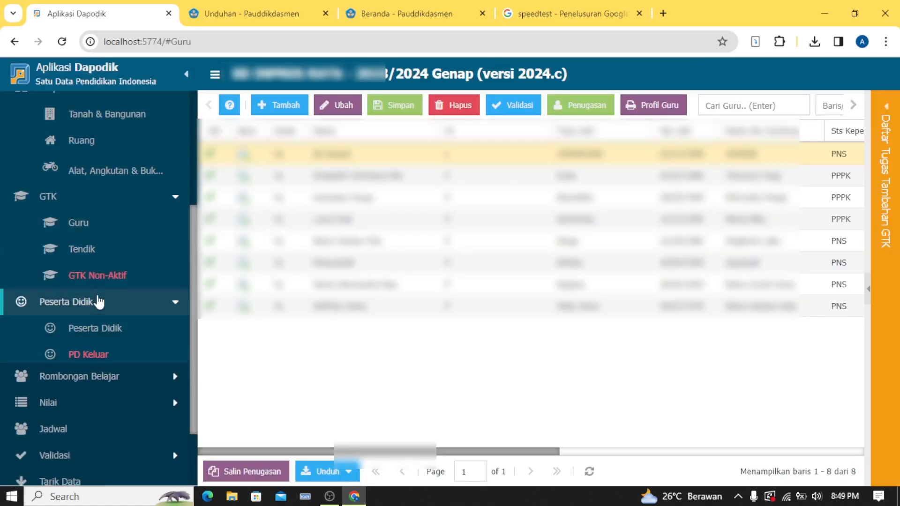
{"action": "left_click", "coordinate": [90, 324]}
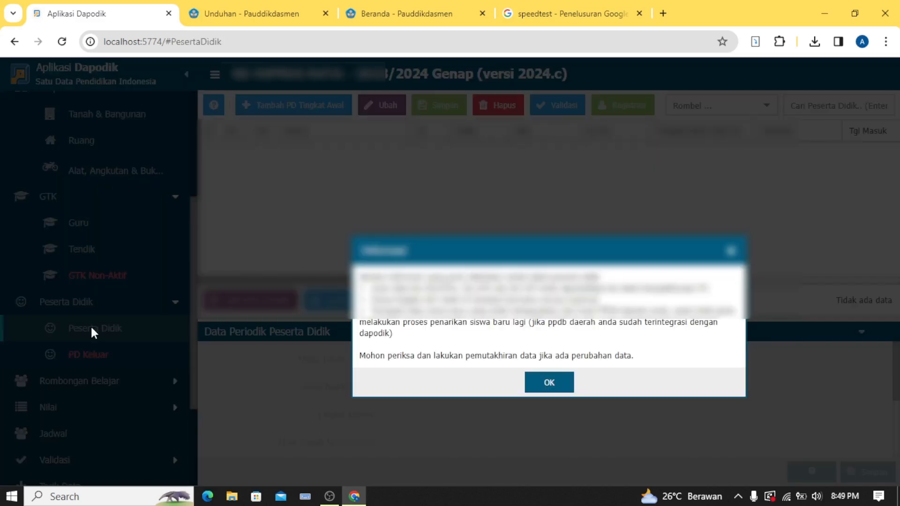
{"action": "left_click", "coordinate": [567, 391]}
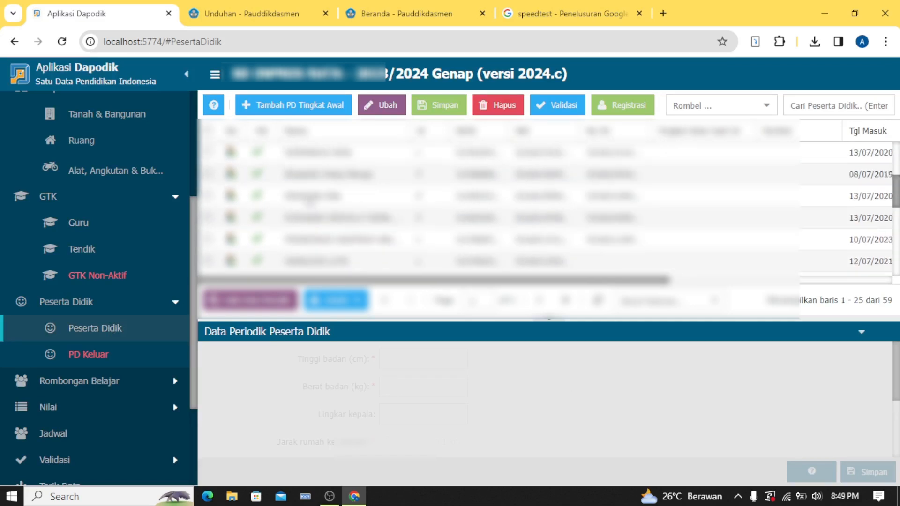
{"action": "scroll", "coordinate": [316, 194], "scroll_direction": "down", "scroll_amount": 8}
{"action": "scroll", "coordinate": [317, 194], "scroll_direction": "up", "scroll_amount": 8}
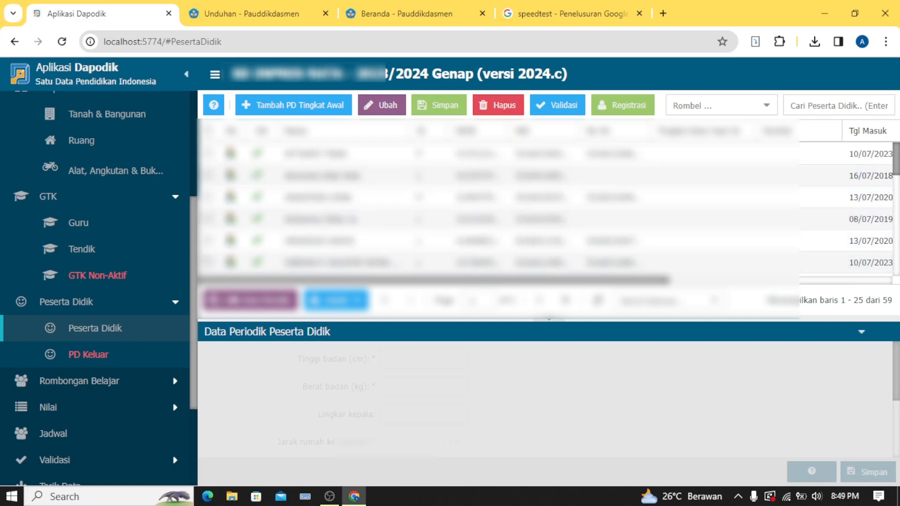
Open the Reguler class list under Rombongan Belajar
{"action": "scroll", "coordinate": [89, 329], "scroll_direction": "down", "scroll_amount": 2}
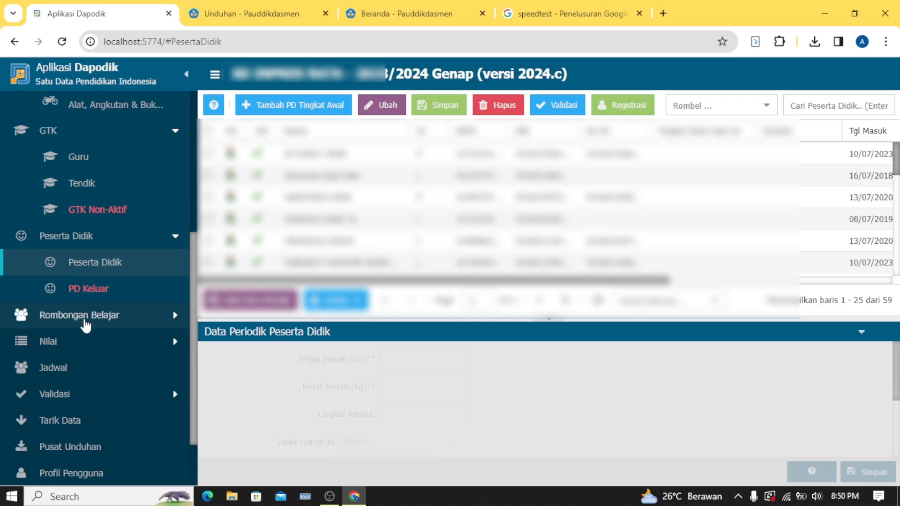
{"action": "left_click", "coordinate": [84, 320]}
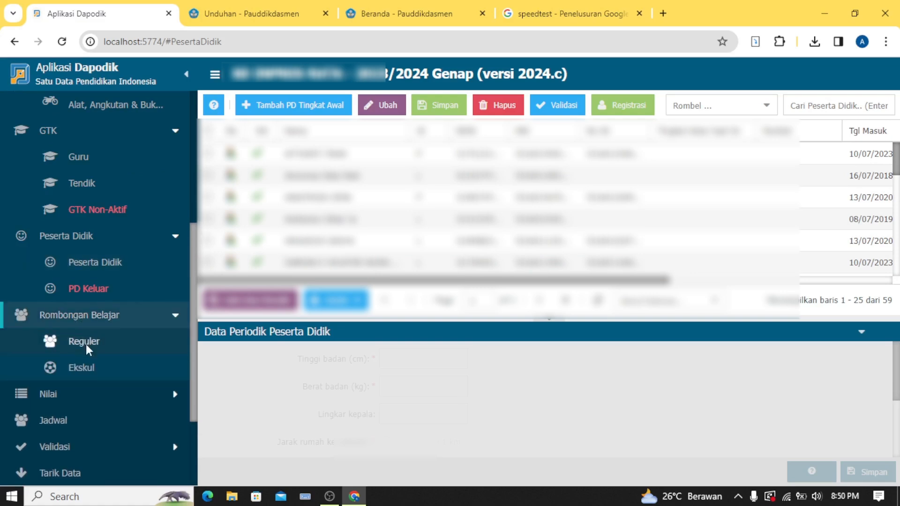
{"action": "left_click", "coordinate": [86, 344]}
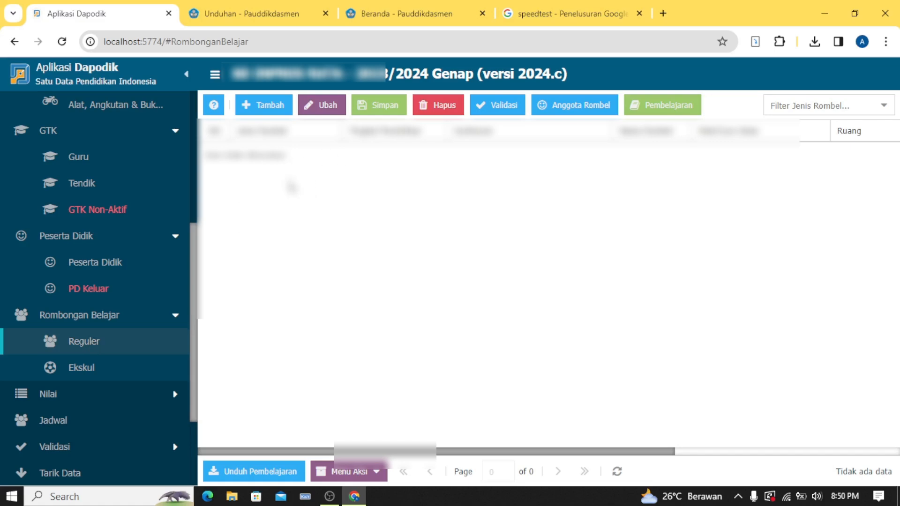
Continue the KELAS 1 class from semester 1 T.A 2023/2024 with Lanjutkan Semester and confirm it
{"action": "left_click", "coordinate": [361, 473]}
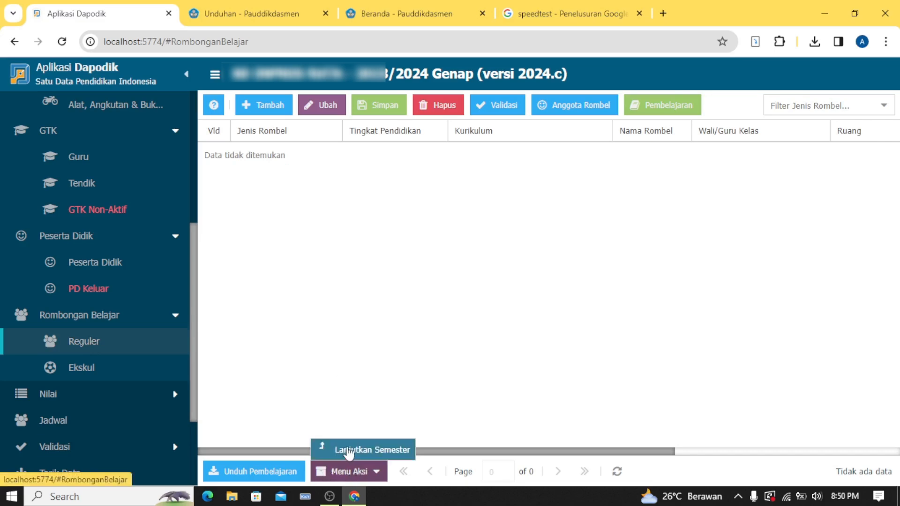
{"action": "left_click", "coordinate": [348, 451]}
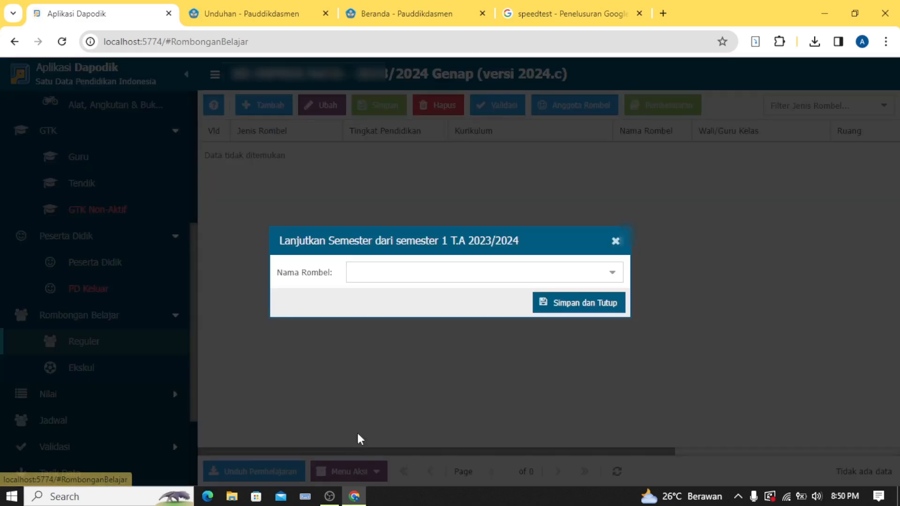
{"action": "left_click", "coordinate": [613, 274]}
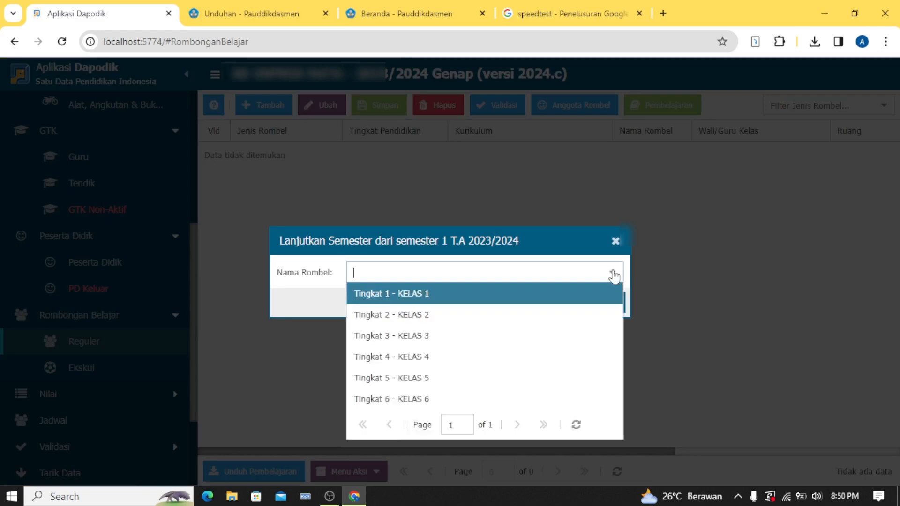
{"action": "left_click", "coordinate": [437, 298]}
{"action": "left_click", "coordinate": [595, 303]}
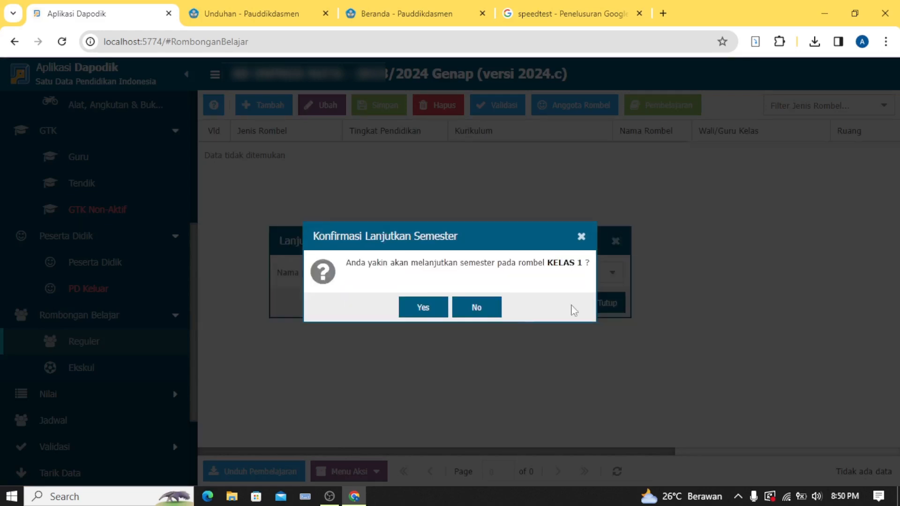
{"action": "left_click", "coordinate": [423, 308]}
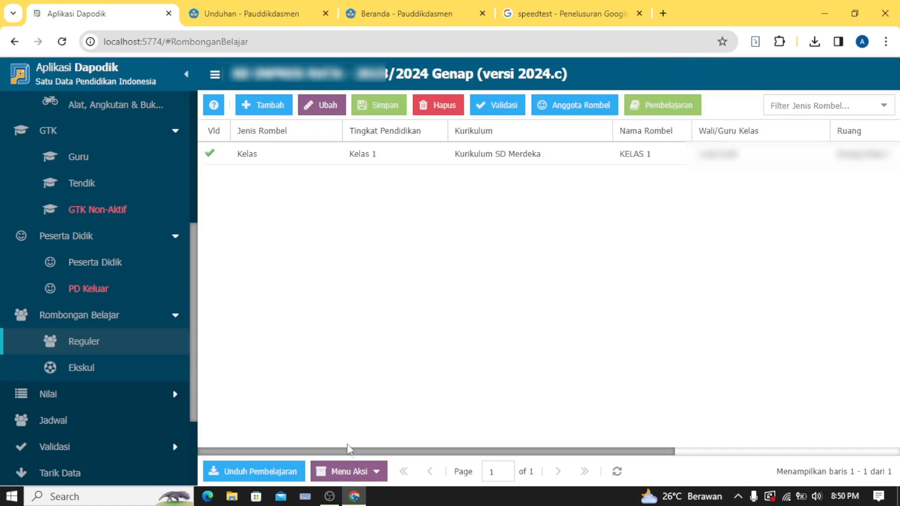
Continue the KELAS 2 class from semester 1 T.A 2023/2024 with Lanjutkan Semester and confirm it
{"action": "left_click", "coordinate": [363, 471]}
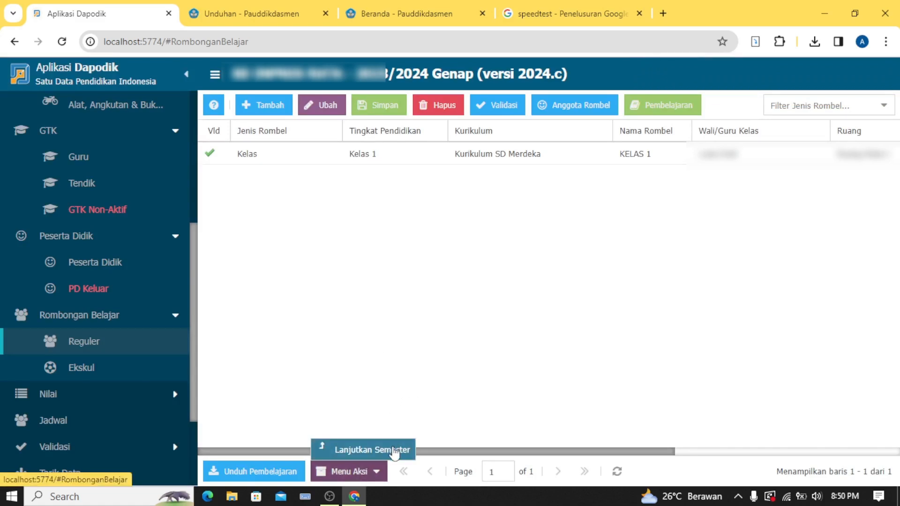
{"action": "left_click", "coordinate": [394, 446]}
{"action": "left_click", "coordinate": [610, 281]}
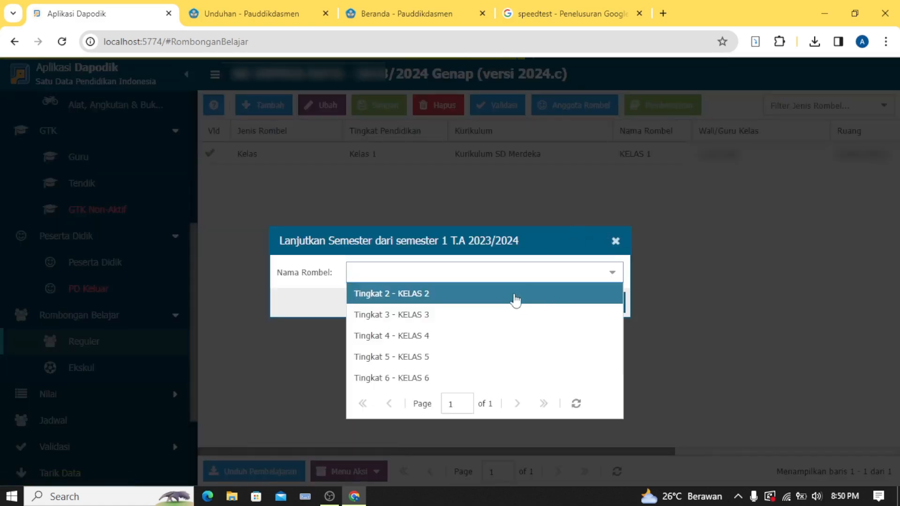
{"action": "left_click", "coordinate": [511, 295]}
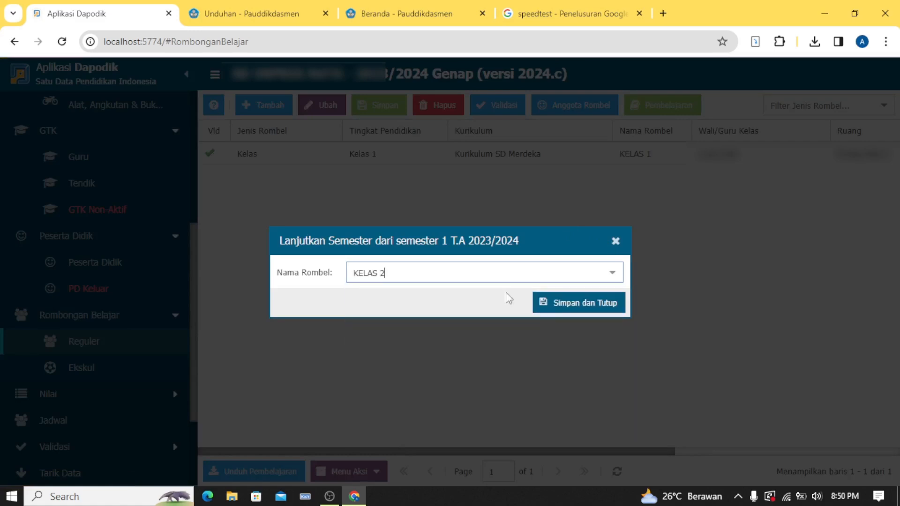
{"action": "left_click", "coordinate": [553, 303]}
{"action": "left_click", "coordinate": [423, 310]}
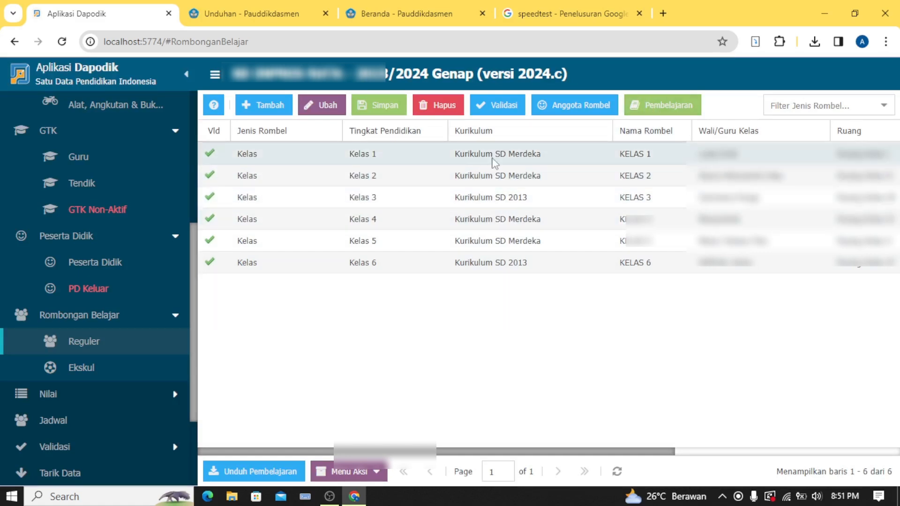
View the class members of KELAS 1 in Anggota Rombel, and close the member window
{"action": "left_click", "coordinate": [507, 153]}
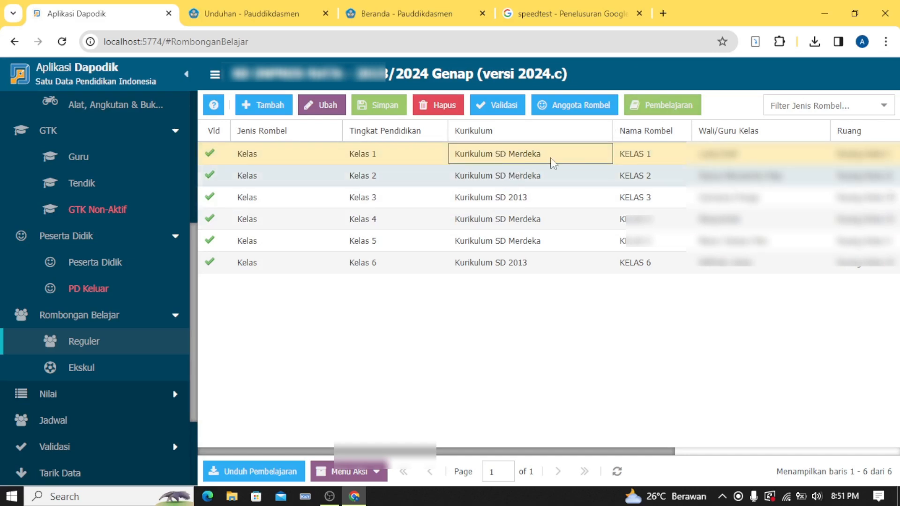
{"action": "left_click", "coordinate": [576, 105]}
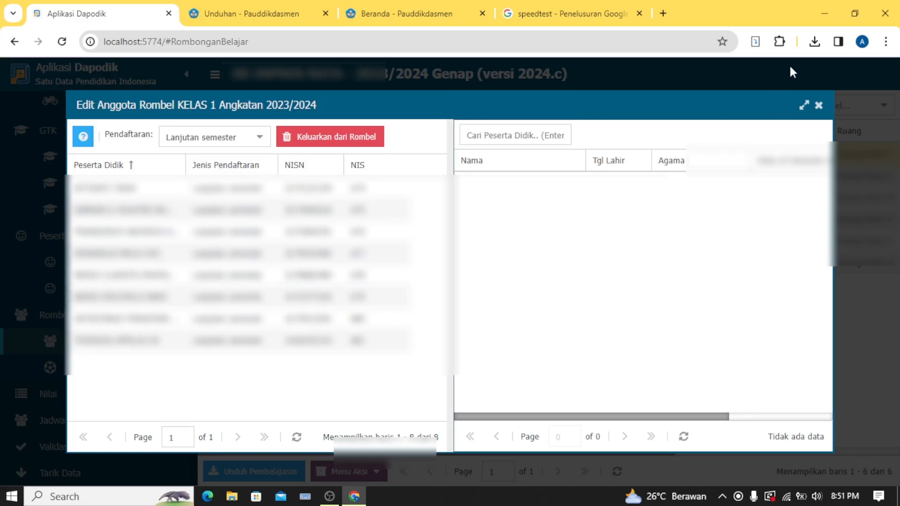
{"action": "left_click", "coordinate": [817, 111]}
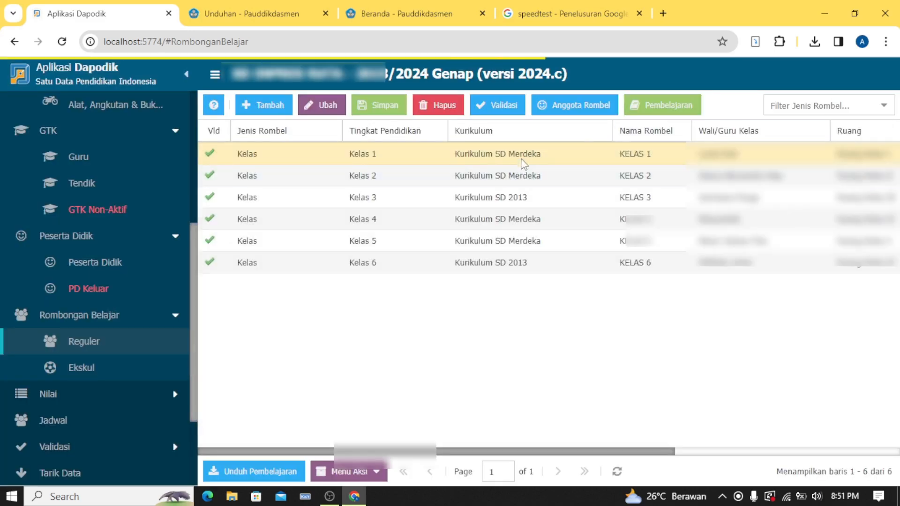
Open the Pembelajaran data of KELAS 1 and assign a PTK to Pendidikan Agama Katholik dan Budi Pekerti
{"action": "left_click", "coordinate": [523, 160]}
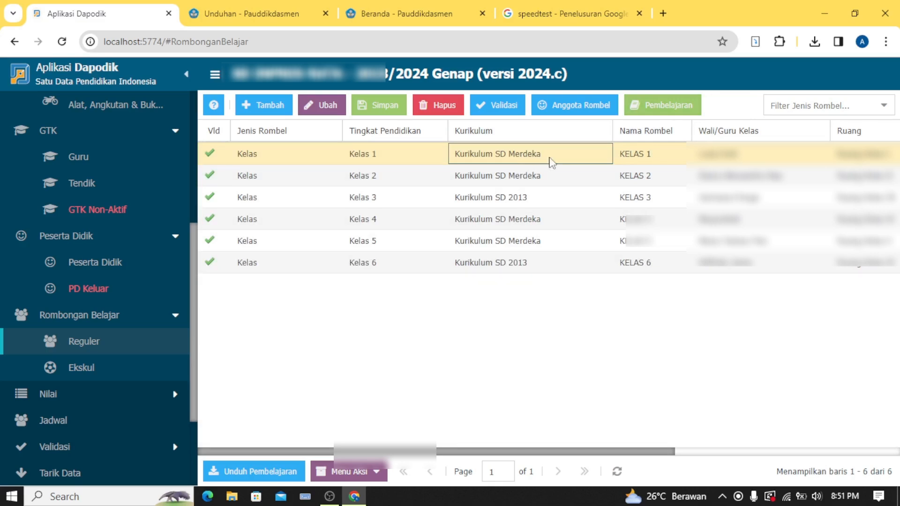
{"action": "left_click", "coordinate": [661, 104]}
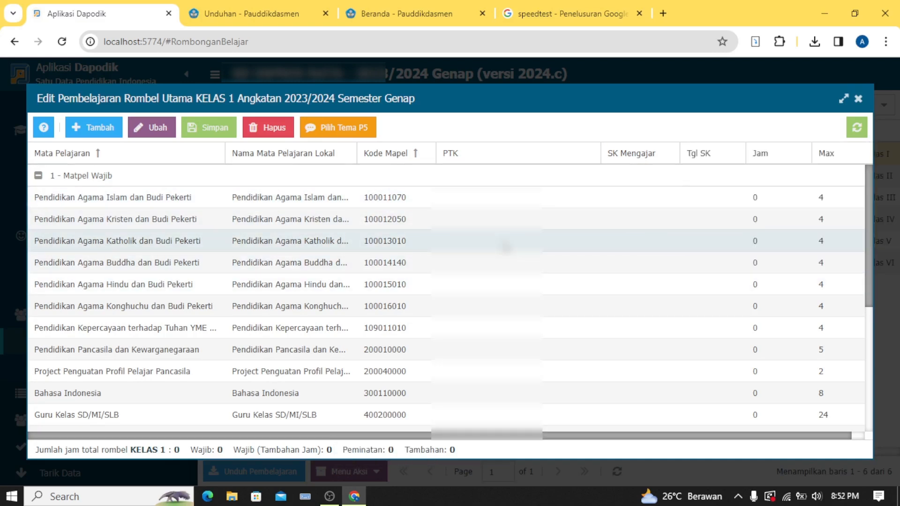
{"action": "left_click", "coordinate": [506, 248]}
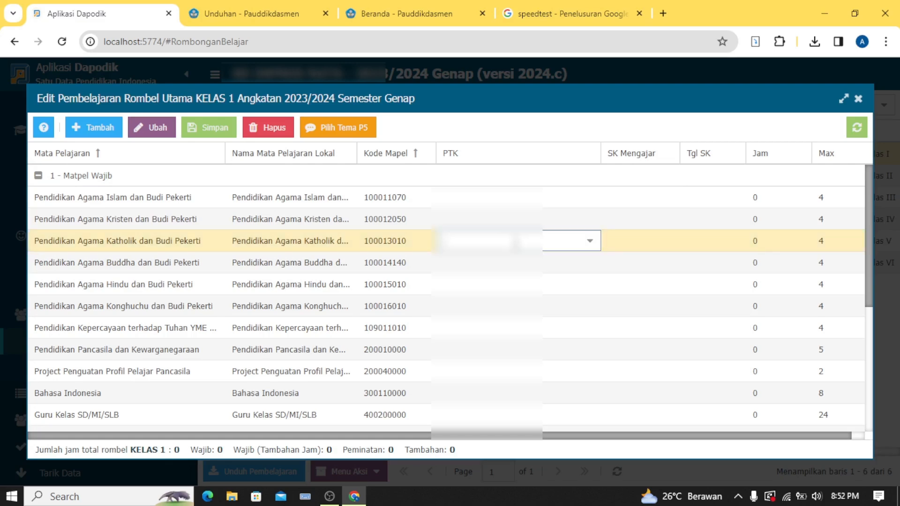
{"action": "left_click", "coordinate": [588, 246]}
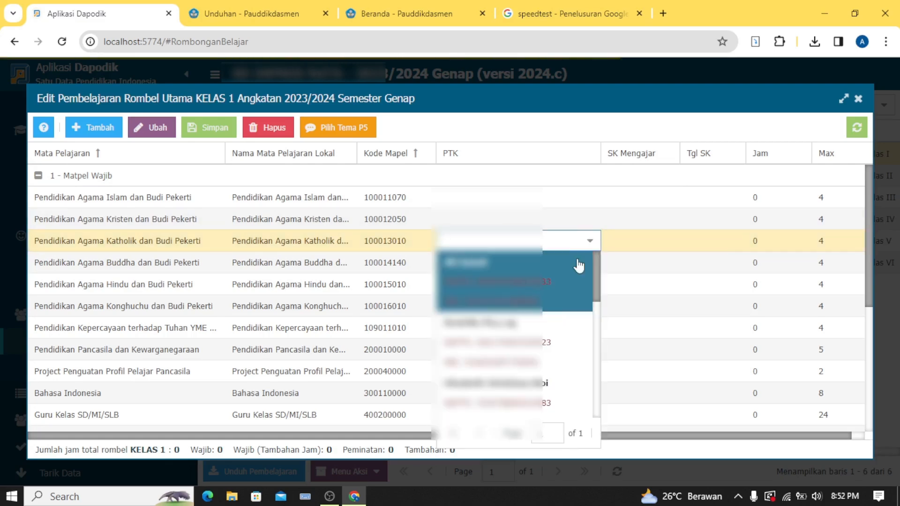
{"action": "scroll", "coordinate": [544, 319], "scroll_direction": "down", "scroll_amount": 1}
{"action": "left_click", "coordinate": [539, 300]}
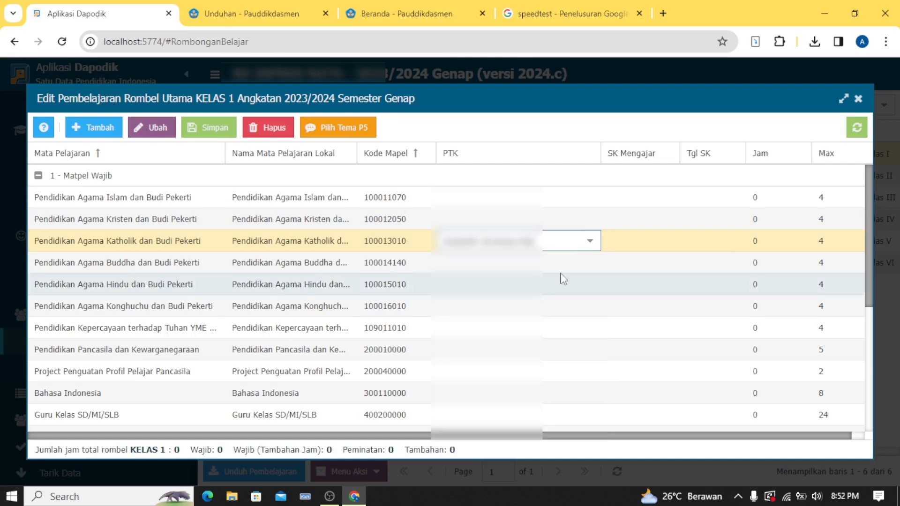
For Pendidikan Agama Katholik, enter SK Mengajar 800/SIR-NGK/98/VII/2023 and set Tgl SK to 26/07/2023
{"action": "left_click", "coordinate": [632, 238]}
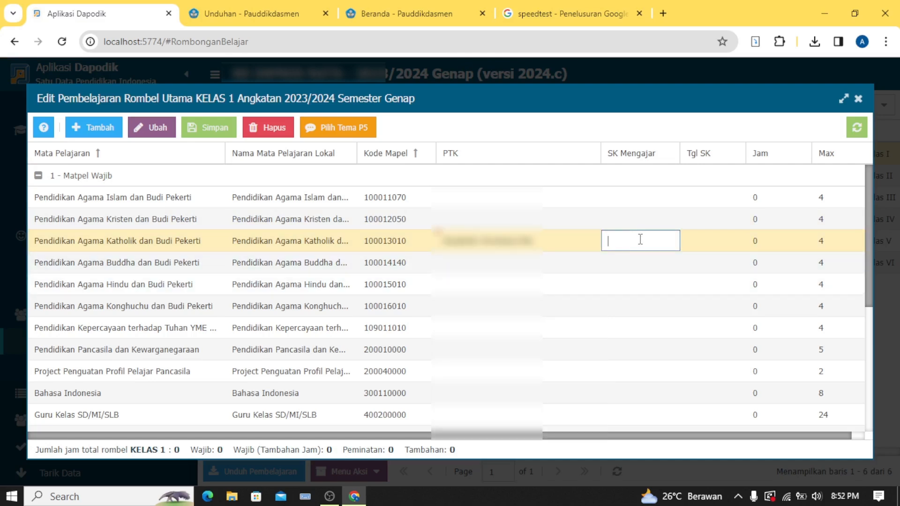
{"action": "type", "text": "800/SIR-NGK/98/VII/2023"}
{"action": "key", "text": "ctrl+a"}
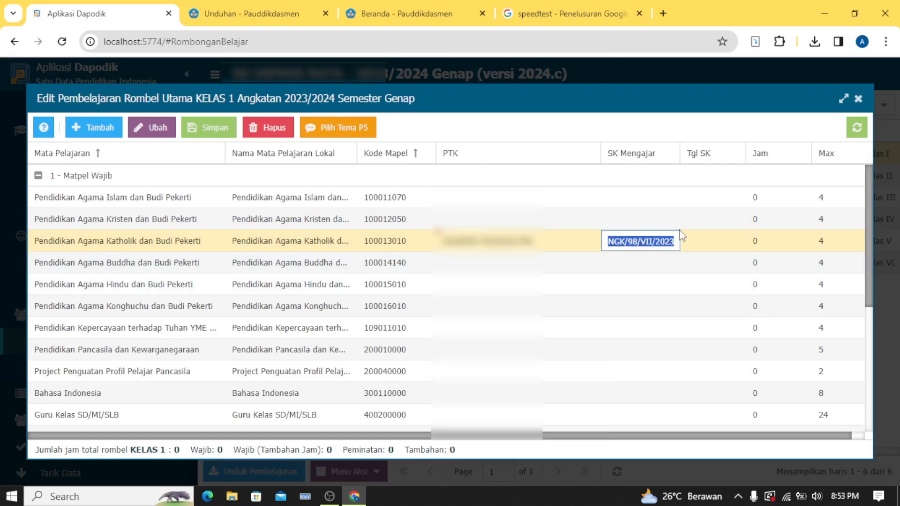
{"action": "left_click", "coordinate": [680, 232]}
{"action": "left_click", "coordinate": [653, 240]}
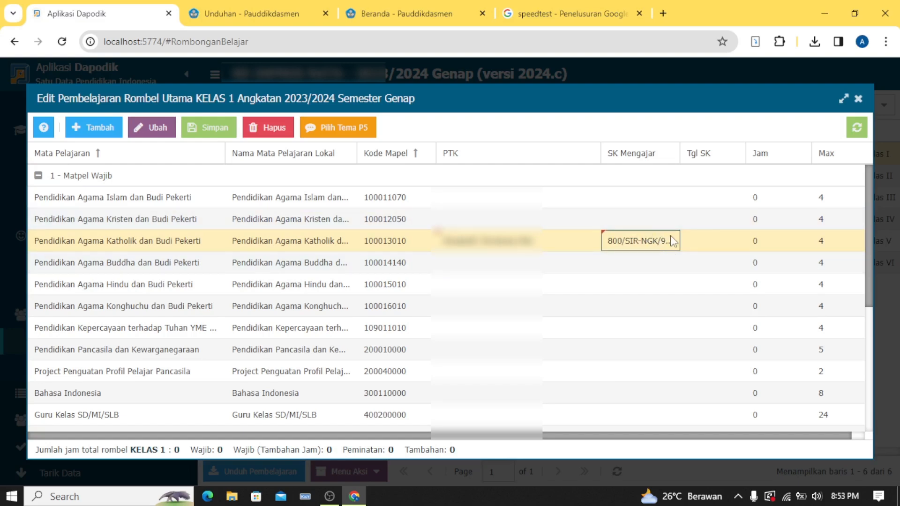
{"action": "left_click", "coordinate": [704, 243]}
{"action": "type", "text": "26/07/2023"}
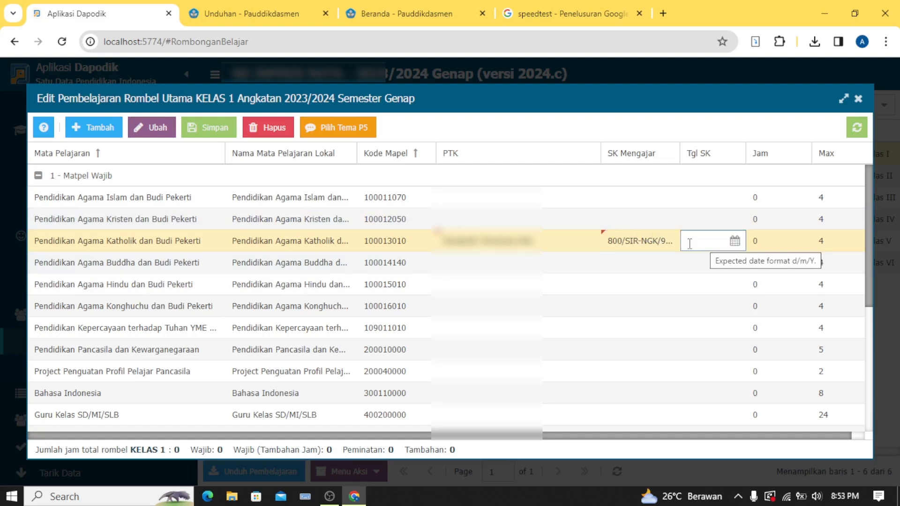
{"action": "left_click", "coordinate": [644, 257]}
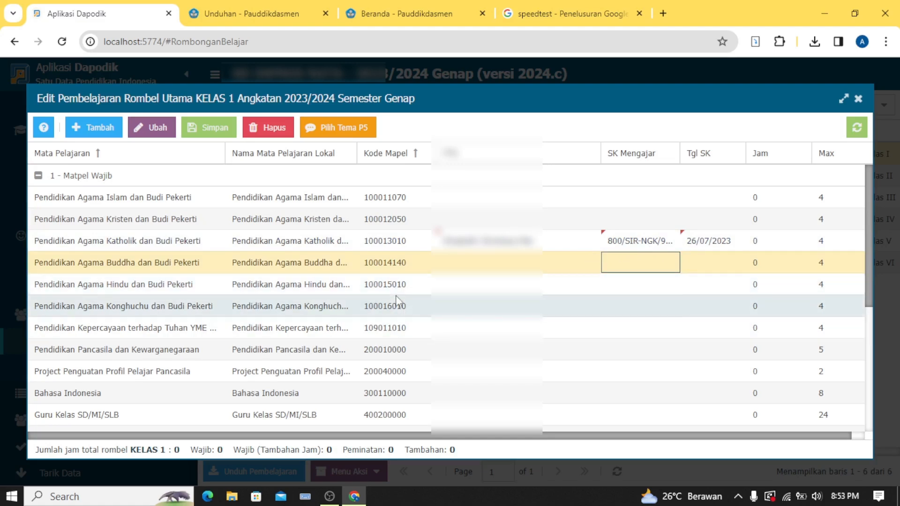
Assign the class teacher as PTK for the Guru Kelas SD/MI/SLB subject of KELAS 1
{"action": "scroll", "coordinate": [398, 291], "scroll_direction": "down", "scroll_amount": 2}
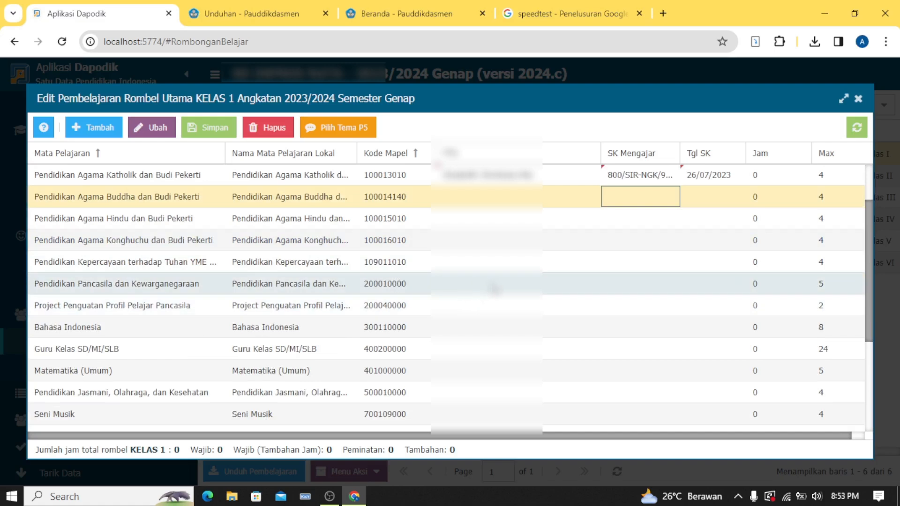
{"action": "left_click", "coordinate": [467, 355]}
{"action": "left_click", "coordinate": [539, 359]}
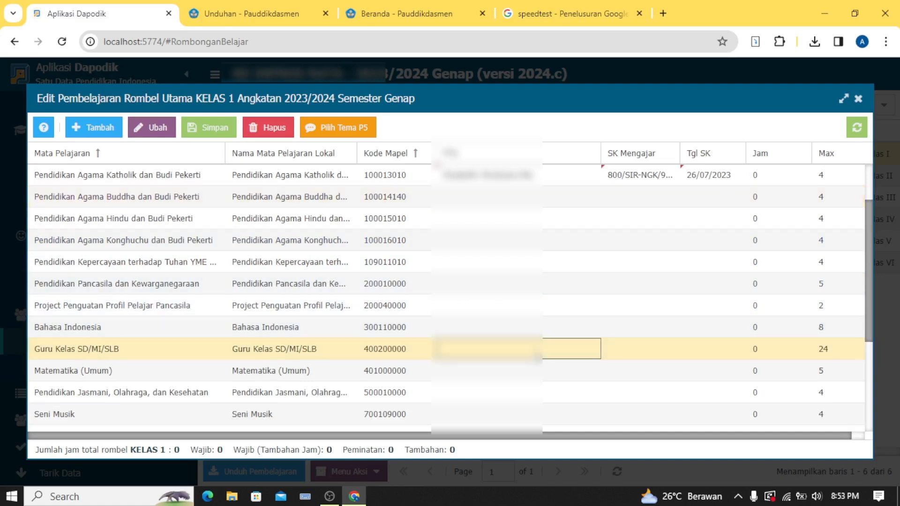
{"action": "left_click", "coordinate": [591, 355]}
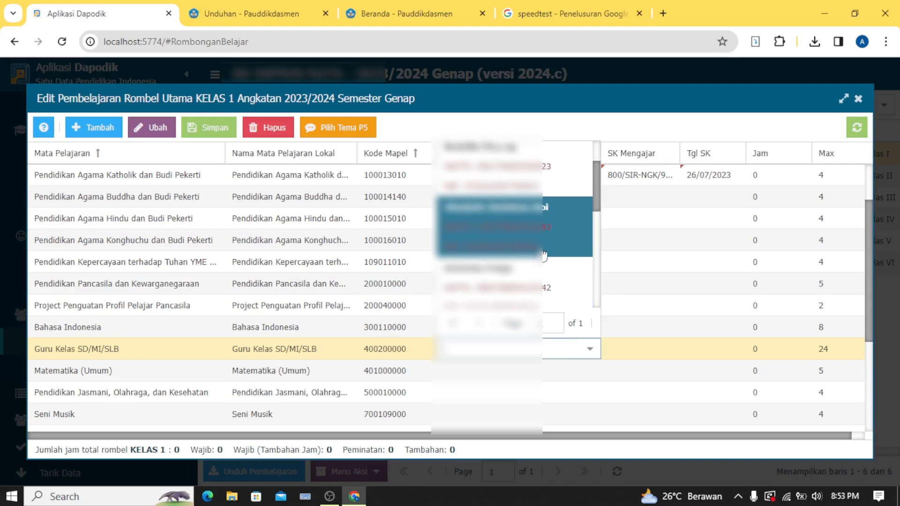
{"action": "scroll", "coordinate": [545, 256], "scroll_direction": "down", "scroll_amount": 3}
{"action": "scroll", "coordinate": [523, 206], "scroll_direction": "up", "scroll_amount": 4}
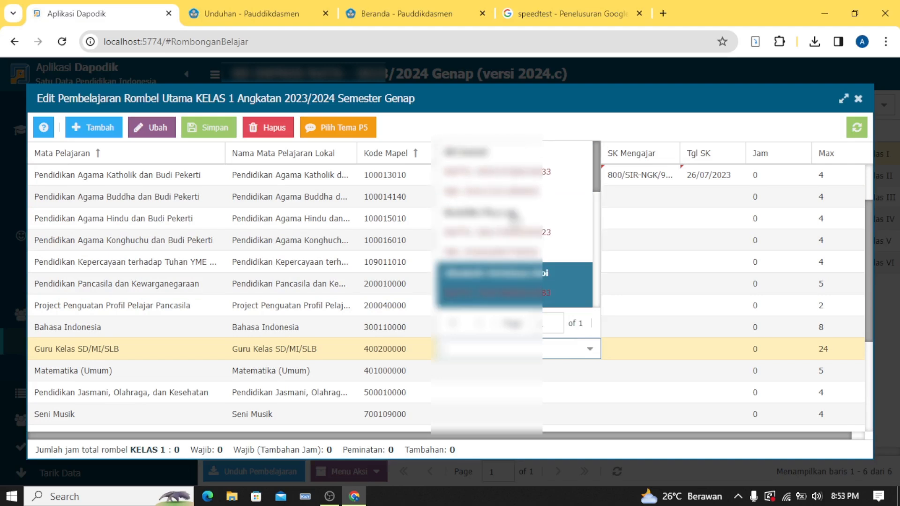
{"action": "scroll", "coordinate": [511, 225], "scroll_direction": "down", "scroll_amount": 3}
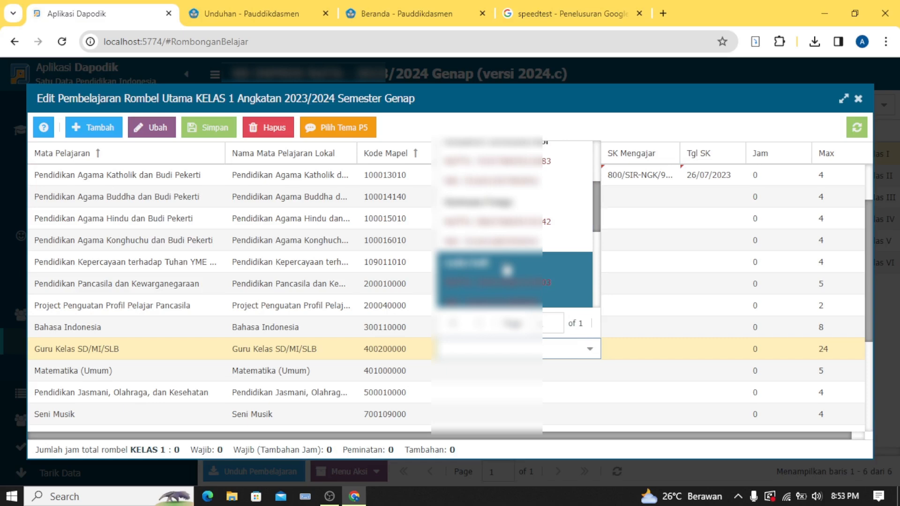
{"action": "left_click", "coordinate": [507, 276]}
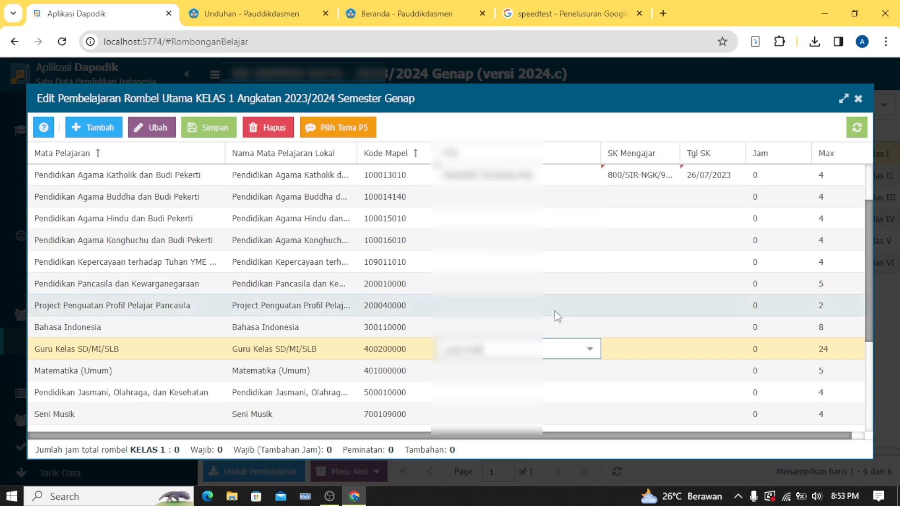
For Guru Kelas SD/MI/SLB, paste the same SK Mengajar number and set Tgl SK to 26/07/2023
{"action": "left_click", "coordinate": [648, 353]}
{"action": "key", "text": "ctrl+v"}
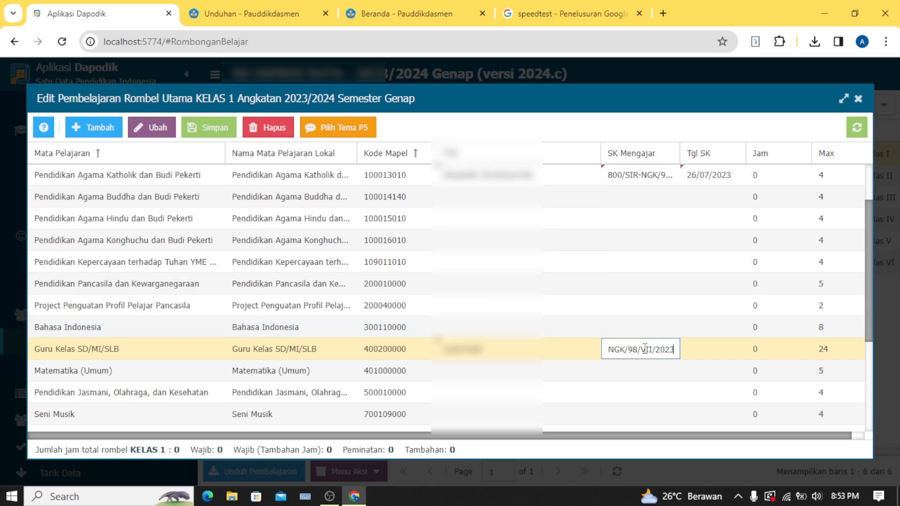
{"action": "left_click", "coordinate": [712, 350]}
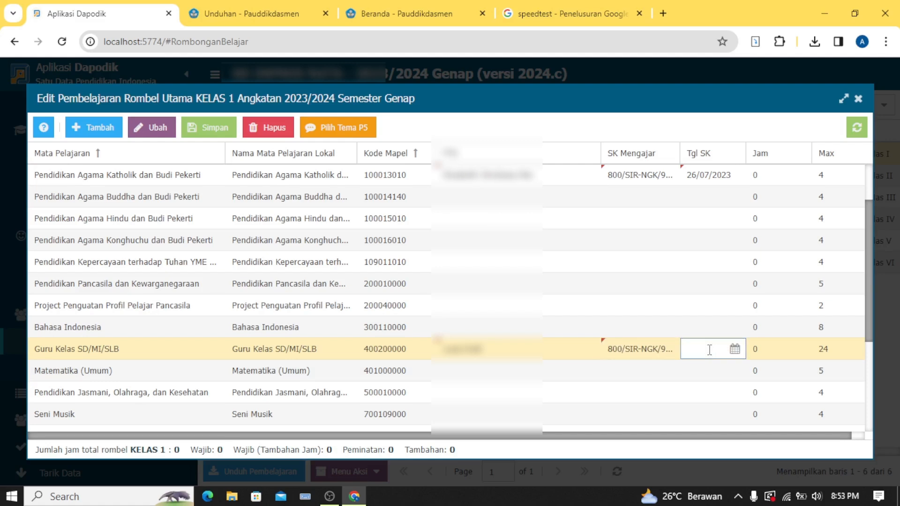
{"action": "type", "text": "26/07/202"}
{"action": "type", "text": "3"}
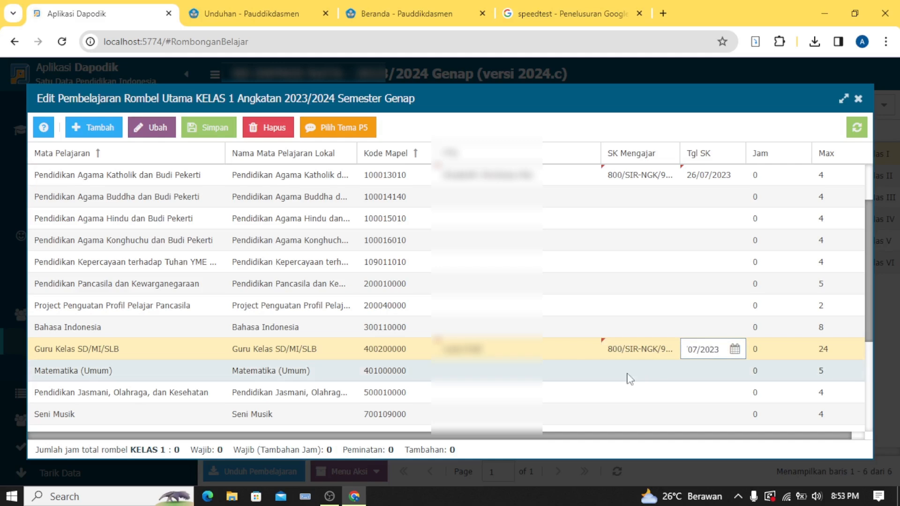
{"action": "left_click", "coordinate": [572, 350]}
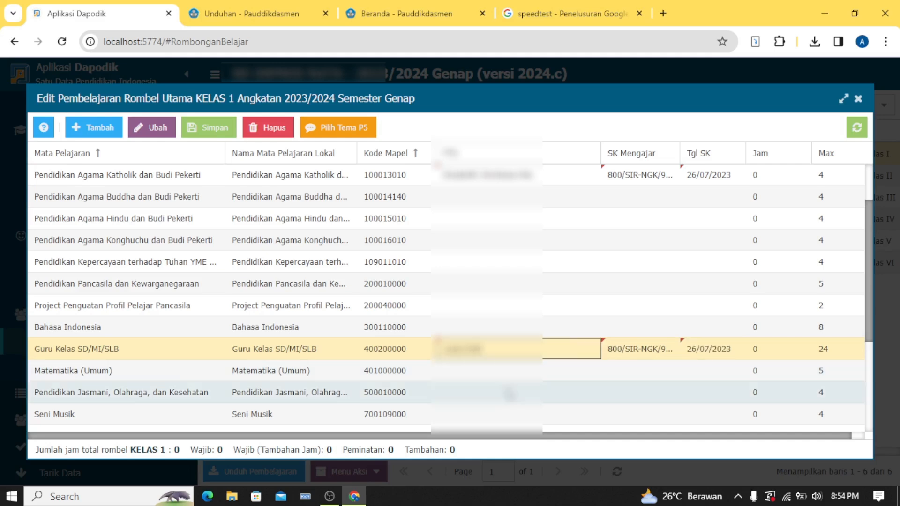
Assign a PTK to the Pendidikan Jasmani, Olahraga, dan Kesehatan subject of KELAS 1
{"action": "left_click", "coordinate": [572, 393]}
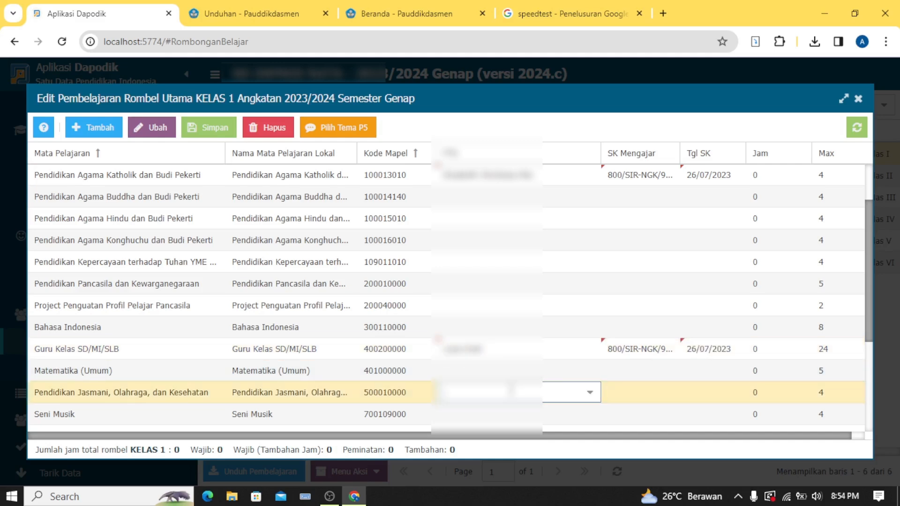
{"action": "left_click", "coordinate": [590, 393]}
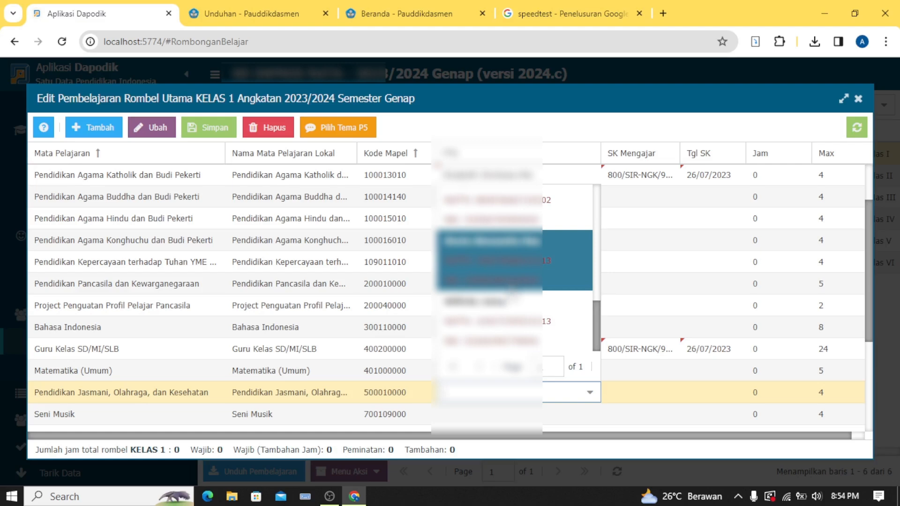
{"action": "scroll", "coordinate": [508, 287], "scroll_direction": "up", "scroll_amount": 6}
{"action": "left_click", "coordinate": [501, 222]}
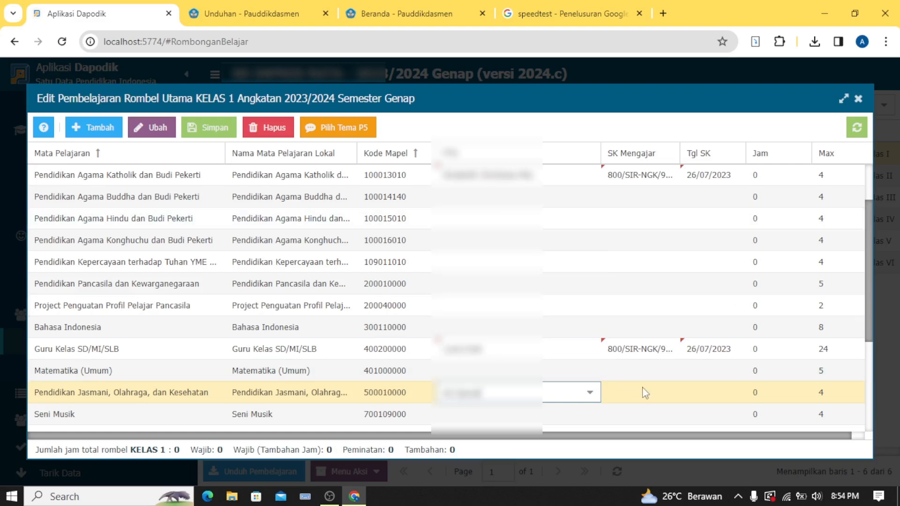
For Pendidikan Jasmani, Olahraga, dan Kesehatan, paste the same SK Mengajar number and set Tgl SK to 26/07/2023
{"action": "left_click", "coordinate": [646, 393]}
{"action": "key", "text": "ctrl+v"}
{"action": "left_click", "coordinate": [704, 394]}
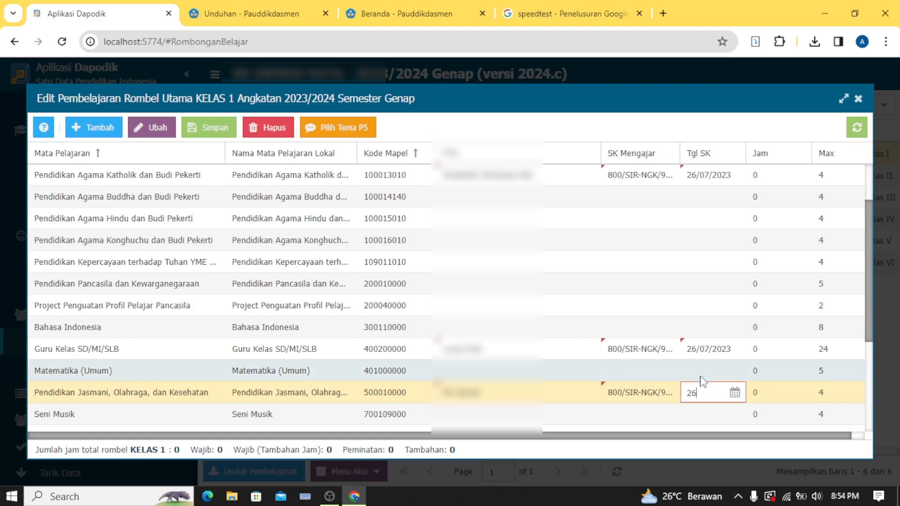
{"action": "type", "text": "26/07/2023"}
{"action": "left_click", "coordinate": [652, 399]}
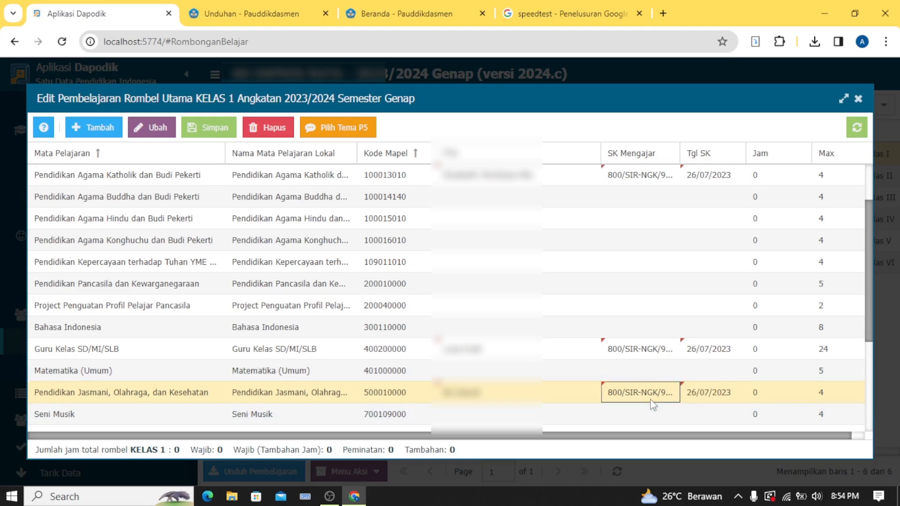
Assign the class teacher as PTK for Project Penguatan Profil Pelajar Pancasila in KELAS 1
{"action": "scroll", "coordinate": [609, 365], "scroll_direction": "down", "scroll_amount": 3}
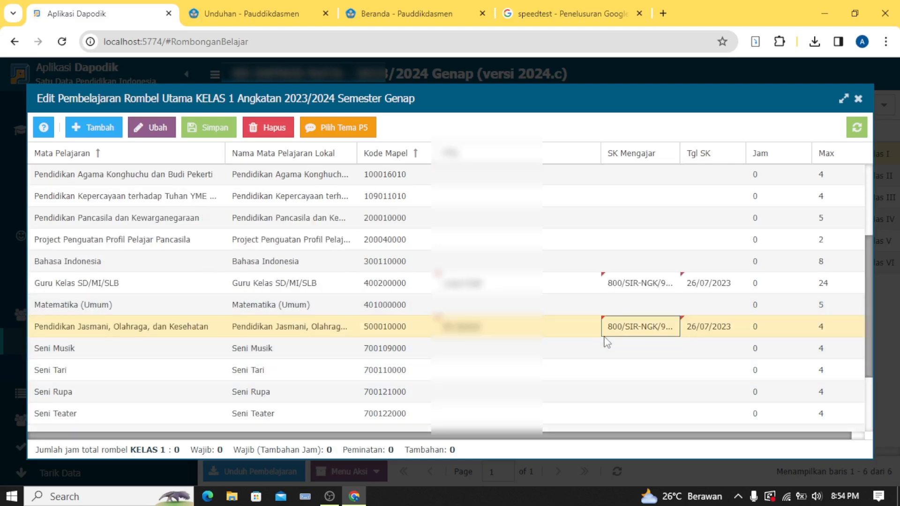
{"action": "scroll", "coordinate": [492, 281], "scroll_direction": "up", "scroll_amount": 3}
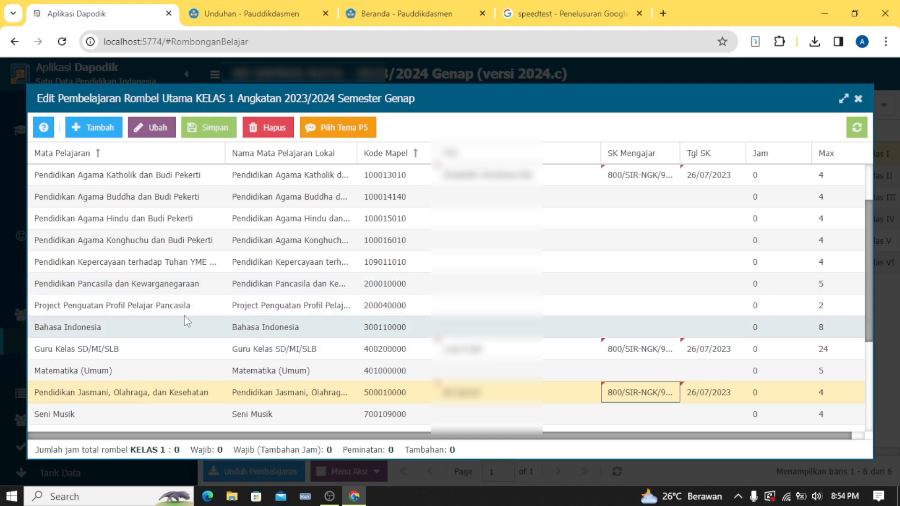
{"action": "left_click", "coordinate": [505, 310]}
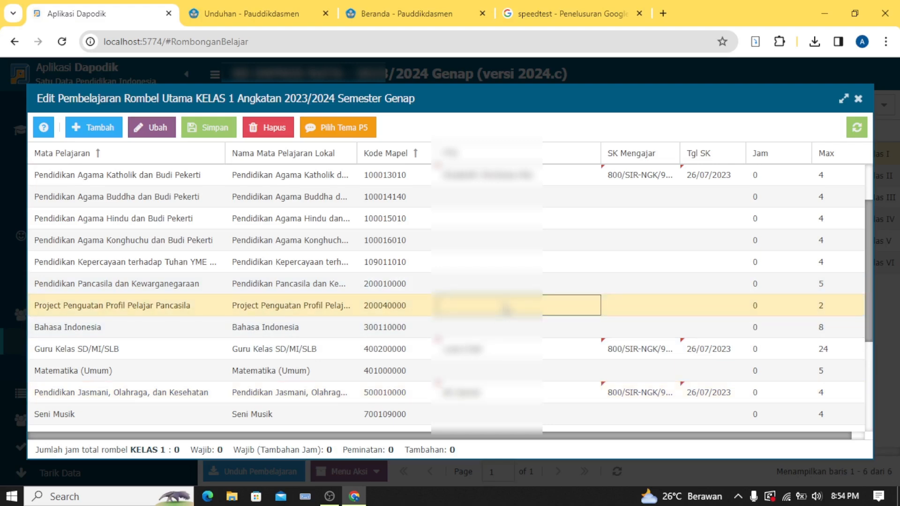
{"action": "double_click", "coordinate": [505, 309]}
{"action": "left_click", "coordinate": [590, 308]}
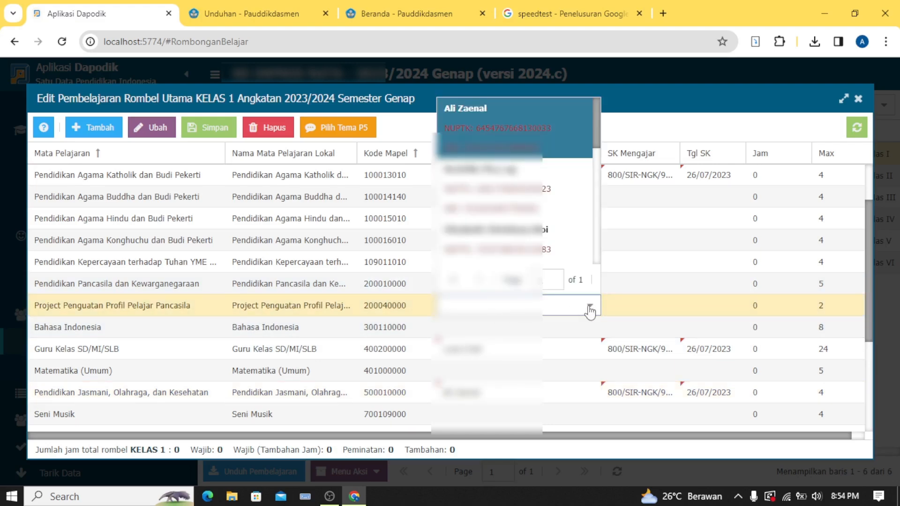
{"action": "scroll", "coordinate": [543, 191], "scroll_direction": "down", "scroll_amount": 3}
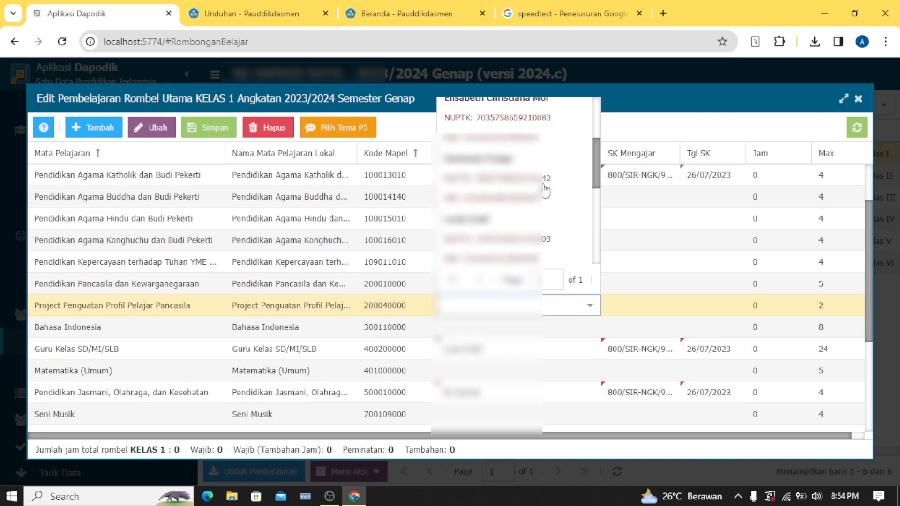
{"action": "scroll", "coordinate": [544, 191], "scroll_direction": "down", "scroll_amount": 1}
{"action": "left_click", "coordinate": [544, 220]}
For Project Penguatan Profil Pelajar Pancasila, paste the same SK Mengajar number and set Tgl SK to 26/07/2023
{"action": "double_click", "coordinate": [645, 307]}
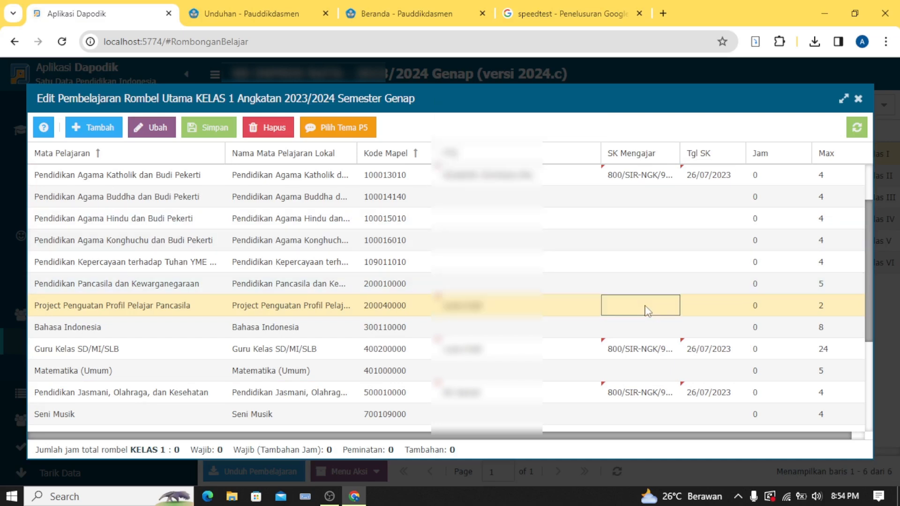
{"action": "key", "text": "ctrl+v"}
{"action": "double_click", "coordinate": [720, 308]}
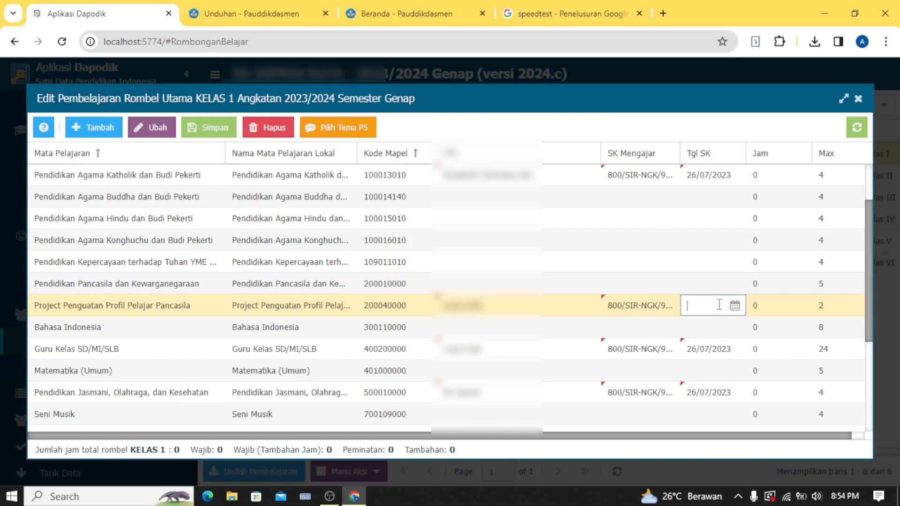
{"action": "type", "text": "2"}
{"action": "type", "text": "6/07/202"}
{"action": "key", "text": "Return"}
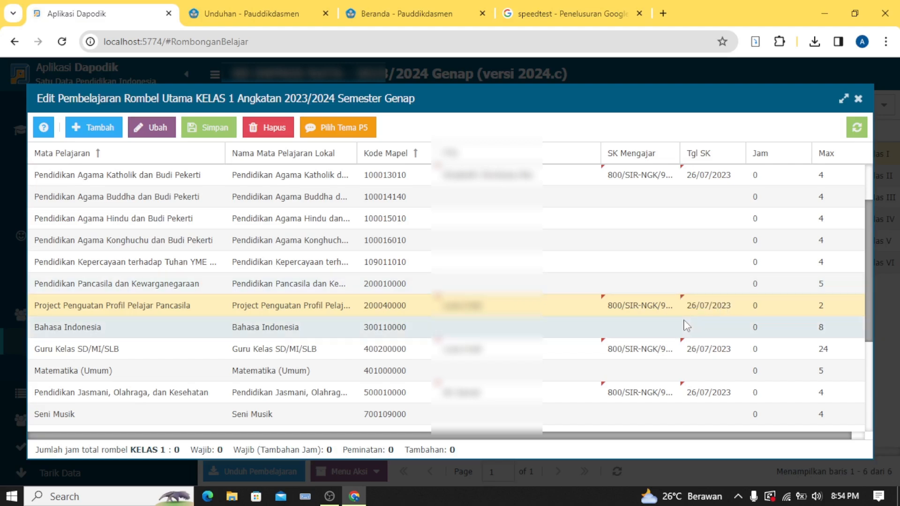
Set Jam to 4 for Pendidikan Agama Katholik dan Budi Pekerti and to 2 for Project Penguatan Profil Pelajar Pancasila
{"action": "left_click", "coordinate": [738, 178]}
{"action": "left_click", "coordinate": [757, 177]}
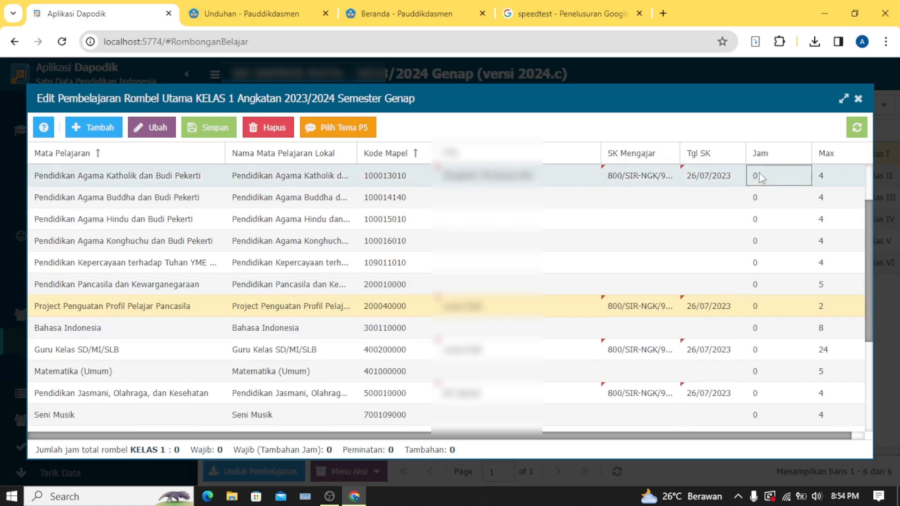
{"action": "left_click", "coordinate": [802, 173]}
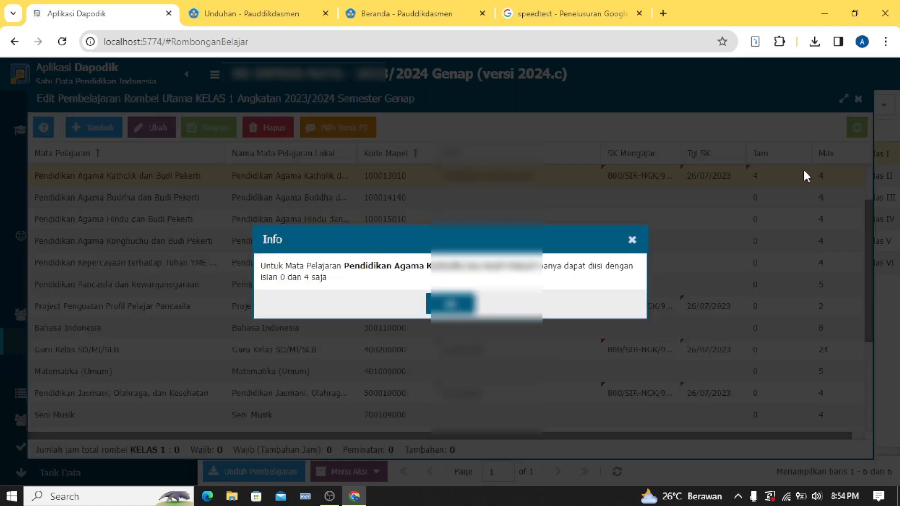
{"action": "left_click", "coordinate": [632, 240]}
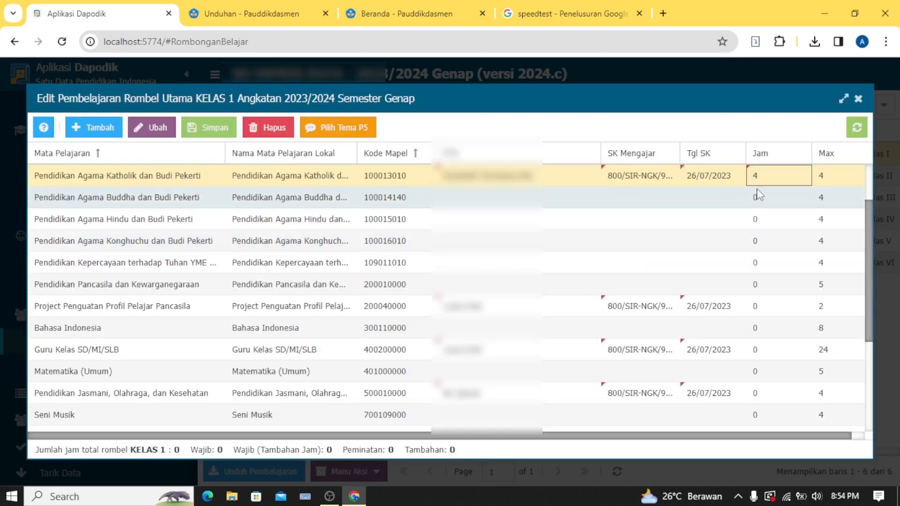
{"action": "left_click", "coordinate": [762, 309]}
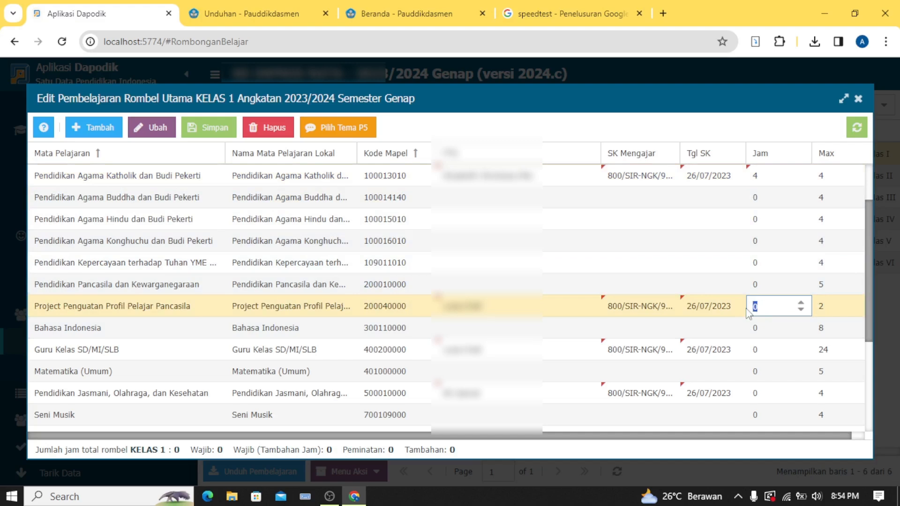
{"action": "type", "text": "2"}
Set Jam to 24 for Guru Kelas SD/MI/SLB and 4 for Pendidikan Jasmani, Olahraga, dan Kesehatan, and save the KELAS 1 Pembelajaran data
{"action": "left_click", "coordinate": [770, 355]}
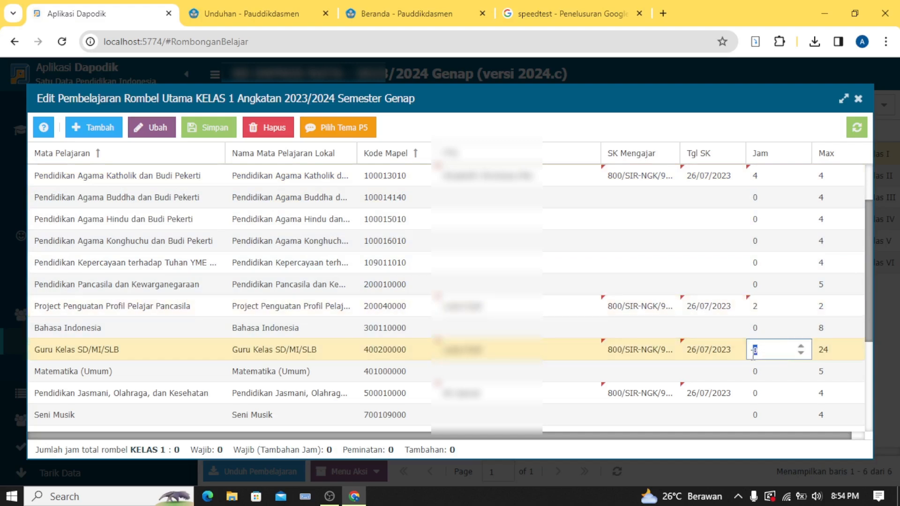
{"action": "type", "text": "24"}
{"action": "left_click", "coordinate": [761, 394]}
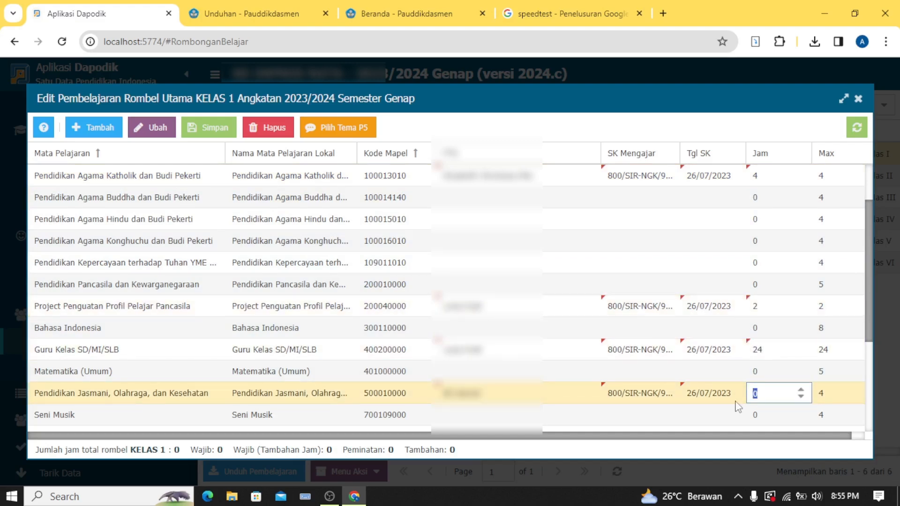
{"action": "left_click", "coordinate": [719, 400]}
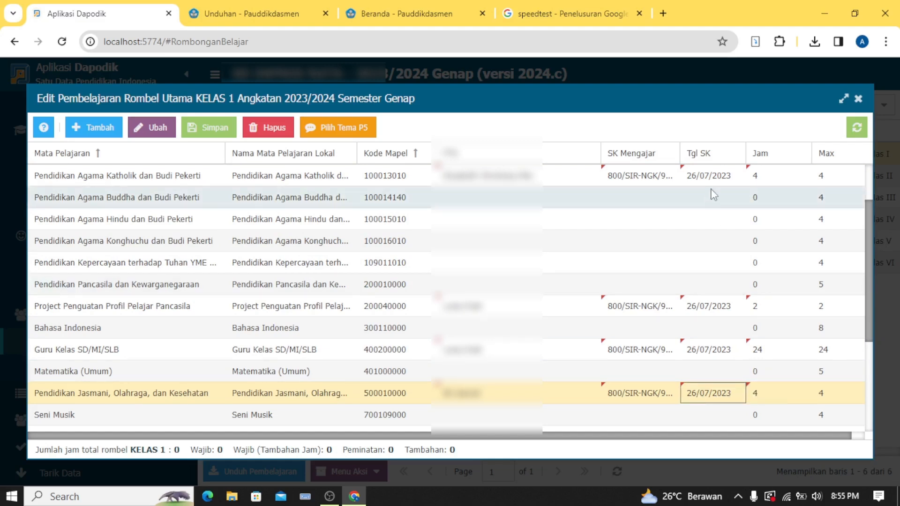
{"action": "left_click", "coordinate": [209, 128]}
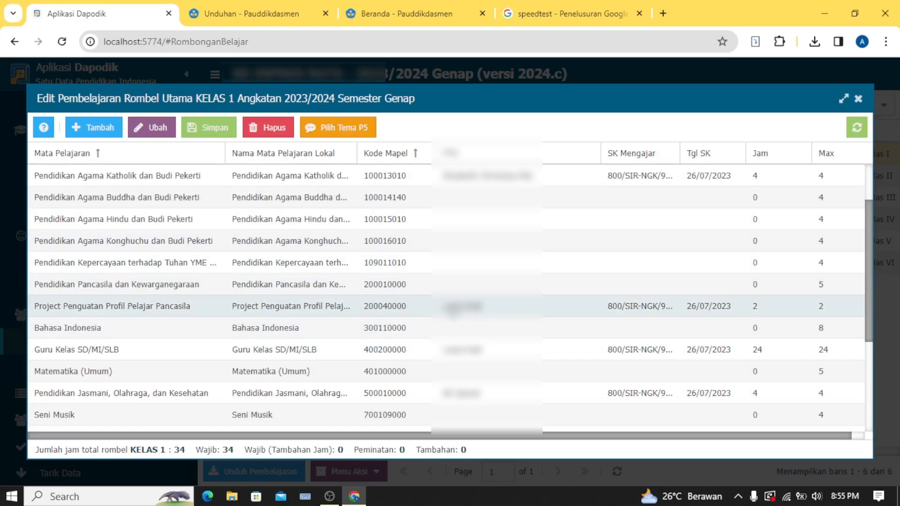
Open the P5 theme selection for Project Penguatan Profil Pelajar Pancasila and assign the class teacher as PTK for Gaya Hidup Berkelanjutan
{"action": "left_click", "coordinate": [313, 309]}
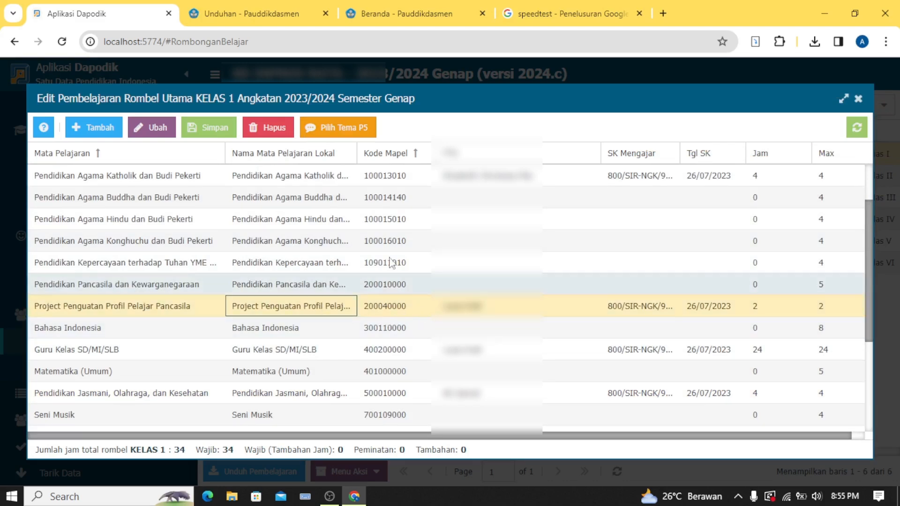
{"action": "left_click", "coordinate": [343, 130]}
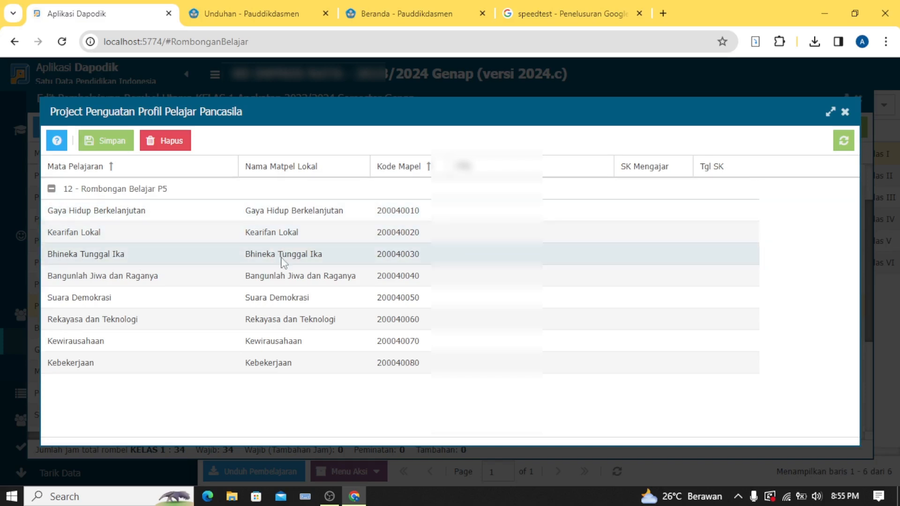
{"action": "left_click", "coordinate": [572, 212]}
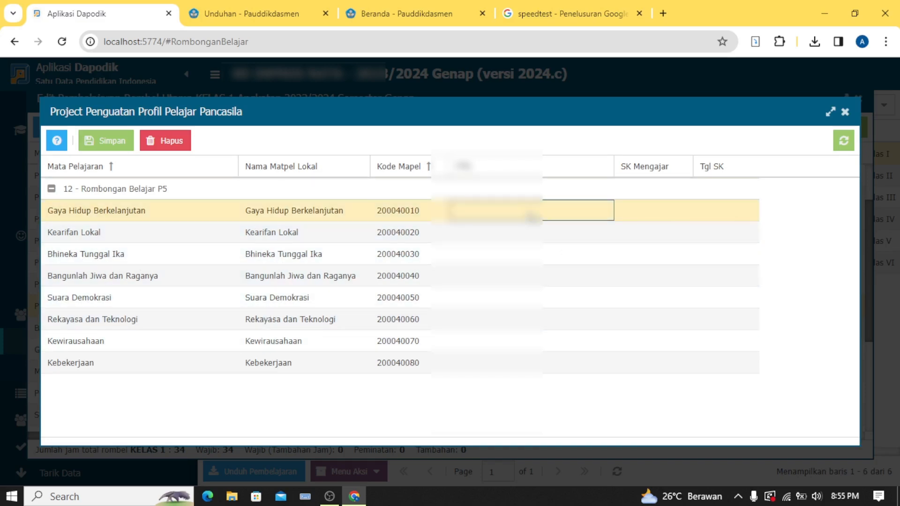
{"action": "left_click", "coordinate": [601, 212]}
{"action": "scroll", "coordinate": [574, 284], "scroll_direction": "down", "scroll_amount": 2}
{"action": "scroll", "coordinate": [563, 301], "scroll_direction": "down", "scroll_amount": 2}
{"action": "left_click", "coordinate": [557, 314]}
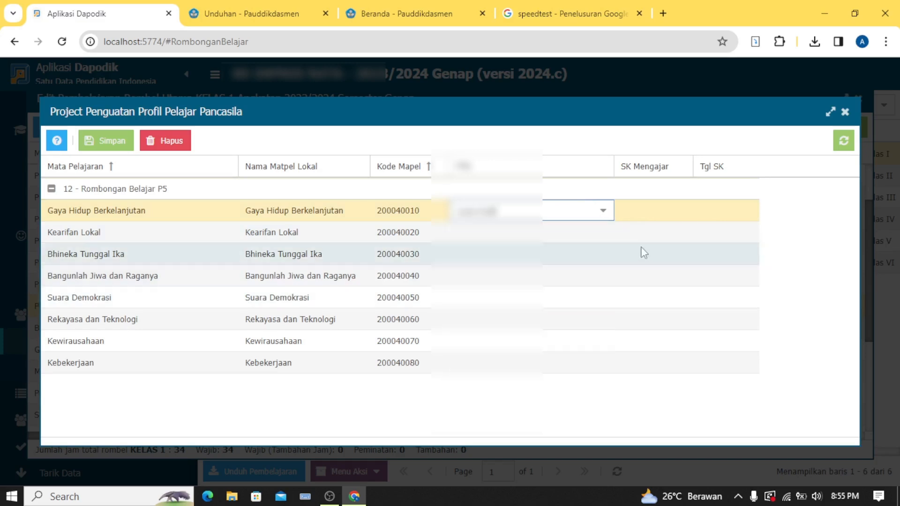
For the Gaya Hidup Berkelanjutan theme, enter SK Mengajar 800/SIR-NGK/98/VII/2023 and set Tgl SK to 26/07/2023
{"action": "left_click", "coordinate": [662, 220]}
{"action": "type", "text": "NGK/98/VII/2023"}
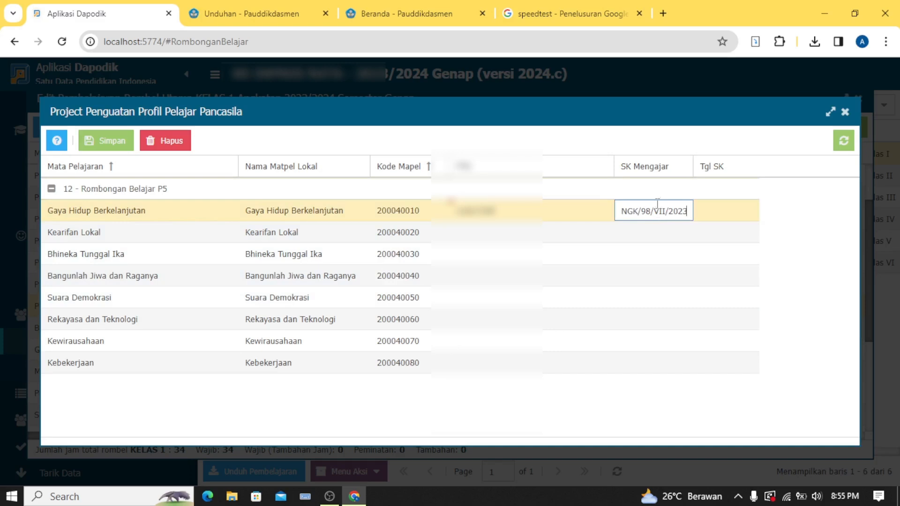
{"action": "left_click", "coordinate": [724, 209]}
{"action": "type", "text": "26"}
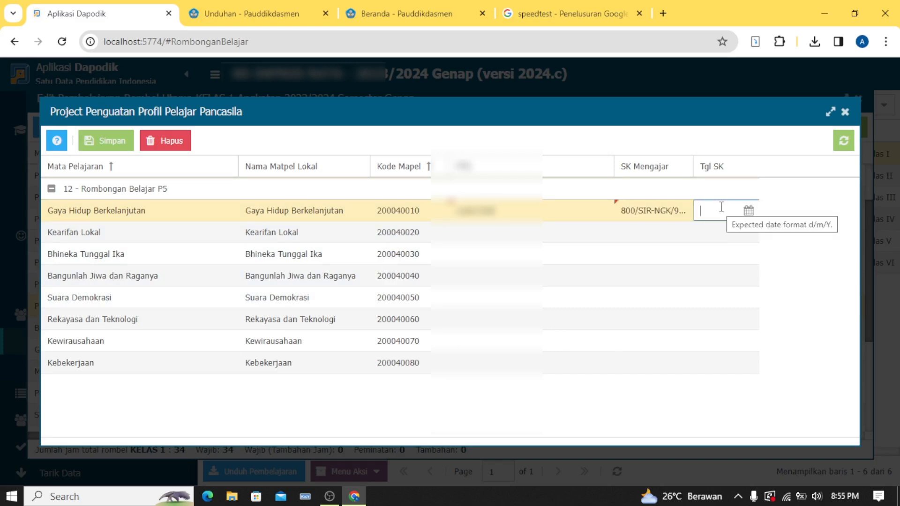
{"action": "type", "text": "/07/2023"}
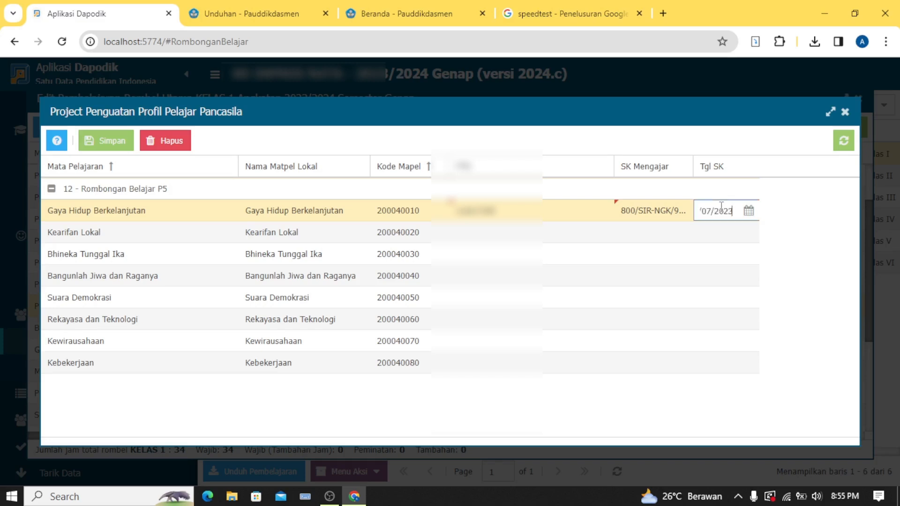
Assign the Gaya Hidup Berkelanjutan teacher to the Kearifan Lokal theme and paste the copied decree number as its SK Mengajar
{"action": "left_click", "coordinate": [657, 237]}
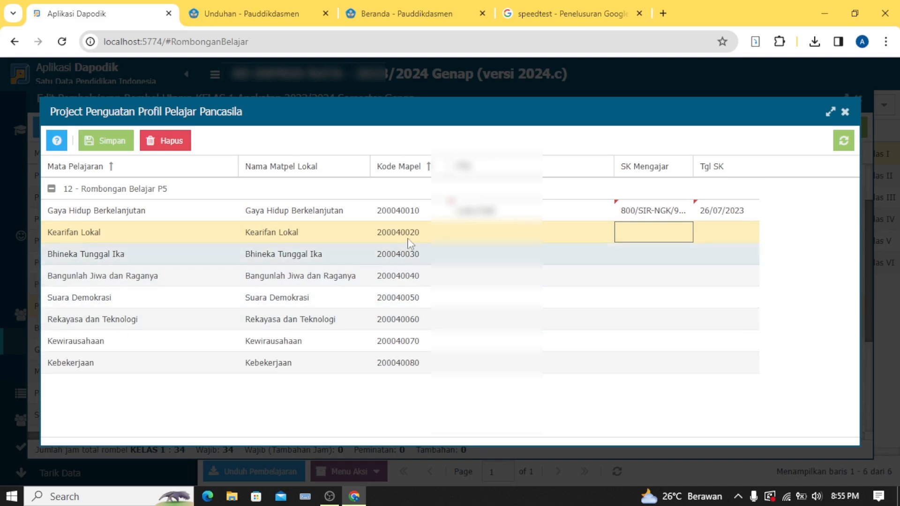
{"action": "left_click", "coordinate": [488, 243]}
{"action": "left_click", "coordinate": [600, 233]}
{"action": "scroll", "coordinate": [532, 326], "scroll_direction": "down", "scroll_amount": 4}
{"action": "scroll", "coordinate": [532, 327], "scroll_direction": "down", "scroll_amount": 2}
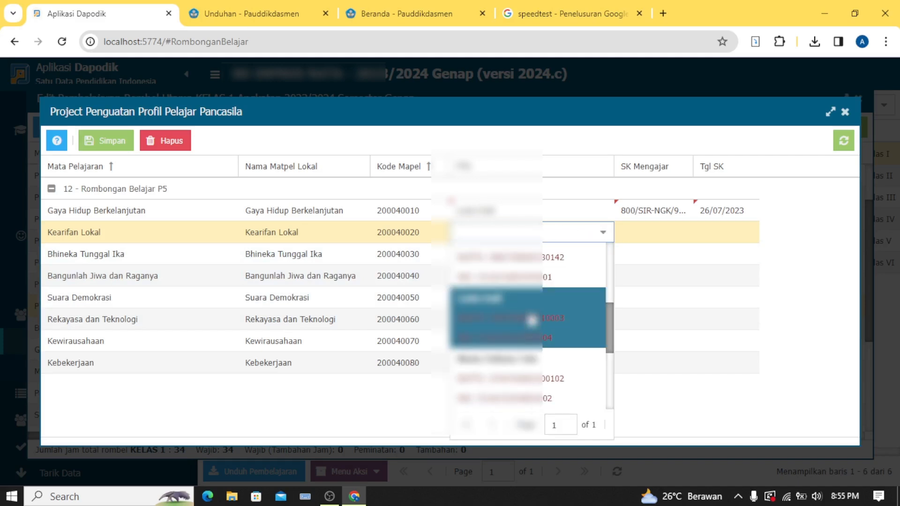
{"action": "left_click", "coordinate": [528, 321]}
{"action": "left_click", "coordinate": [661, 237]}
{"action": "key", "text": "ctrl+v"}
Set the Kearifan Lokal theme's Tgl SK to 26/07/2023 and save the P5 themes
{"action": "left_click", "coordinate": [707, 233]}
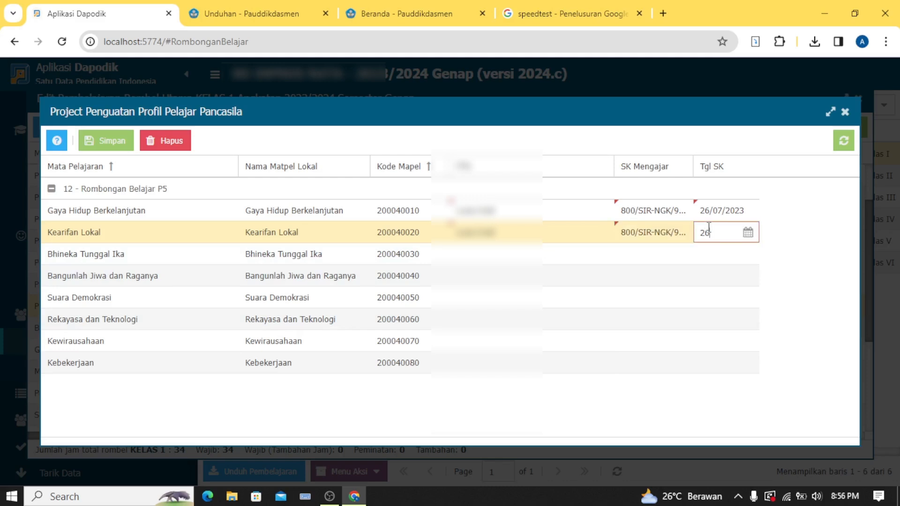
{"action": "type", "text": "26/07/202"}
{"action": "left_click", "coordinate": [663, 235]}
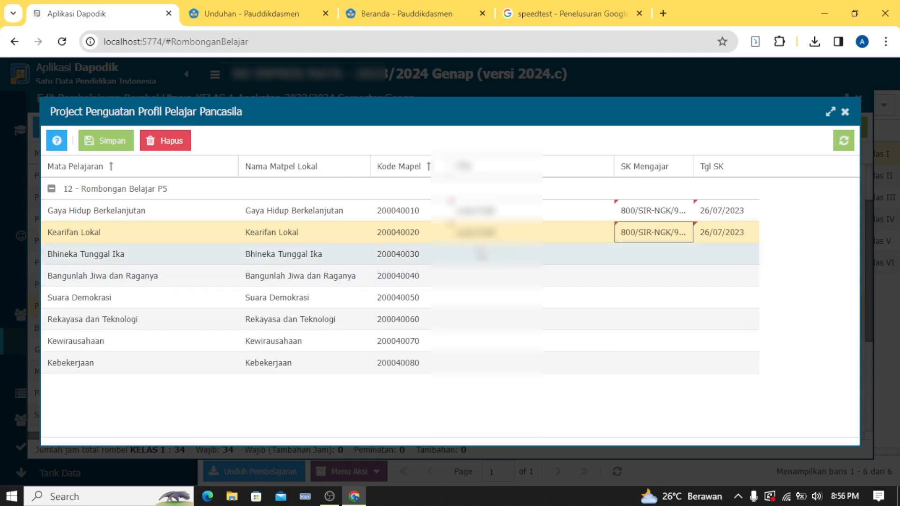
{"action": "left_click", "coordinate": [96, 148]}
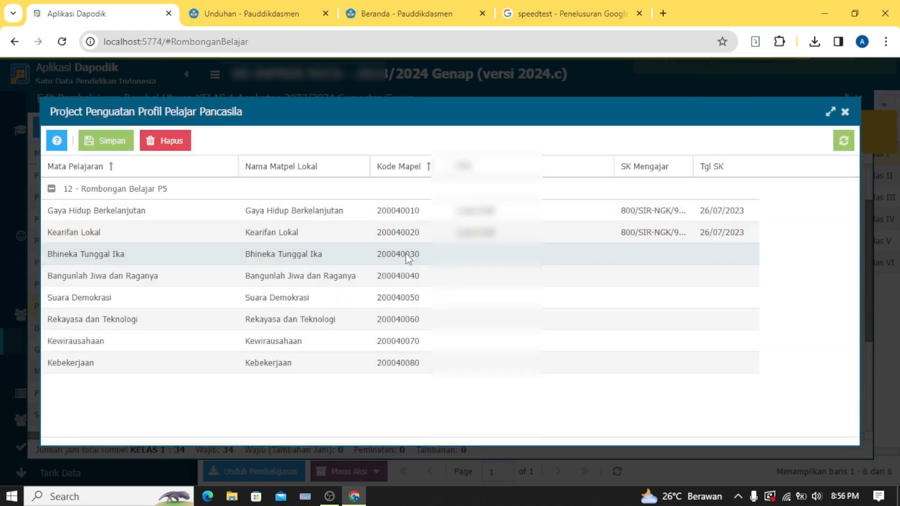
Close the P5 theme and KELAS 1 learning windows and open the Pembelajaran data for KELAS 2
{"action": "left_click", "coordinate": [846, 113]}
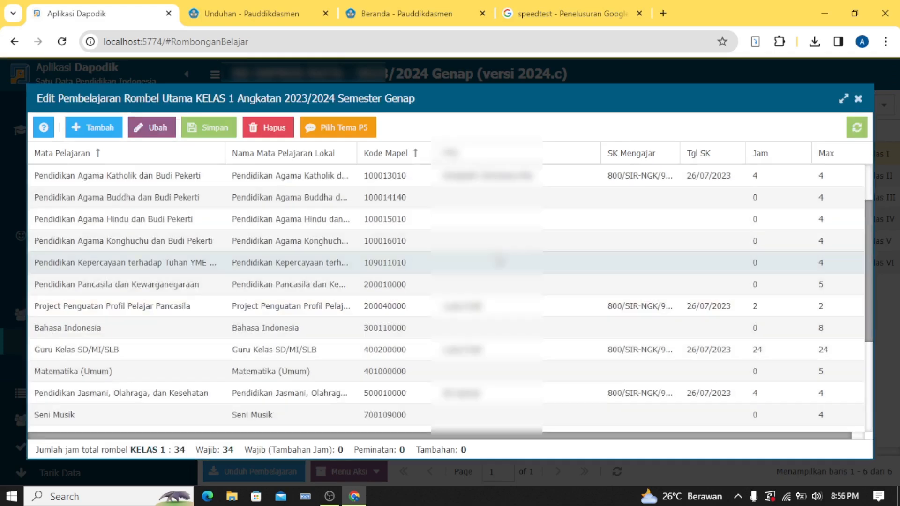
{"action": "left_click", "coordinate": [859, 99]}
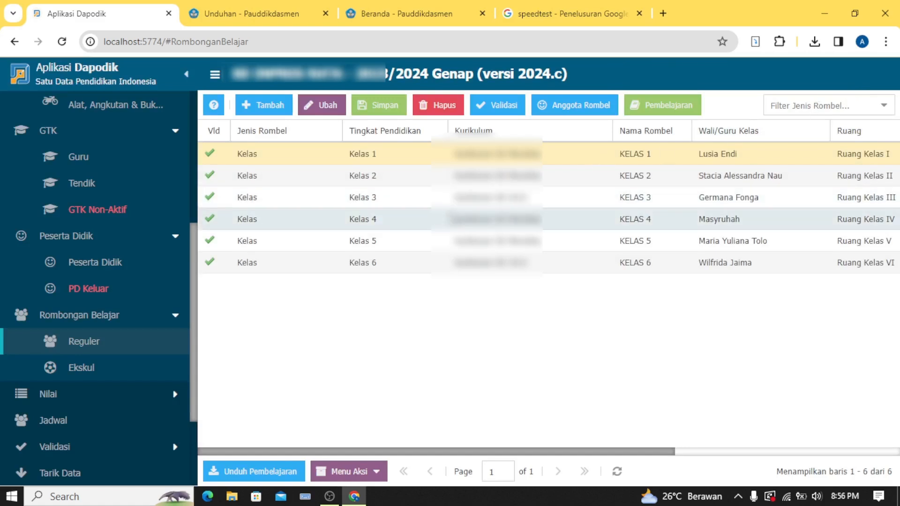
{"action": "left_click", "coordinate": [488, 181]}
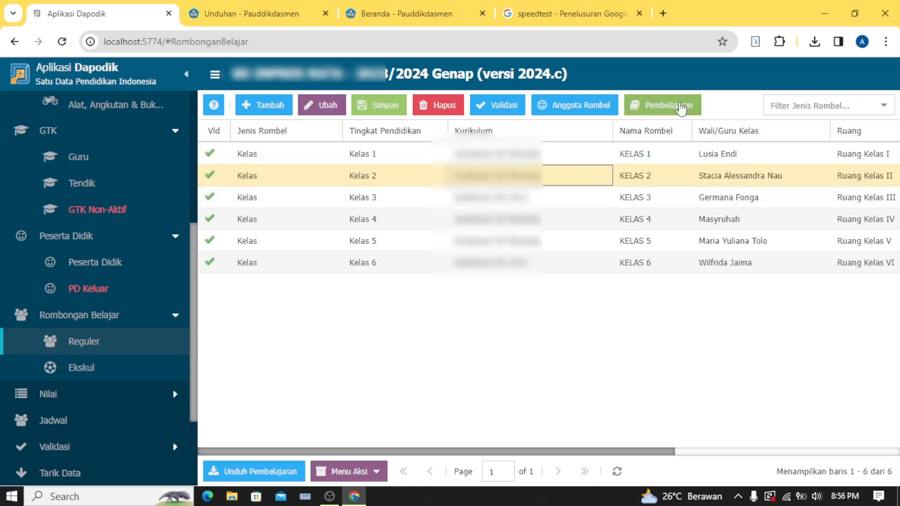
{"action": "left_click", "coordinate": [663, 105]}
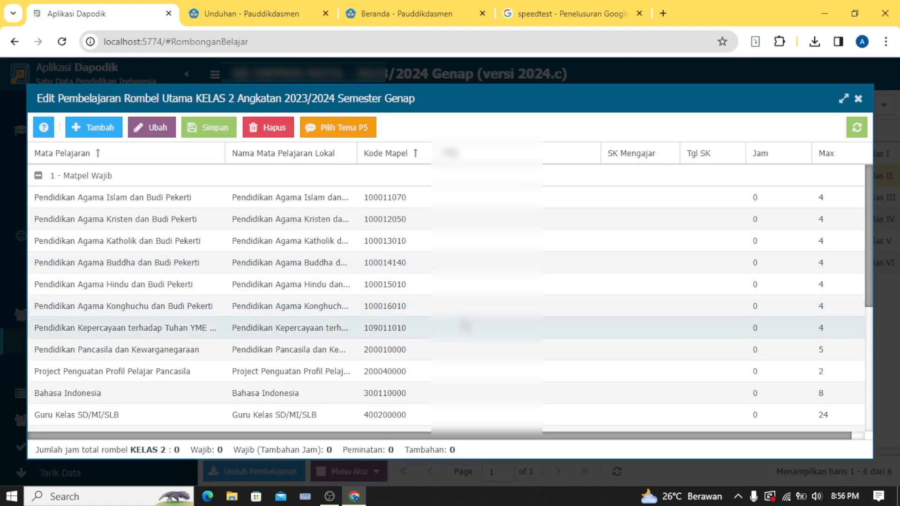
Assign the Catholic religion teacher to Pendidikan Agama Katholik dan Budi Pekerti and paste the copied decree number as its SK Mengajar
{"action": "left_click", "coordinate": [488, 240]}
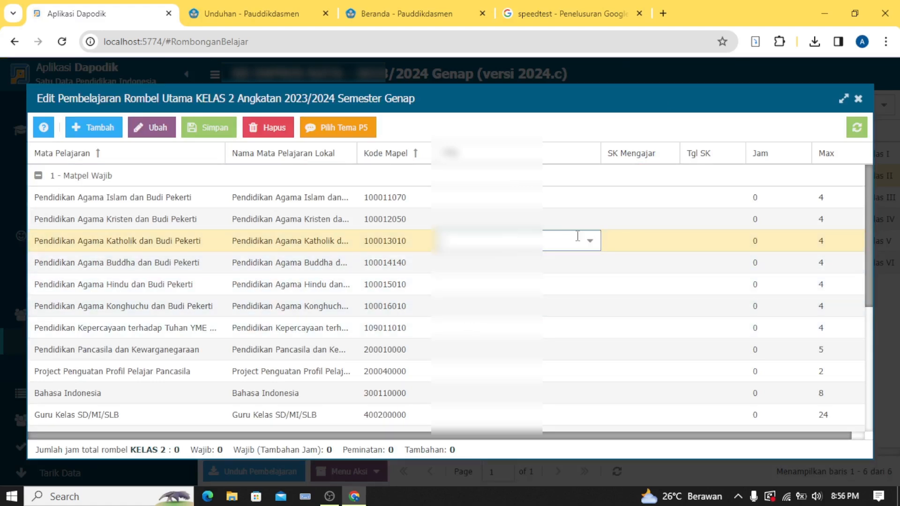
{"action": "left_click", "coordinate": [590, 241]}
{"action": "scroll", "coordinate": [555, 329], "scroll_direction": "down", "scroll_amount": 1}
{"action": "left_click", "coordinate": [557, 378]}
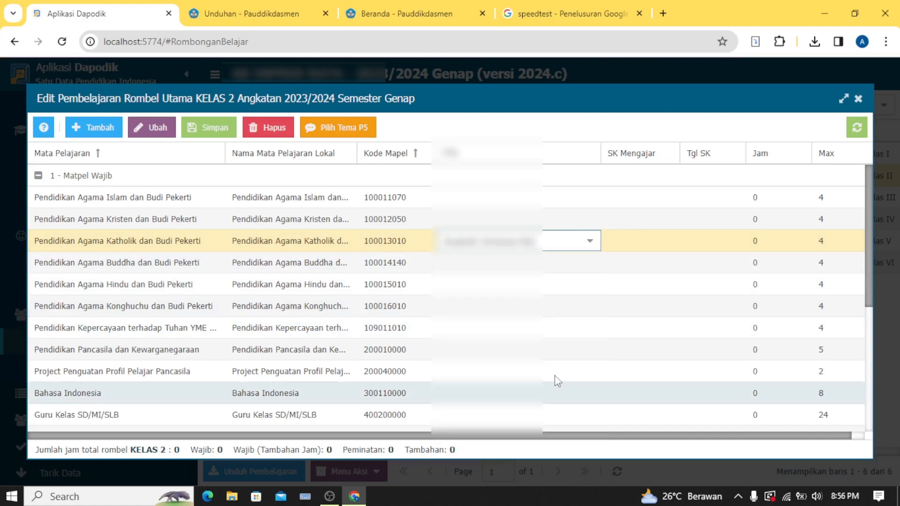
{"action": "left_click", "coordinate": [654, 245]}
{"action": "key", "text": "ctrl+v"}
Set Tgl SK to 26/07/2023 and Jam to 4 for Pendidikan Agama Katholik dan Budi Pekerti
{"action": "left_click", "coordinate": [698, 247]}
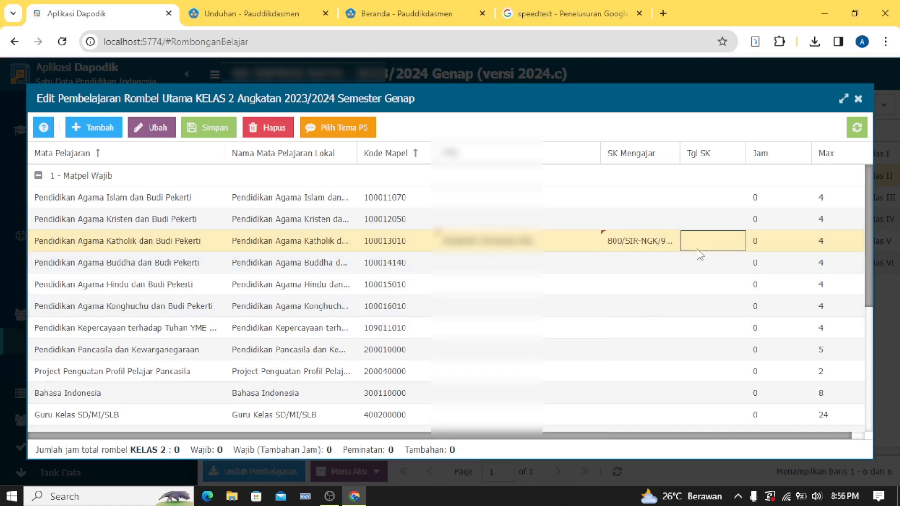
{"action": "type", "text": "26"}
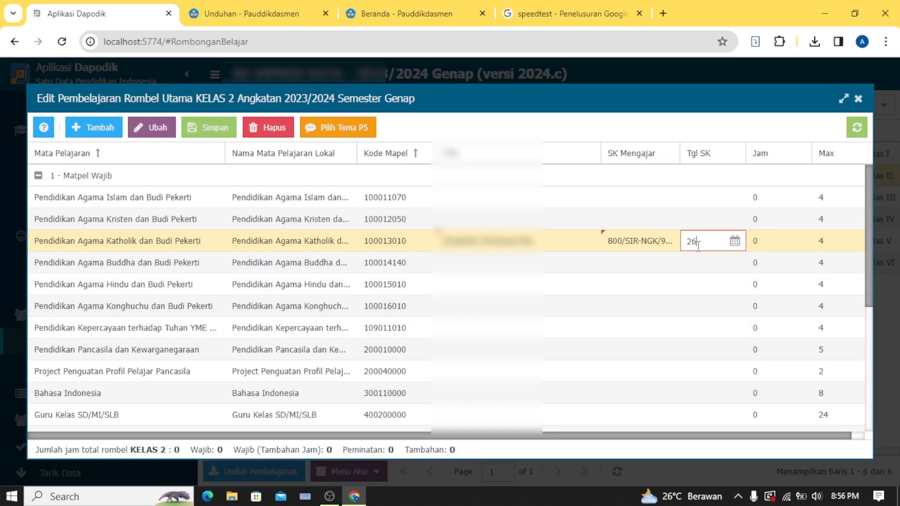
{"action": "type", "text": "/07/2023"}
{"action": "left_click", "coordinate": [759, 241]}
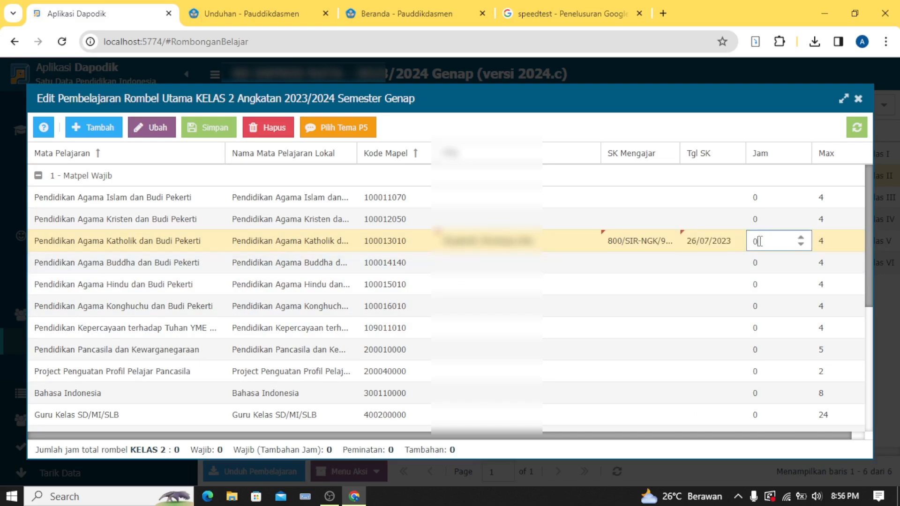
{"action": "left_click", "coordinate": [699, 248]}
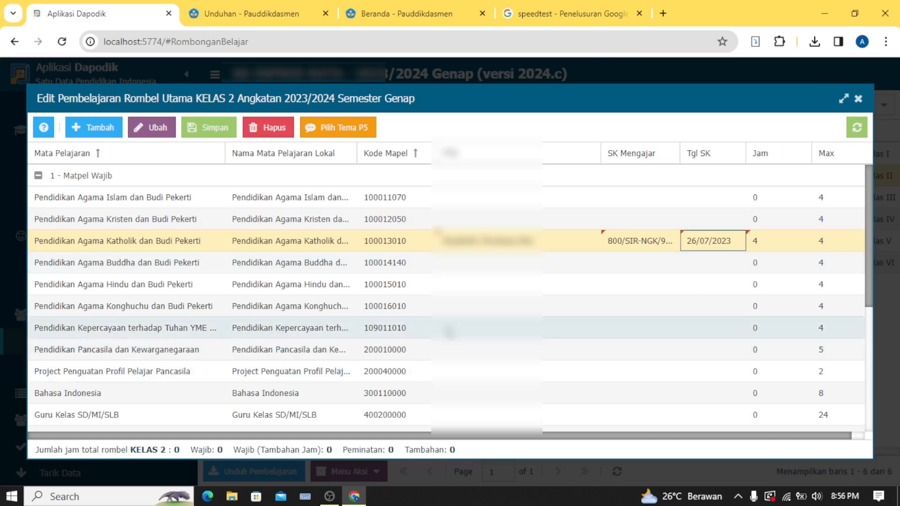
Assign the KELAS 2 class teacher to Project Penguatan Profil Pelajar Pancasila and paste the copied decree number as its SK Mengajar
{"action": "left_click", "coordinate": [463, 371]}
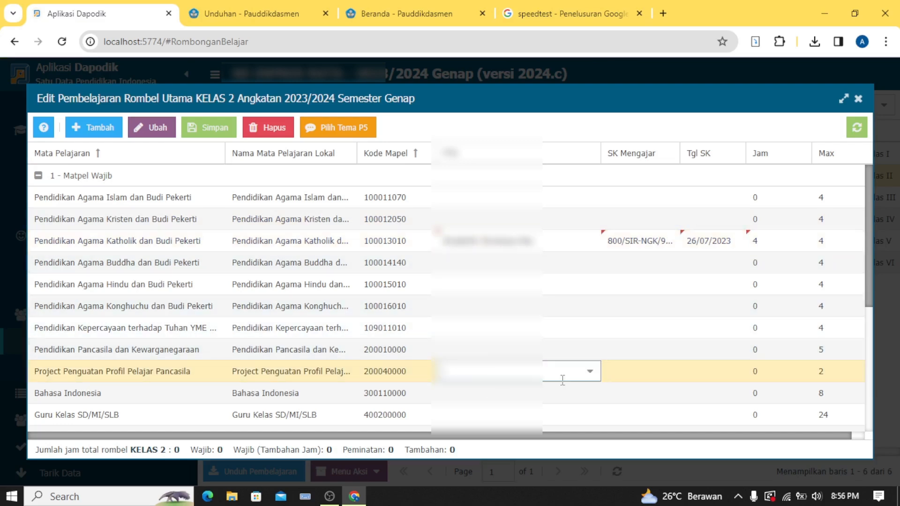
{"action": "left_click", "coordinate": [590, 371]}
{"action": "scroll", "coordinate": [509, 323], "scroll_direction": "down", "scroll_amount": 5}
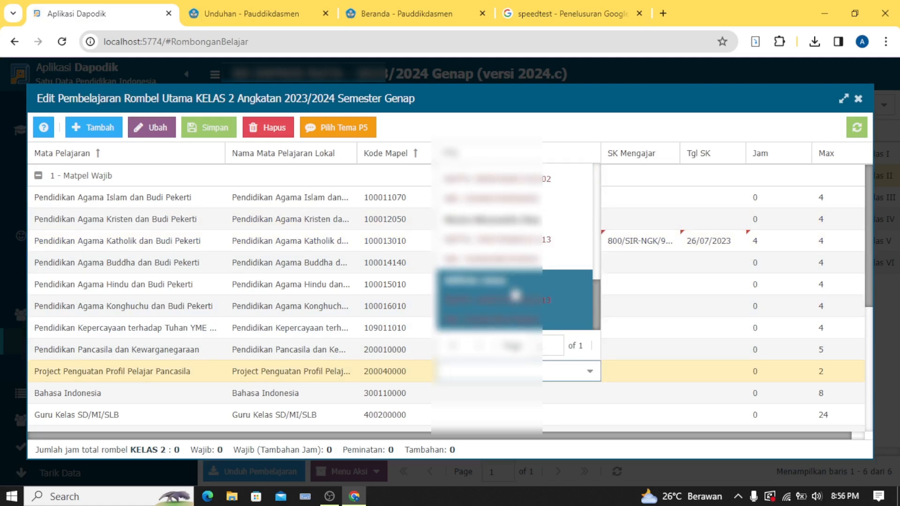
{"action": "left_click", "coordinate": [563, 252]}
{"action": "left_click", "coordinate": [620, 370]}
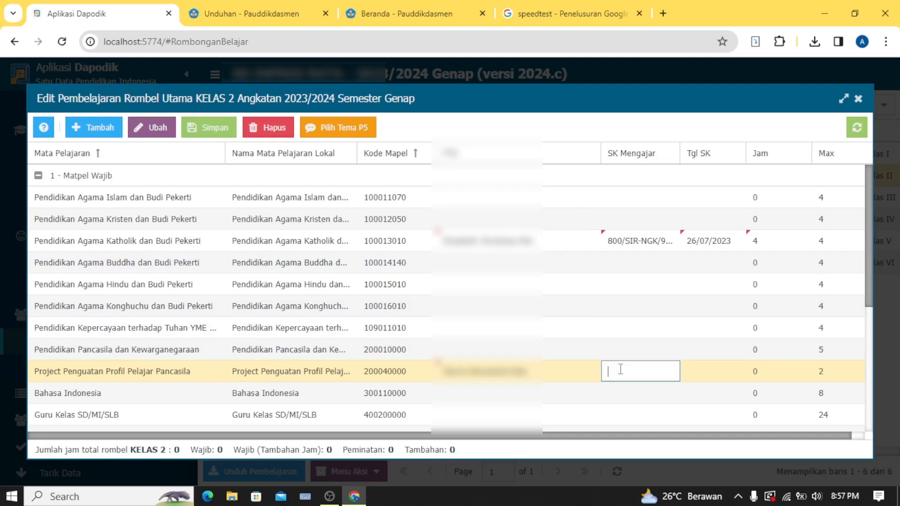
Set Tgl SK to 26/07/2023 and Jam to 2 for Project Penguatan Profil Pelajar Pancasila
{"action": "left_click", "coordinate": [708, 376]}
{"action": "type", "text": "26"}
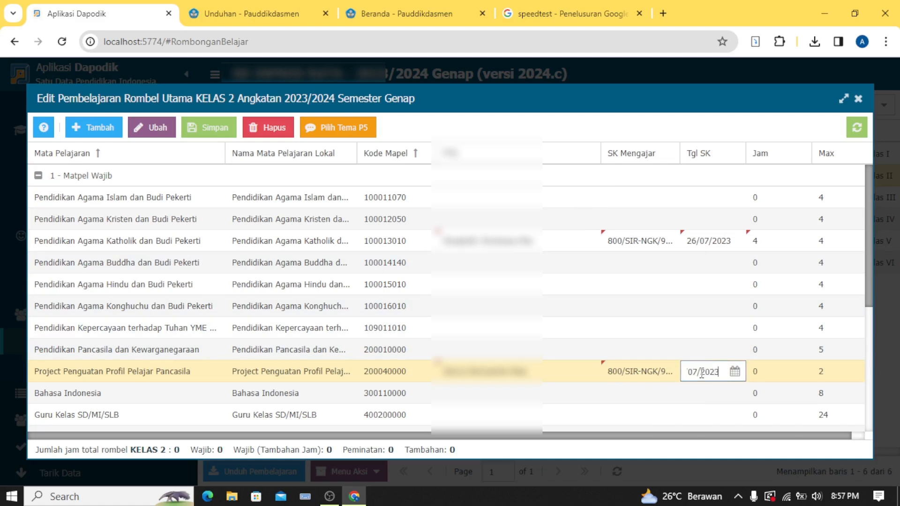
{"action": "left_click", "coordinate": [769, 376]}
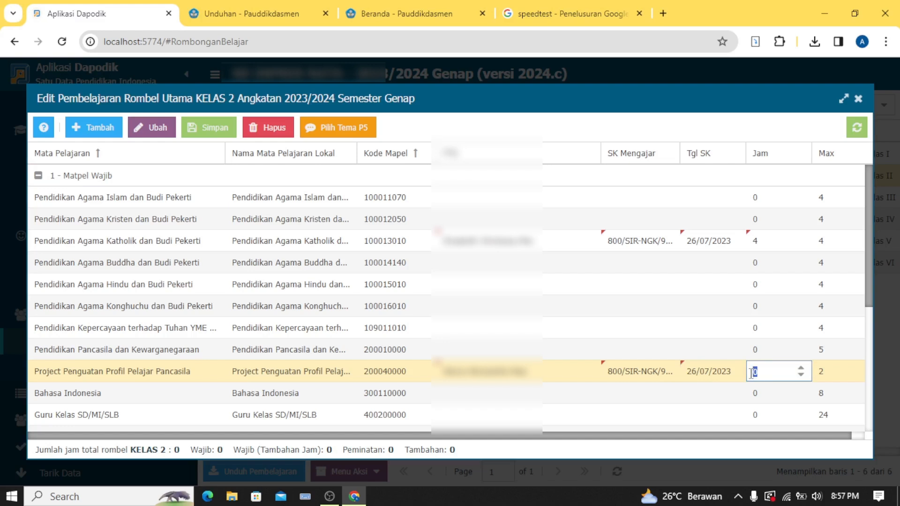
{"action": "left_click", "coordinate": [698, 376]}
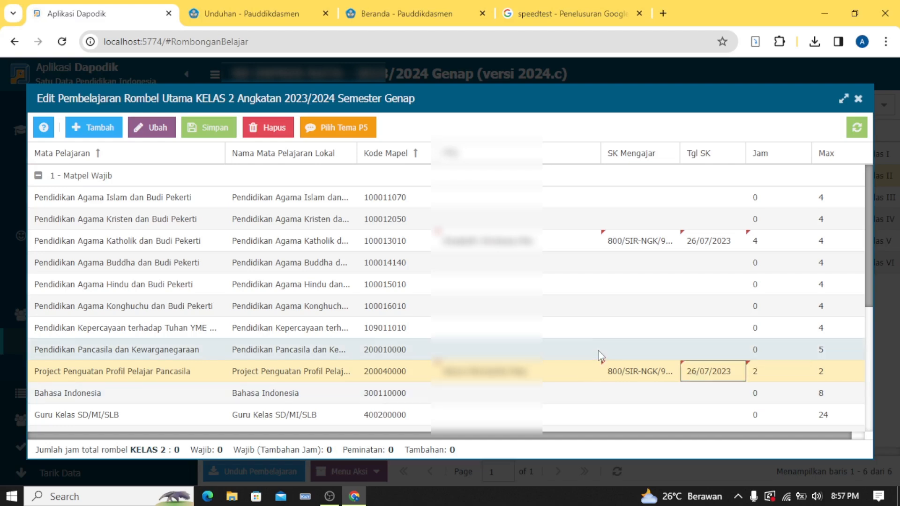
Assign the KELAS 2 class teacher to Guru Kelas SD/MI/SLB and paste the copied decree number as its SK Mengajar
{"action": "scroll", "coordinate": [598, 357], "scroll_direction": "down", "scroll_amount": 4}
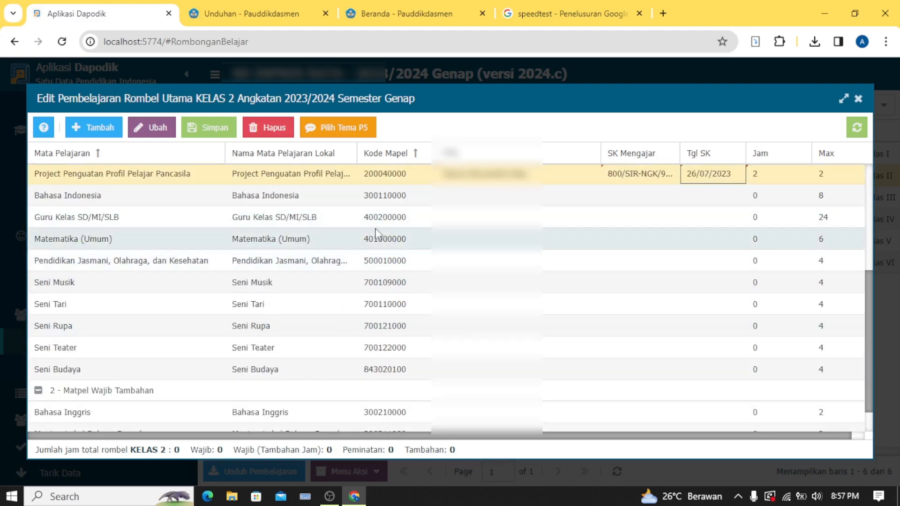
{"action": "left_click", "coordinate": [448, 262]}
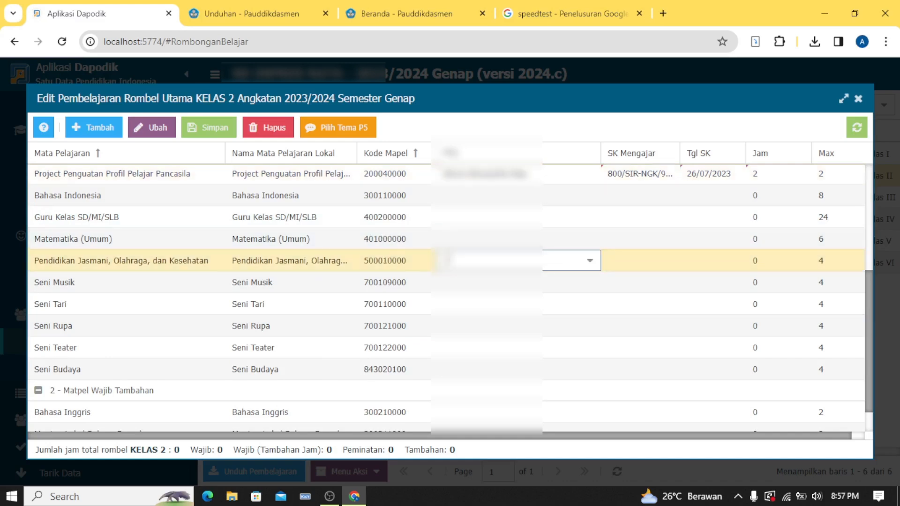
{"action": "left_click", "coordinate": [441, 222]}
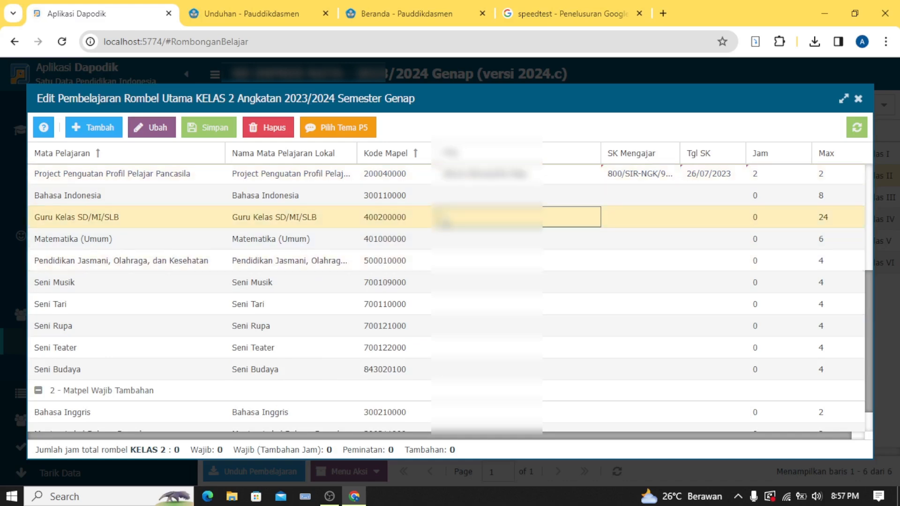
{"action": "left_click", "coordinate": [590, 217]}
{"action": "scroll", "coordinate": [520, 324], "scroll_direction": "down", "scroll_amount": 3}
{"action": "scroll", "coordinate": [519, 334], "scroll_direction": "down", "scroll_amount": 5}
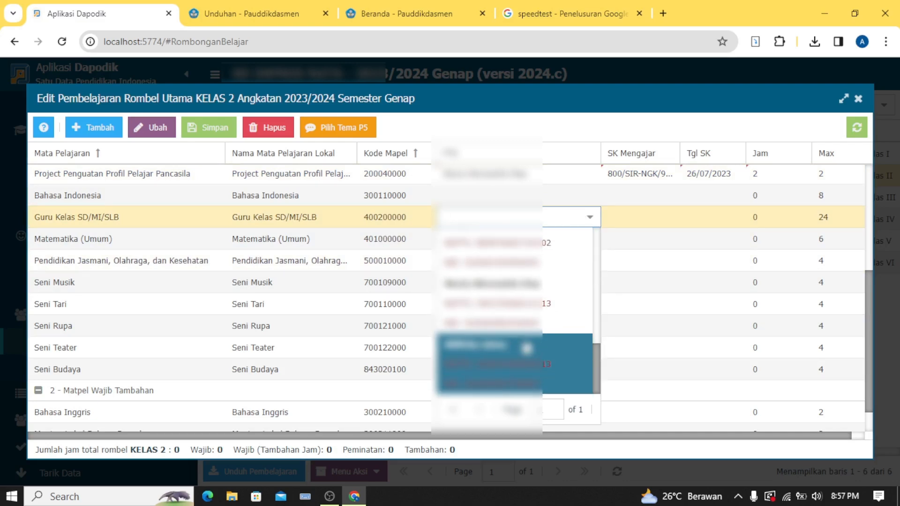
{"action": "left_click", "coordinate": [536, 317]}
{"action": "left_click", "coordinate": [633, 221]}
{"action": "key", "text": "ctrl+v"}
Set Tgl SK to 26/07/2023 and Jam to 24 for Guru Kelas SD/MI/SLB
{"action": "left_click", "coordinate": [706, 219]}
{"action": "type", "text": "26"}
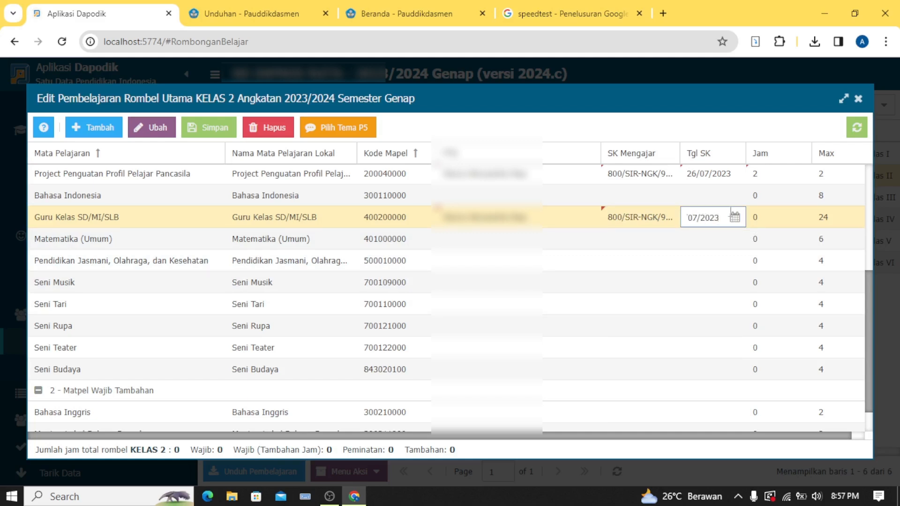
{"action": "type", "text": "/07/2023"}
{"action": "left_click", "coordinate": [755, 217]}
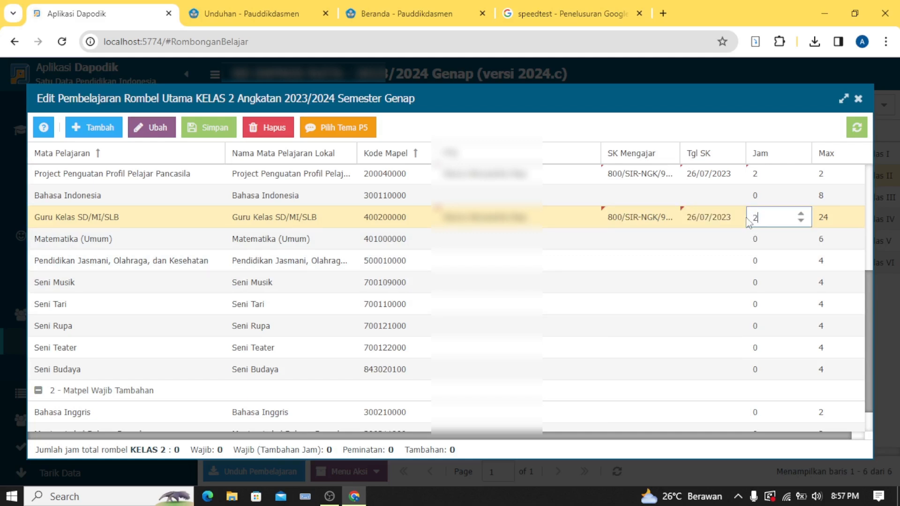
{"action": "left_click", "coordinate": [754, 238]}
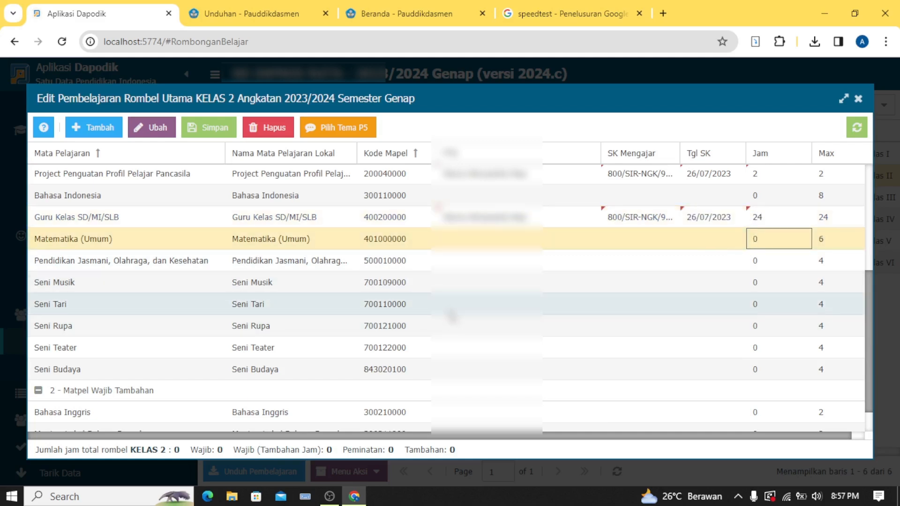
Assign the physical education teacher to Pendidikan Jasmani, Olahraga, dan Kesehatan and paste the copied decree number as its SK Mengajar
{"action": "left_click", "coordinate": [590, 261]}
{"action": "left_click", "coordinate": [595, 263]}
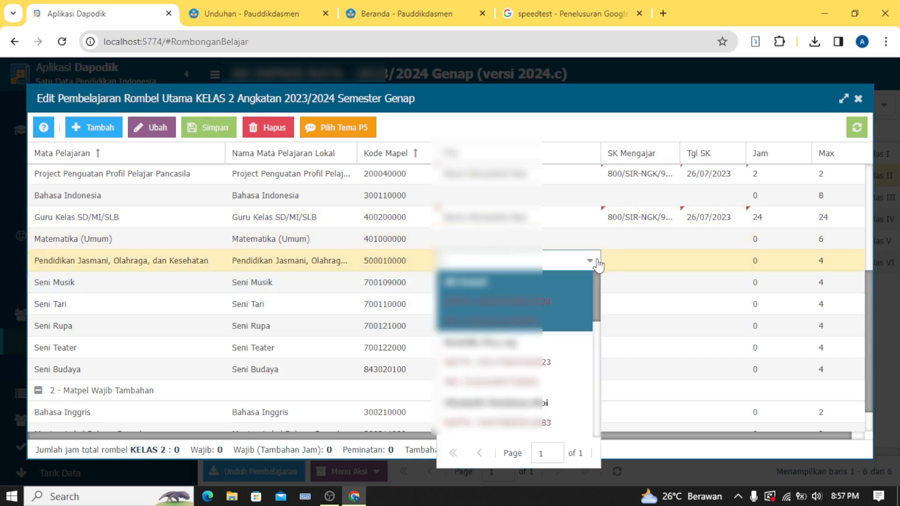
{"action": "left_click", "coordinate": [533, 324]}
{"action": "left_click", "coordinate": [627, 260]}
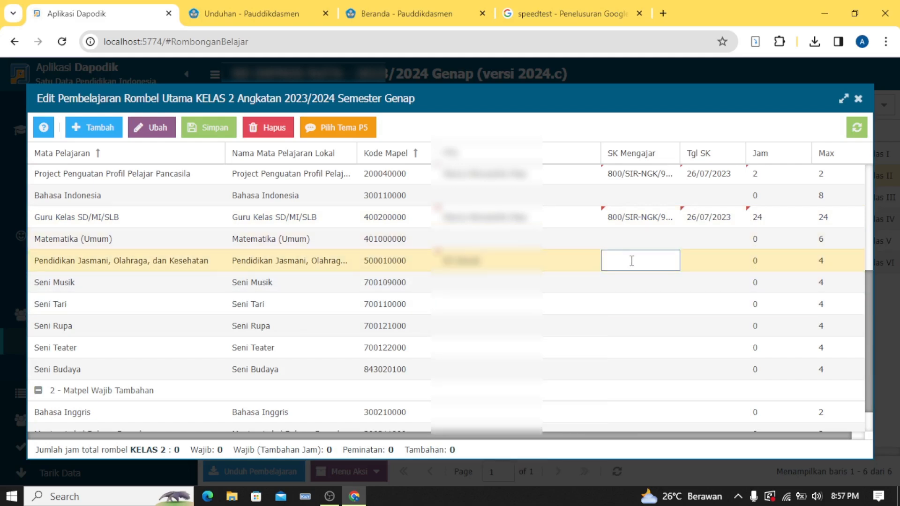
Set Tgl SK to 26/07/2023 and Jam to 4 for Pendidikan Jasmani, Olahraga, dan Kesehatan
{"action": "left_click", "coordinate": [694, 263]}
{"action": "type", "text": "2023"}
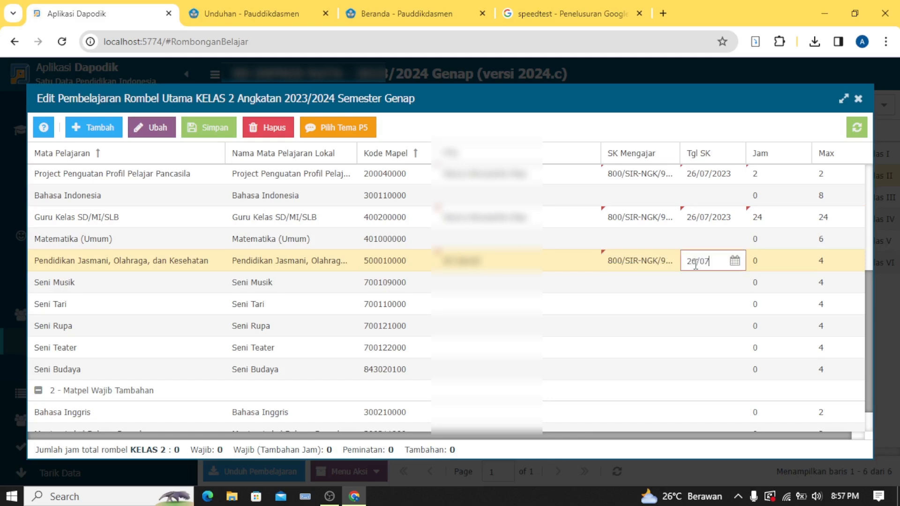
{"action": "left_click", "coordinate": [757, 262]}
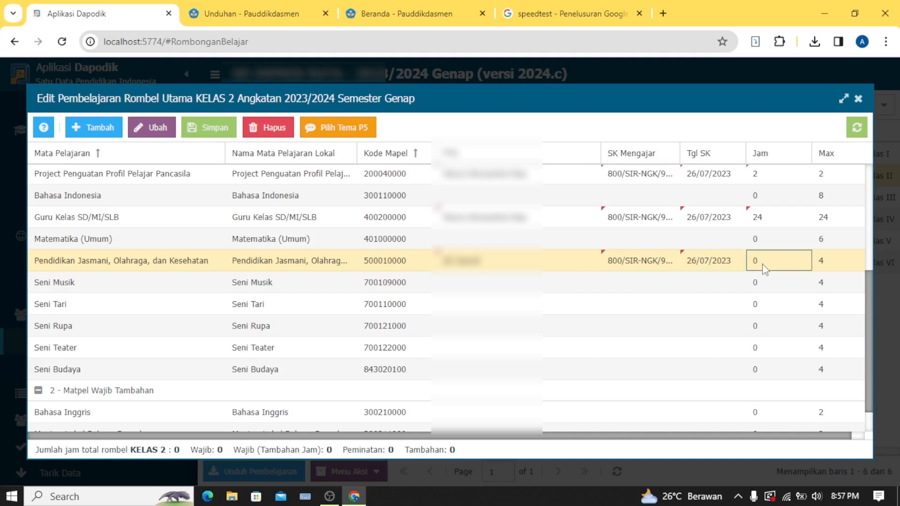
{"action": "type", "text": "4"}
{"action": "left_click", "coordinate": [696, 265]}
Check the filled-in subject rows and save the KELAS 2 learning data
{"action": "scroll", "coordinate": [450, 356], "scroll_direction": "down", "scroll_amount": 1}
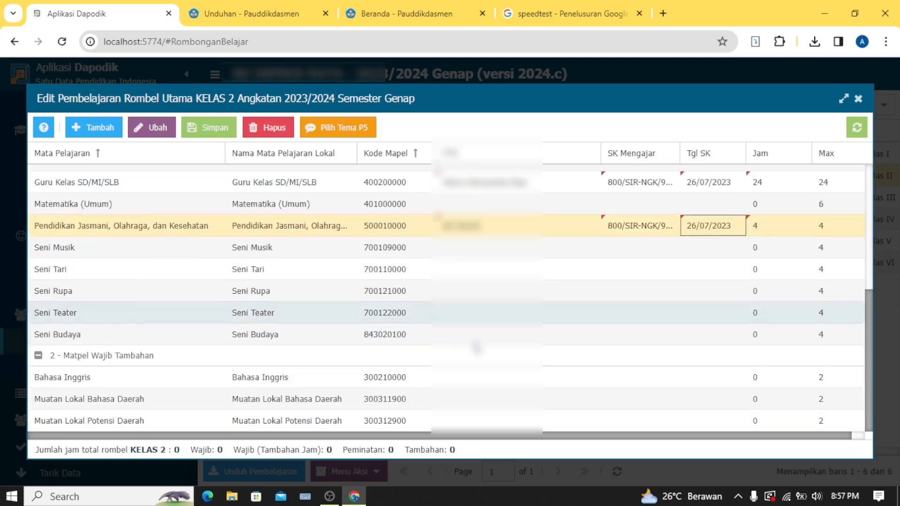
{"action": "scroll", "coordinate": [479, 342], "scroll_direction": "up", "scroll_amount": 5}
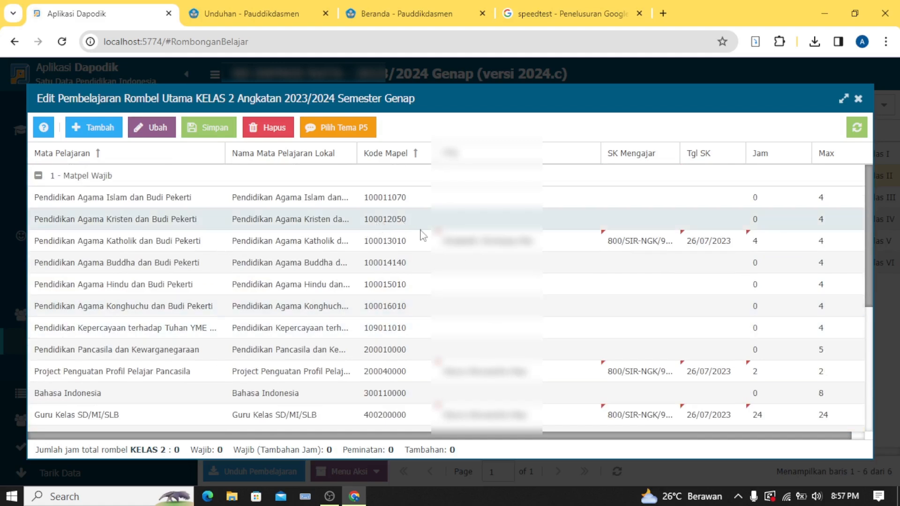
{"action": "left_click", "coordinate": [209, 130]}
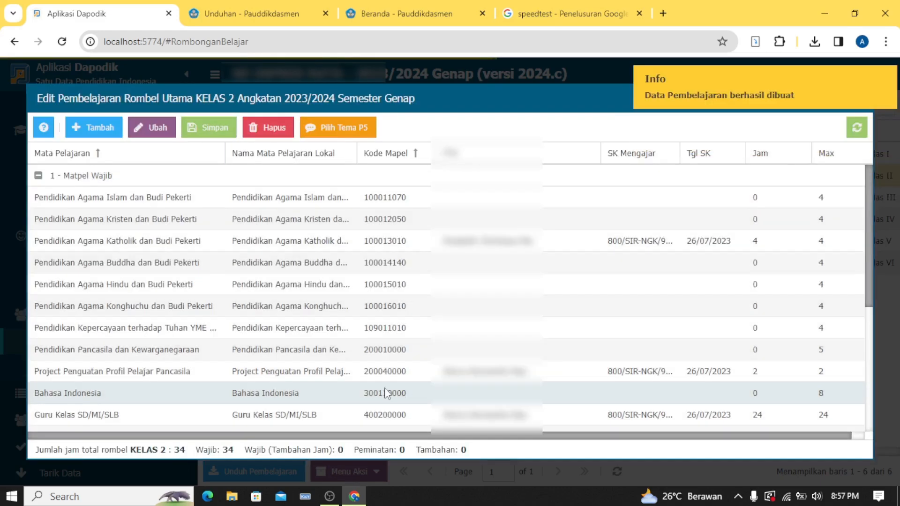
Open the P5 themes of KELAS 2's Project Penguatan Profil Pelajar Pancasila and assign the class teacher to Gaya Hidup Berkelanjutan
{"action": "left_click", "coordinate": [382, 375]}
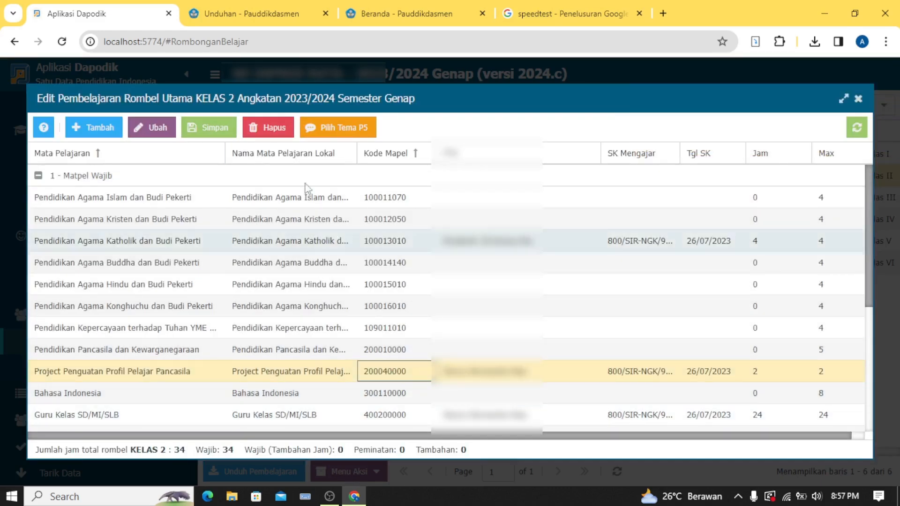
{"action": "left_click", "coordinate": [364, 129]}
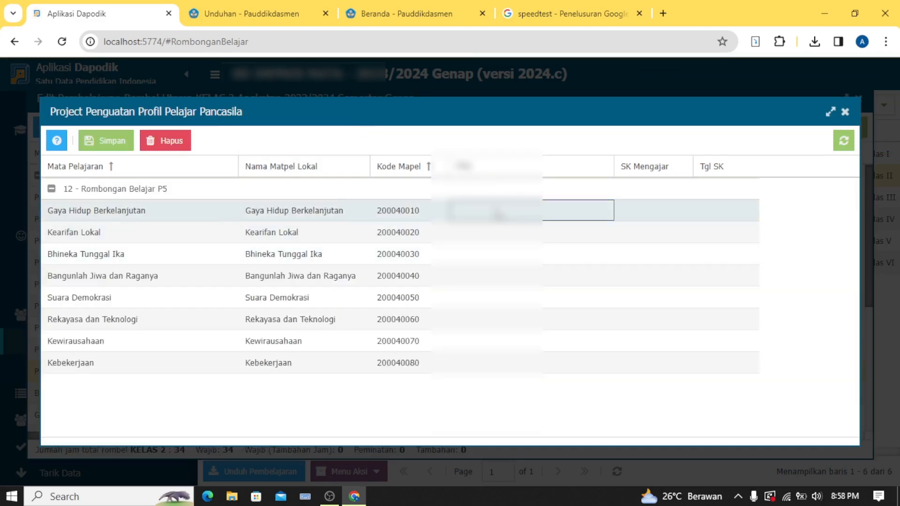
{"action": "left_click", "coordinate": [598, 217]}
{"action": "left_click", "coordinate": [600, 216]}
{"action": "scroll", "coordinate": [525, 304], "scroll_direction": "down", "scroll_amount": 1}
{"action": "scroll", "coordinate": [515, 323], "scroll_direction": "down", "scroll_amount": 3}
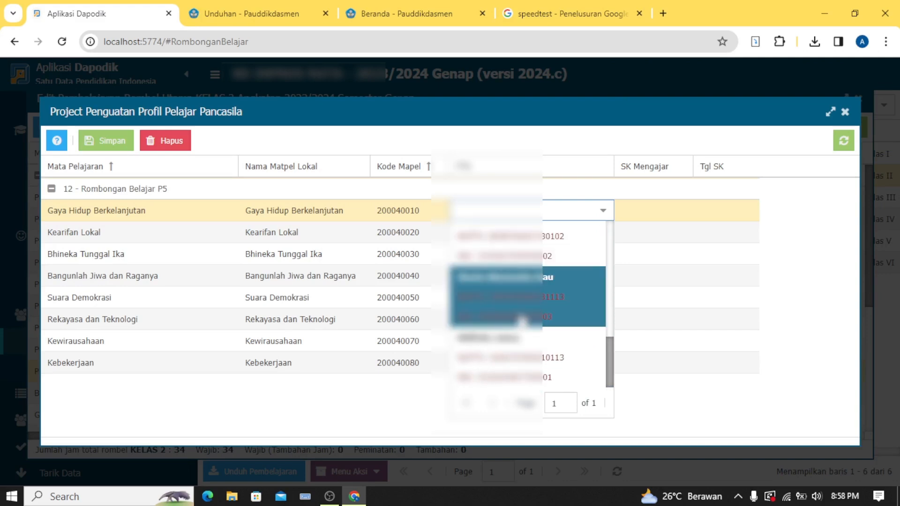
{"action": "left_click", "coordinate": [515, 313]}
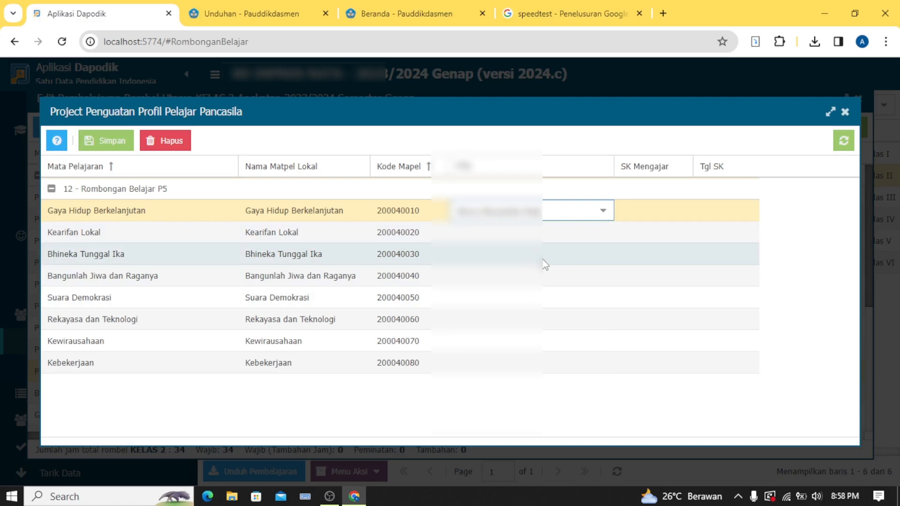
Assign the class teacher to Kearifan Lokal and enter the decree number as SK Mengajar for both themes
{"action": "left_click", "coordinate": [545, 239]}
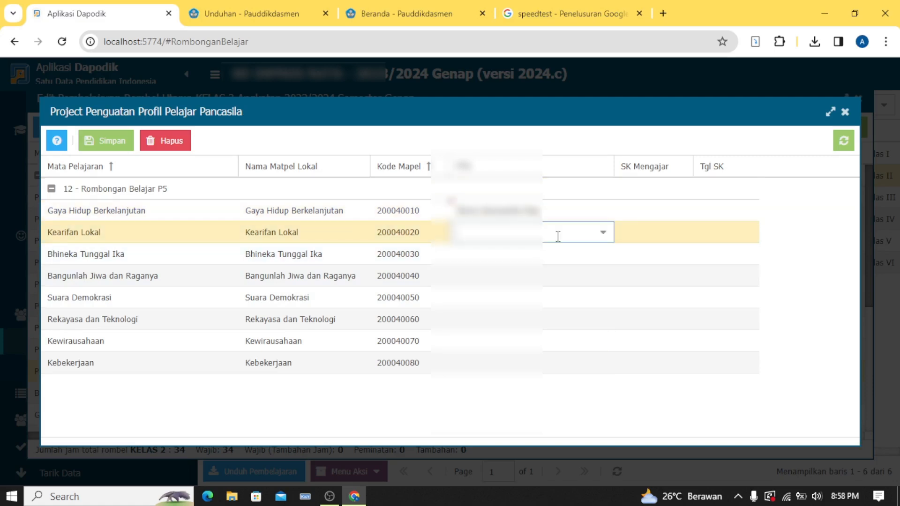
{"action": "left_click", "coordinate": [599, 239]}
{"action": "scroll", "coordinate": [526, 334], "scroll_direction": "down", "scroll_amount": 6}
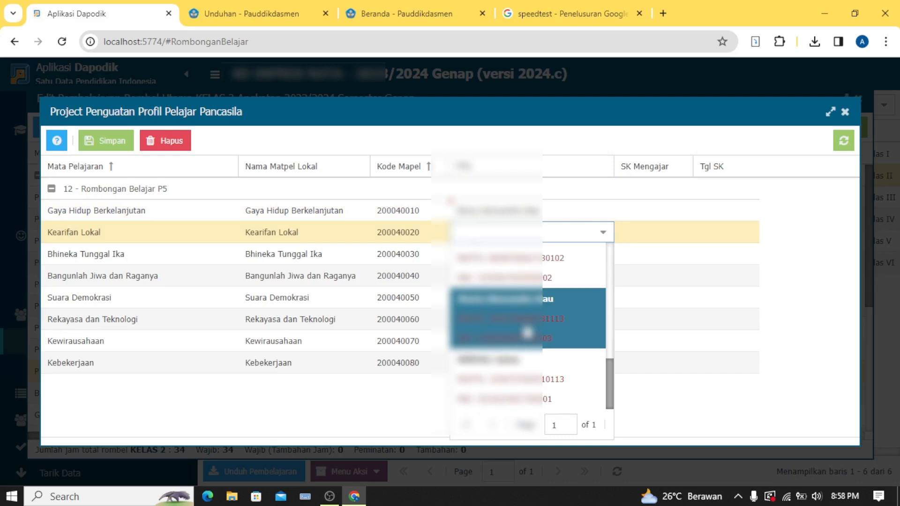
{"action": "left_click", "coordinate": [526, 332]}
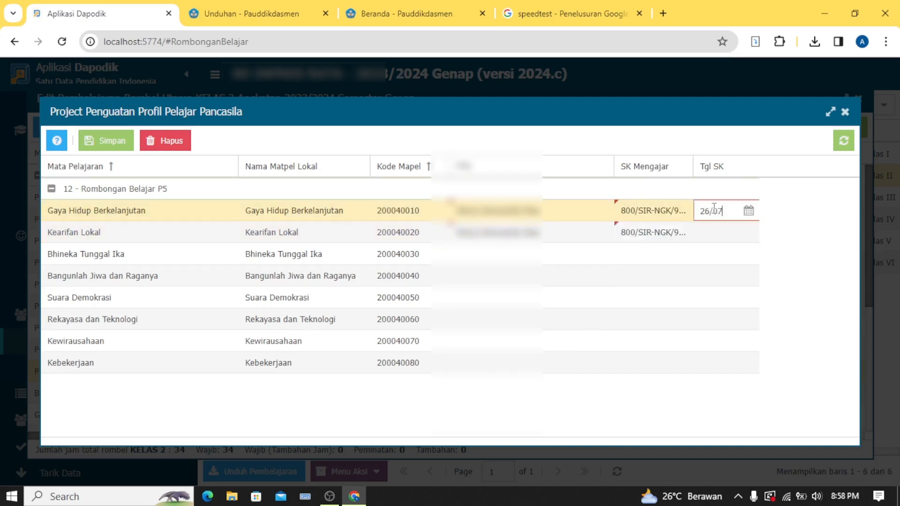
Set Tgl SK to 26/07/2023 for Gaya Hidup Berkelanjutan and Kearifan Lokal, and save the KELAS 2 themes
{"action": "type", "text": "/2023"}
{"action": "left_click", "coordinate": [723, 233]}
{"action": "type", "text": "26/07/2023"}
{"action": "left_click", "coordinate": [719, 254]}
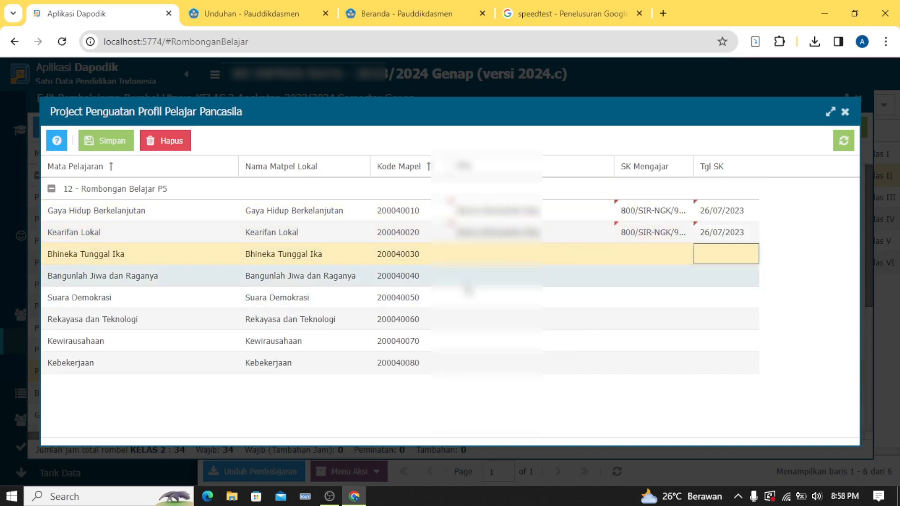
{"action": "left_click", "coordinate": [119, 143]}
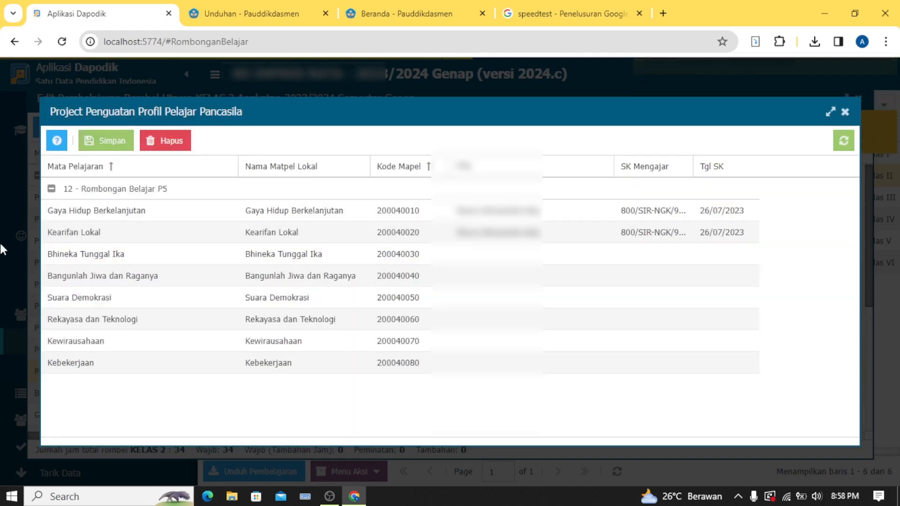
{"action": "left_click", "coordinate": [847, 114]}
{"action": "left_click", "coordinate": [857, 98]}
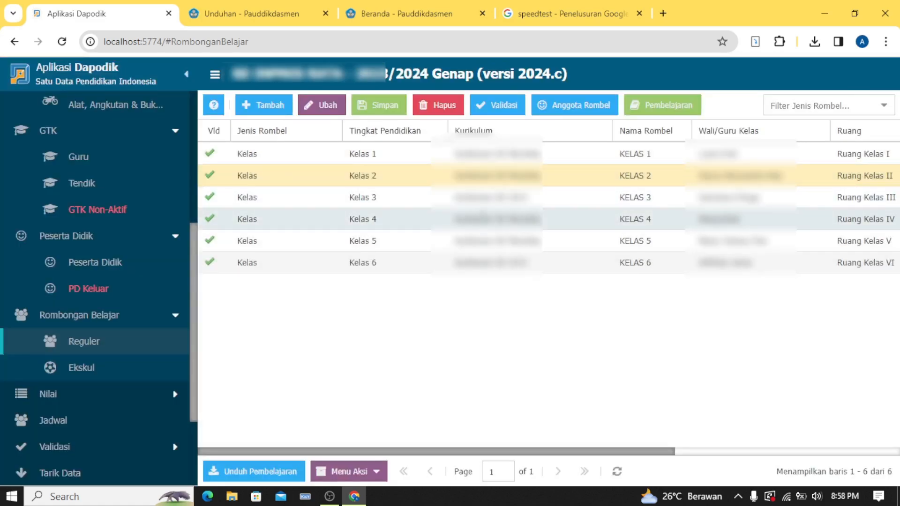
Open the Pembelajaran data of KELAS 3 and assign the religion teacher to Pendidikan Agama Katholik
{"action": "left_click", "coordinate": [493, 205]}
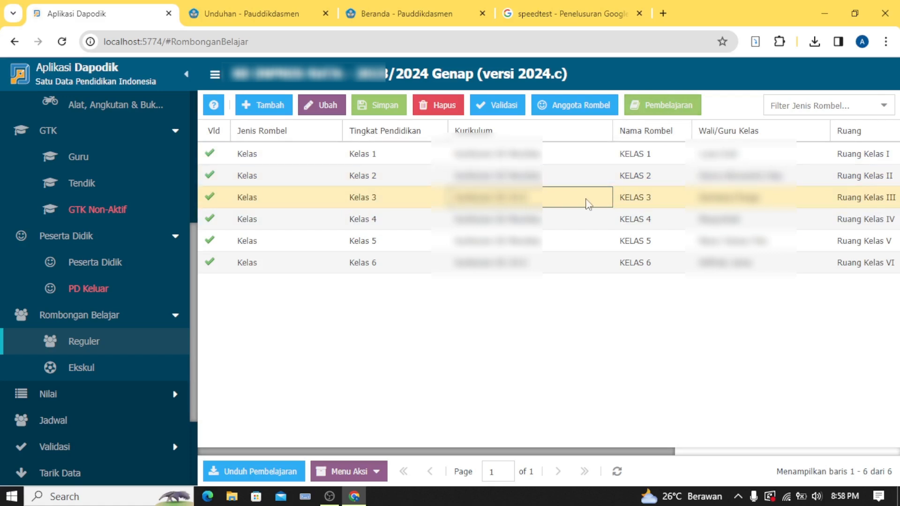
{"action": "left_click", "coordinate": [671, 112]}
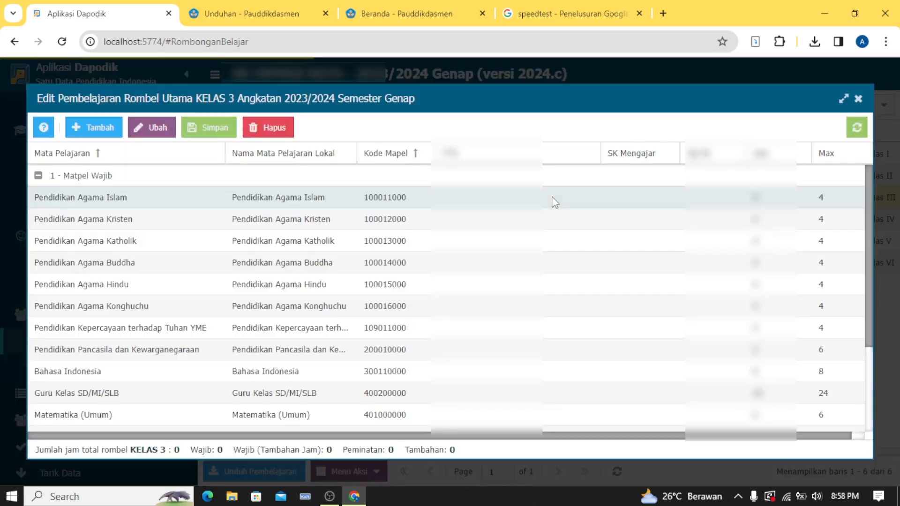
{"action": "left_click", "coordinate": [452, 244]}
{"action": "left_click", "coordinate": [593, 242]}
{"action": "left_click", "coordinate": [527, 344]}
Enter the decree number as SK Mengajar for Pendidikan Agama Katholik and set its Tgl SK to 26/07/2023
{"action": "left_click", "coordinate": [650, 241]}
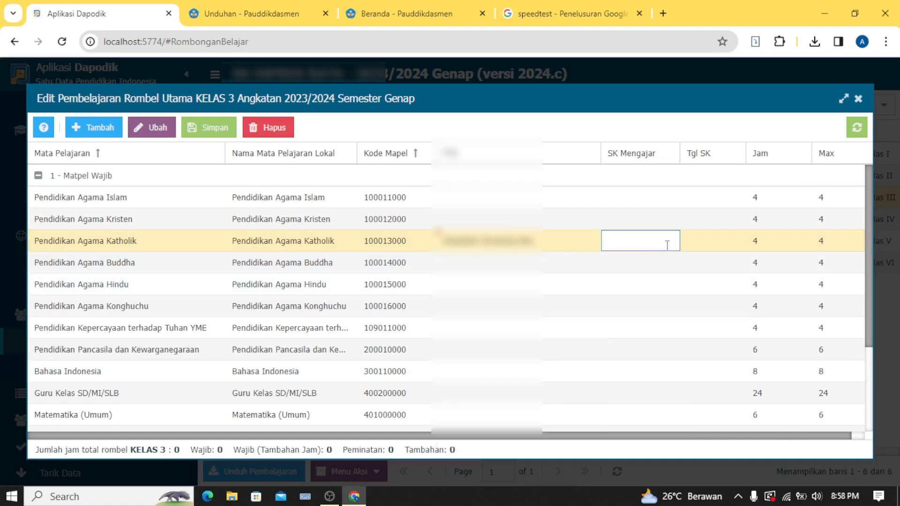
{"action": "left_click", "coordinate": [712, 241]}
{"action": "type", "text": "2023"}
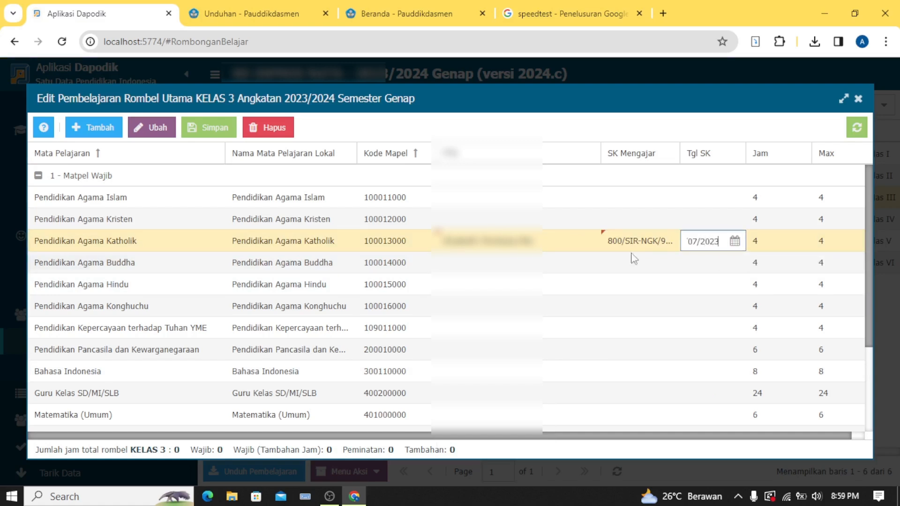
{"action": "left_click", "coordinate": [631, 243]}
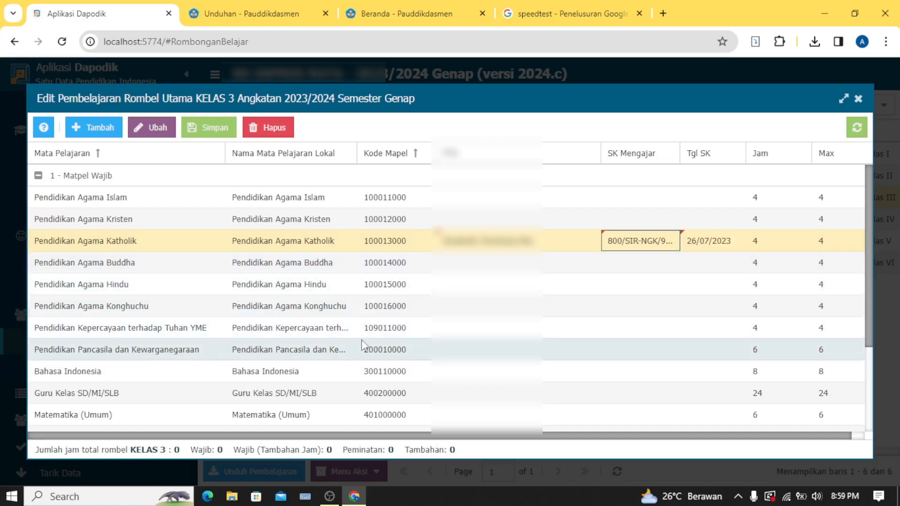
Assign the class teacher to Guru Kelas SD/MI/SLB in KELAS 3, with the decree number and Tgl SK 26/07/2023
{"action": "left_click", "coordinate": [486, 393]}
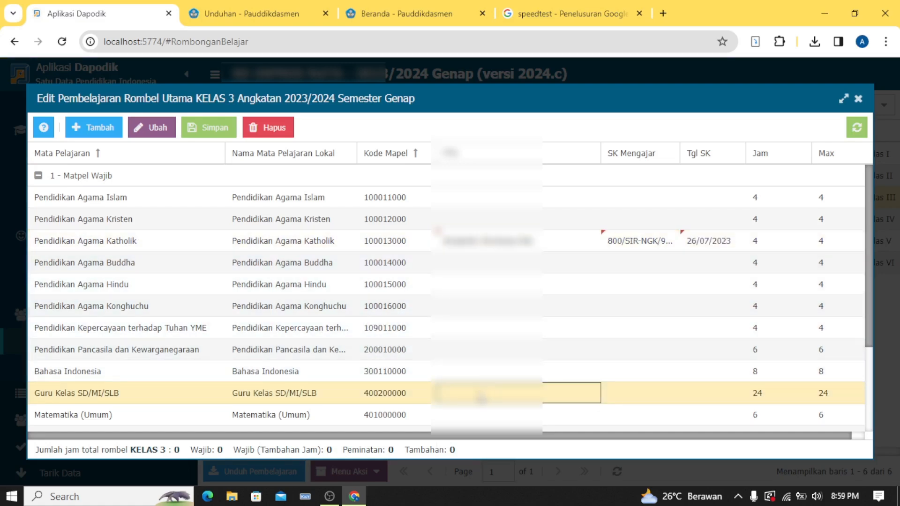
{"action": "left_click", "coordinate": [533, 310]}
{"action": "left_click", "coordinate": [702, 395]}
{"action": "type", "text": "26/"}
{"action": "type", "text": "07/2023"}
{"action": "left_click", "coordinate": [633, 394]}
Assign the physical education teacher to Pendidikan Jasmani, Olahraga, dan Kesehatan in KELAS 3, with the decree number and Tgl SK 26/07/2023
{"action": "scroll", "coordinate": [708, 328], "scroll_direction": "down", "scroll_amount": 3}
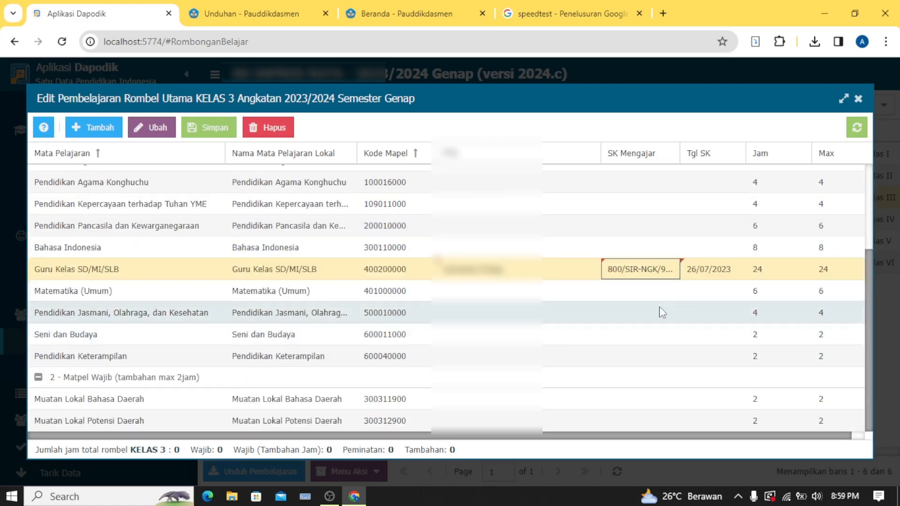
{"action": "left_click", "coordinate": [477, 322]}
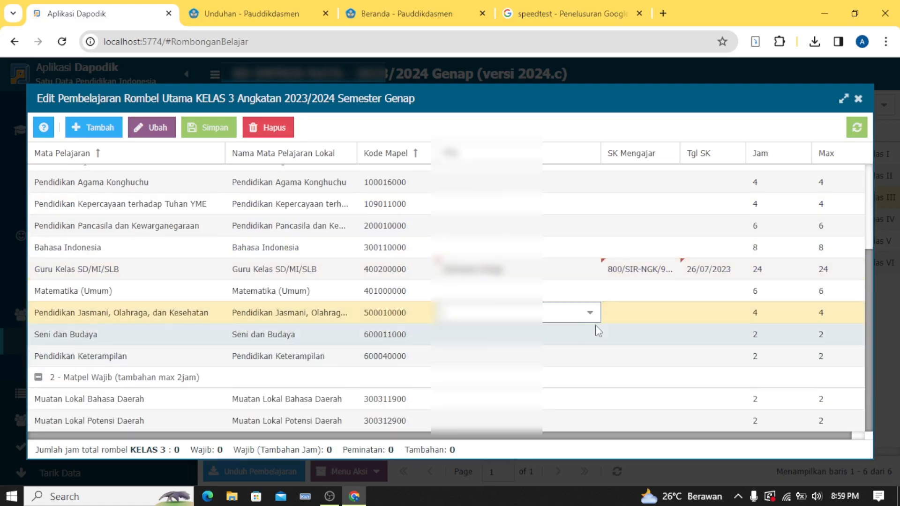
{"action": "left_click", "coordinate": [589, 313]}
{"action": "left_click", "coordinate": [508, 155]}
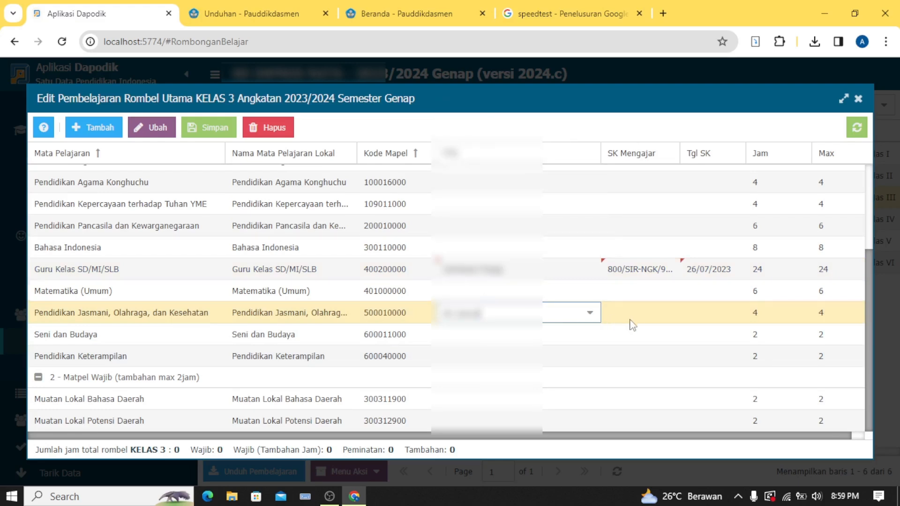
{"action": "left_click", "coordinate": [712, 312]}
{"action": "left_click", "coordinate": [773, 312]}
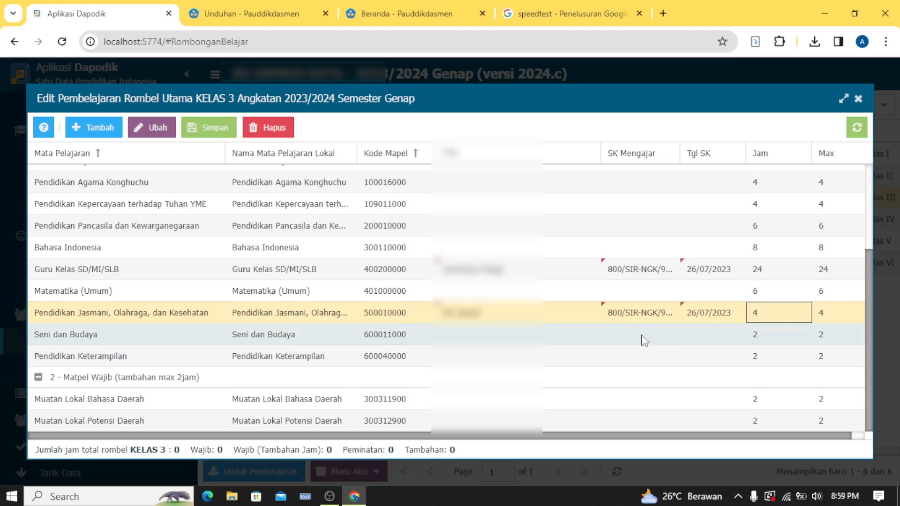
Save the KELAS 3 learning data and open the Pembelajaran data of KELAS 4
{"action": "left_click", "coordinate": [211, 130]}
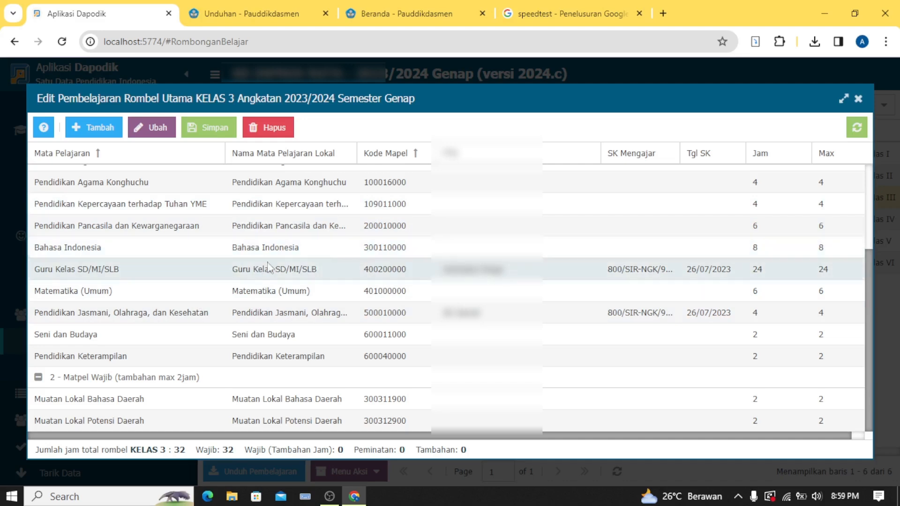
{"action": "left_click", "coordinate": [858, 100]}
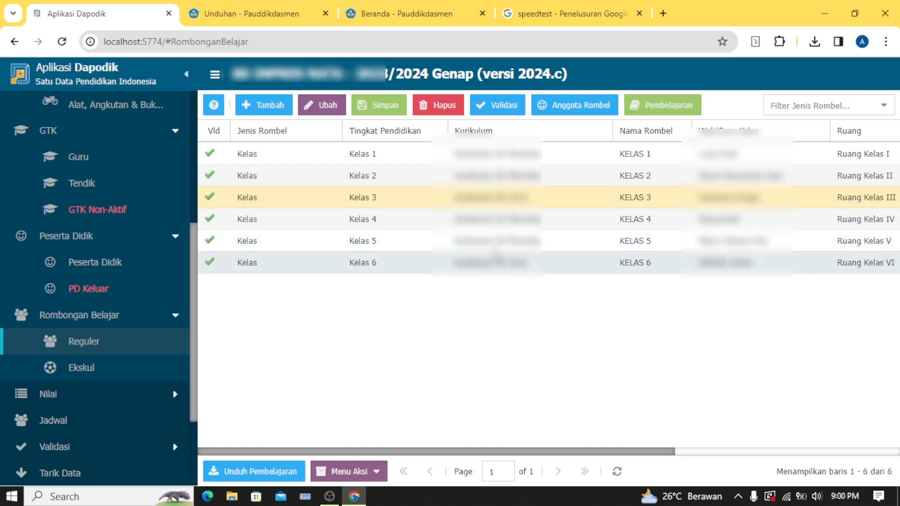
{"action": "left_click", "coordinate": [508, 224]}
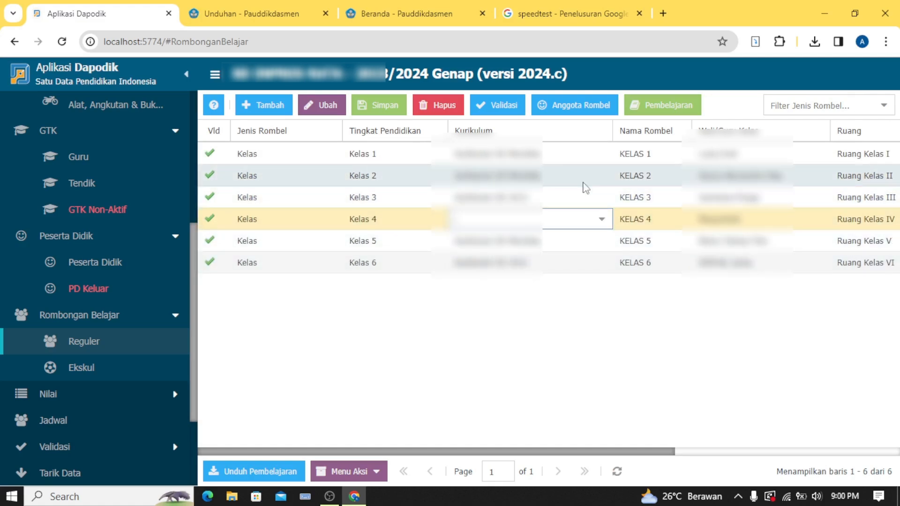
{"action": "left_click", "coordinate": [416, 223]}
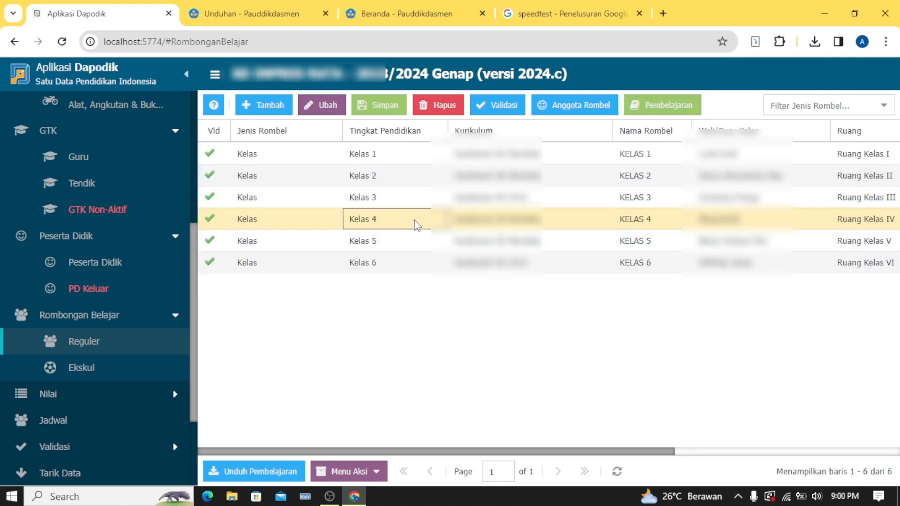
{"action": "left_click", "coordinate": [663, 109]}
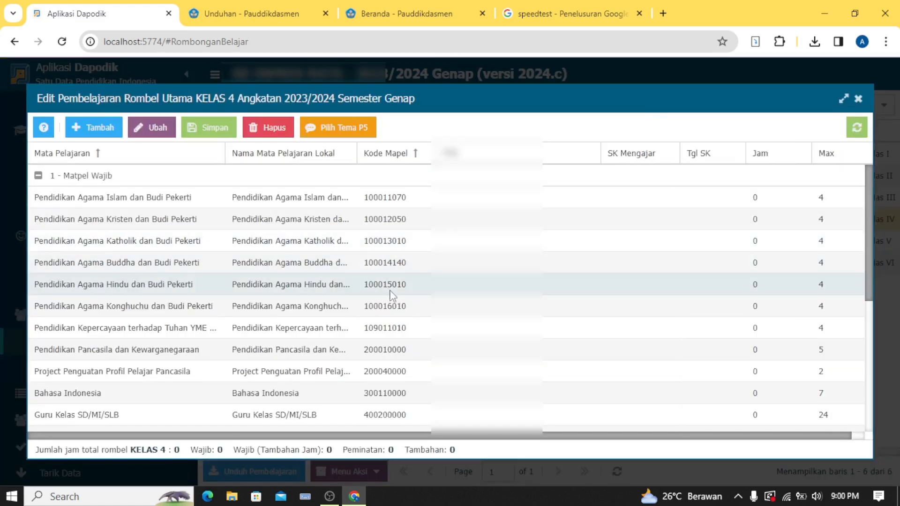
Set Jam to 2 for Project Penguatan Profil Pelajar Pancasila in KELAS 4 and save the learning data
{"action": "left_click", "coordinate": [773, 371]}
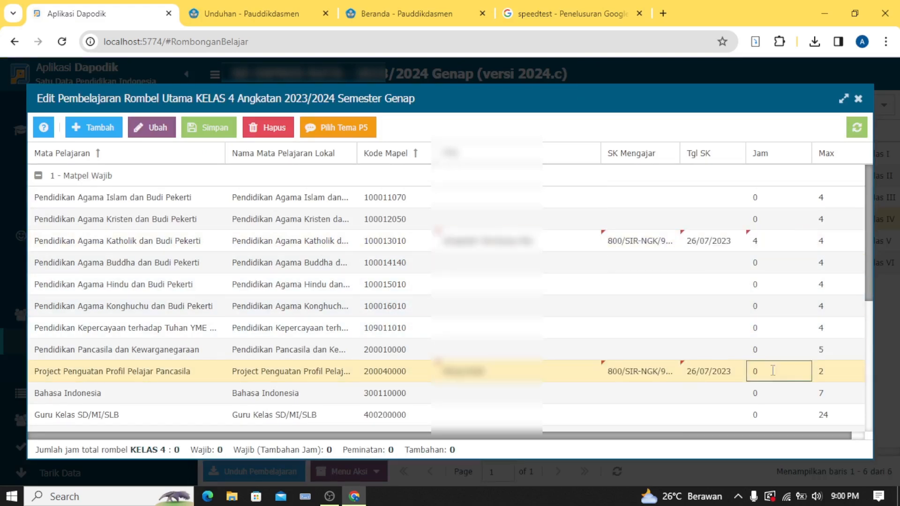
{"action": "type", "text": "2"}
{"action": "scroll", "coordinate": [773, 371], "scroll_direction": "down", "scroll_amount": 3}
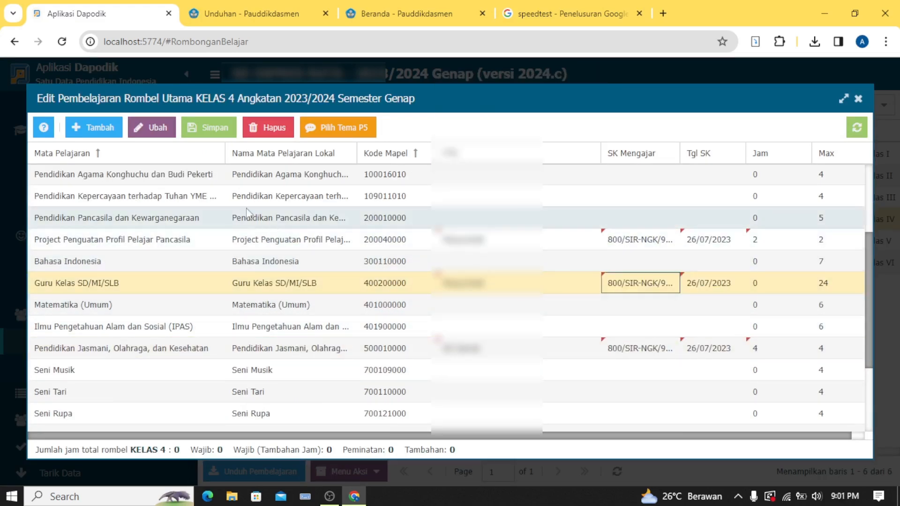
{"action": "left_click", "coordinate": [208, 134]}
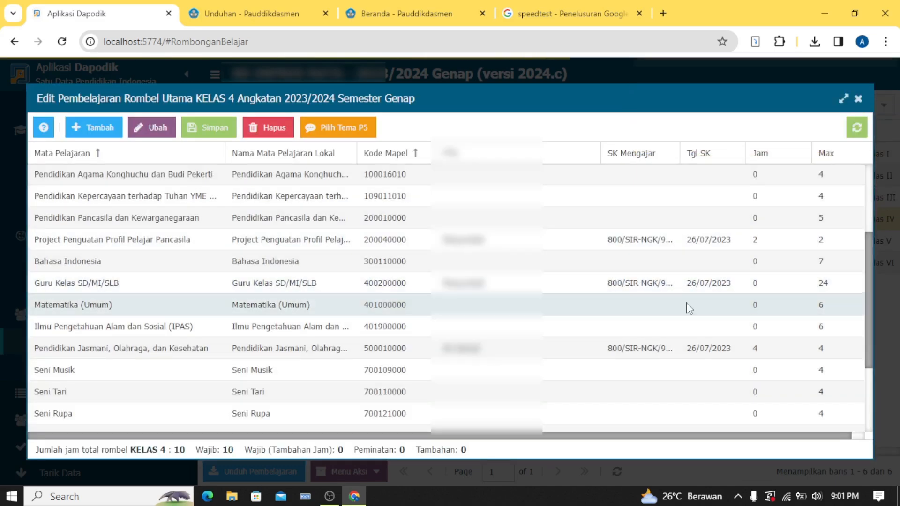
Set Jam to 24 for Guru Kelas SD/MI/SLB in KELAS 4 and save the learning data again
{"action": "double_click", "coordinate": [757, 284]}
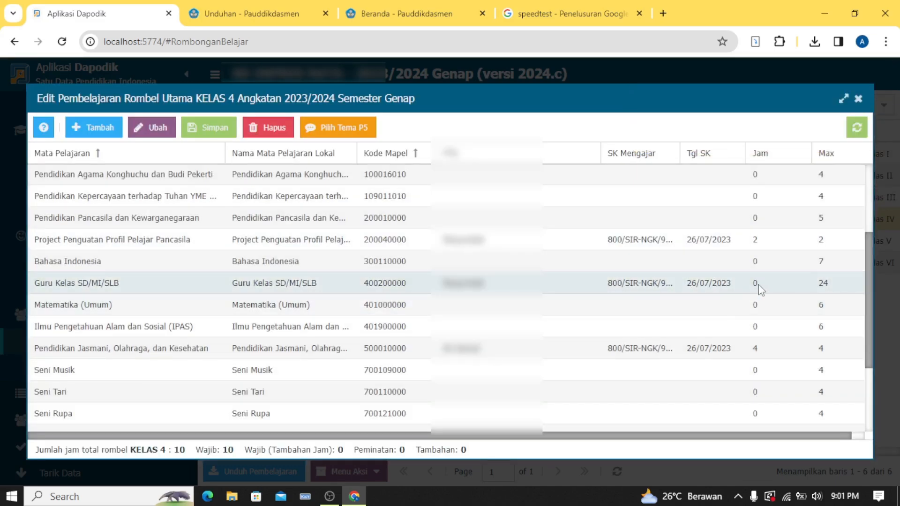
{"action": "type", "text": "24"}
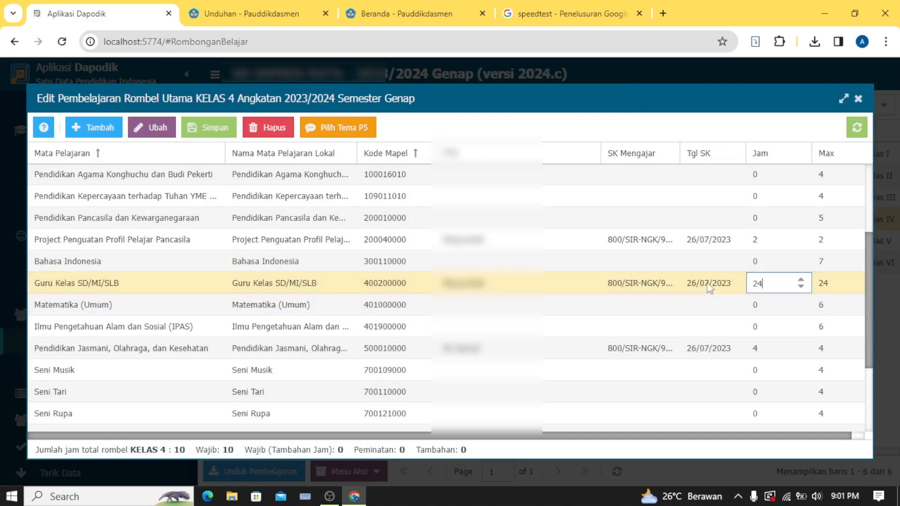
{"action": "left_click", "coordinate": [214, 135]}
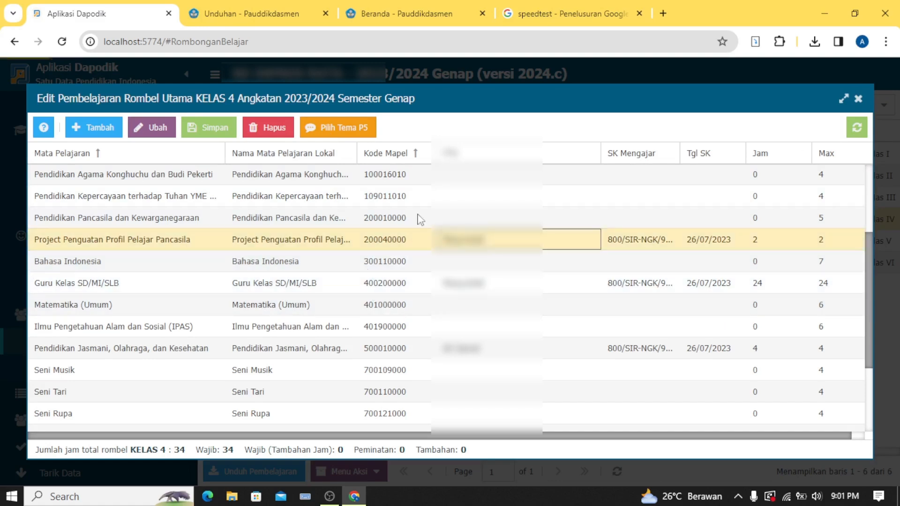
Give KELAS 4's P5 themes Gaya Hidup Berkelanjutan and Kearifan Lokal the class teacher, decree number and Tgl SK 26/07/2023, and save them
{"action": "left_click", "coordinate": [313, 128]}
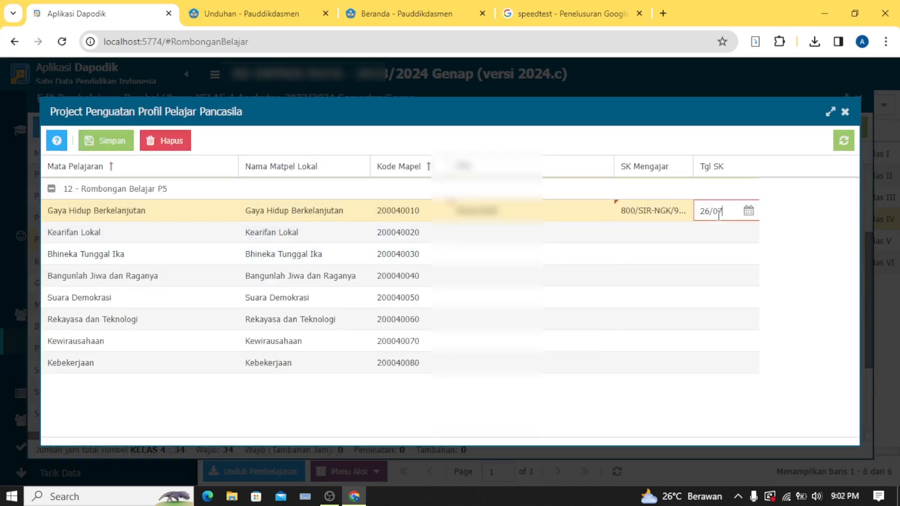
{"action": "left_click", "coordinate": [113, 140]}
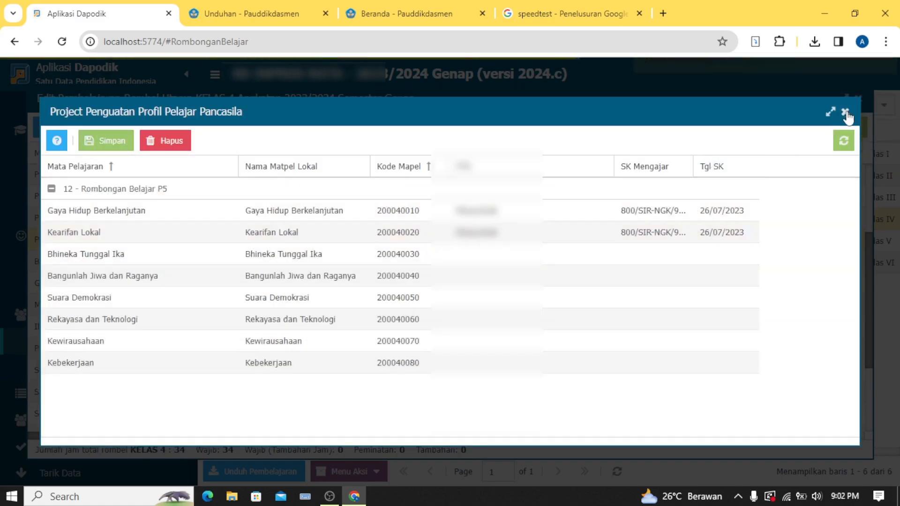
{"action": "left_click", "coordinate": [846, 114]}
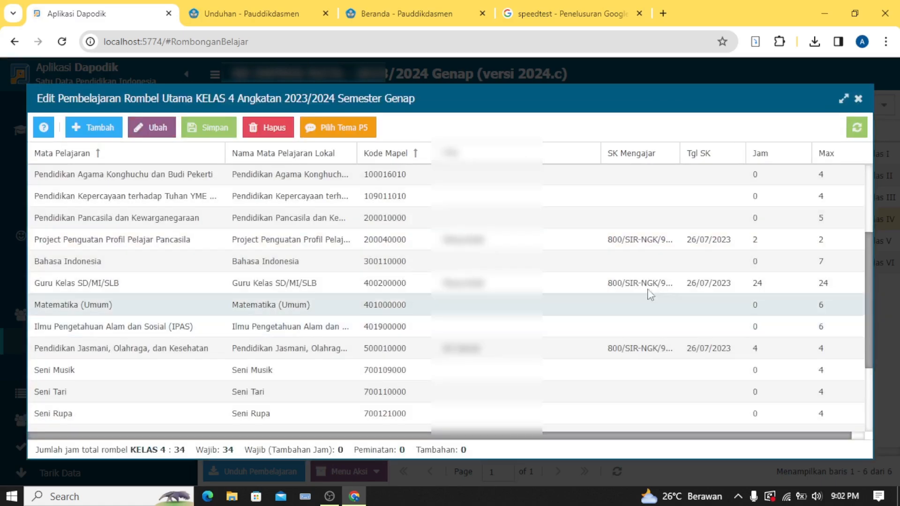
{"action": "left_click", "coordinate": [860, 101]}
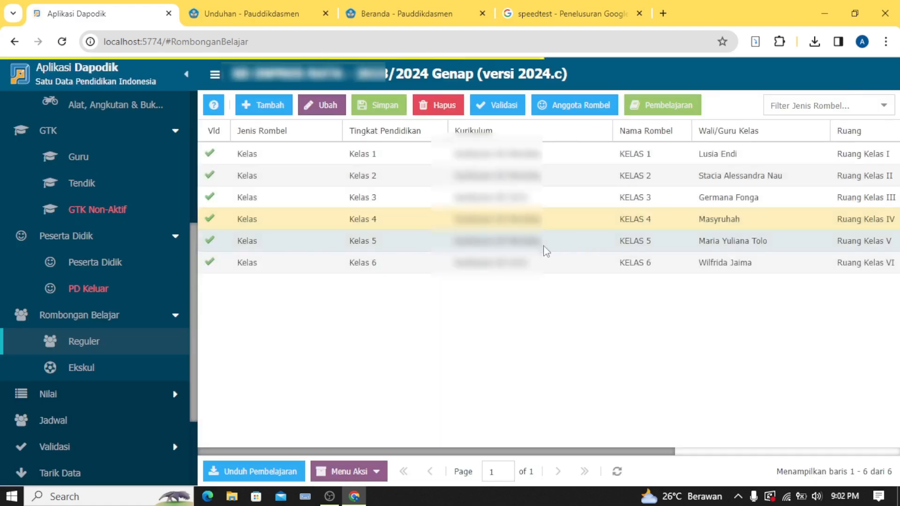
Fill in and save KELAS 5's learning data with Tgl SK 26/07/2023, Jam 2 for the Pancasila project, 24 for Guru Kelas and 4 for Pendidikan Jasmani
{"action": "left_click", "coordinate": [526, 249]}
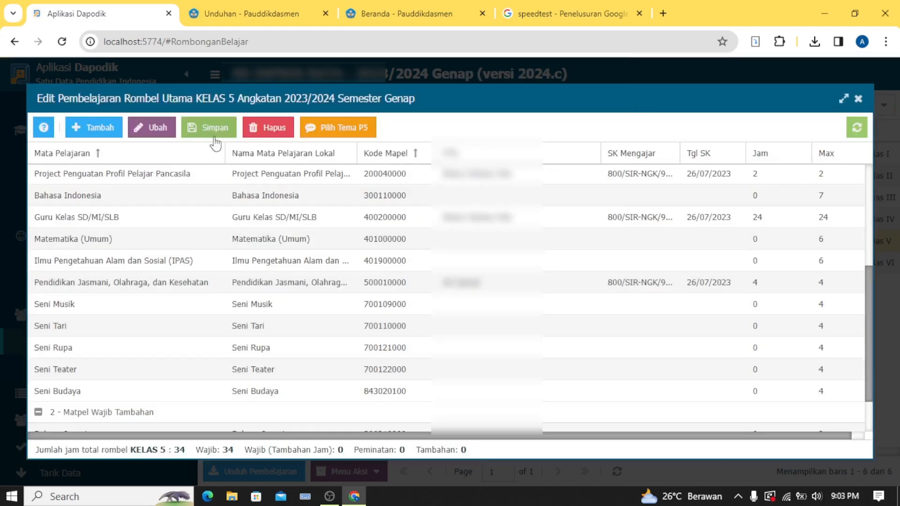
{"action": "scroll", "coordinate": [182, 271], "scroll_direction": "up", "scroll_amount": 2}
{"action": "left_click", "coordinate": [324, 239]}
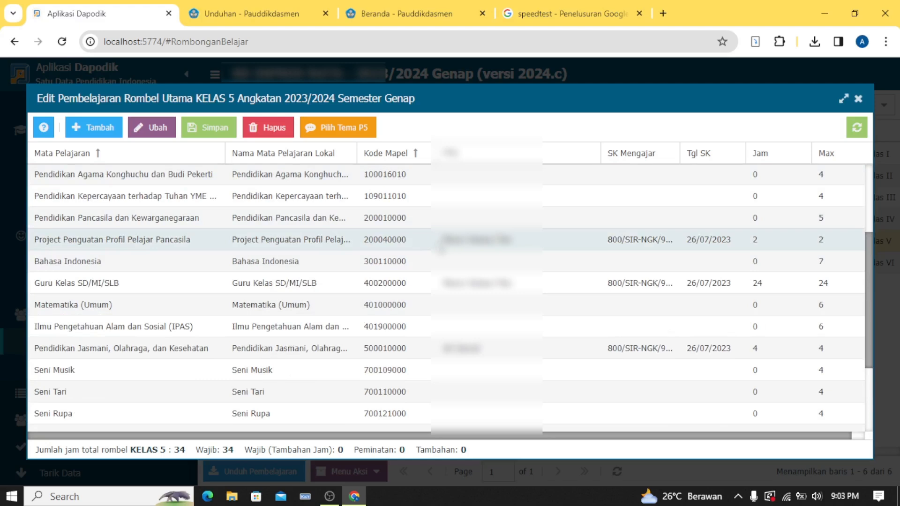
Give KELAS 5's P5 themes Gaya Hidup Berkelanjutan and Kearifan Lokal the class teacher, decree number and Tgl SK 26/07/2023, and save them
{"action": "left_click", "coordinate": [338, 127]}
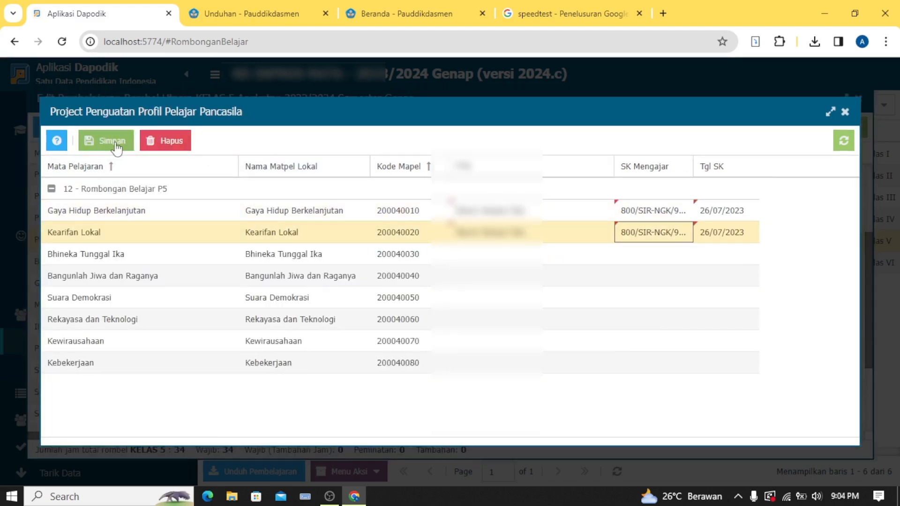
{"action": "left_click", "coordinate": [116, 145]}
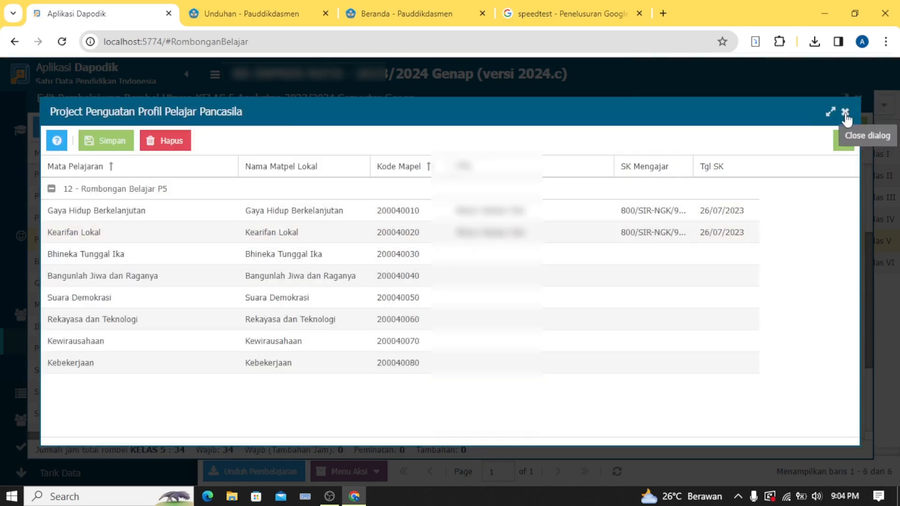
{"action": "left_click", "coordinate": [845, 113]}
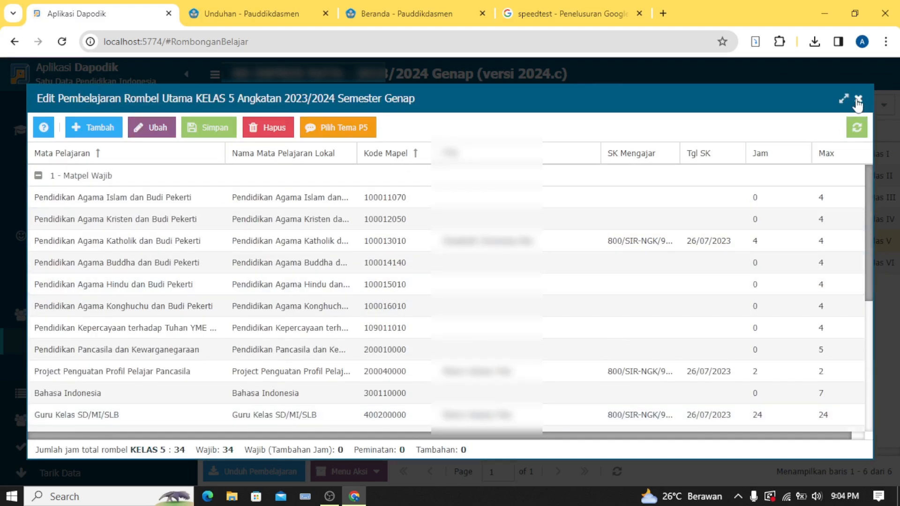
{"action": "left_click", "coordinate": [858, 98]}
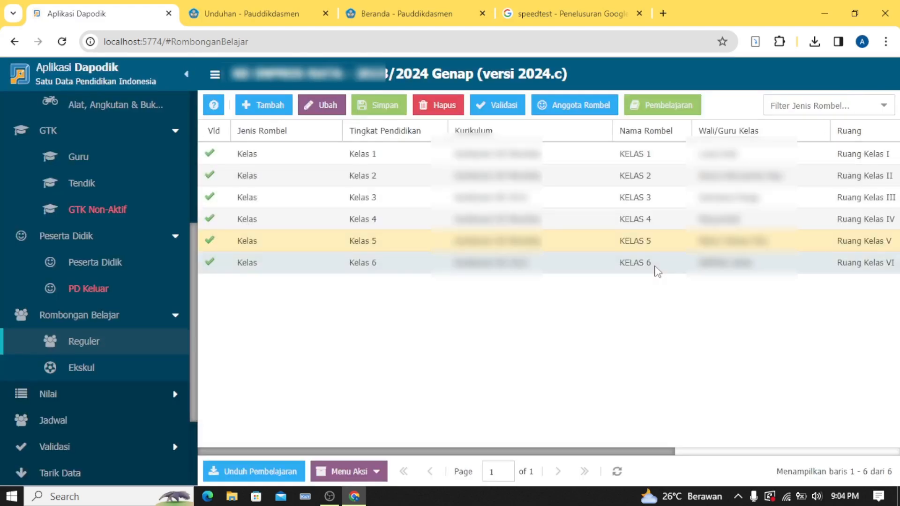
Assign the teacher, SK Mengajar number and Tgl SK 26/07/2023 to KELAS 6's Guru Kelas SD/MI/SLB and Pendidikan Jasmani, and save the learning data
{"action": "left_click", "coordinate": [656, 266]}
{"action": "left_click", "coordinate": [713, 262]}
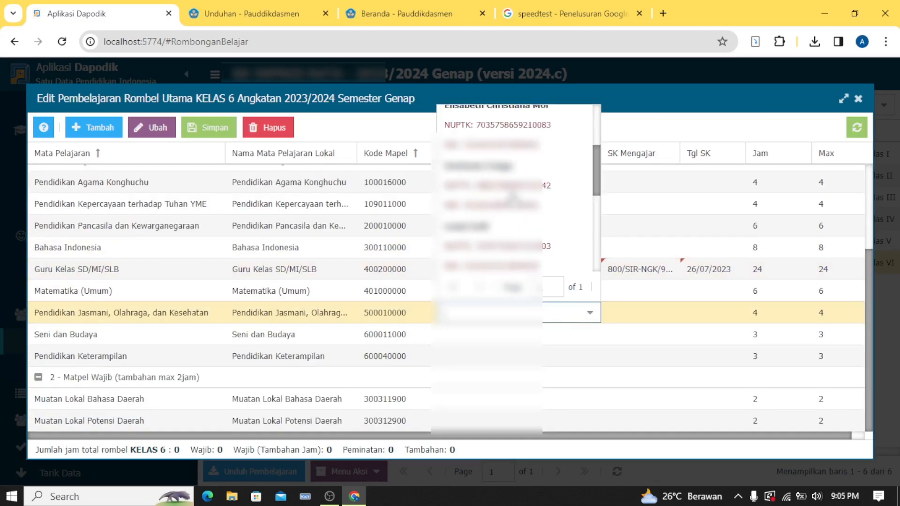
{"action": "left_click", "coordinate": [512, 194]}
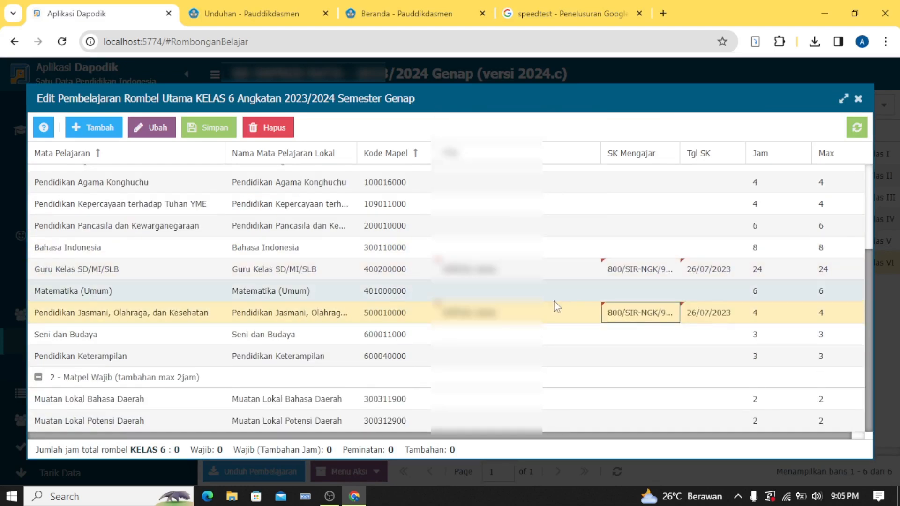
{"action": "left_click", "coordinate": [209, 127]}
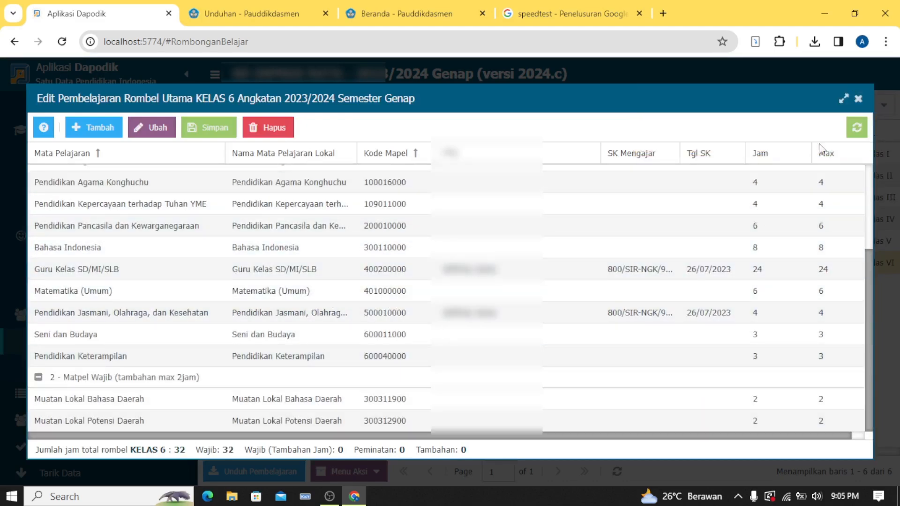
{"action": "left_click", "coordinate": [859, 98]}
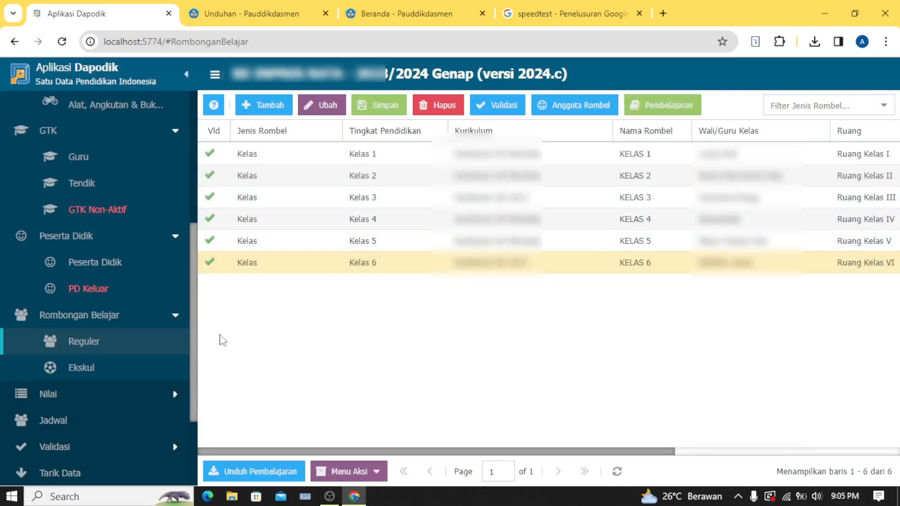
Add the extracurricular group PRAMUKA with a teacher as Pembina and Ruang Guru as Prasarana, and save it
{"action": "scroll", "coordinate": [99, 339], "scroll_direction": "down", "scroll_amount": 2}
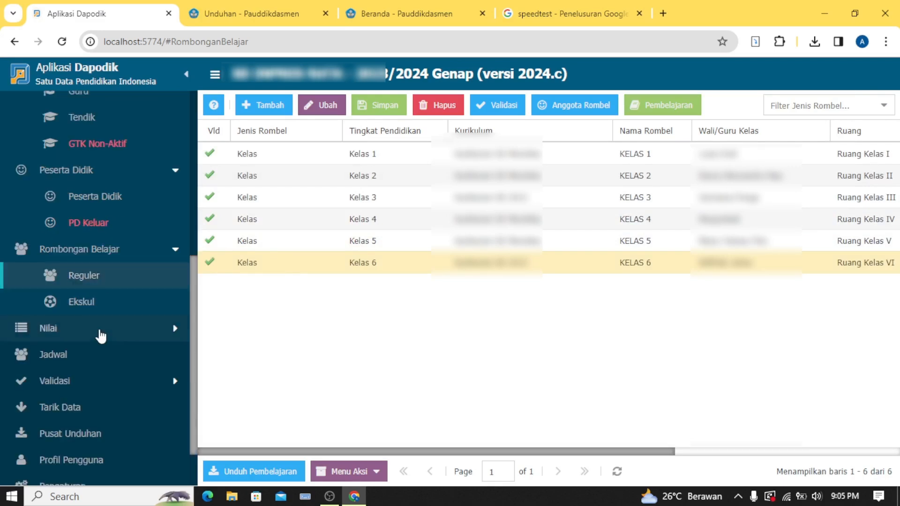
{"action": "left_click", "coordinate": [96, 305]}
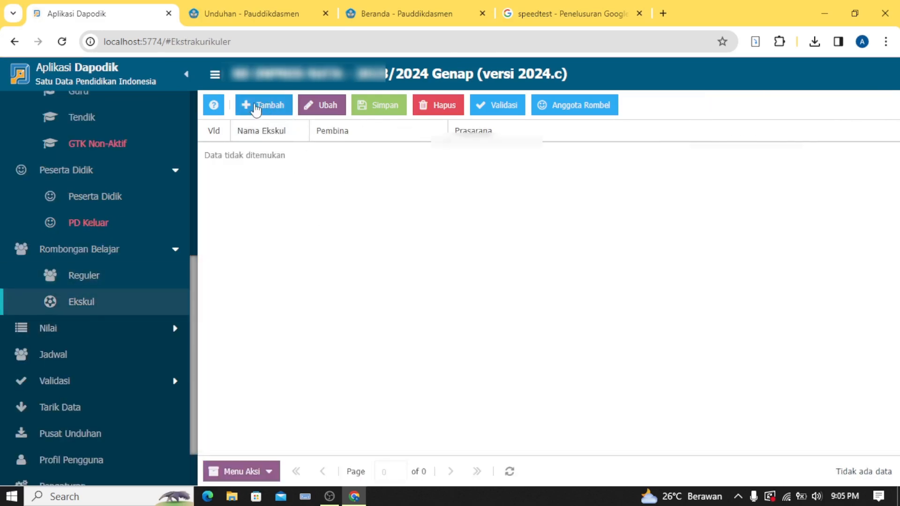
{"action": "left_click", "coordinate": [256, 108]}
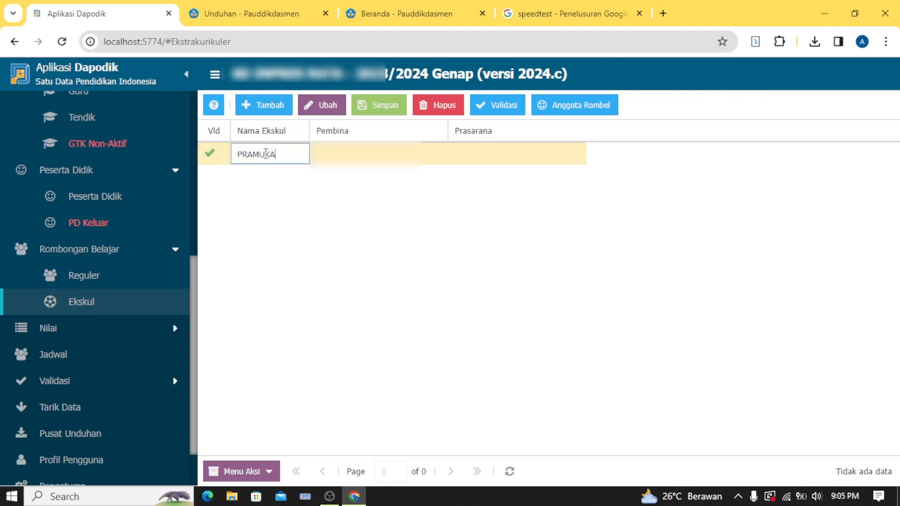
{"action": "left_click", "coordinate": [346, 160]}
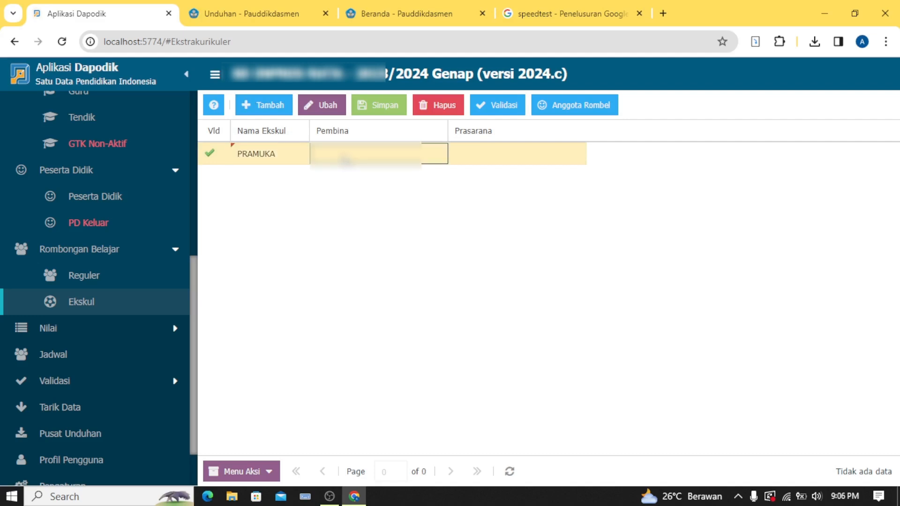
{"action": "left_click", "coordinate": [442, 157]}
{"action": "scroll", "coordinate": [392, 282], "scroll_direction": "down", "scroll_amount": 2}
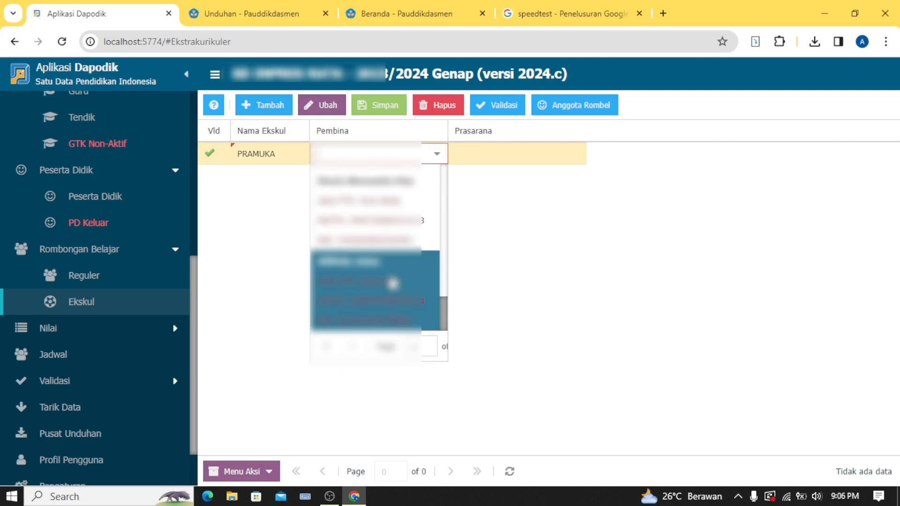
{"action": "left_click", "coordinate": [392, 282]}
{"action": "left_click", "coordinate": [504, 152]}
{"action": "left_click", "coordinate": [573, 156]}
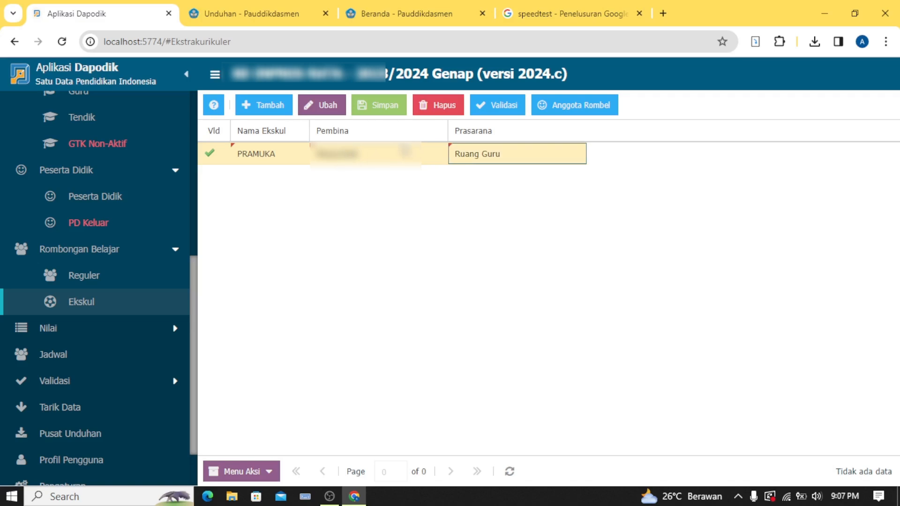
{"action": "left_click", "coordinate": [357, 111]}
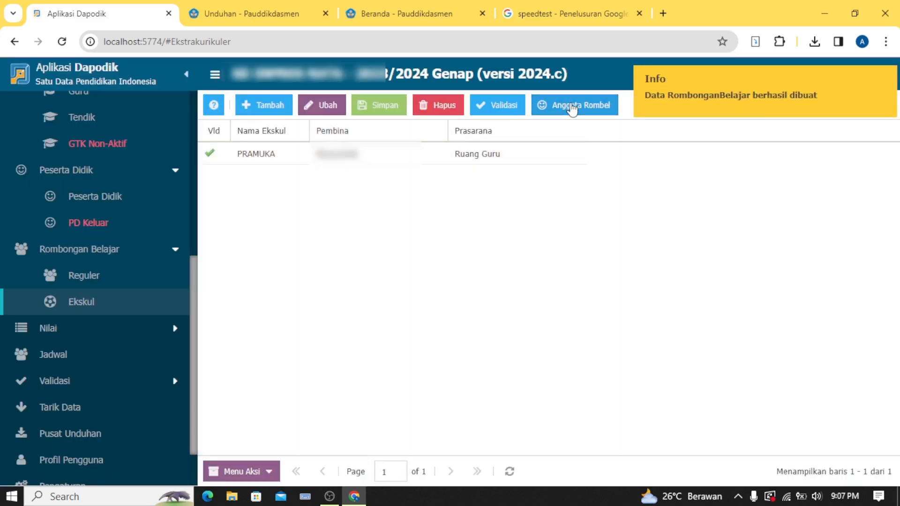
Add the listed students to PRAMUKA's Anggota Rombel in whole-list batches
{"action": "left_click", "coordinate": [572, 107]}
{"action": "left_click", "coordinate": [573, 107]}
{"action": "left_click", "coordinate": [476, 158]}
{"action": "left_click", "coordinate": [553, 110]}
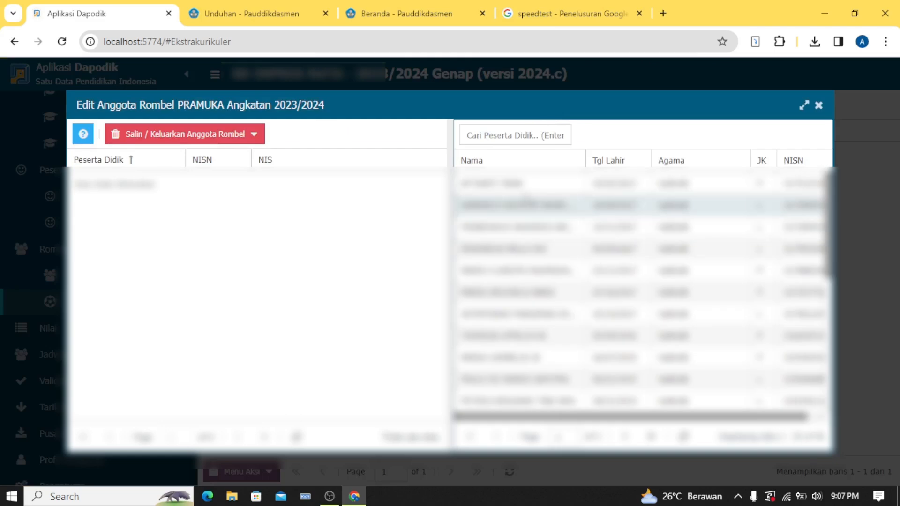
{"action": "left_click", "coordinate": [521, 185]}
{"action": "key", "text": "ctrl+a"}
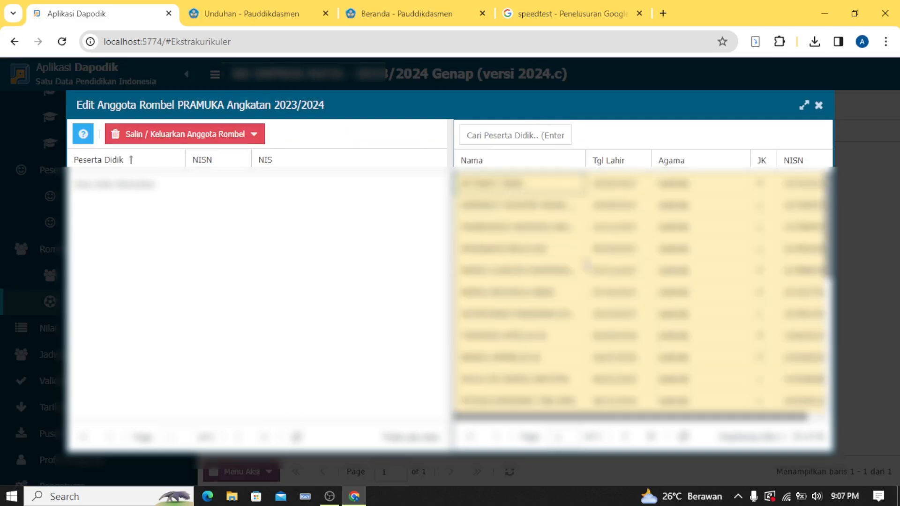
{"action": "left_click_drag", "start_coordinate": [521, 185], "coordinate": [271, 221]}
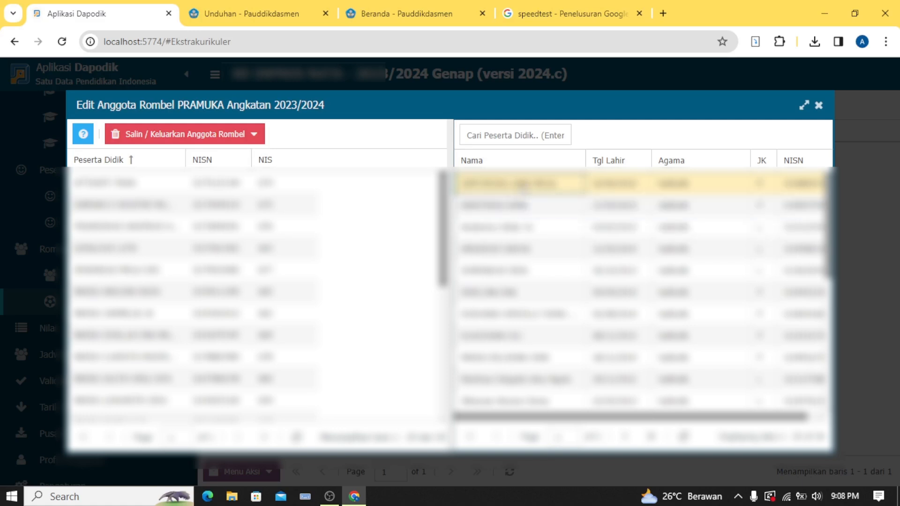
{"action": "key", "text": "ctrl+a"}
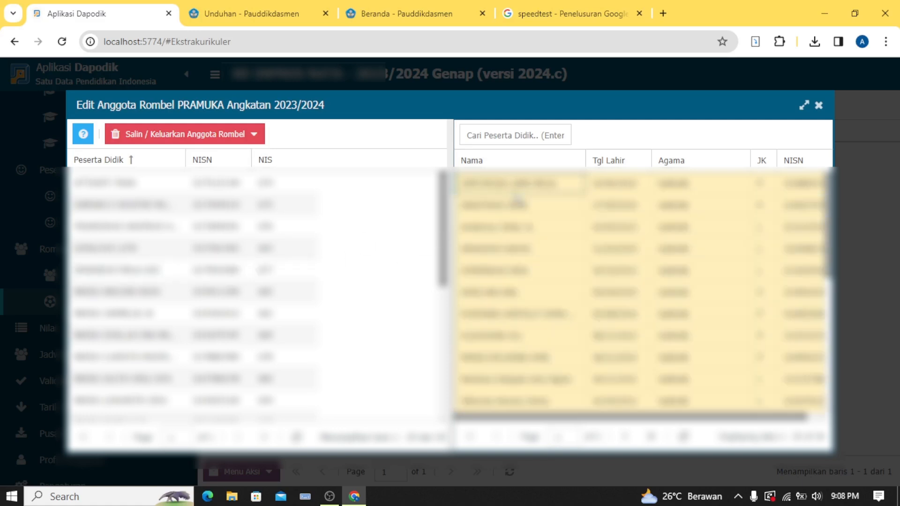
{"action": "left_click_drag", "start_coordinate": [544, 187], "coordinate": [253, 339]}
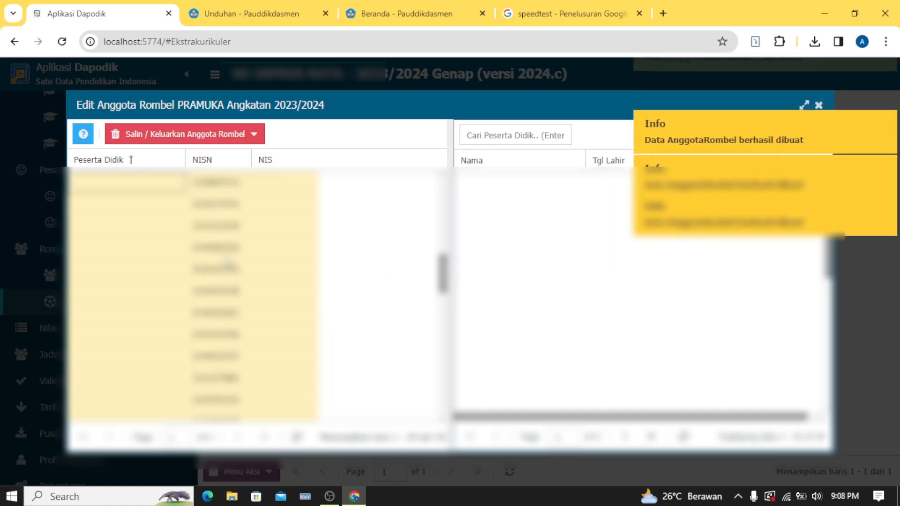
{"action": "left_click", "coordinate": [819, 107]}
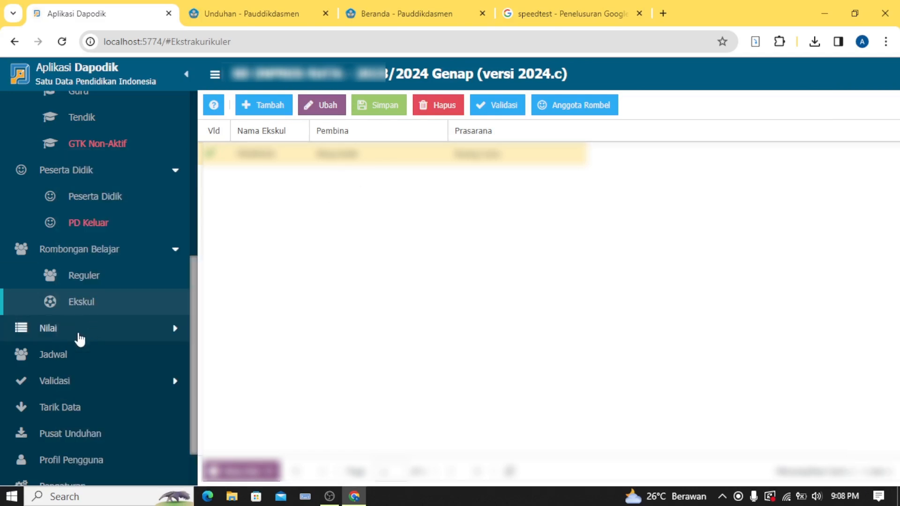
Open the Jadwal Pembelajaran and choose Ruang Kelas I as the room
{"action": "scroll", "coordinate": [100, 294], "scroll_direction": "down", "scroll_amount": 2}
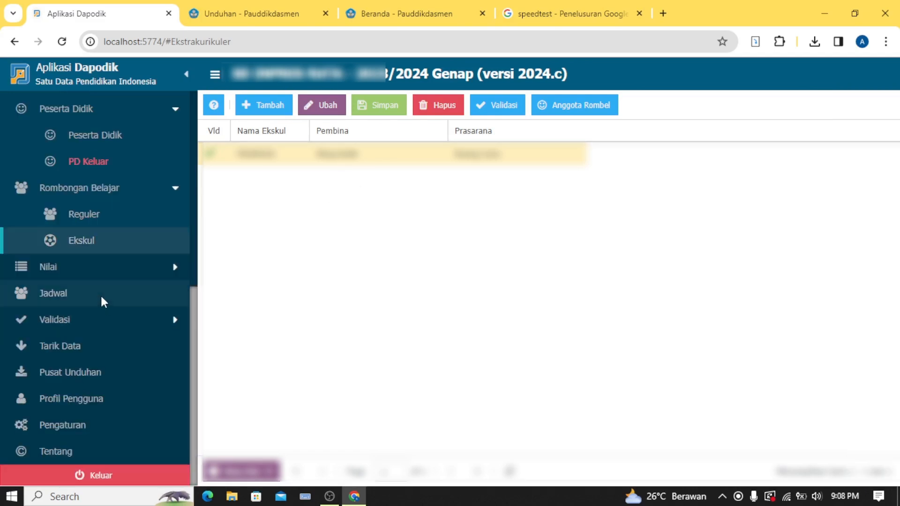
{"action": "left_click", "coordinate": [72, 292]}
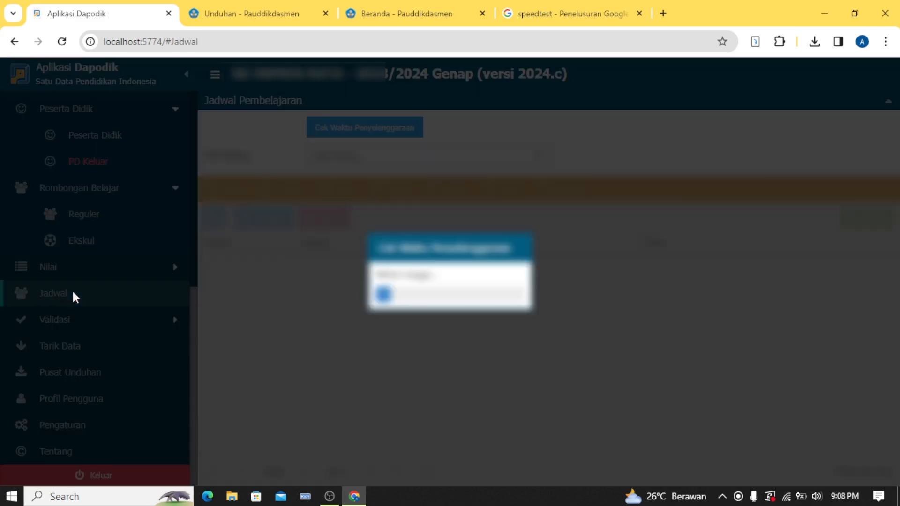
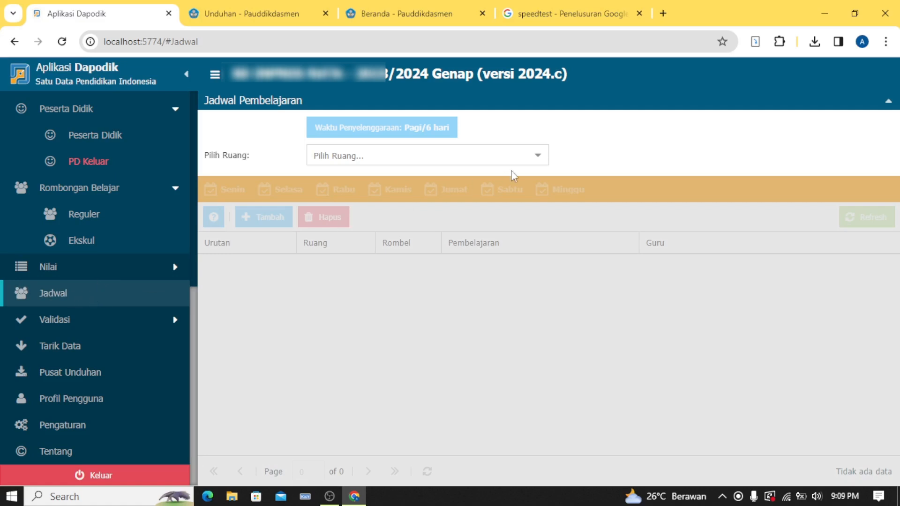
{"action": "left_click", "coordinate": [537, 162]}
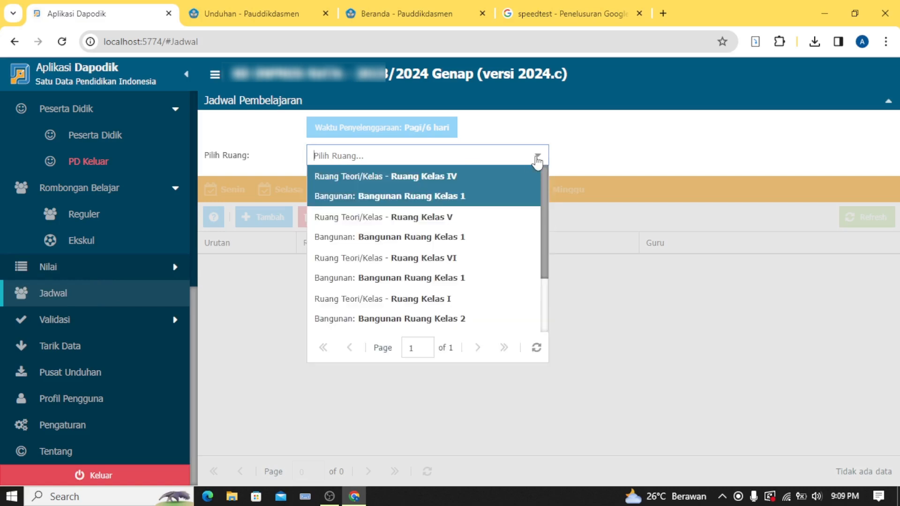
{"action": "scroll", "coordinate": [442, 282], "scroll_direction": "down", "scroll_amount": 2}
{"action": "scroll", "coordinate": [432, 270], "scroll_direction": "up", "scroll_amount": 2}
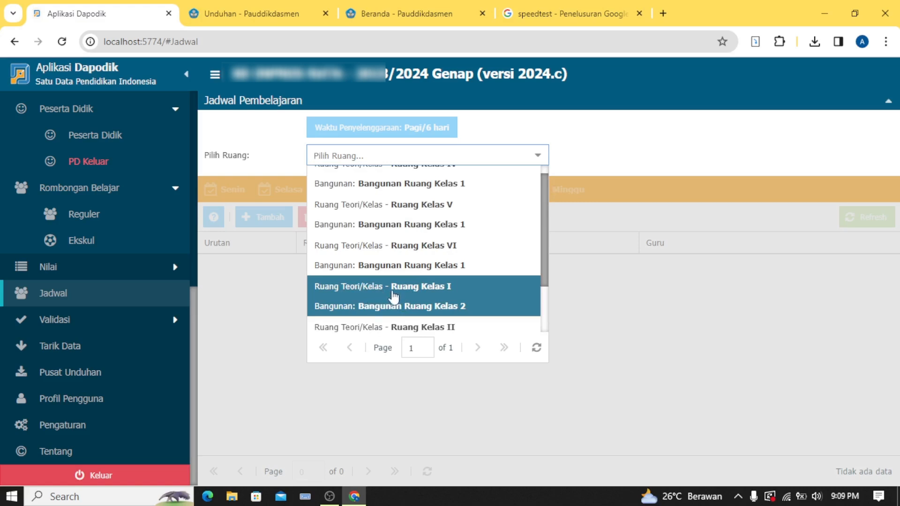
{"action": "scroll", "coordinate": [406, 285], "scroll_direction": "up", "scroll_amount": 1}
{"action": "scroll", "coordinate": [406, 282], "scroll_direction": "down", "scroll_amount": 2}
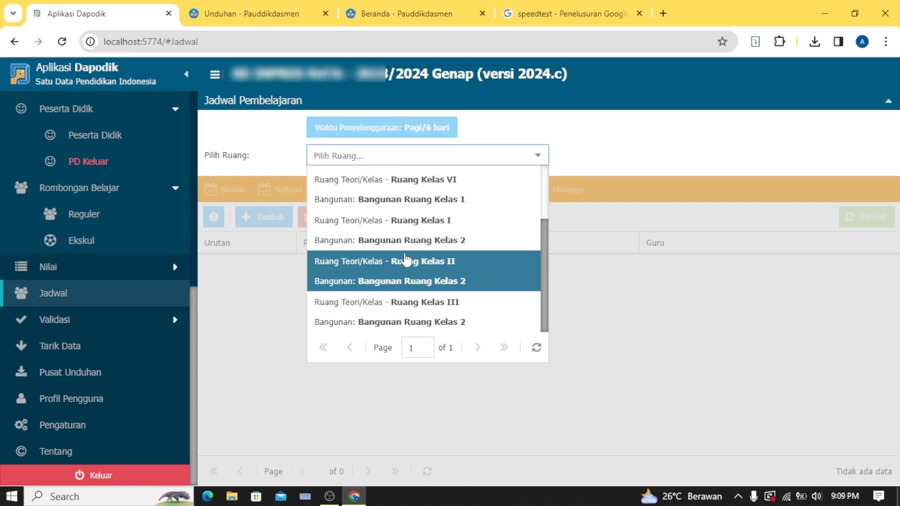
{"action": "left_click", "coordinate": [391, 228]}
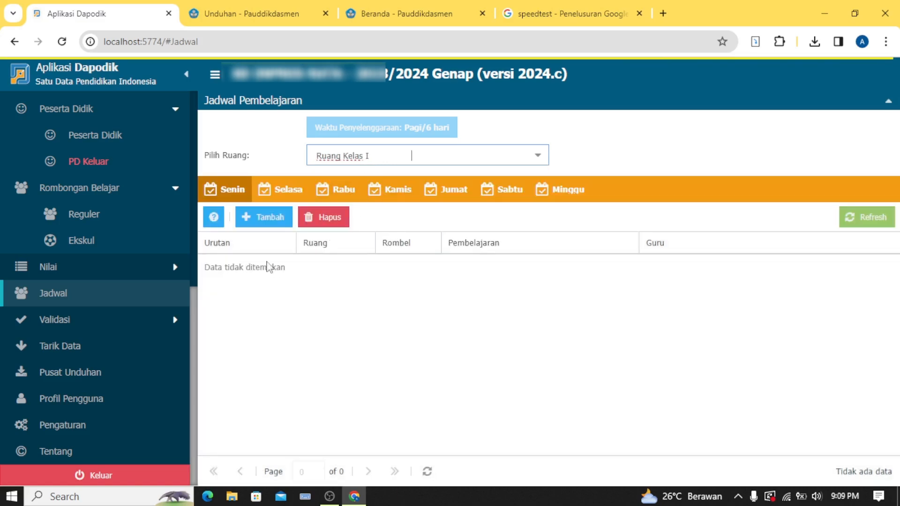
Add Guru Kelas SD/MI/SLB to Ruang Kelas I's Senin schedule with Alokasi Jam 6 from Pembelajaran ke 1, and save it
{"action": "left_click", "coordinate": [250, 219]}
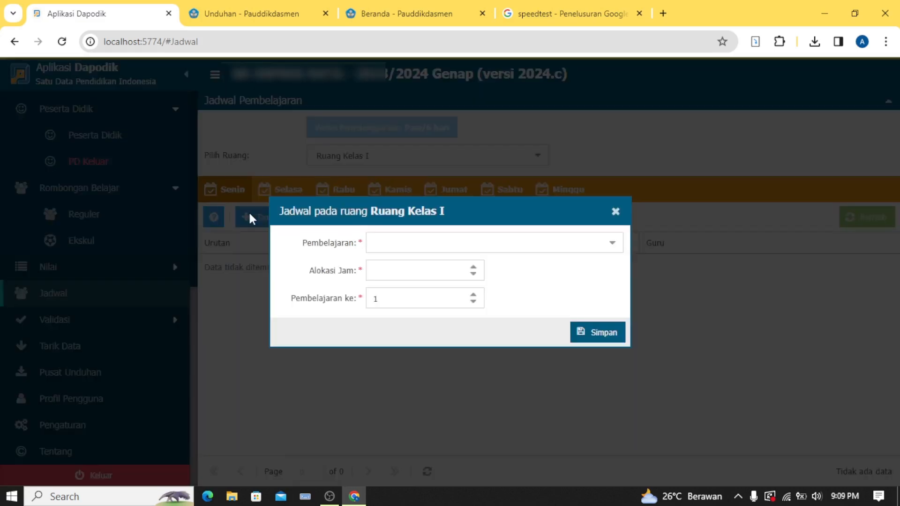
{"action": "left_click", "coordinate": [613, 243]}
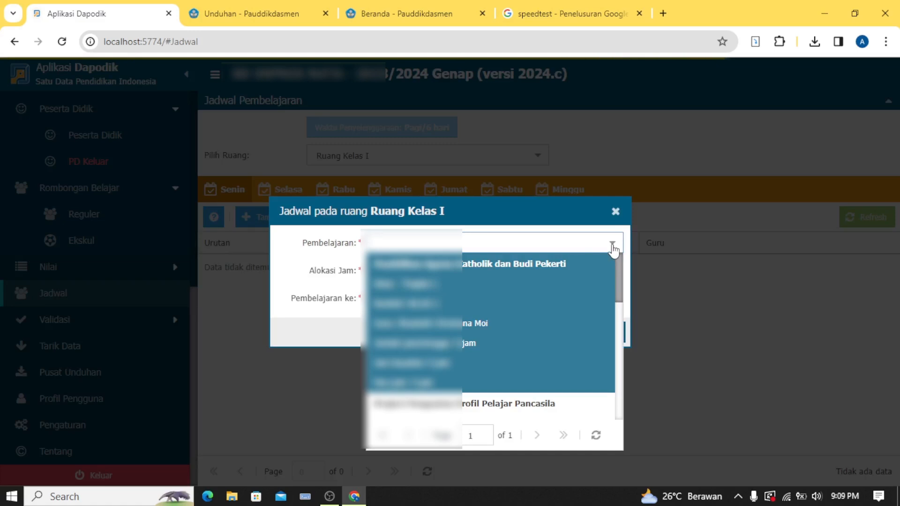
{"action": "scroll", "coordinate": [556, 318], "scroll_direction": "down", "scroll_amount": 3}
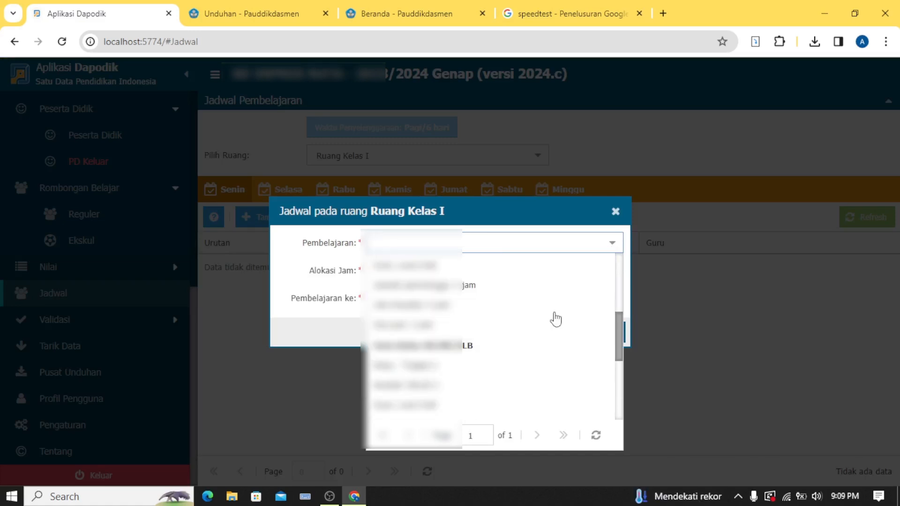
{"action": "scroll", "coordinate": [555, 319], "scroll_direction": "down", "scroll_amount": 1}
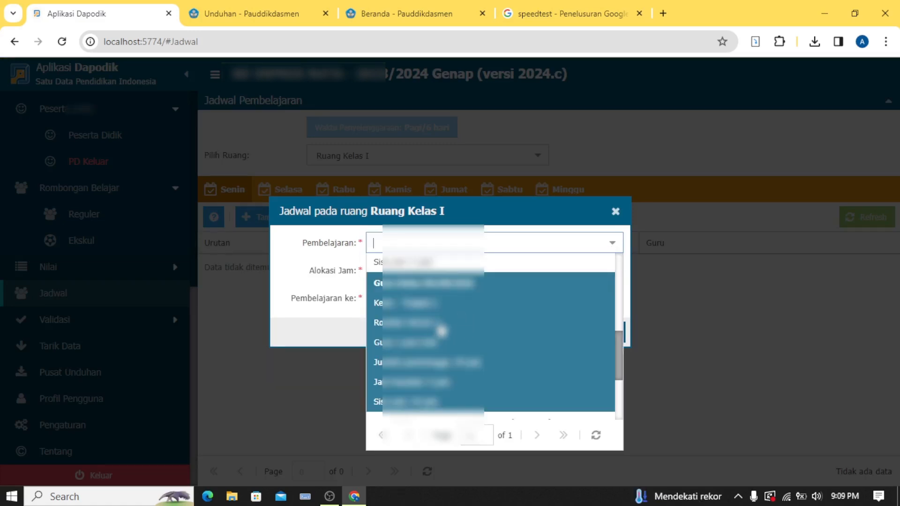
{"action": "left_click", "coordinate": [441, 333]}
{"action": "left_click", "coordinate": [378, 271]}
{"action": "type", "text": "6"}
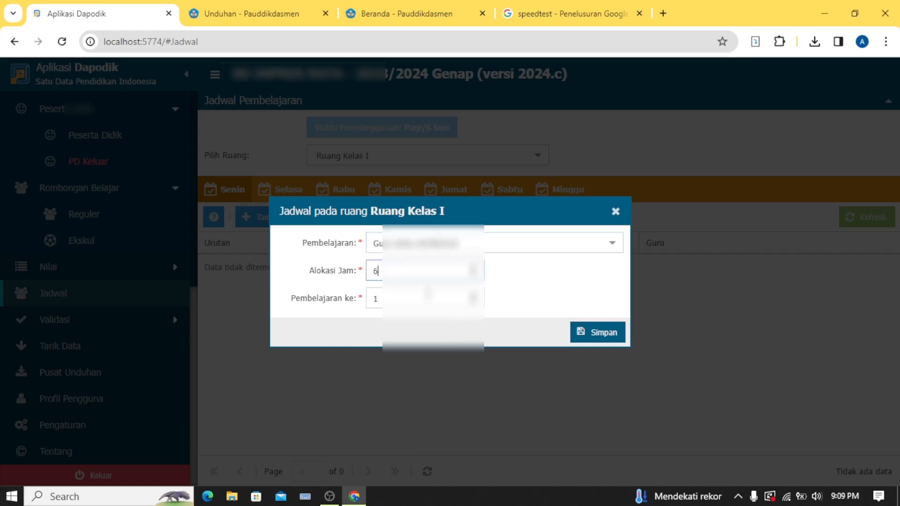
{"action": "key", "text": "Tab"}
{"action": "left_click", "coordinate": [590, 334]}
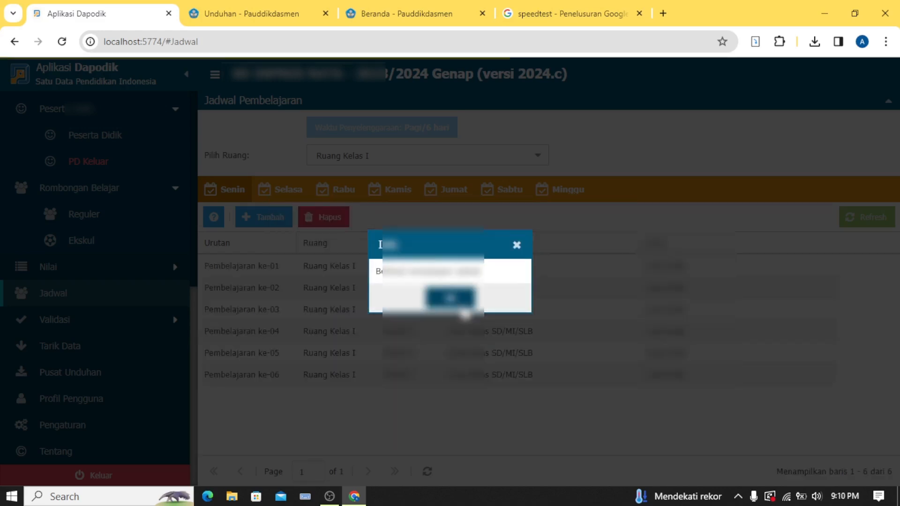
{"action": "left_click", "coordinate": [455, 297]}
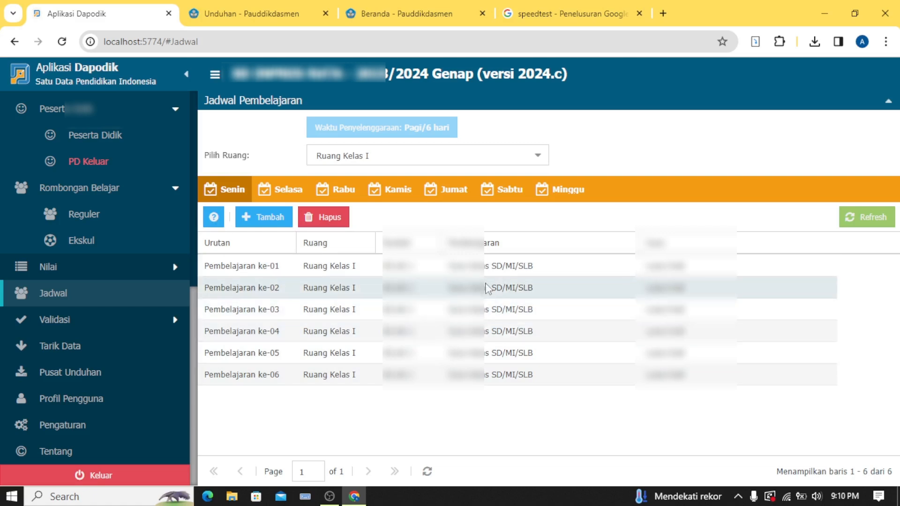
Start a Sabtu schedule entry for Ruang Kelas I and choose its Pembelajaran
{"action": "left_click", "coordinate": [498, 196]}
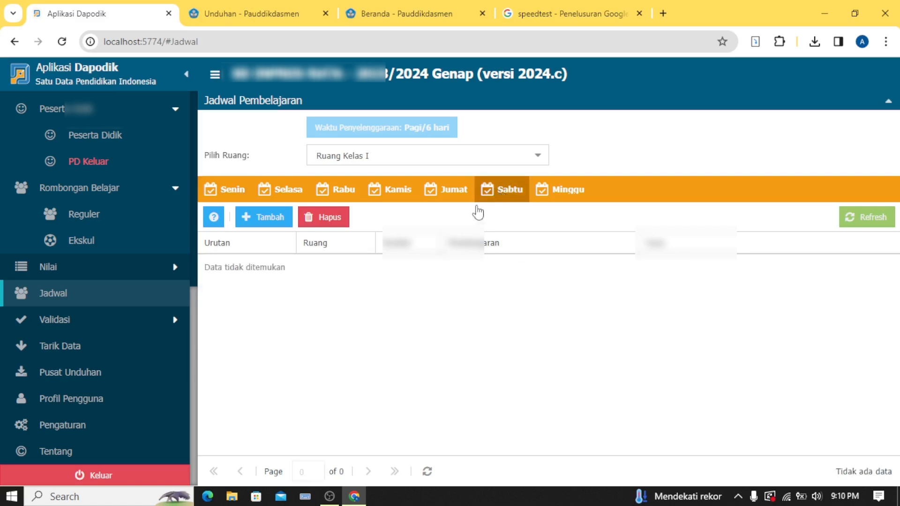
{"action": "left_click", "coordinate": [265, 218]}
{"action": "left_click", "coordinate": [613, 243]}
{"action": "left_click", "coordinate": [393, 294]}
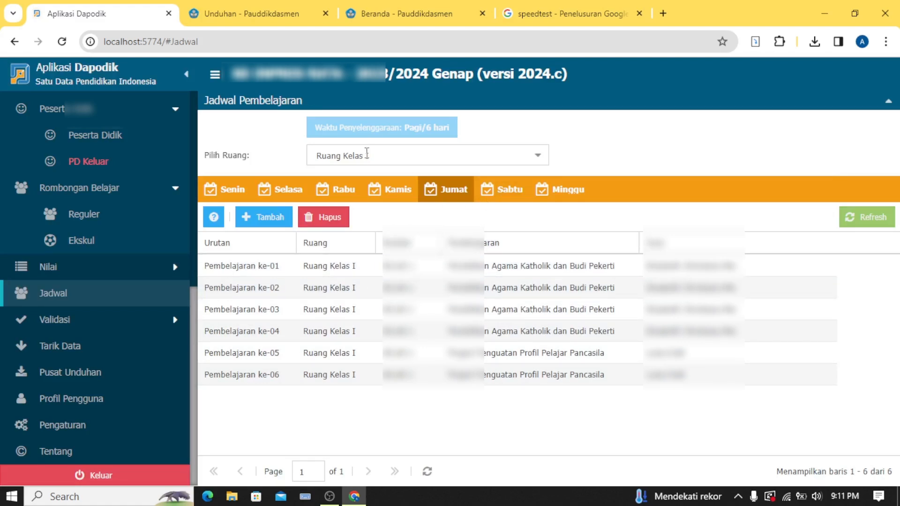
Add Pendidikan Jasmani, Olahraga, dan Kesehatan to Ruang Kelas II's Jumat schedule with Alokasi Jam 4 from Pembelajaran ke 1, and save it
{"action": "left_click", "coordinate": [533, 162]}
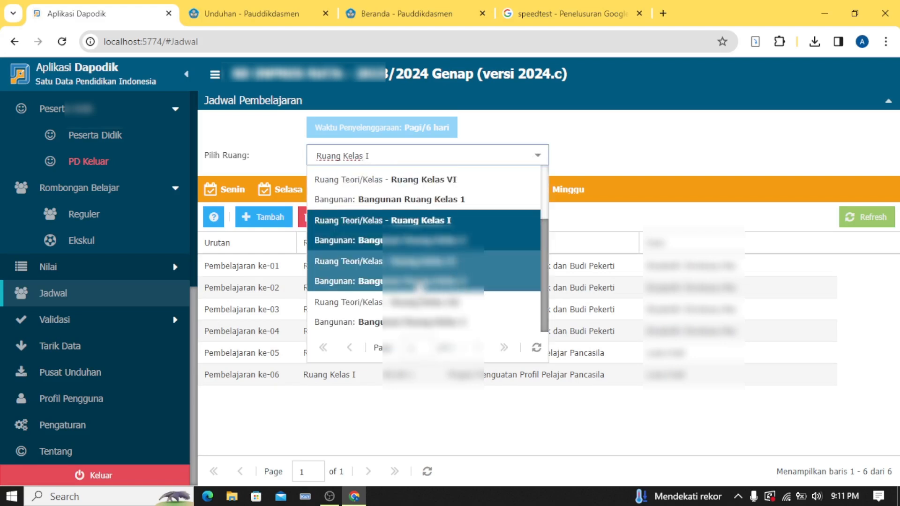
{"action": "left_click", "coordinate": [400, 282]}
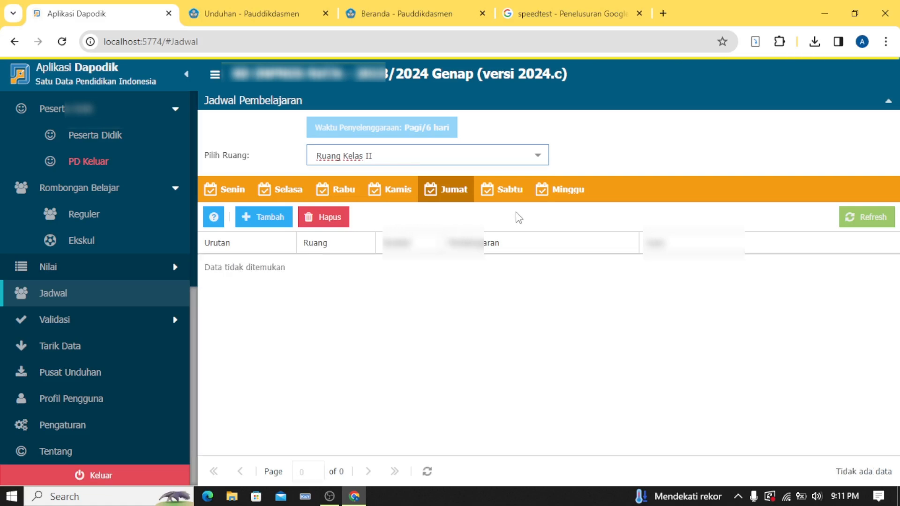
{"action": "left_click", "coordinate": [268, 220]}
{"action": "left_click", "coordinate": [611, 244]}
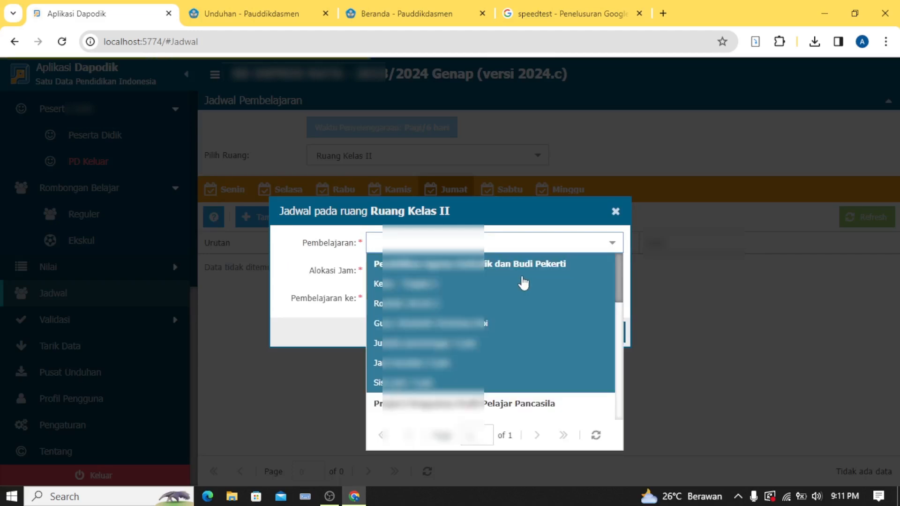
{"action": "scroll", "coordinate": [525, 288], "scroll_direction": "down", "scroll_amount": 5}
{"action": "left_click", "coordinate": [519, 361]}
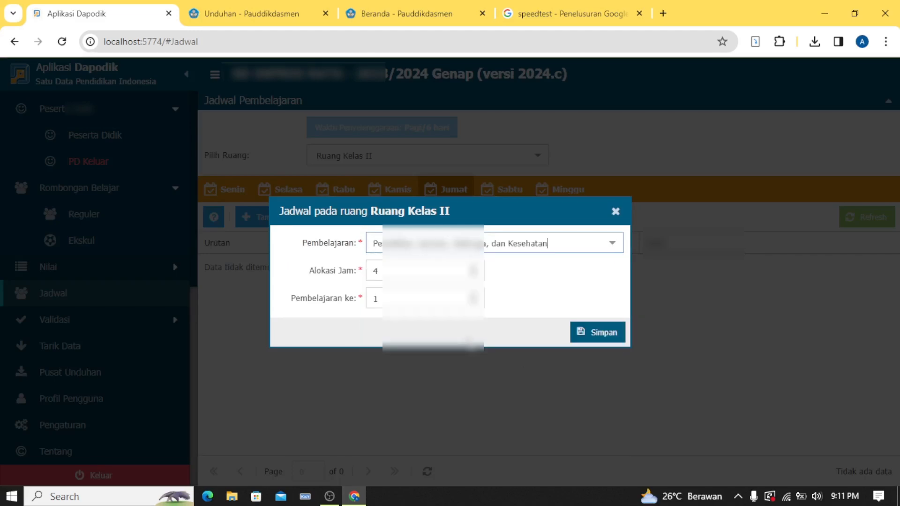
{"action": "left_click", "coordinate": [611, 334]}
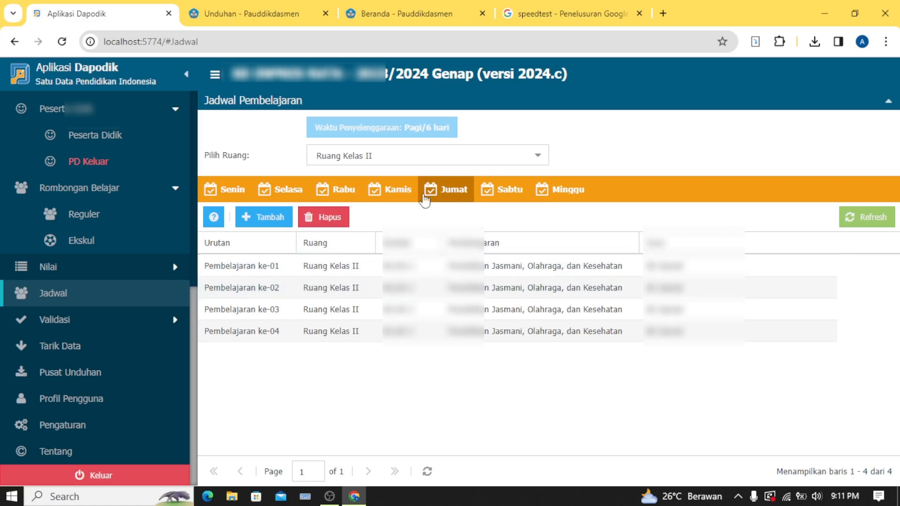
Open the Sabtu schedule of Ruang Kelas II, and switch to the Jumat schedule of Ruang Kelas III
{"action": "left_click", "coordinate": [502, 190]}
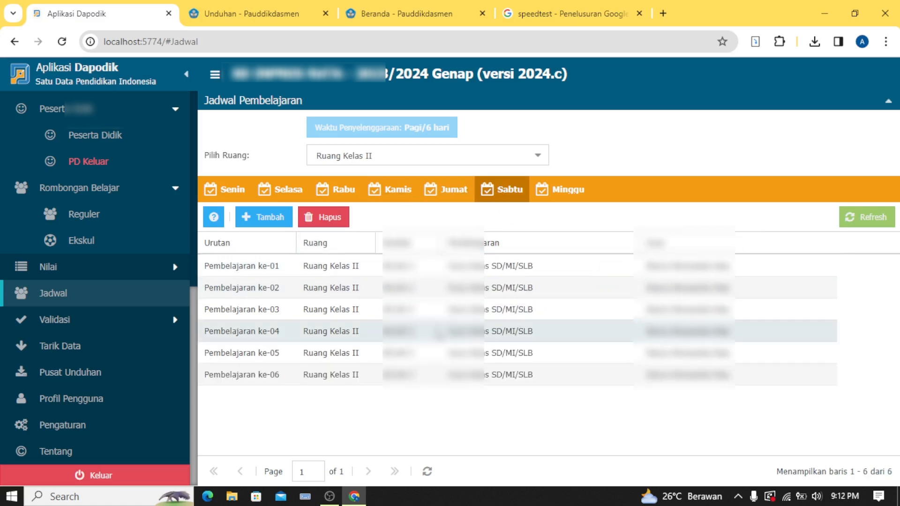
{"action": "left_click", "coordinate": [544, 155]}
{"action": "left_click", "coordinate": [450, 302]}
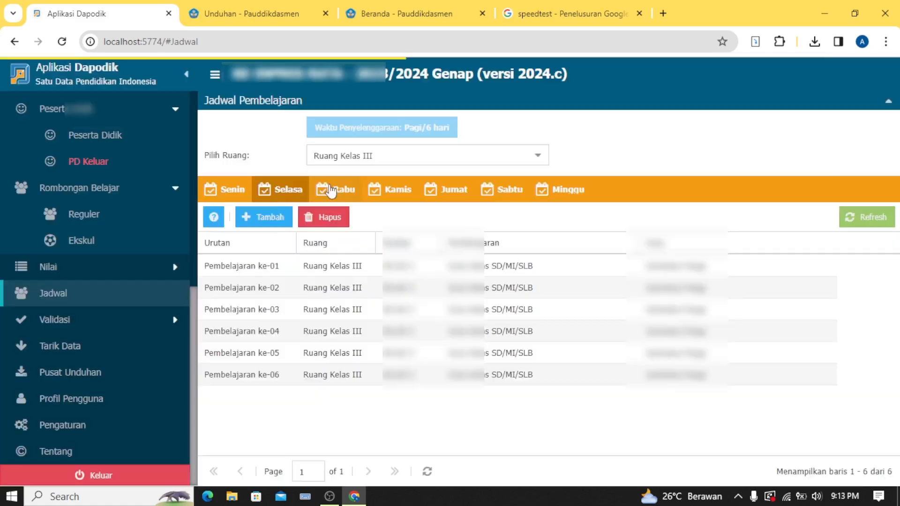
{"action": "left_click", "coordinate": [450, 189]}
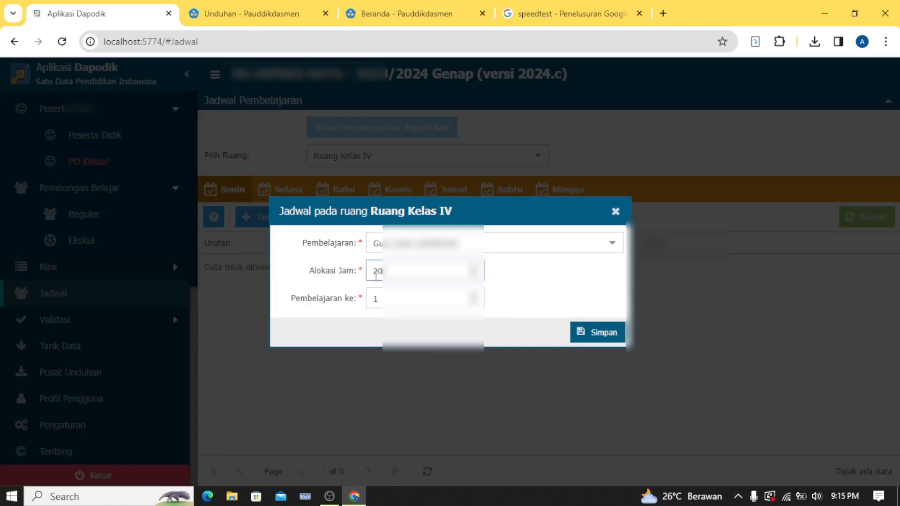
Save the Guru Kelas SD/MI/SLB entry in Ruang Kelas IV's Senin schedule and dismiss the Info message
{"action": "left_click", "coordinate": [597, 332]}
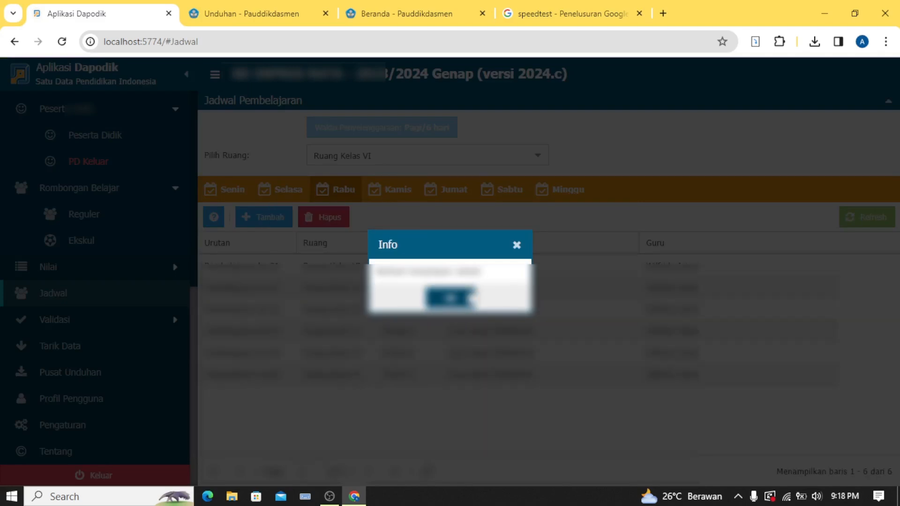
{"action": "left_click", "coordinate": [470, 299]}
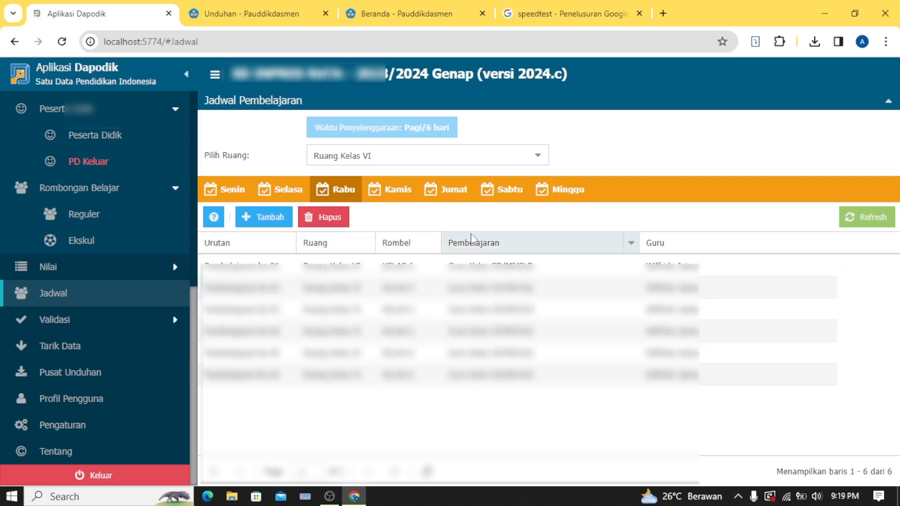
Run Validasi Lokal on Sarpras, Peserta Didik, GTK, Rombongan Belajar & Jadwal, Pembelajaran, Nilai and Referensi, in addition to Sekolah
{"action": "left_click", "coordinate": [106, 327]}
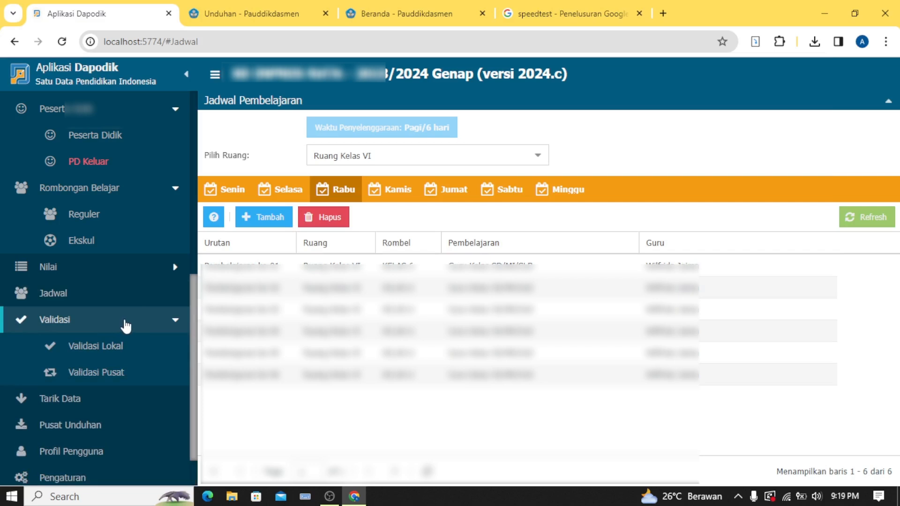
{"action": "left_click", "coordinate": [108, 326]}
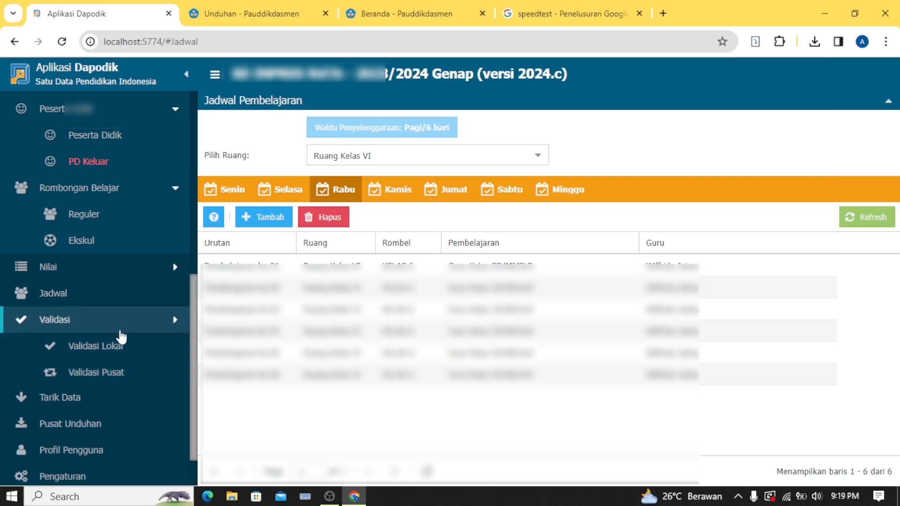
{"action": "left_click", "coordinate": [111, 327]}
{"action": "left_click", "coordinate": [112, 355]}
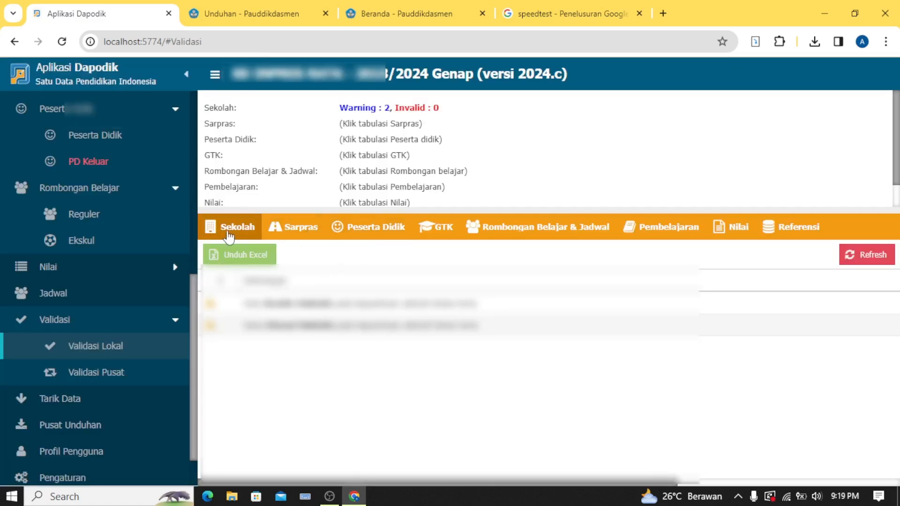
{"action": "left_click", "coordinate": [315, 234]}
{"action": "left_click", "coordinate": [386, 233]}
{"action": "left_click", "coordinate": [441, 234]}
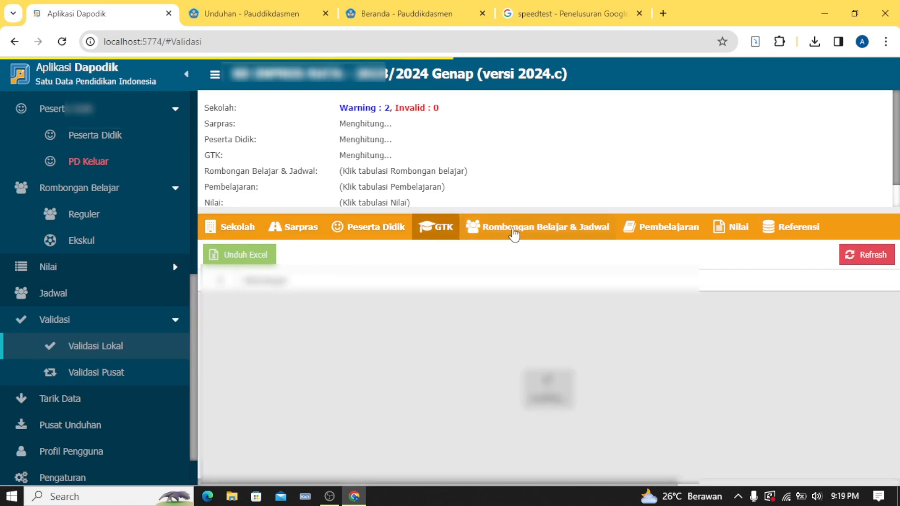
{"action": "left_click", "coordinate": [514, 232]}
{"action": "left_click", "coordinate": [675, 232]}
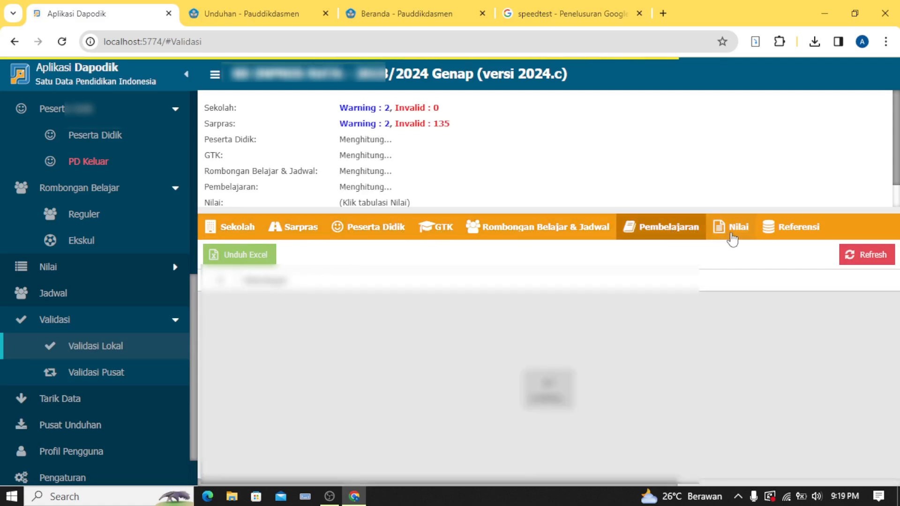
{"action": "left_click", "coordinate": [733, 232]}
{"action": "left_click", "coordinate": [786, 232]}
Examine the Warning and Invalid counts of every validation category, highlighting the invalid ones for Sarpras and Peserta Didik
{"action": "scroll", "coordinate": [389, 148], "scroll_direction": "down", "scroll_amount": 1}
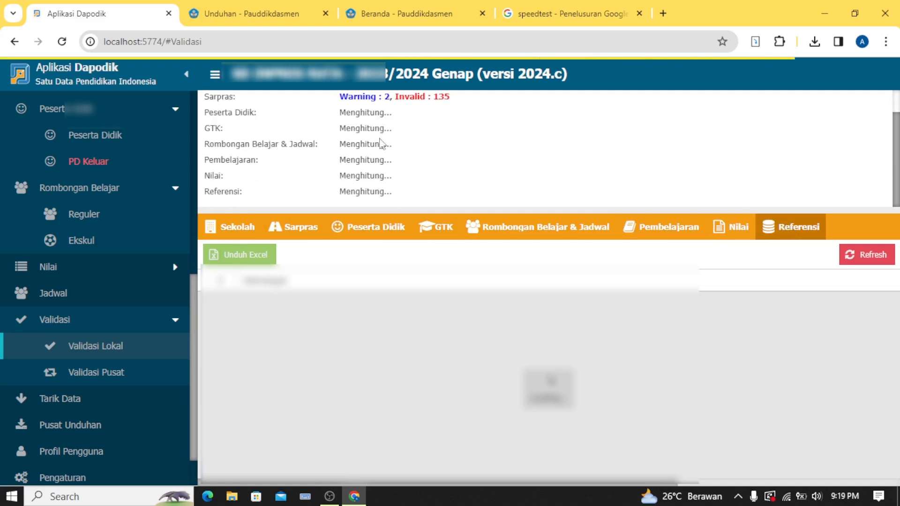
{"action": "scroll", "coordinate": [392, 146], "scroll_direction": "up", "scroll_amount": 1}
{"action": "scroll", "coordinate": [396, 148], "scroll_direction": "down", "scroll_amount": 1}
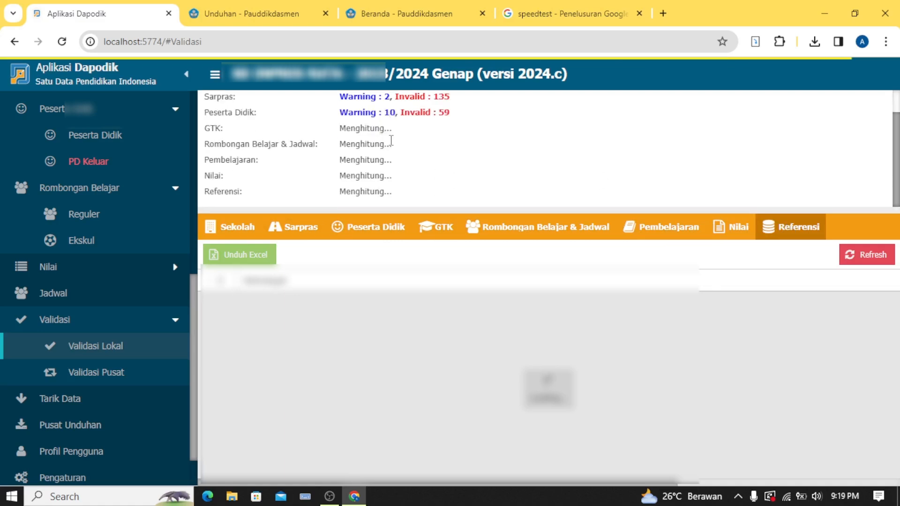
{"action": "scroll", "coordinate": [405, 171], "scroll_direction": "up", "scroll_amount": 1}
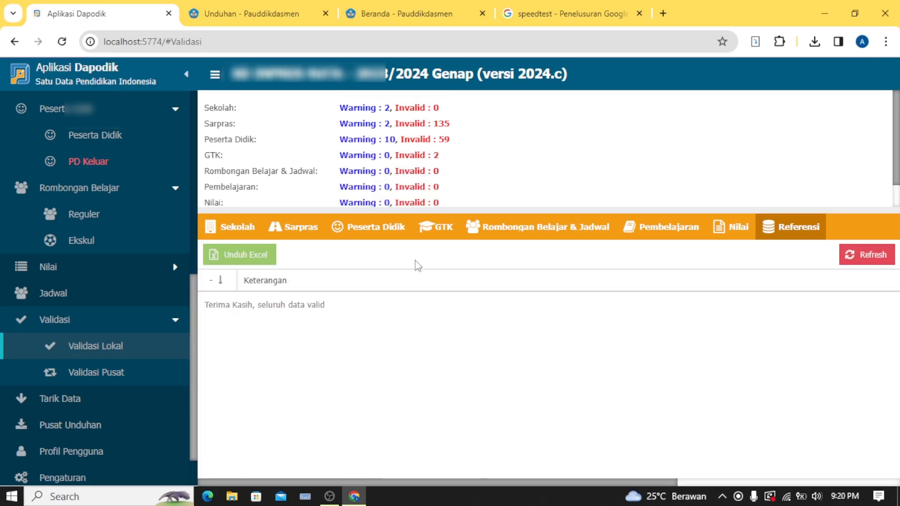
{"action": "double_click", "coordinate": [445, 140]}
{"action": "left_click_drag", "start_coordinate": [449, 124], "coordinate": [396, 125]}
{"action": "left_click_drag", "start_coordinate": [451, 139], "coordinate": [401, 149]}
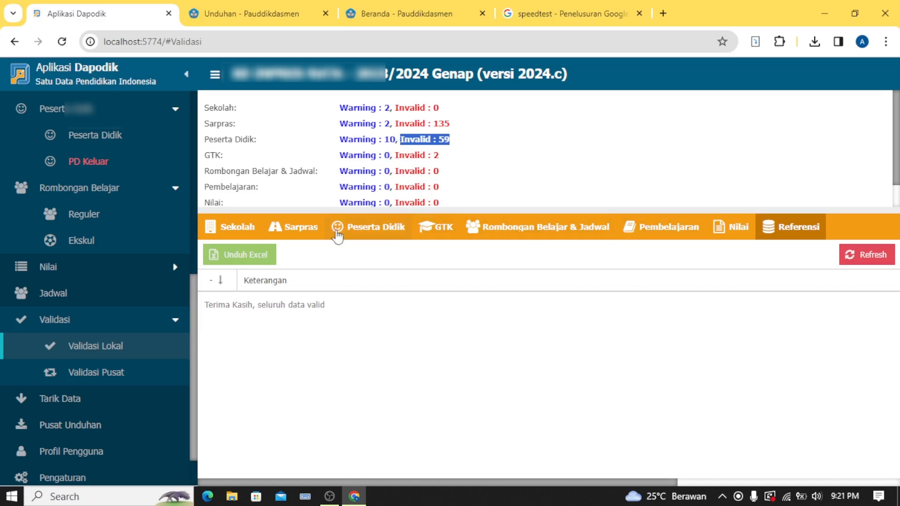
Examine the invalid Sarpras entries in the local validation results
{"action": "left_click", "coordinate": [297, 236]}
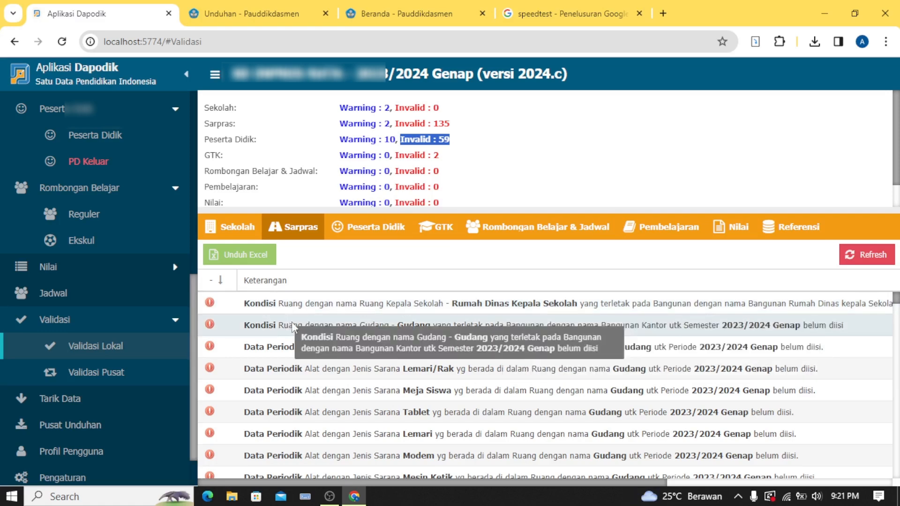
{"action": "scroll", "coordinate": [290, 364], "scroll_direction": "down", "scroll_amount": 1}
{"action": "scroll", "coordinate": [287, 363], "scroll_direction": "down", "scroll_amount": 2}
{"action": "scroll", "coordinate": [282, 356], "scroll_direction": "up", "scroll_amount": 3}
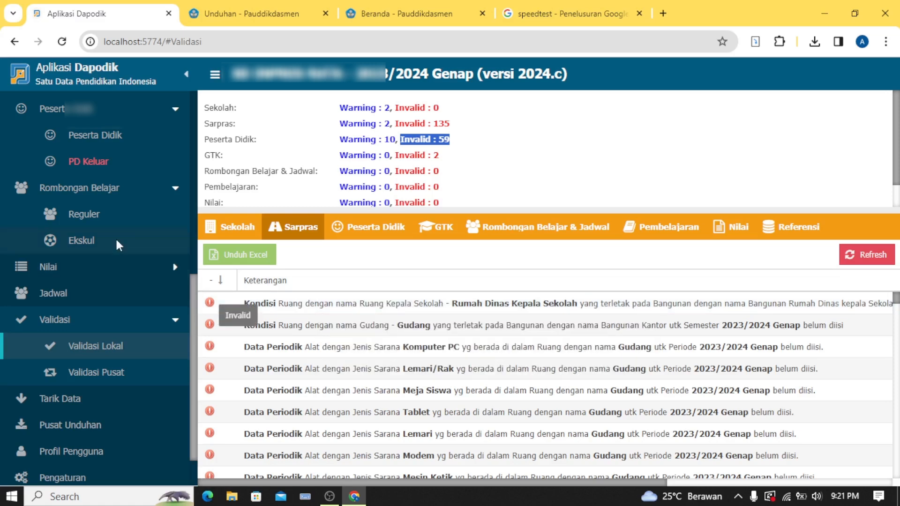
Open Tanah & Bangunan and run Salin Data Periodik to copy the periodic data from TA 2023/2024 semester 1
{"action": "scroll", "coordinate": [113, 230], "scroll_direction": "up", "scroll_amount": 5}
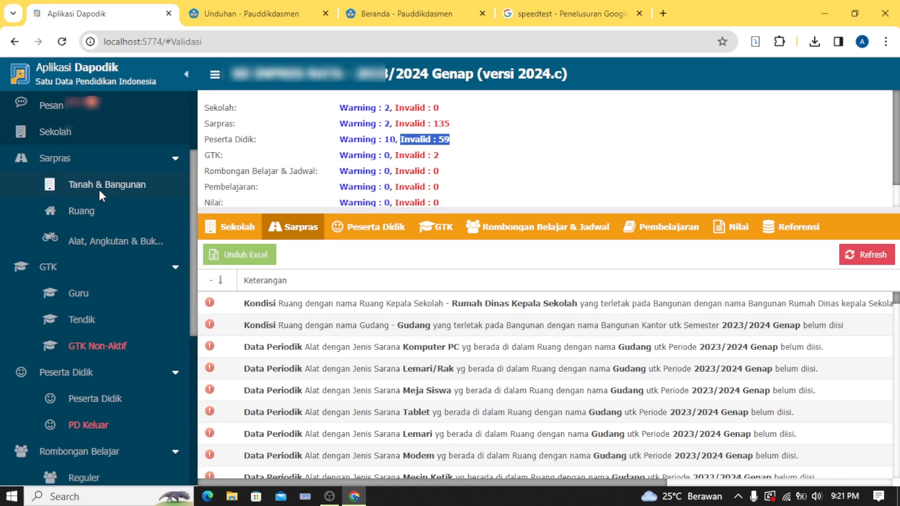
{"action": "left_click", "coordinate": [100, 191]}
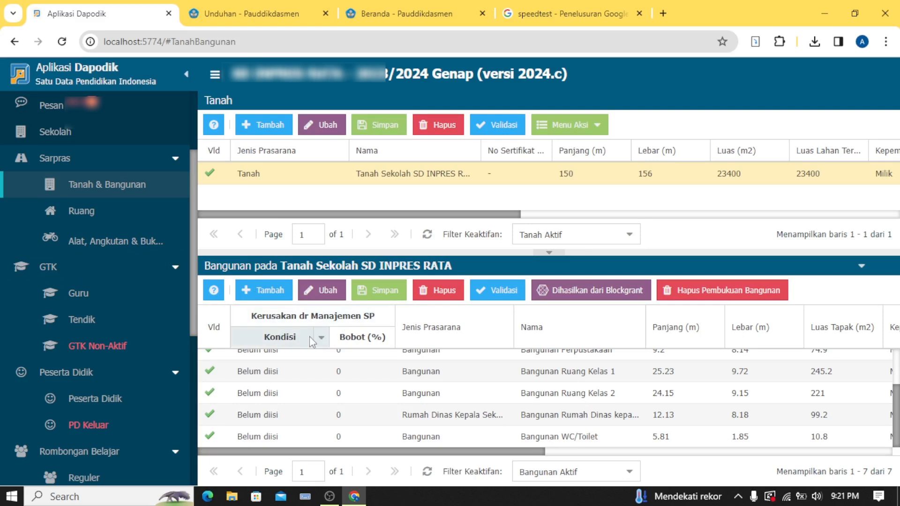
{"action": "left_click", "coordinate": [584, 127]}
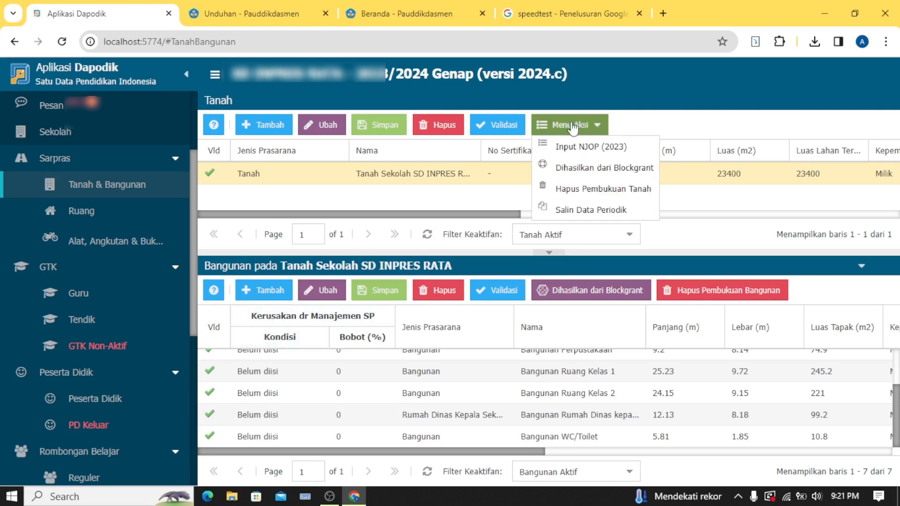
{"action": "left_click", "coordinate": [583, 127]}
{"action": "left_click", "coordinate": [581, 127]}
{"action": "left_click", "coordinate": [571, 215]}
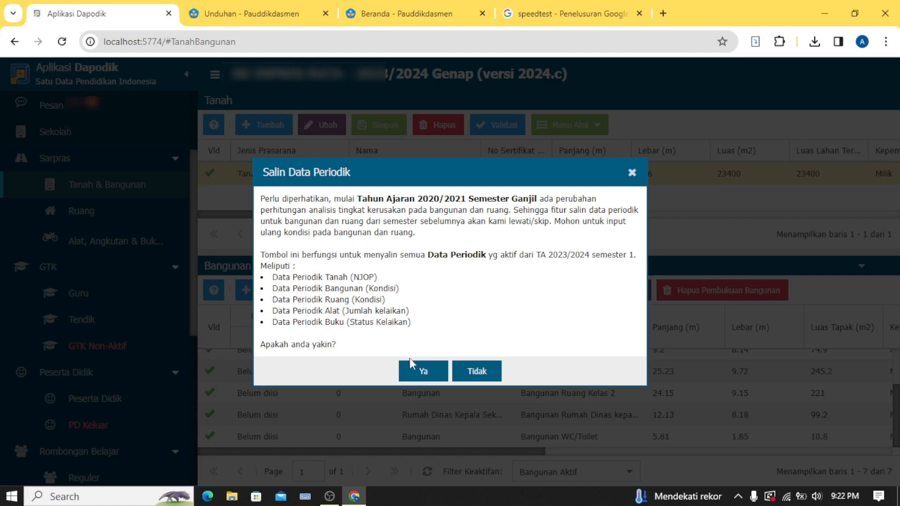
{"action": "left_click", "coordinate": [423, 373]}
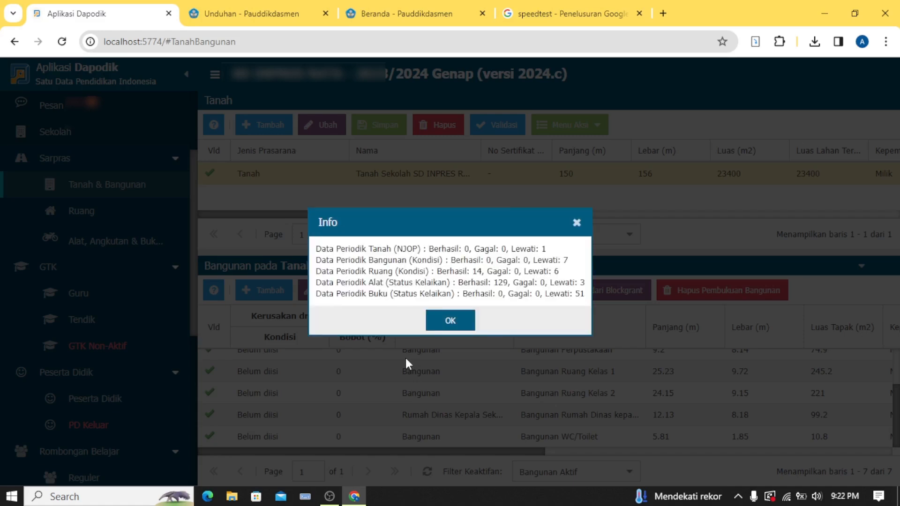
Close the periodic data copy result and check the 2023/2024 room condition of Kamar Mandi/WC in Ruang
{"action": "left_click", "coordinate": [450, 322]}
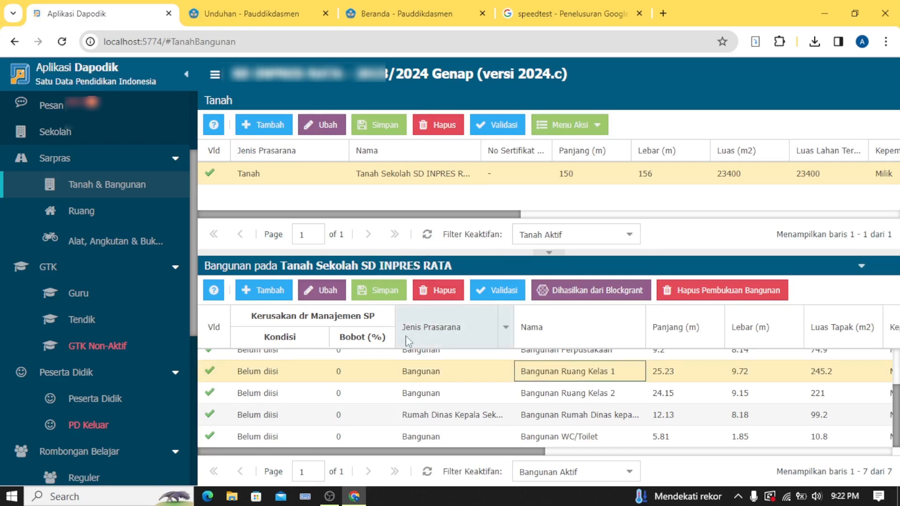
{"action": "left_click", "coordinate": [441, 373]}
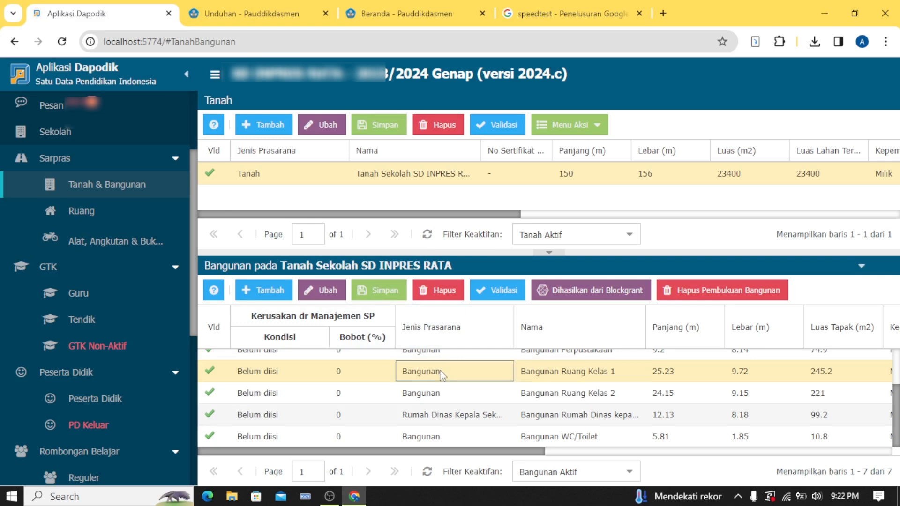
{"action": "left_click", "coordinate": [73, 213]}
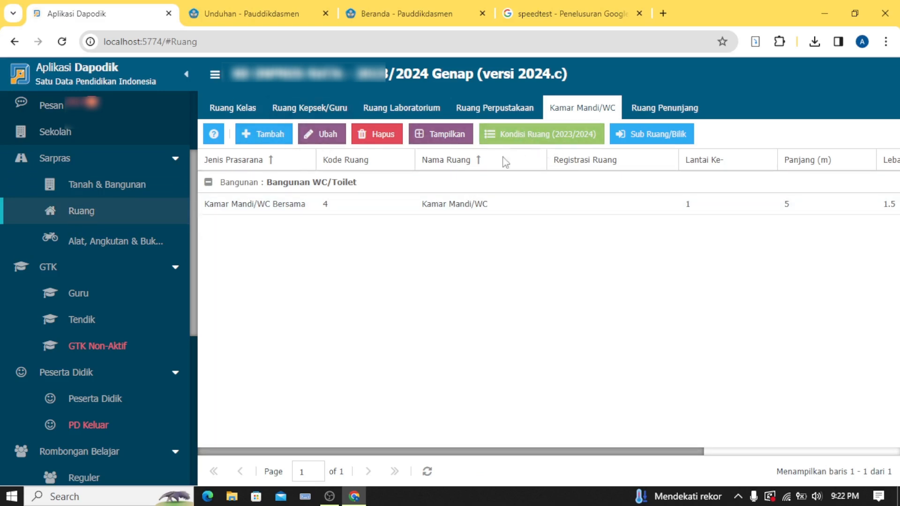
{"action": "left_click", "coordinate": [541, 139]}
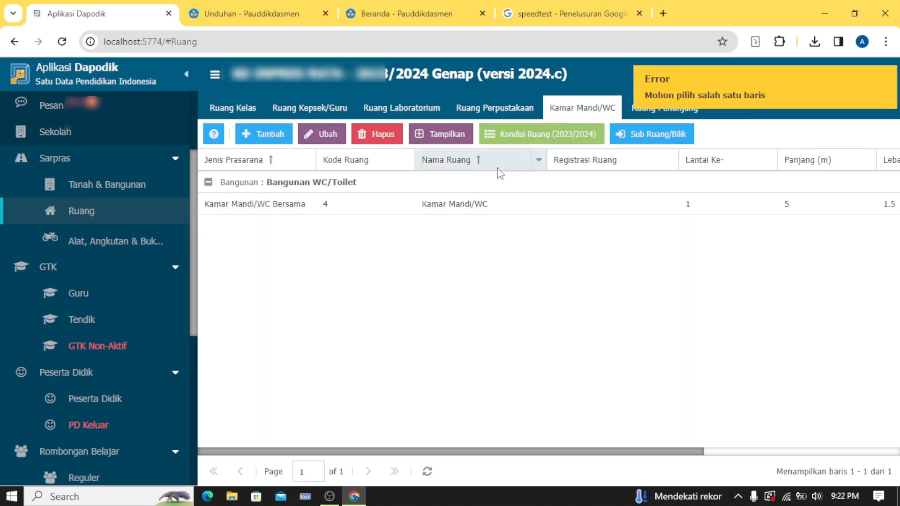
{"action": "left_click", "coordinate": [450, 206]}
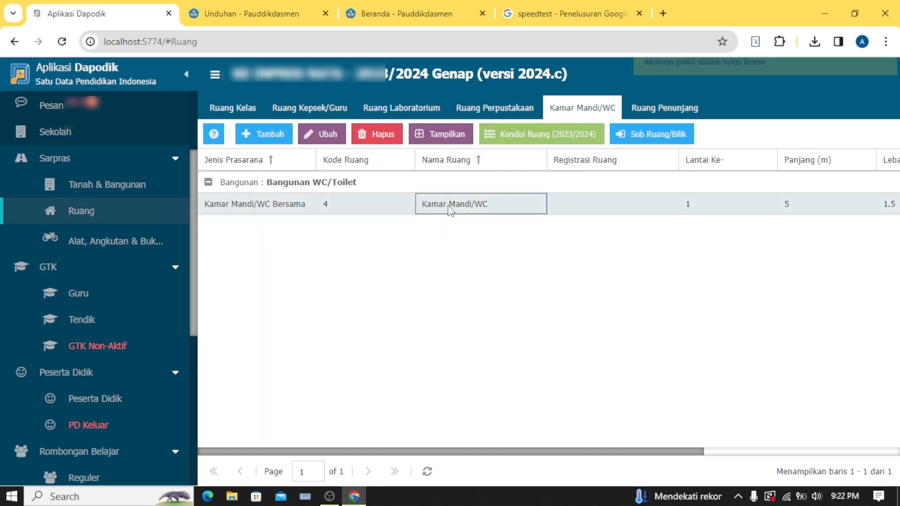
{"action": "left_click", "coordinate": [530, 140]}
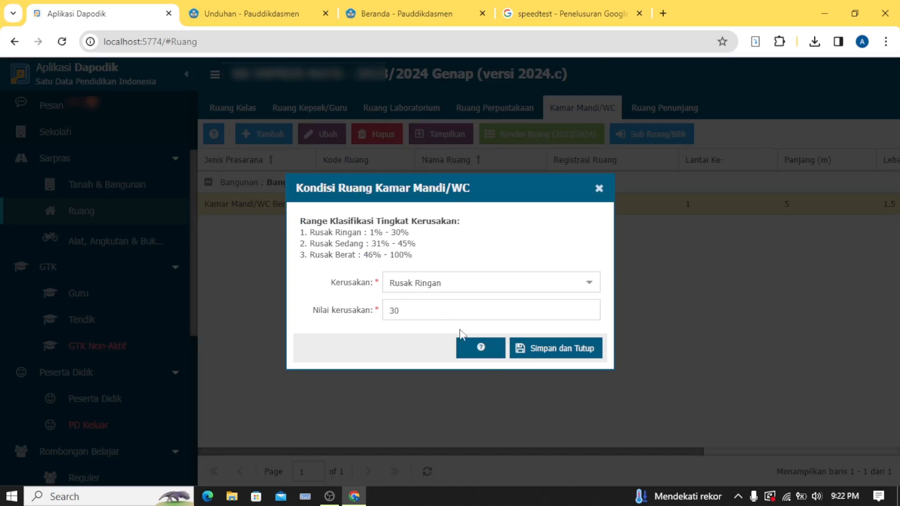
{"action": "left_click", "coordinate": [599, 189]}
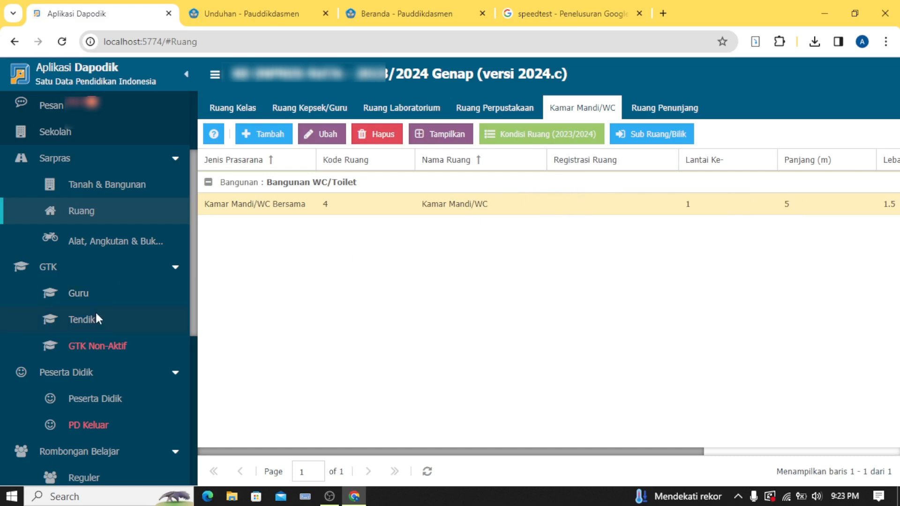
Refresh the Sarpras results in Validasi Lokal
{"action": "scroll", "coordinate": [96, 319], "scroll_direction": "down", "scroll_amount": 4}
{"action": "left_click", "coordinate": [117, 412]}
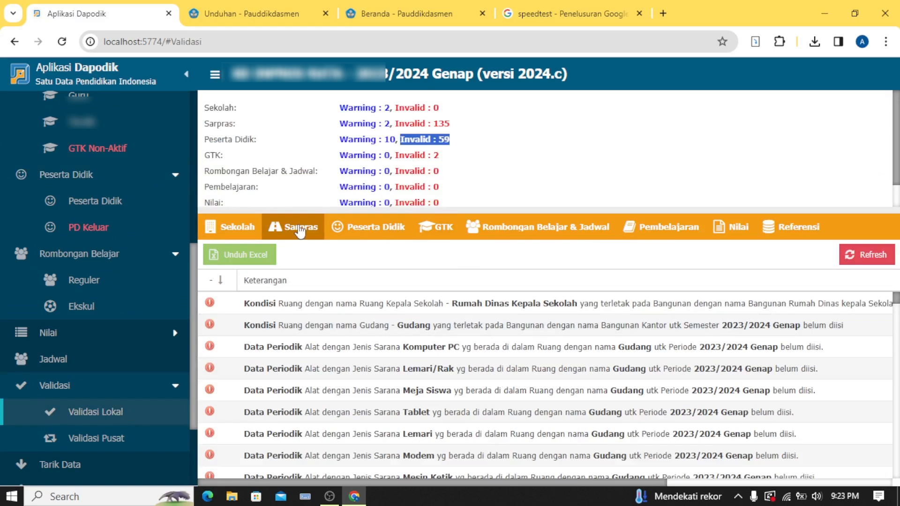
{"action": "left_click", "coordinate": [871, 259]}
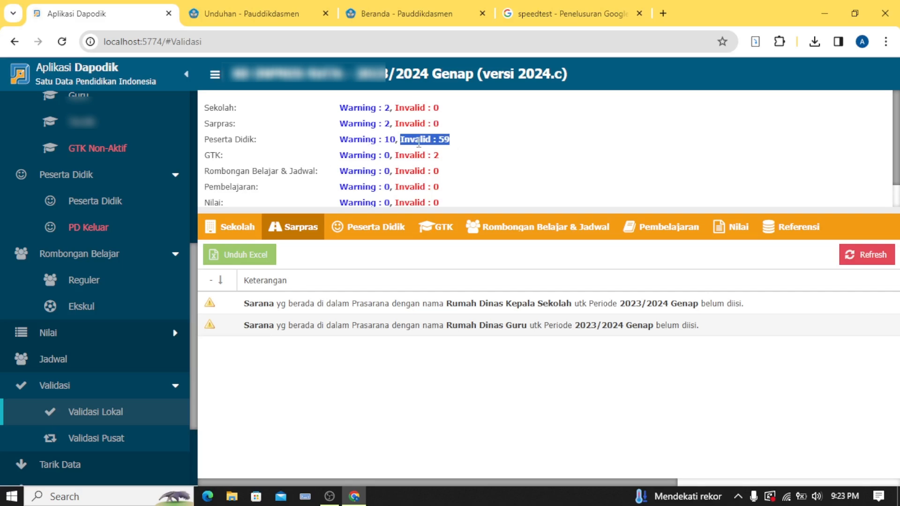
Highlight the Peserta Didik invalid count and examine the invalid entries of that category
{"action": "left_click", "coordinate": [451, 147]}
{"action": "left_click_drag", "start_coordinate": [462, 145], "coordinate": [400, 141]}
{"action": "left_click", "coordinate": [373, 242]}
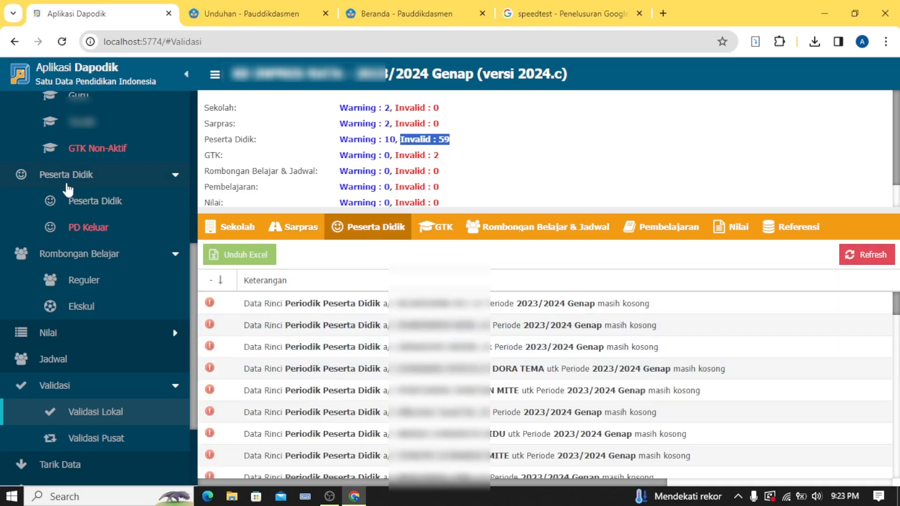
Open the Peserta Didik student list and run Salin Data Periodik to copy the students' periodic data
{"action": "left_click", "coordinate": [64, 182]}
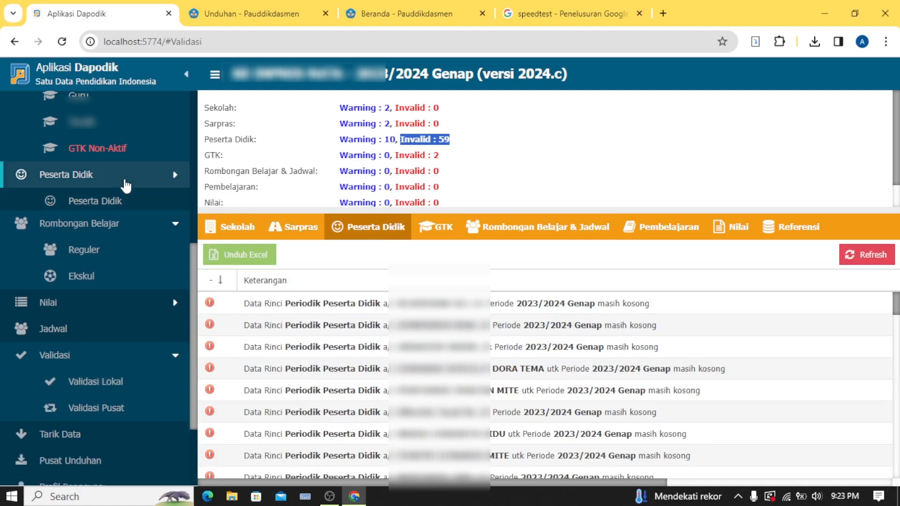
{"action": "left_click", "coordinate": [66, 183]}
{"action": "left_click", "coordinate": [72, 201]}
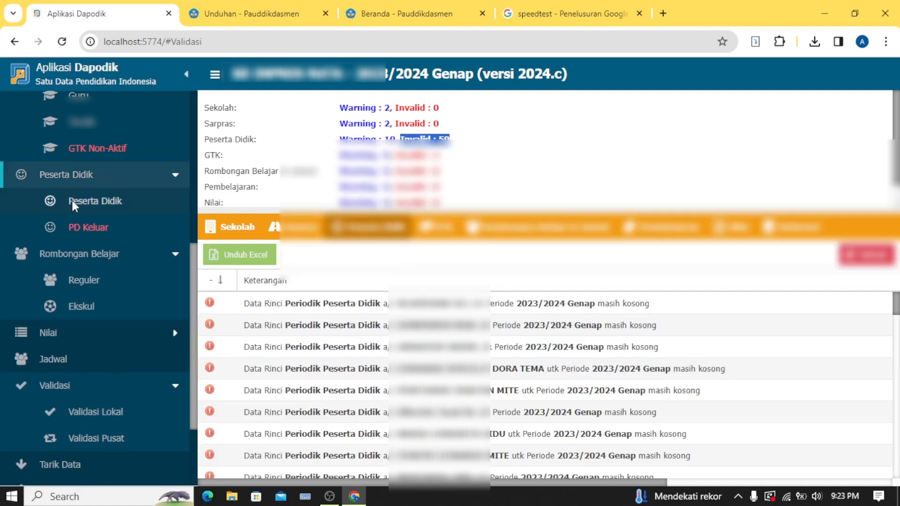
{"action": "left_click", "coordinate": [452, 343]}
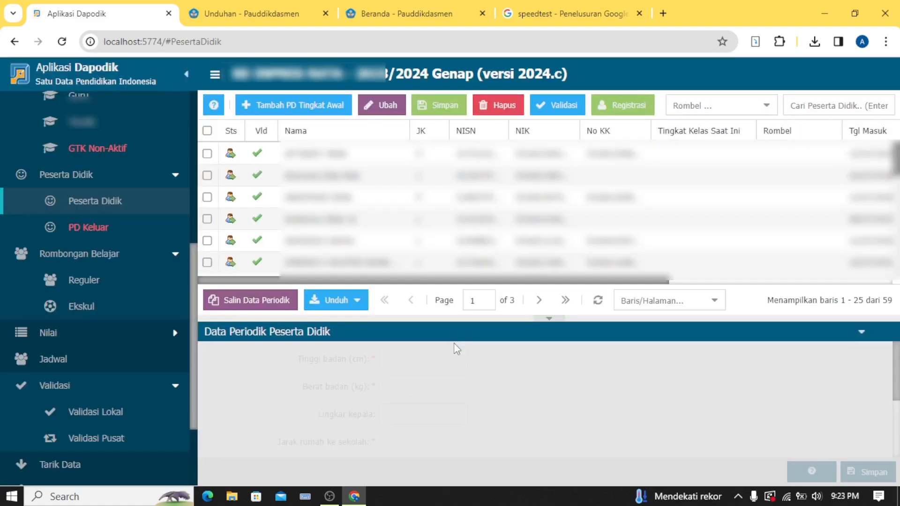
{"action": "left_click", "coordinate": [247, 304]}
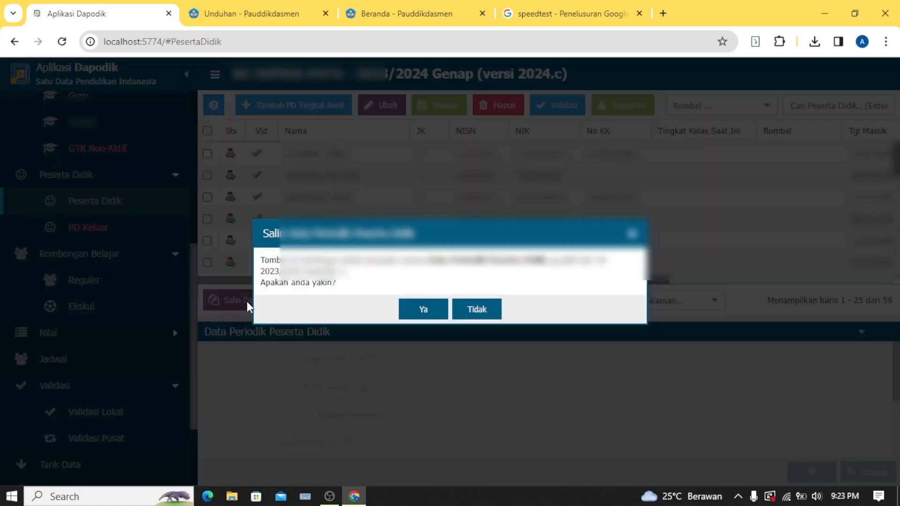
{"action": "left_click", "coordinate": [433, 311]}
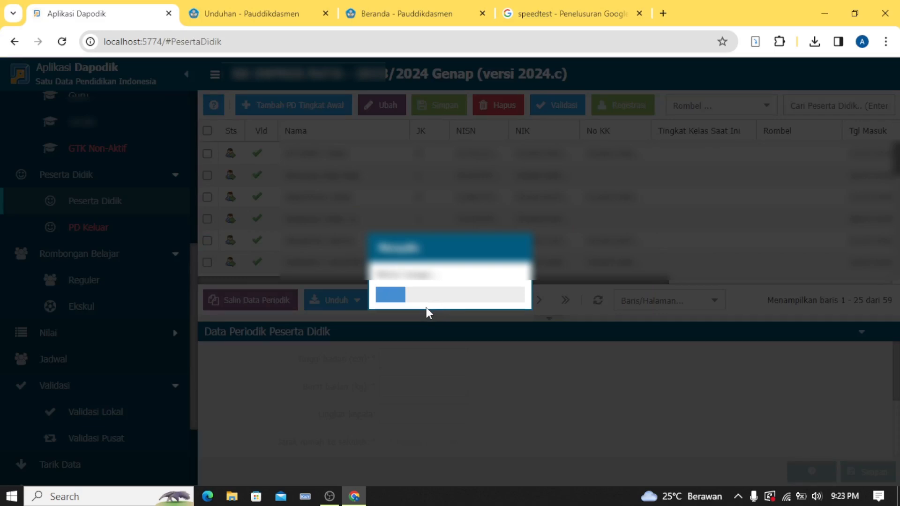
{"action": "left_click", "coordinate": [451, 299]}
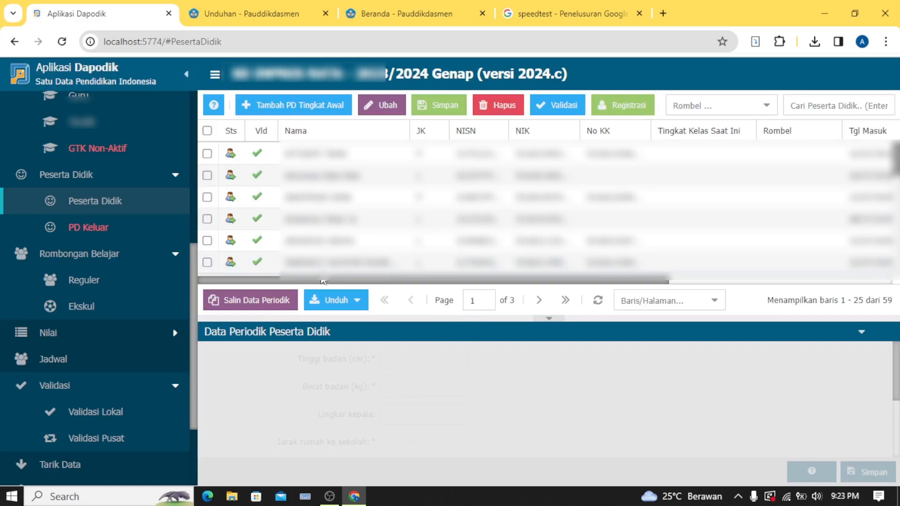
Review one student's copied periodic data and refresh the Peserta Didik results in Validasi Lokal
{"action": "left_click", "coordinate": [334, 229]}
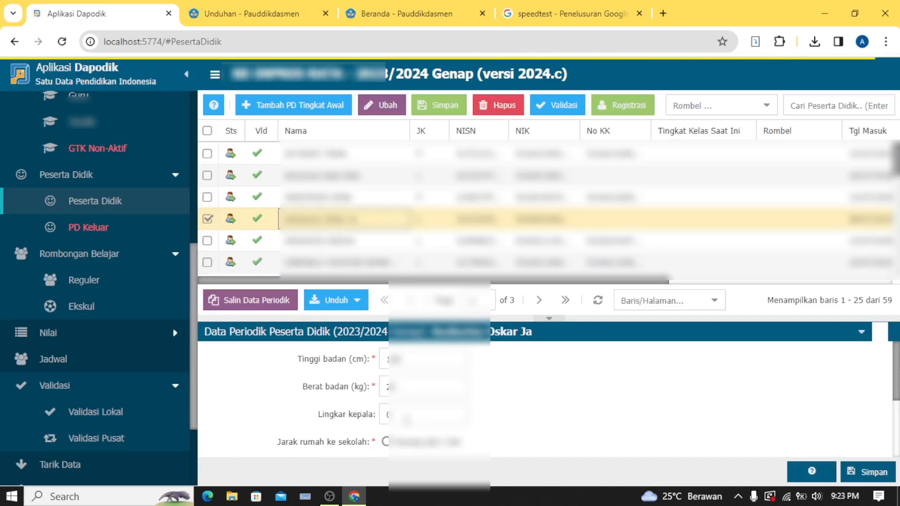
{"action": "scroll", "coordinate": [408, 420], "scroll_direction": "down", "scroll_amount": 1}
{"action": "scroll", "coordinate": [420, 393], "scroll_direction": "down", "scroll_amount": 1}
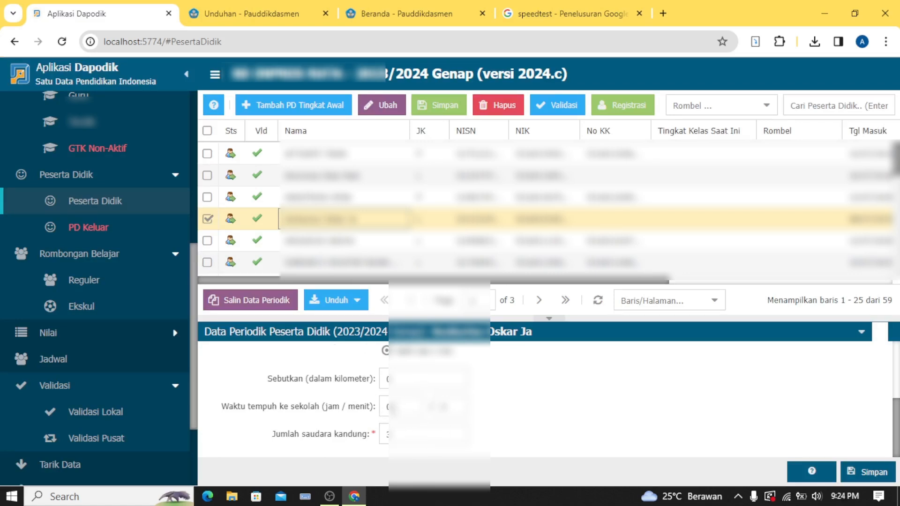
{"action": "left_click", "coordinate": [97, 412]}
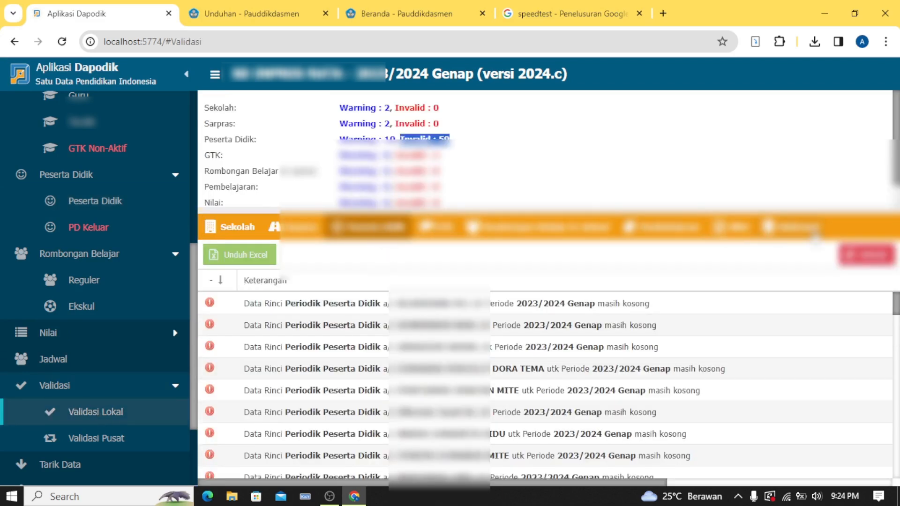
{"action": "left_click", "coordinate": [868, 258]}
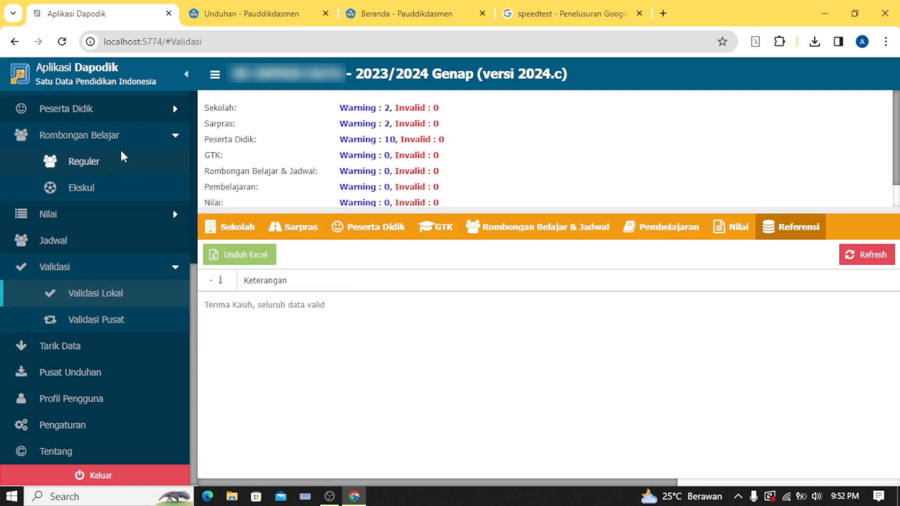
Open Tukar Akses Pengguna in Pengaturan, validating with the school registration code
{"action": "left_click", "coordinate": [68, 426]}
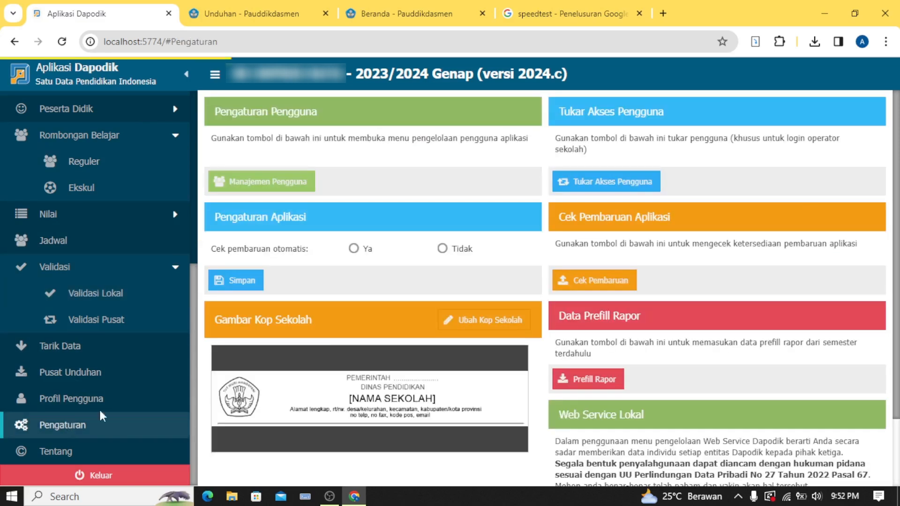
{"action": "left_click", "coordinate": [581, 182]}
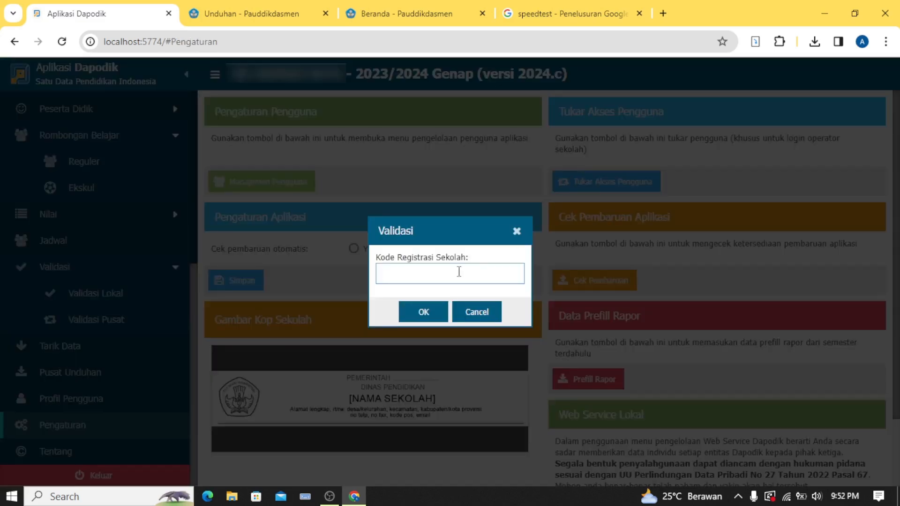
{"action": "key", "text": "ctrl+v"}
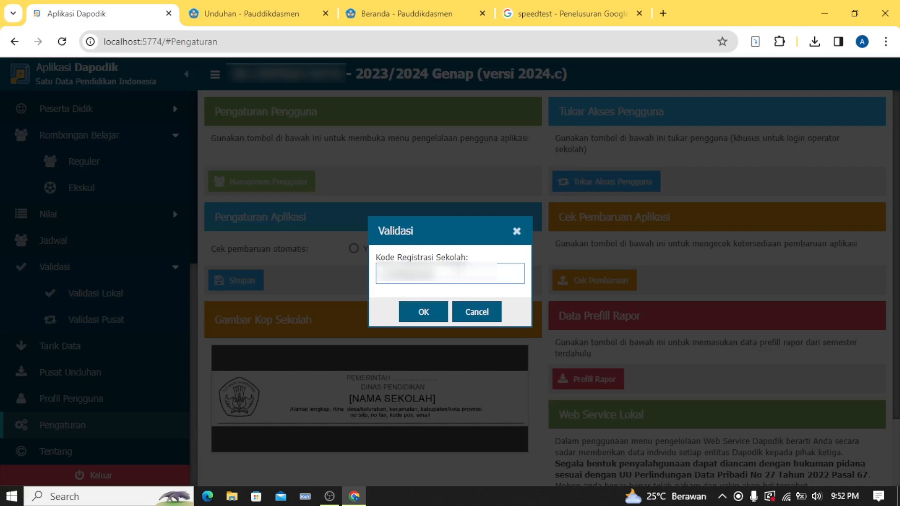
{"action": "left_click", "coordinate": [438, 312]}
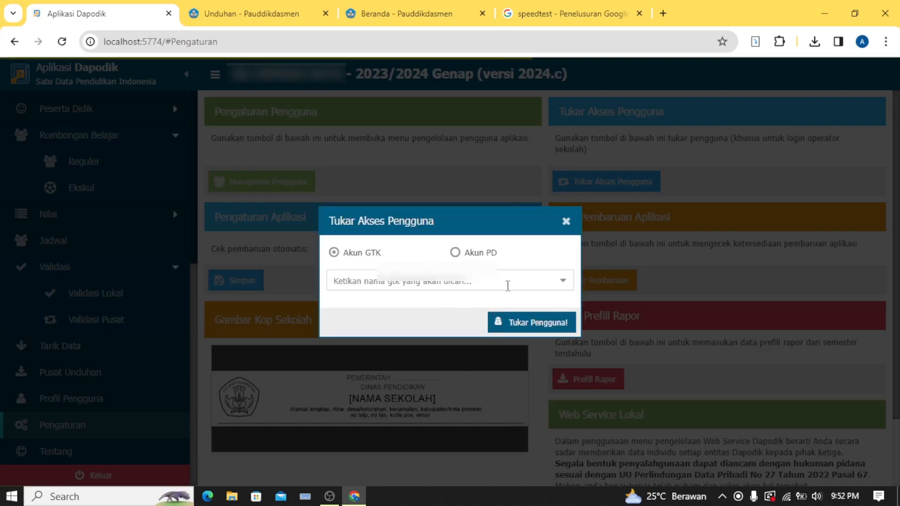
Switch user access to the school principal's GTK account and dismiss the startup notices
{"action": "left_click", "coordinate": [562, 281]}
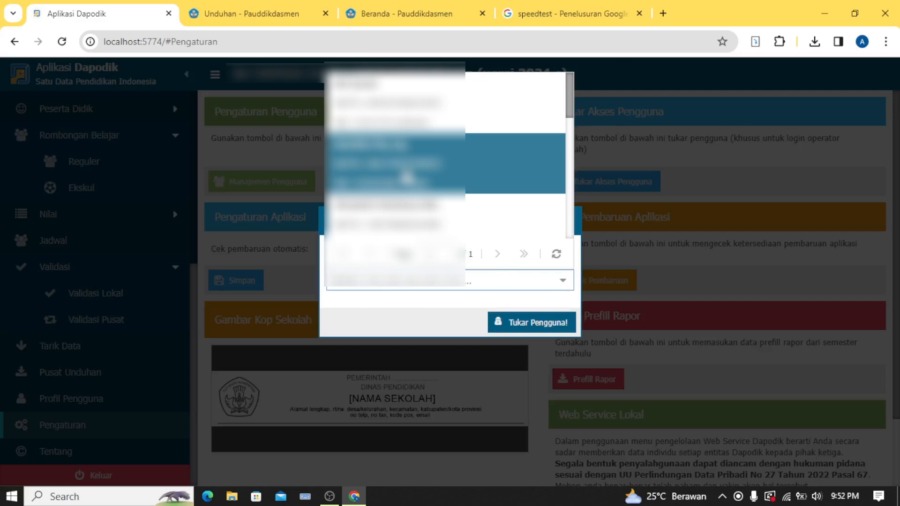
{"action": "left_click", "coordinate": [425, 190]}
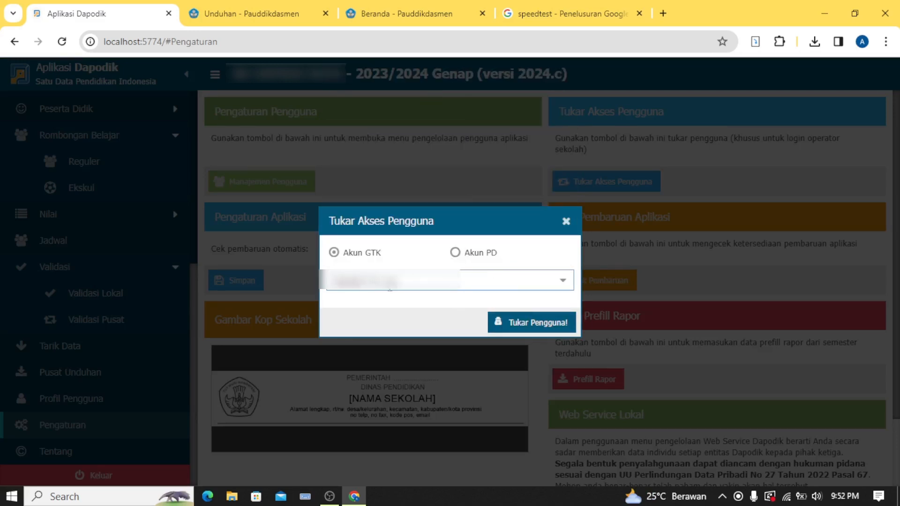
{"action": "left_click", "coordinate": [529, 326]}
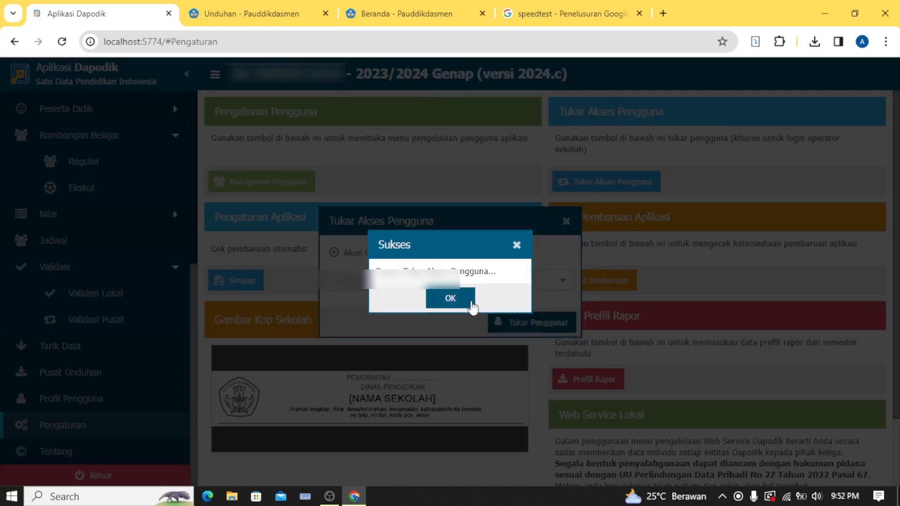
{"action": "left_click", "coordinate": [471, 304]}
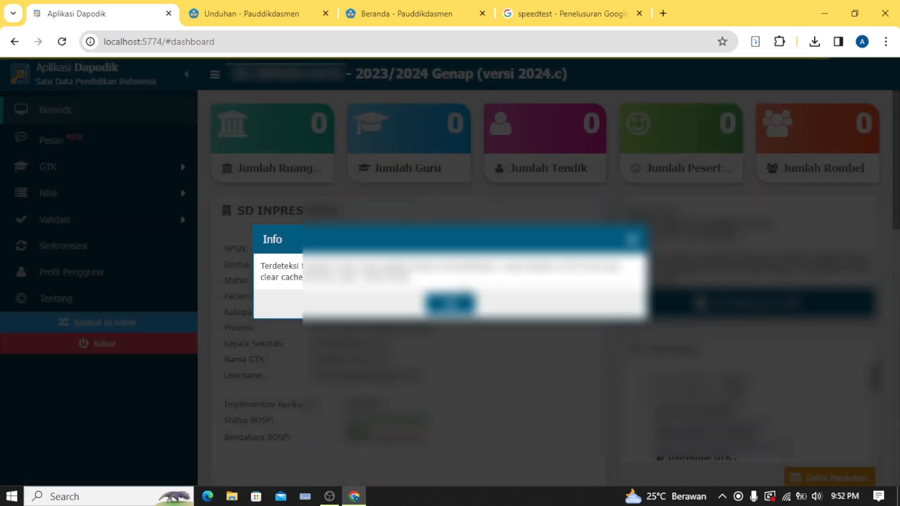
{"action": "left_click", "coordinate": [461, 304]}
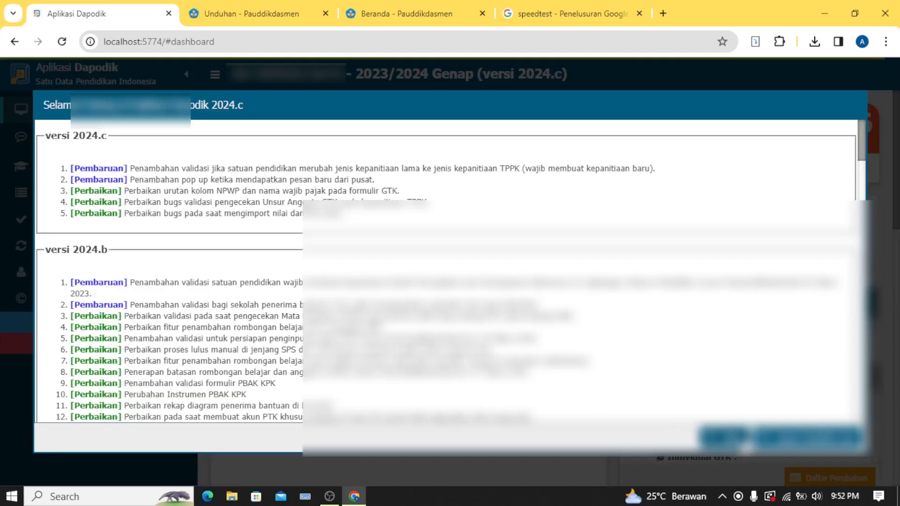
{"action": "left_click", "coordinate": [735, 441]}
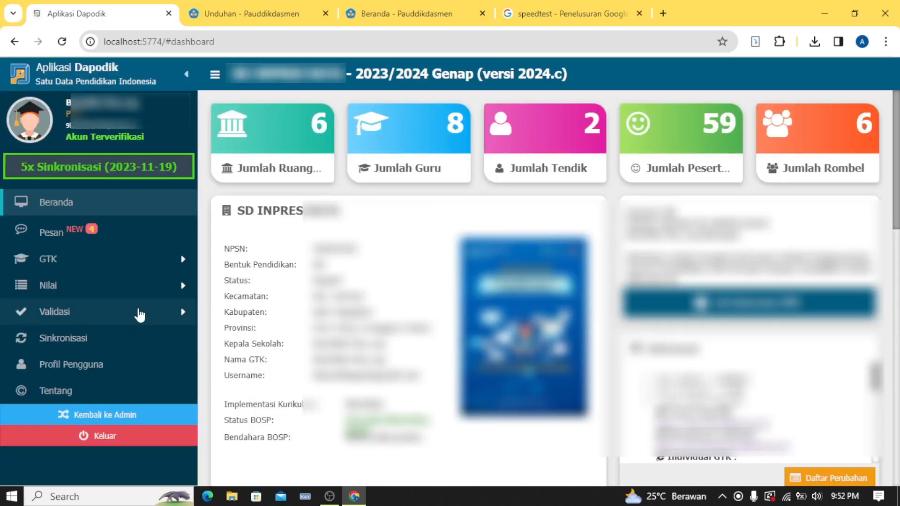
Run Validasi Lokal on Sarpras, Peserta Didik, GTK, Rombongan Belajar & Jadwal, Pembelajaran, Nilai and Referensi from the principal's account
{"action": "left_click", "coordinate": [125, 320]}
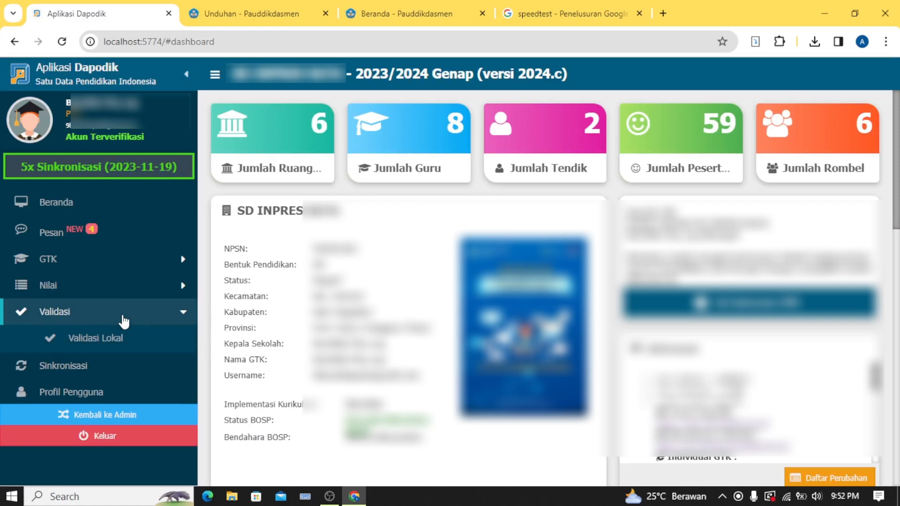
{"action": "left_click", "coordinate": [102, 339]}
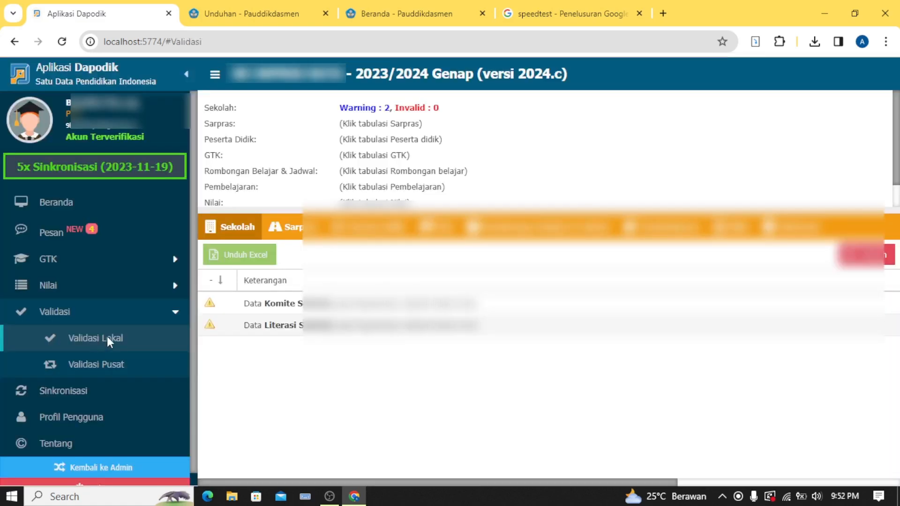
{"action": "left_click", "coordinate": [287, 233]}
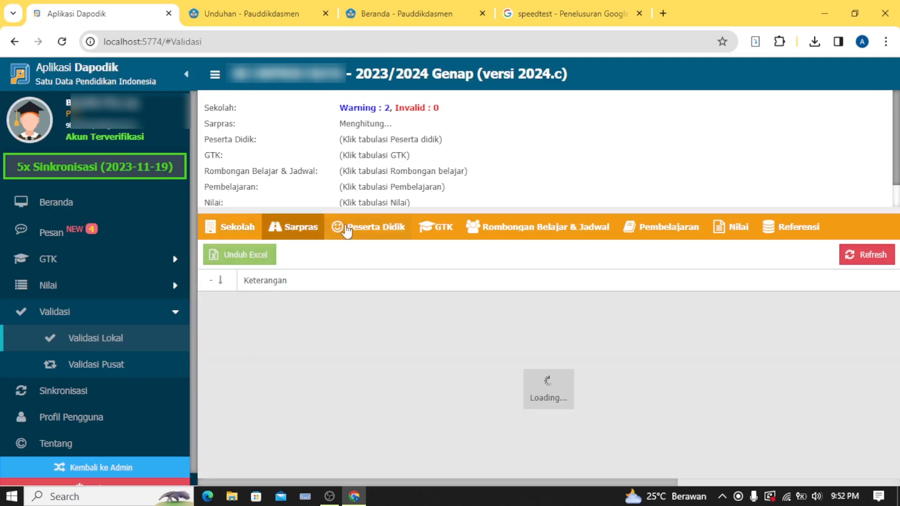
{"action": "left_click", "coordinate": [347, 230]}
{"action": "left_click", "coordinate": [436, 229]}
{"action": "left_click", "coordinate": [504, 228]}
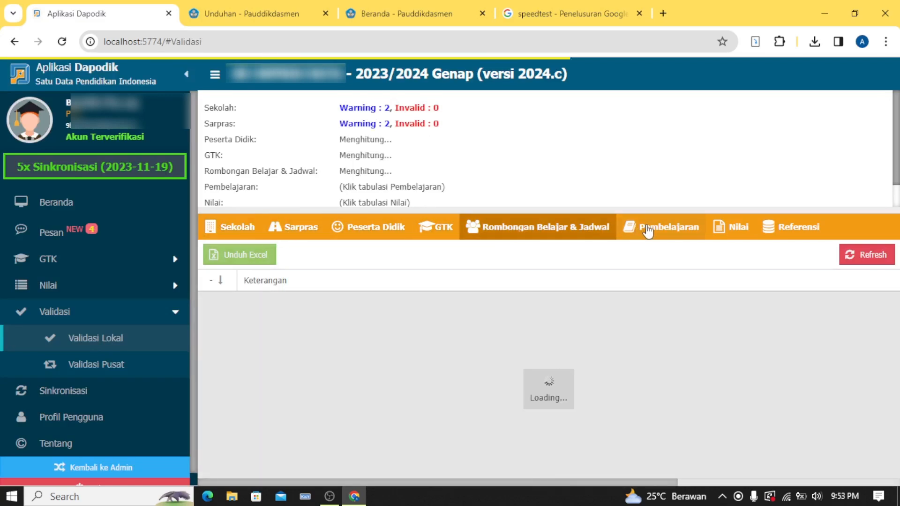
{"action": "left_click", "coordinate": [648, 230]}
{"action": "left_click", "coordinate": [728, 229]}
{"action": "left_click", "coordinate": [780, 229]}
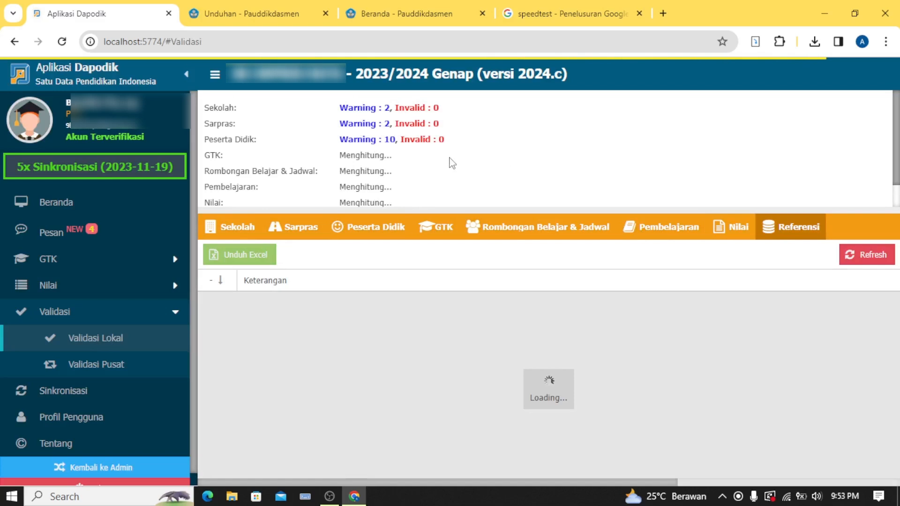
Review the remaining Validasi Lokal totals and begin Sinkronisasi, accepting the warning data and proceeding to step 2 of Lembar Konfirmasi Sinkronisasi
{"action": "scroll", "coordinate": [450, 161], "scroll_direction": "down", "scroll_amount": 1}
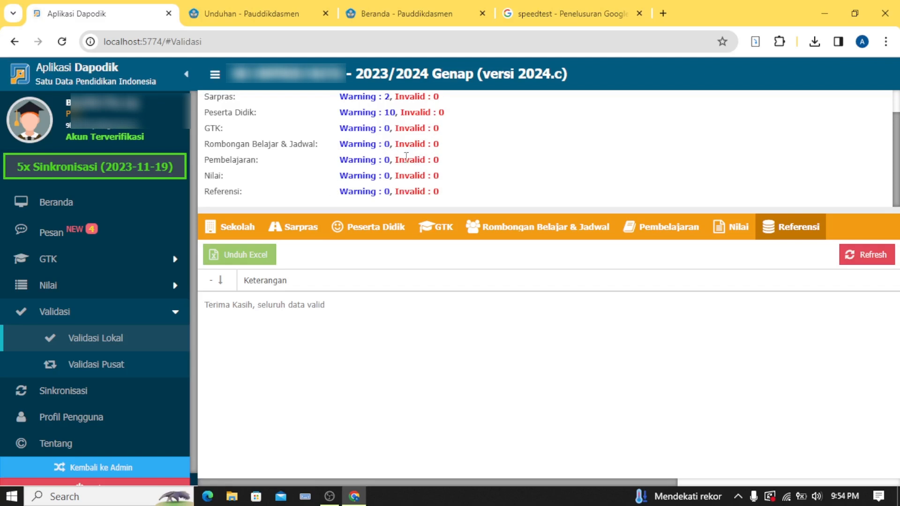
{"action": "left_click", "coordinate": [76, 390]}
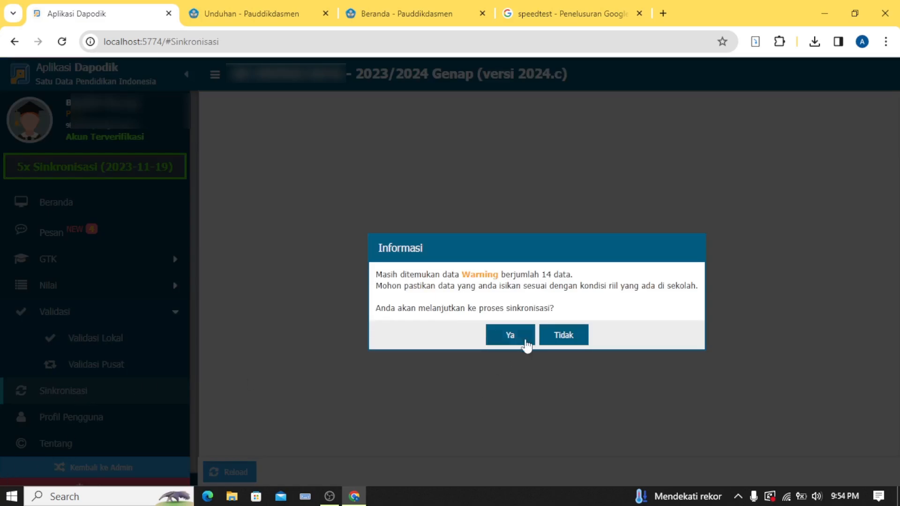
{"action": "left_click", "coordinate": [513, 335]}
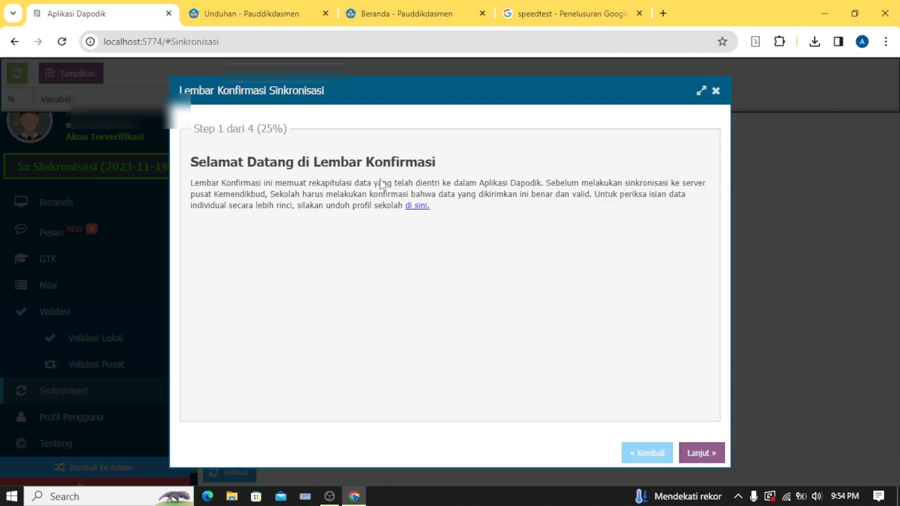
{"action": "left_click", "coordinate": [694, 454]}
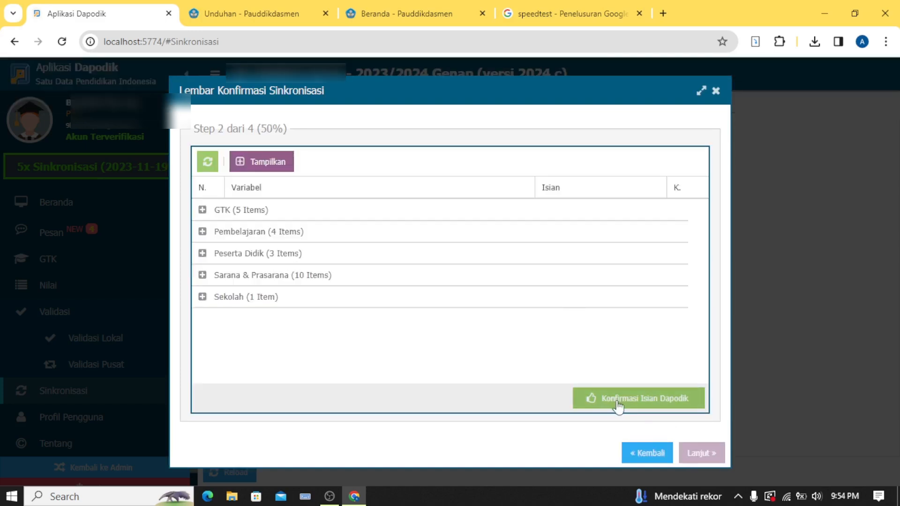
Expand the confirmation variables and mark all five GTK items as confirmed
{"action": "left_click", "coordinate": [275, 164]}
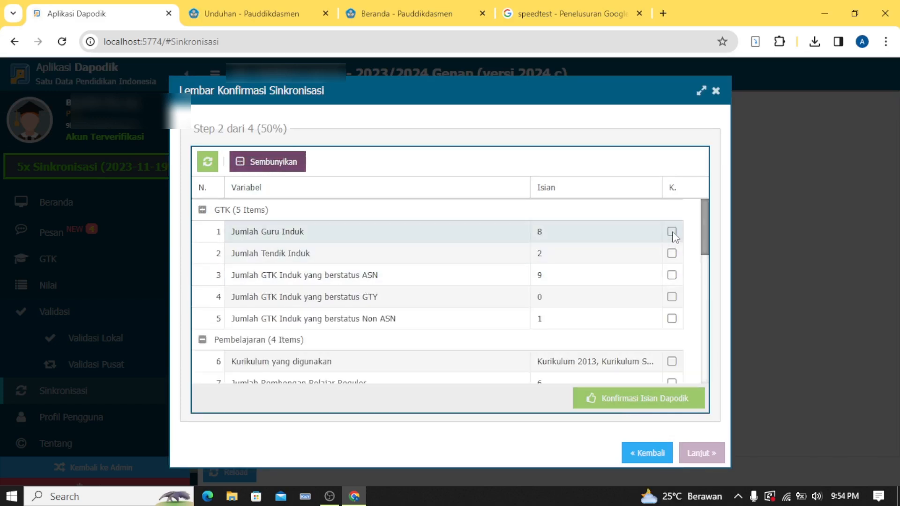
{"action": "left_click", "coordinate": [672, 253]}
{"action": "left_click", "coordinate": [672, 275]}
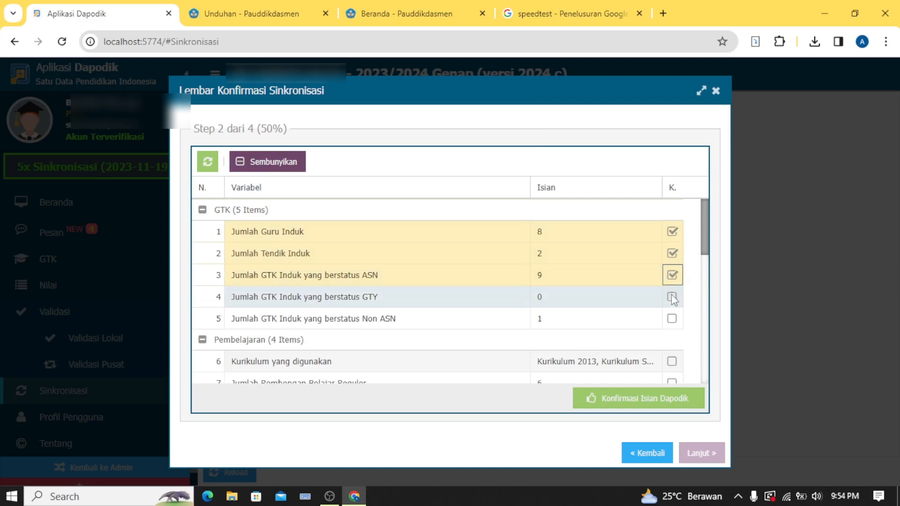
{"action": "left_click", "coordinate": [672, 297]}
{"action": "left_click", "coordinate": [672, 319]}
Mark all four Pembelajaran items as confirmed, from Kurikulum yang digunakan to Jumlah Rombongan Belajar Kelas Terbuka
{"action": "scroll", "coordinate": [674, 314], "scroll_direction": "down", "scroll_amount": 2}
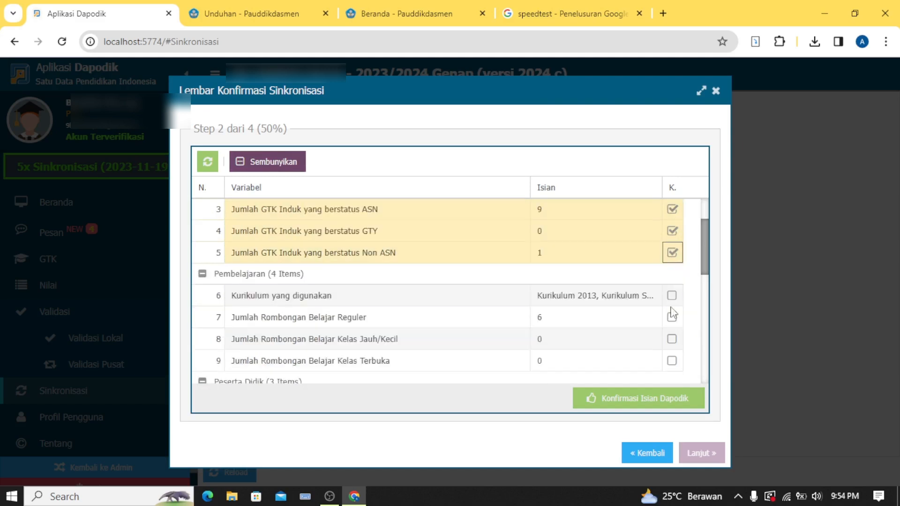
{"action": "left_click", "coordinate": [672, 295]}
{"action": "left_click", "coordinate": [672, 318]}
{"action": "left_click", "coordinate": [672, 339]}
{"action": "left_click", "coordinate": [672, 361]}
Mark the three Peserta Didik items as confirmed, including Peserta Didik ABK and those with KIP/KPS/PKH
{"action": "scroll", "coordinate": [670, 365], "scroll_direction": "down", "scroll_amount": 4}
{"action": "left_click", "coordinate": [672, 272]}
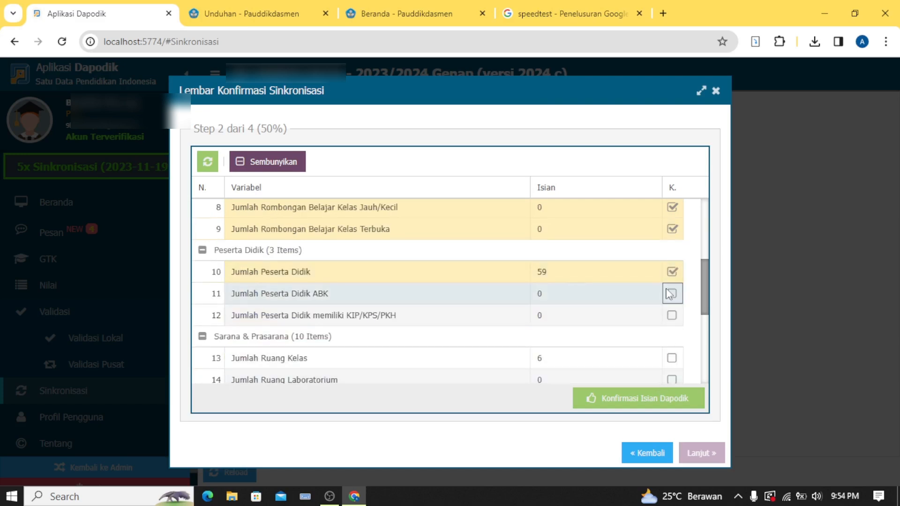
{"action": "left_click", "coordinate": [672, 293]}
{"action": "left_click", "coordinate": [671, 315]}
Mark all ten Sarana & Prasarana items as confirmed, from Jumlah Ruang Kelas to Jumlah Ruang dengan kondisi Rusak Berat
{"action": "left_click", "coordinate": [672, 358]}
{"action": "scroll", "coordinate": [672, 358], "scroll_direction": "down", "scroll_amount": 4}
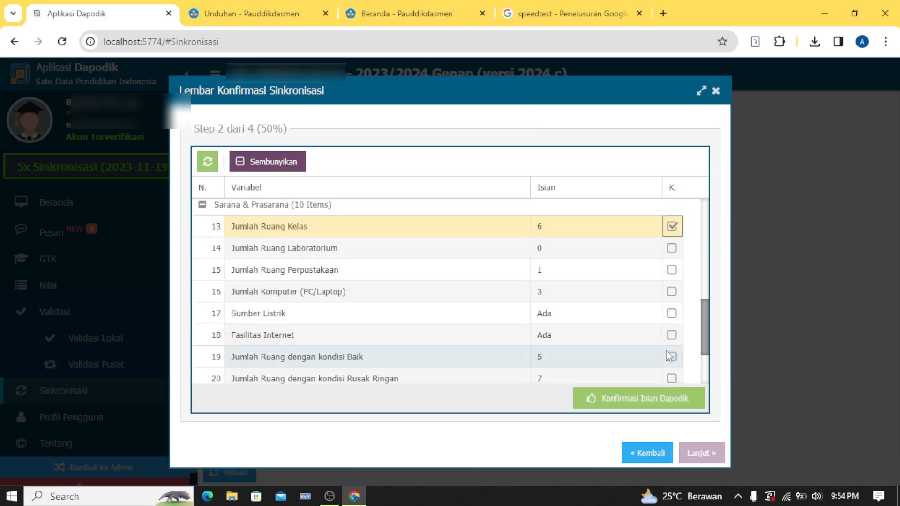
{"action": "left_click", "coordinate": [672, 248]}
{"action": "left_click", "coordinate": [672, 270]}
{"action": "left_click", "coordinate": [672, 291]}
{"action": "left_click", "coordinate": [672, 314]}
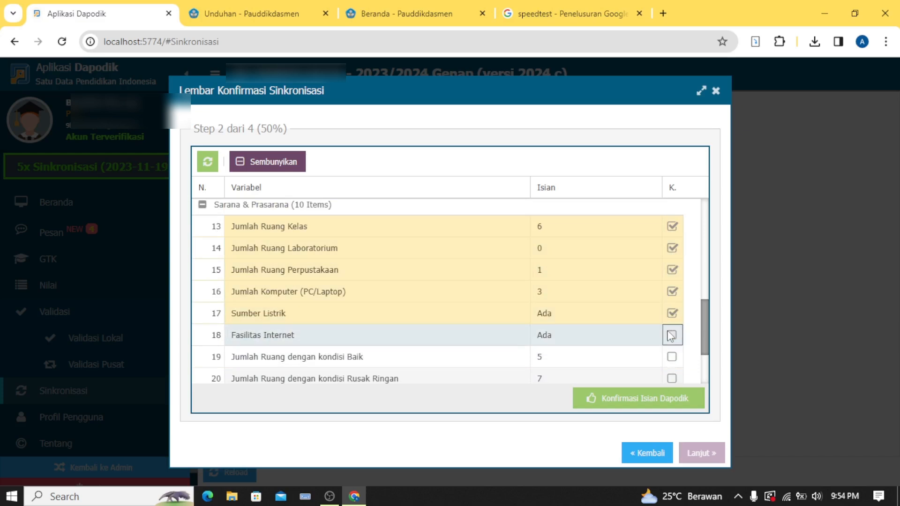
{"action": "left_click", "coordinate": [672, 335]}
{"action": "left_click", "coordinate": [672, 357]}
{"action": "left_click", "coordinate": [672, 378]}
{"action": "scroll", "coordinate": [674, 375], "scroll_direction": "down", "scroll_amount": 3}
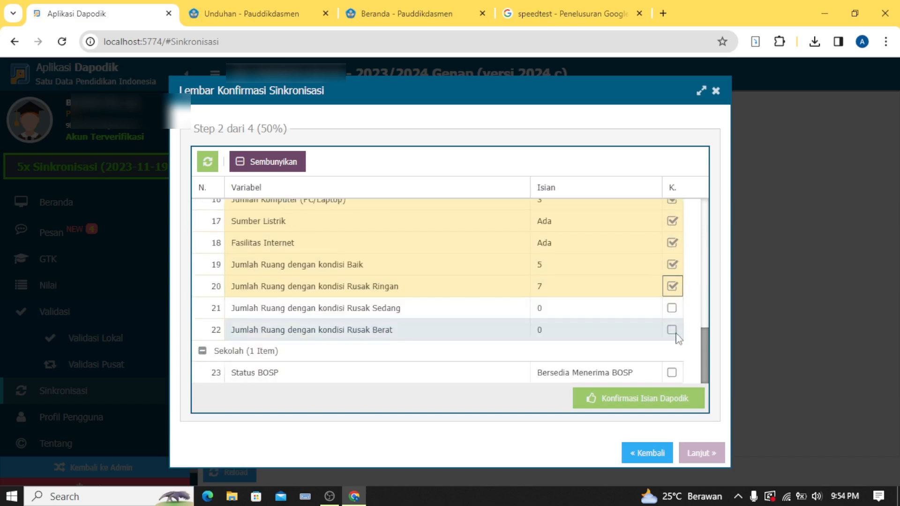
{"action": "left_click", "coordinate": [672, 308]}
{"action": "left_click", "coordinate": [672, 330]}
Confirm the Status BOSP item and approve the confirmed Dapodik entries for sending in Persetujuan Pengiriman Data
{"action": "left_click", "coordinate": [672, 373]}
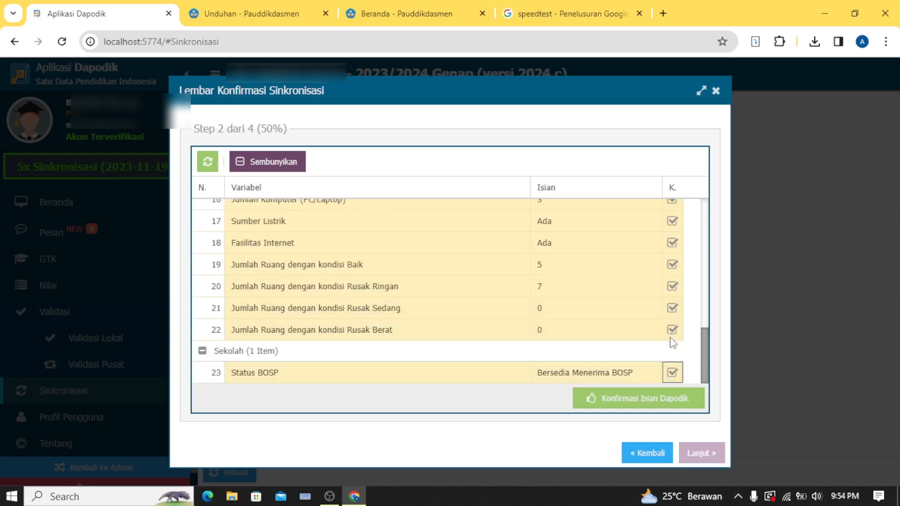
{"action": "left_click", "coordinate": [643, 399]}
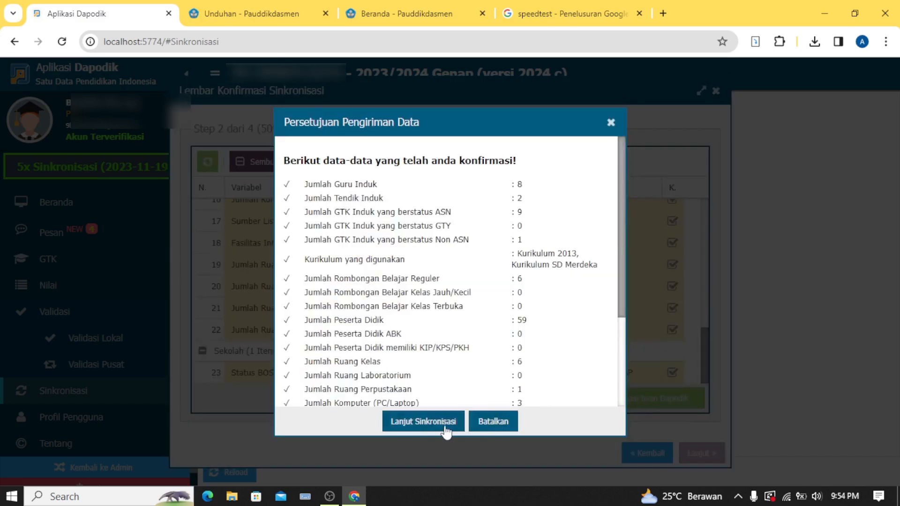
{"action": "left_click", "coordinate": [424, 422]}
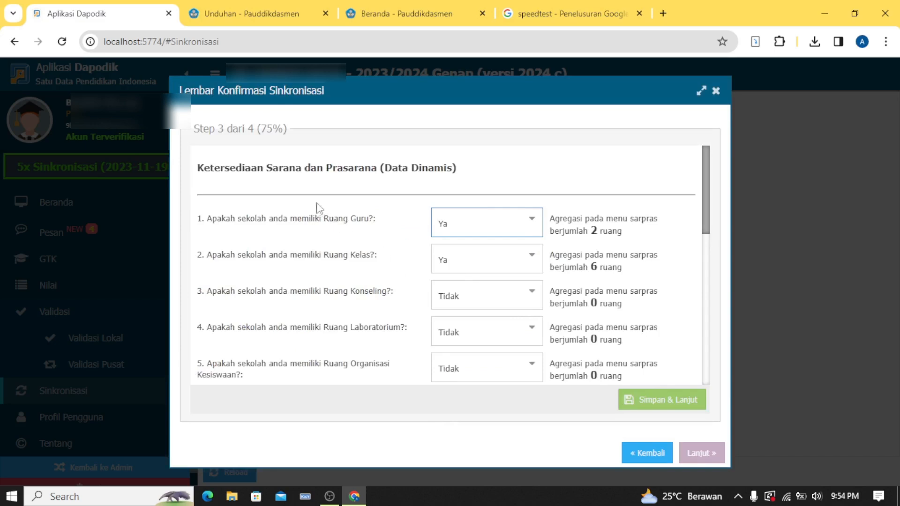
Accept the remaining confirmation pages on facility availability and Pernyataan Integritas Data Dapodik, and run the synchronization
{"action": "left_click", "coordinate": [678, 403]}
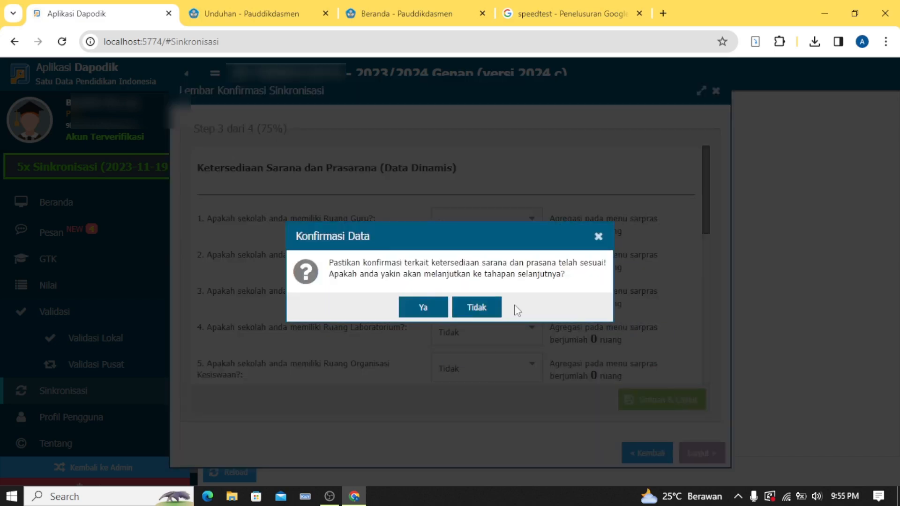
{"action": "left_click", "coordinate": [423, 308]}
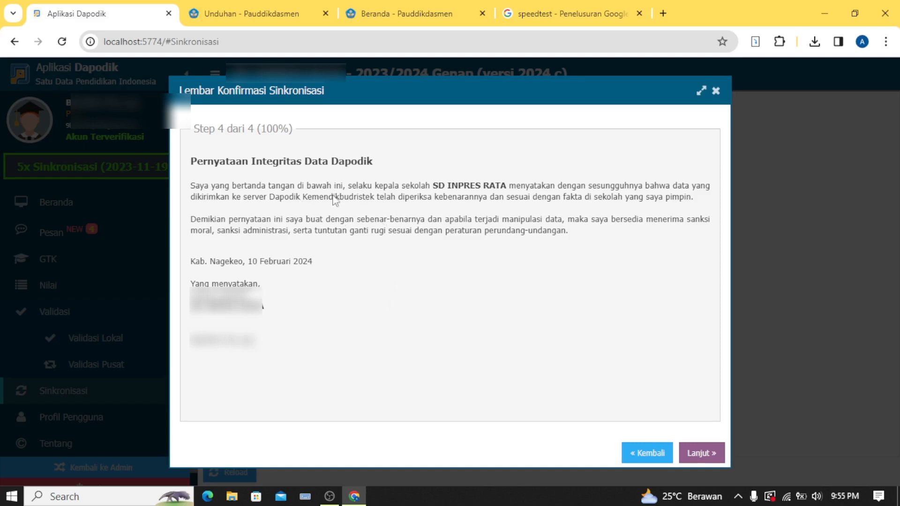
{"action": "left_click", "coordinate": [701, 455]}
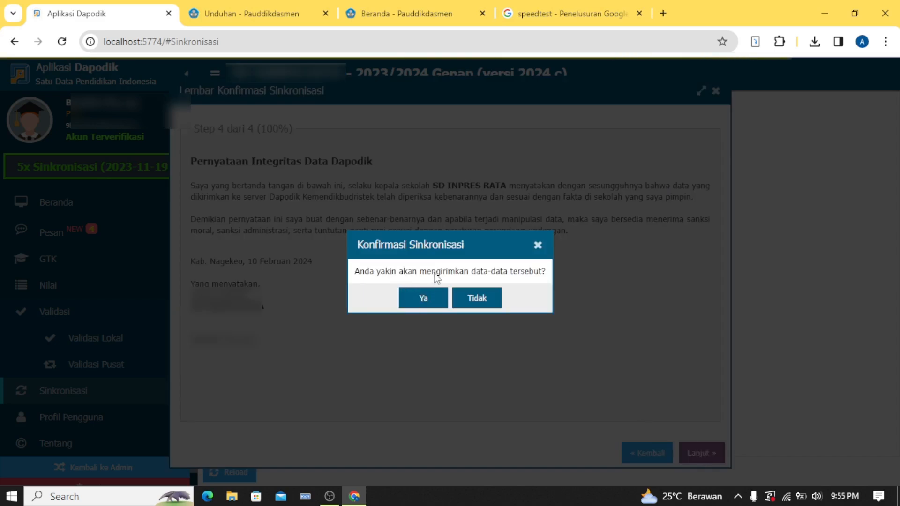
{"action": "left_click", "coordinate": [429, 304]}
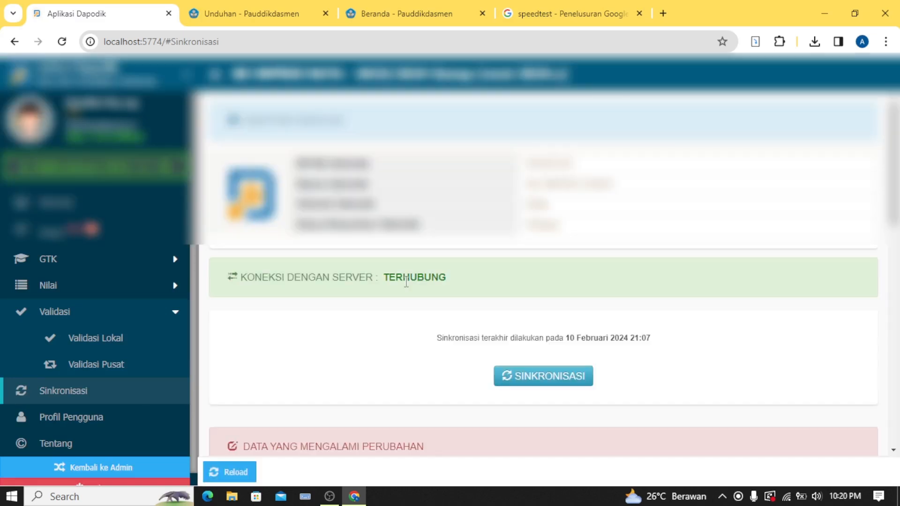
{"action": "left_click", "coordinate": [539, 381]}
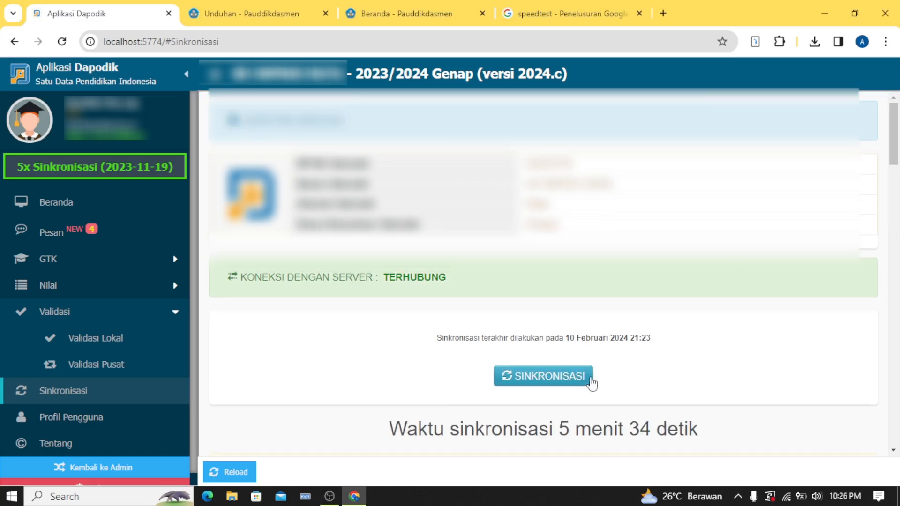
Examine the synchronization duration, last synchronization date and the Sukses message in the Informasi section
{"action": "scroll", "coordinate": [593, 380], "scroll_direction": "down", "scroll_amount": 5}
{"action": "scroll", "coordinate": [572, 327], "scroll_direction": "up", "scroll_amount": 3}
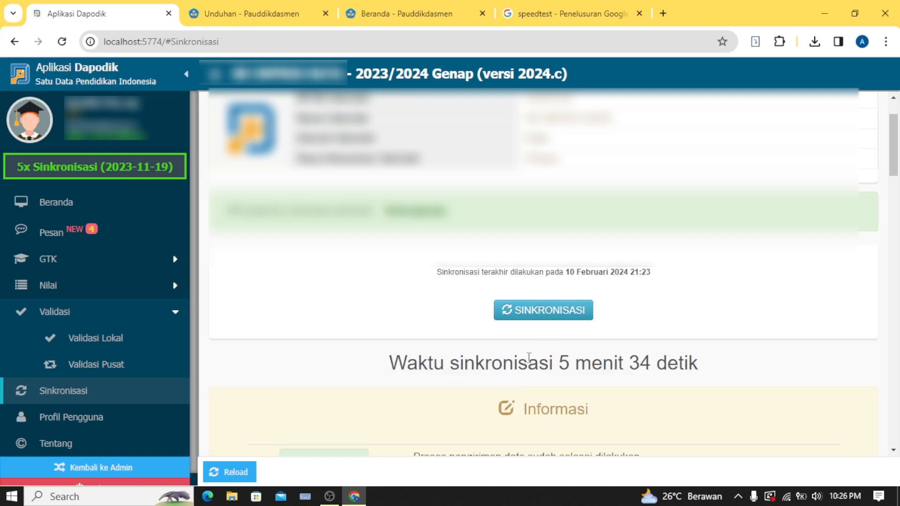
{"action": "scroll", "coordinate": [486, 318], "scroll_direction": "up", "scroll_amount": 1}
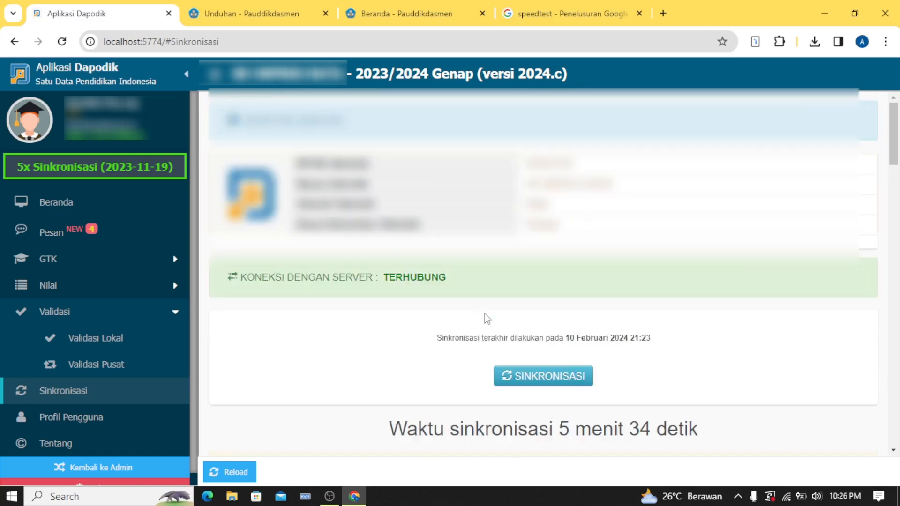
{"action": "scroll", "coordinate": [527, 325], "scroll_direction": "down", "scroll_amount": 2}
{"action": "scroll", "coordinate": [527, 325], "scroll_direction": "down", "scroll_amount": 1}
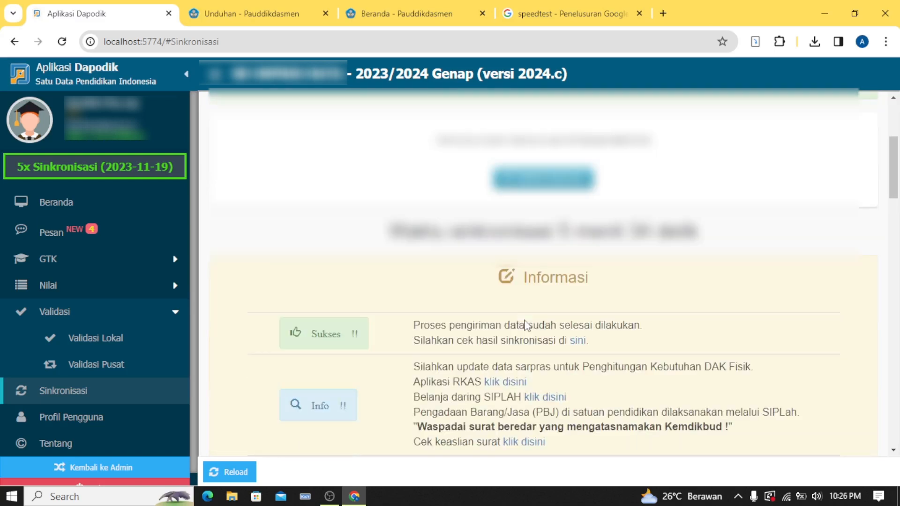
{"action": "scroll", "coordinate": [526, 321], "scroll_direction": "down", "scroll_amount": 1}
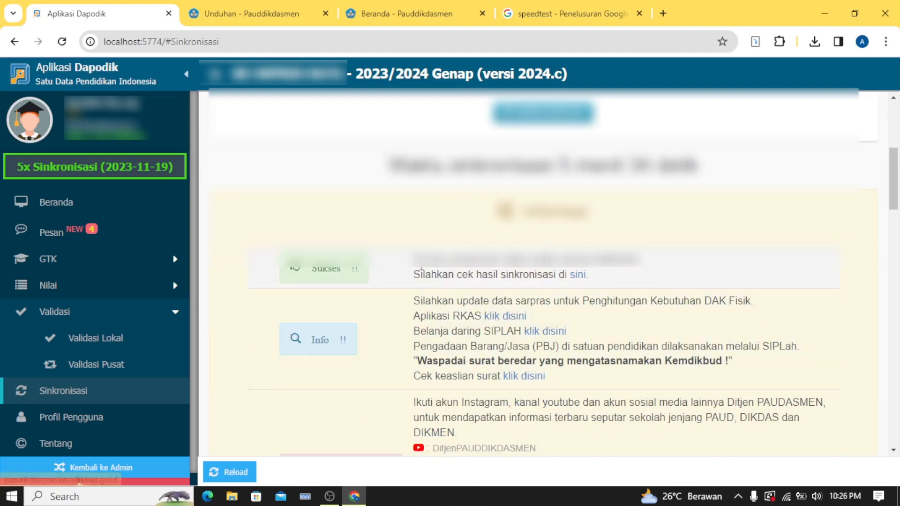
{"action": "left_click_drag", "start_coordinate": [414, 258], "coordinate": [623, 282]}
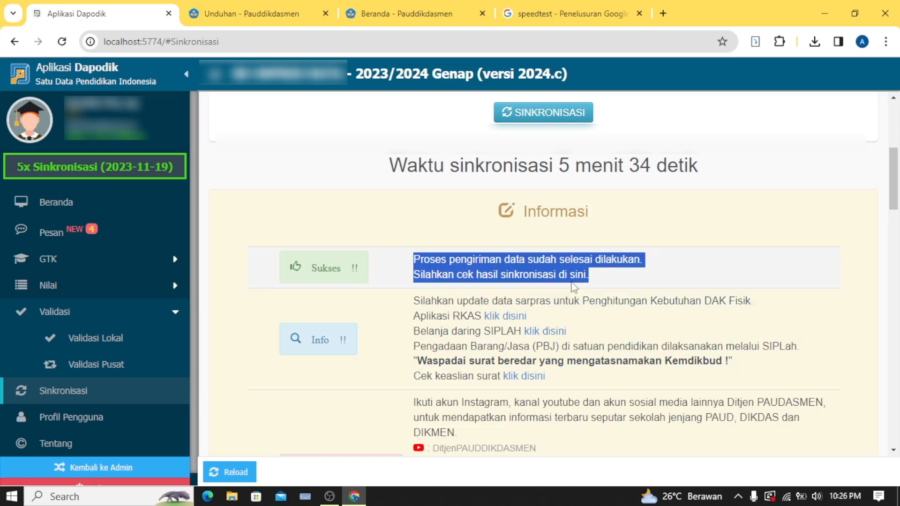
{"action": "left_click", "coordinate": [609, 285]}
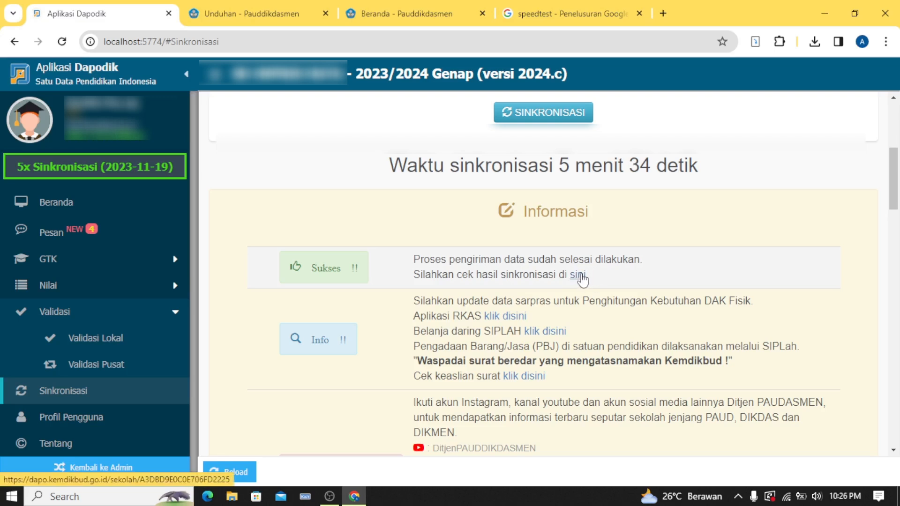
Open the linked synchronization result on dapo.kemdikbud.go.id and examine the school's profile and last synchronization date
{"action": "left_click", "coordinate": [578, 275]}
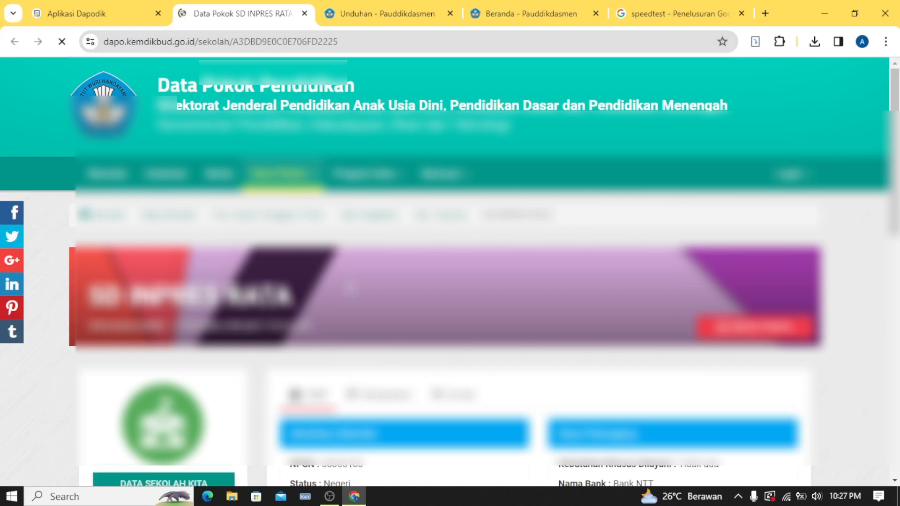
{"action": "scroll", "coordinate": [350, 284], "scroll_direction": "down", "scroll_amount": 3}
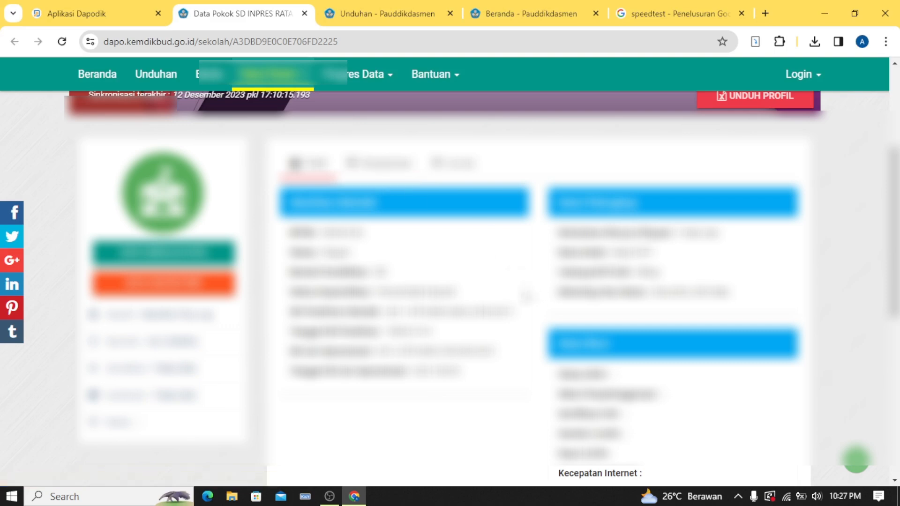
{"action": "scroll", "coordinate": [546, 283], "scroll_direction": "down", "scroll_amount": 2}
{"action": "scroll", "coordinate": [547, 283], "scroll_direction": "up", "scroll_amount": 2}
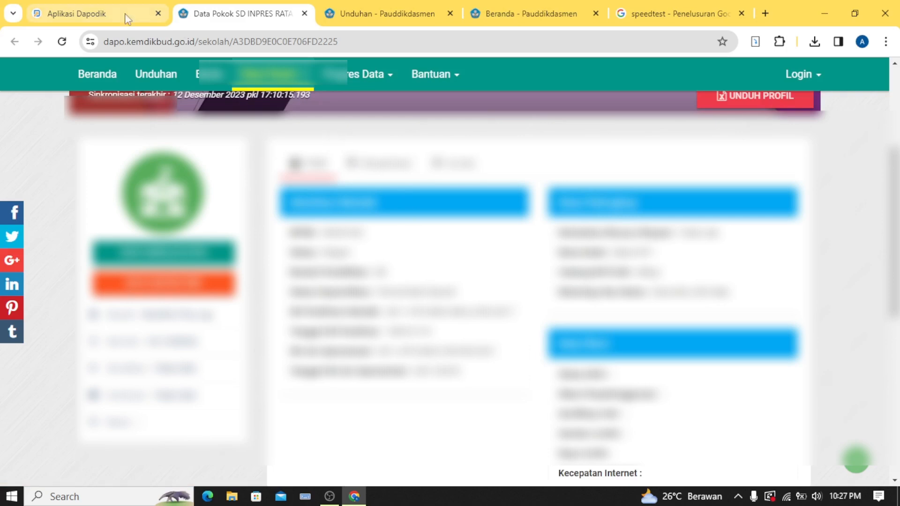
Return to the Aplikasi Dapodik synchronization page and review its Informasi section again
{"action": "left_click", "coordinate": [89, 17]}
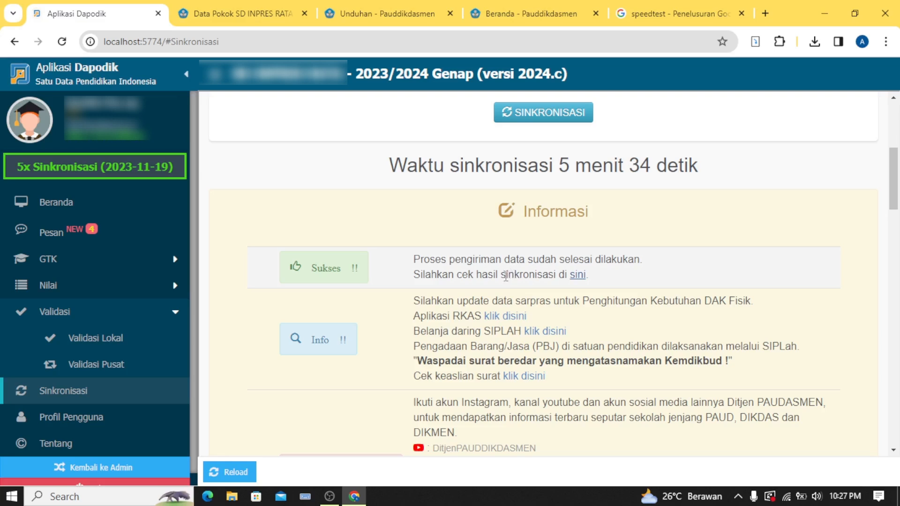
{"action": "scroll", "coordinate": [506, 277], "scroll_direction": "down", "scroll_amount": 3}
{"action": "scroll", "coordinate": [506, 277], "scroll_direction": "up", "scroll_amount": 3}
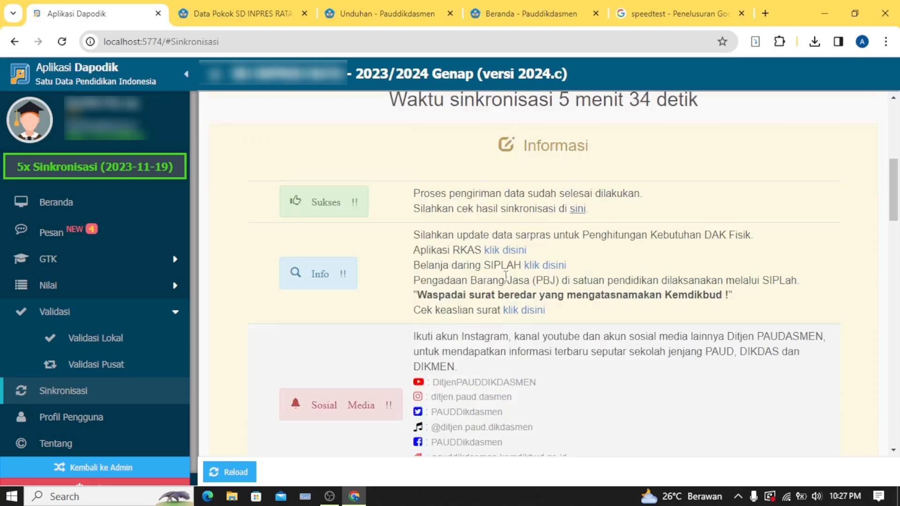